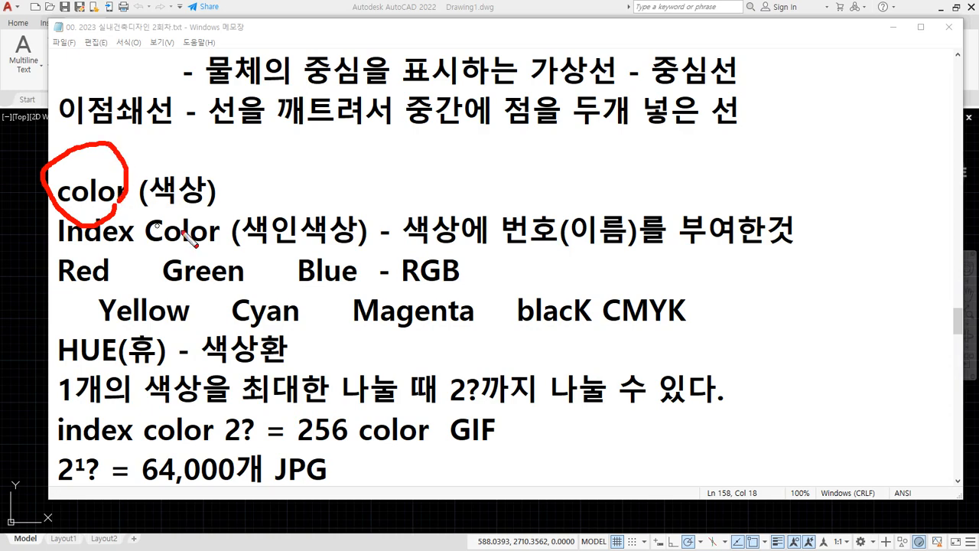
- Read the notes on the change, Properties, Matchprop and Layer commands at the end of the text file
{"action": "scroll", "coordinate": [318, 228], "scroll_direction": "down", "scroll_amount": 10}
{"action": "scroll", "coordinate": [318, 227], "scroll_direction": "down", "scroll_amount": 12}
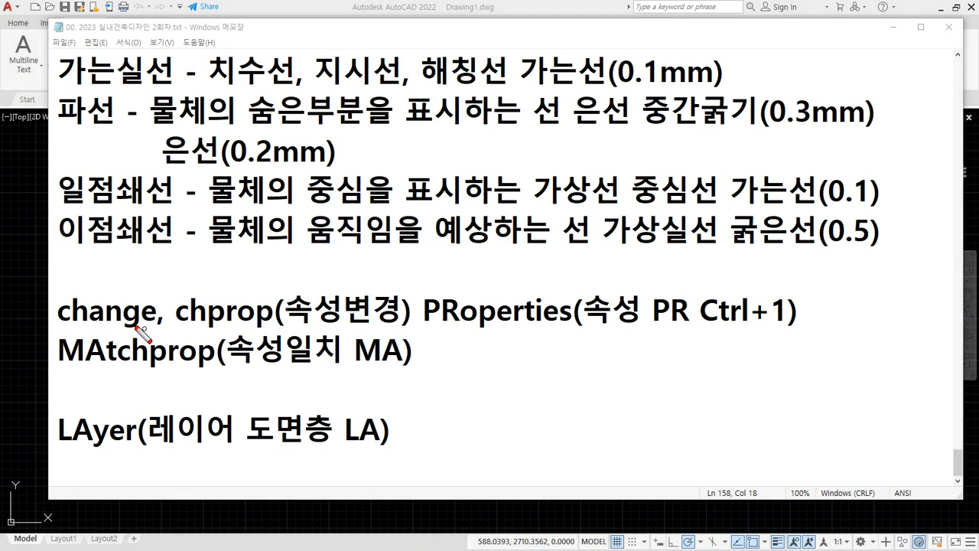
{"action": "left_click_drag", "start_coordinate": [107, 321], "coordinate": [604, 323]}
{"action": "left_click_drag", "start_coordinate": [421, 369], "coordinate": [61, 370]}
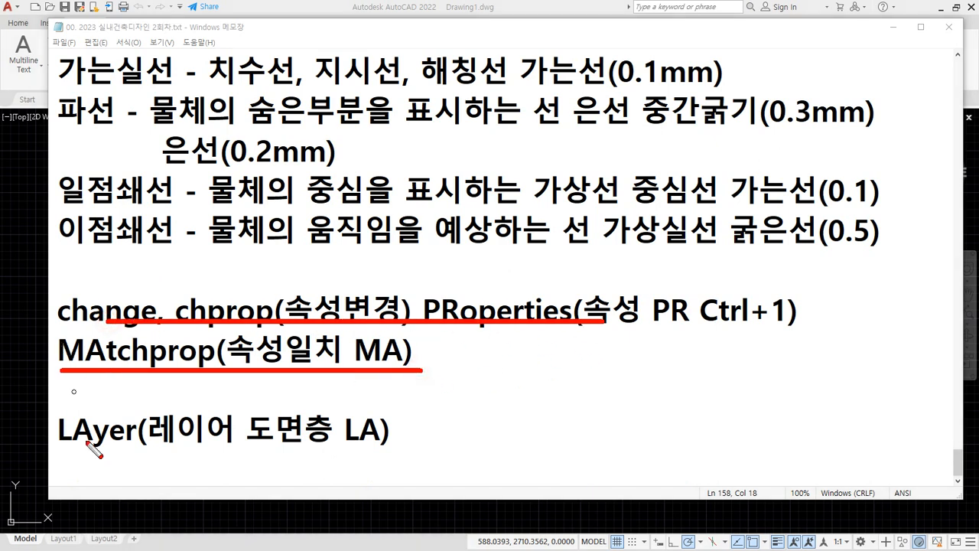
{"action": "left_click_drag", "start_coordinate": [62, 460], "coordinate": [403, 460]}
{"action": "left_click_drag", "start_coordinate": [398, 469], "coordinate": [65, 470]}
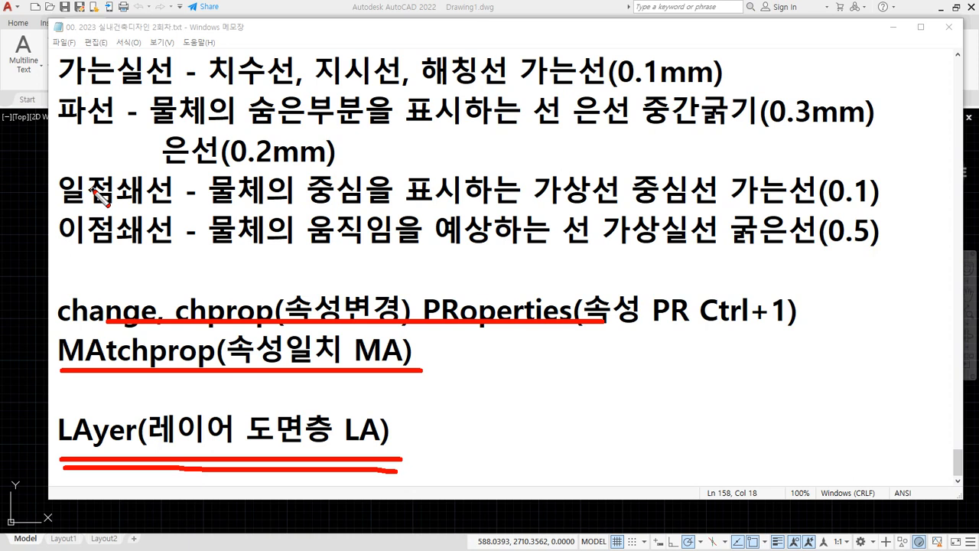
{"action": "key", "text": "Escape"}
- Switch to AutoCAD and locate the Layer Properties command among the layer tools
{"action": "left_click", "coordinate": [332, 4]}
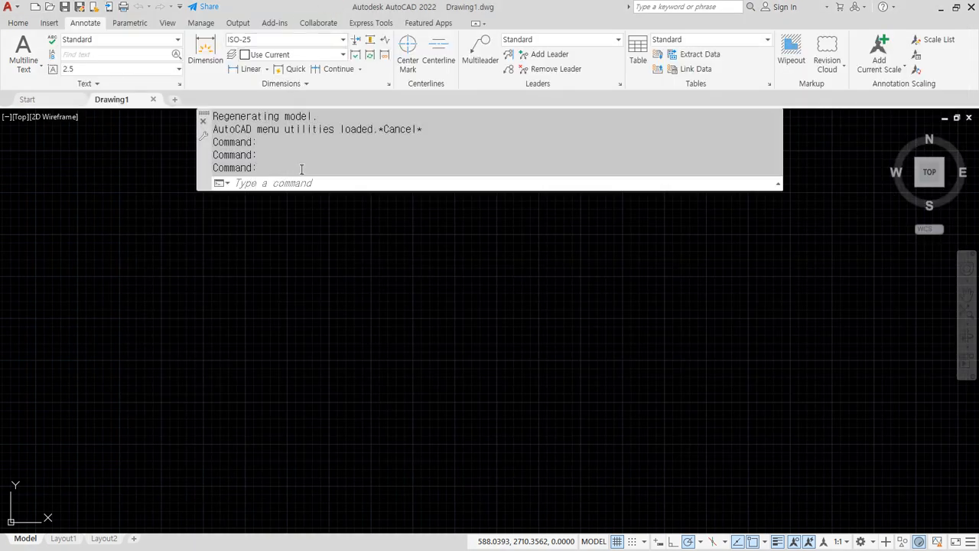
{"action": "left_click", "coordinate": [17, 23]}
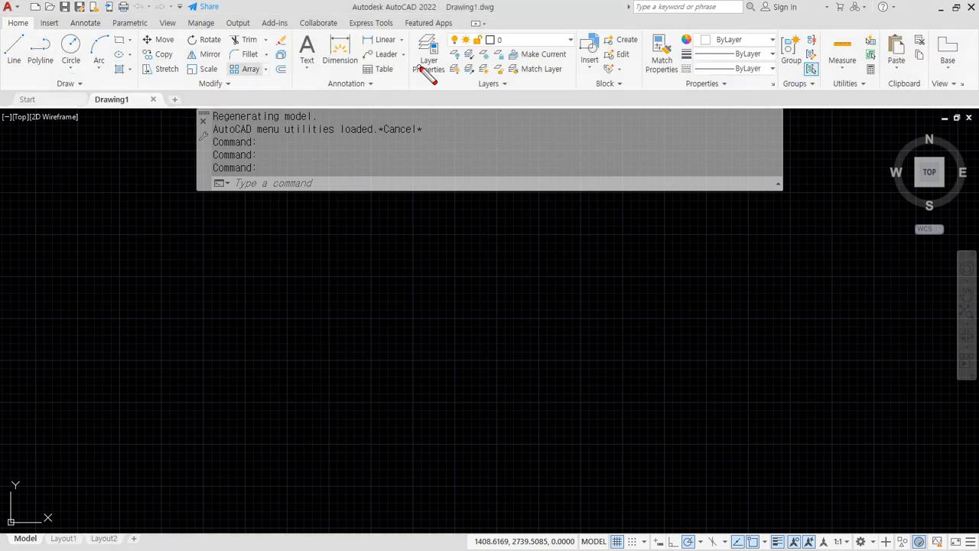
{"action": "mouse_move", "coordinate": [418, 87]}
{"action": "left_mouse_down"}
{"action": "mouse_move", "coordinate": [451, 30]}
{"action": "mouse_move", "coordinate": [598, 67]}
{"action": "mouse_move", "coordinate": [428, 90]}
{"action": "left_mouse_up"}
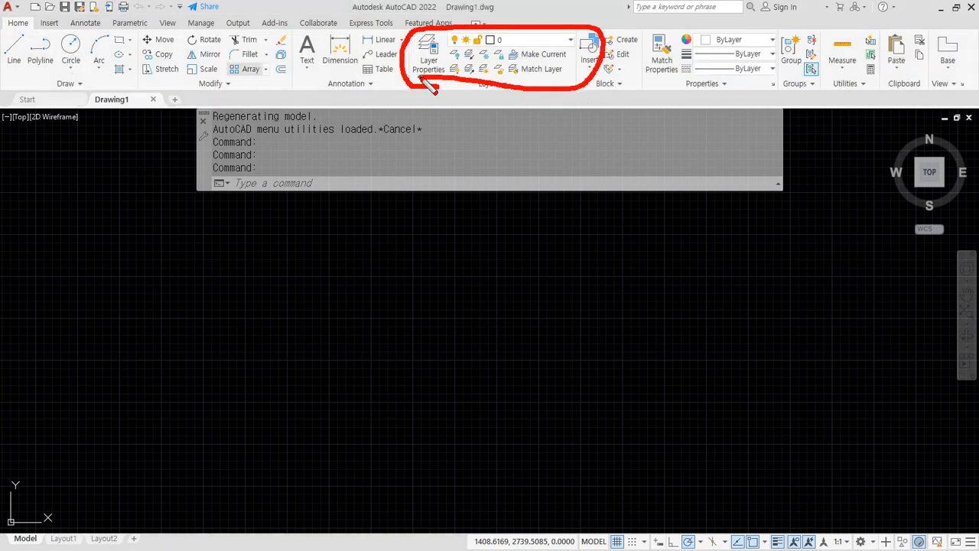
{"action": "key", "text": "Escape"}
{"action": "mouse_move", "coordinate": [428, 127]}
{"action": "left_mouse_down"}
{"action": "mouse_move", "coordinate": [428, 82]}
{"action": "mouse_move", "coordinate": [456, 97]}
{"action": "mouse_move", "coordinate": [417, 22]}
{"action": "mouse_move", "coordinate": [446, 92]}
{"action": "left_mouse_up"}
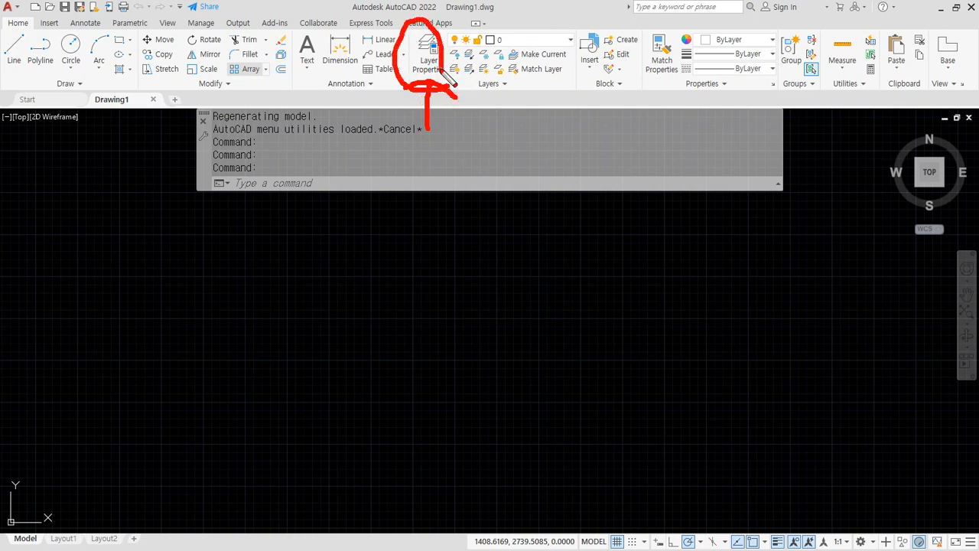
{"action": "key", "text": "Escape"}
- Open the Layer Properties Manager and undock it so it floats over the drawing area
{"action": "left_click", "coordinate": [362, 179]}
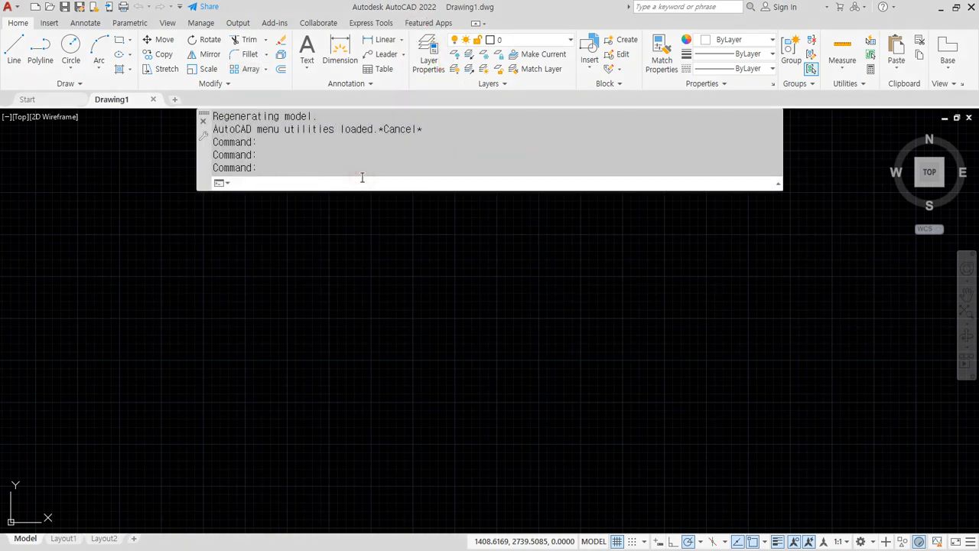
{"action": "type", "text": "la"}
{"action": "key", "text": "Return"}
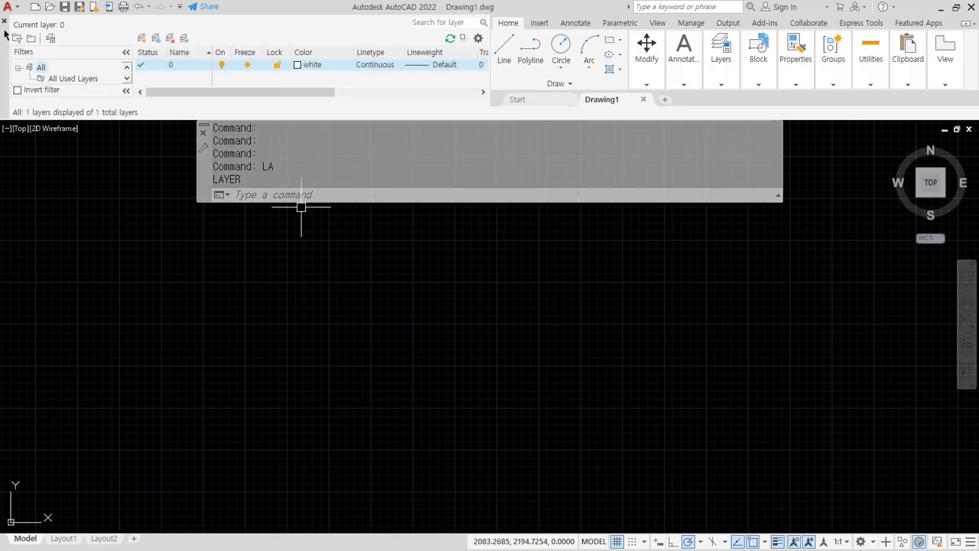
{"action": "left_click_drag", "start_coordinate": [4, 31], "coordinate": [228, 255]}
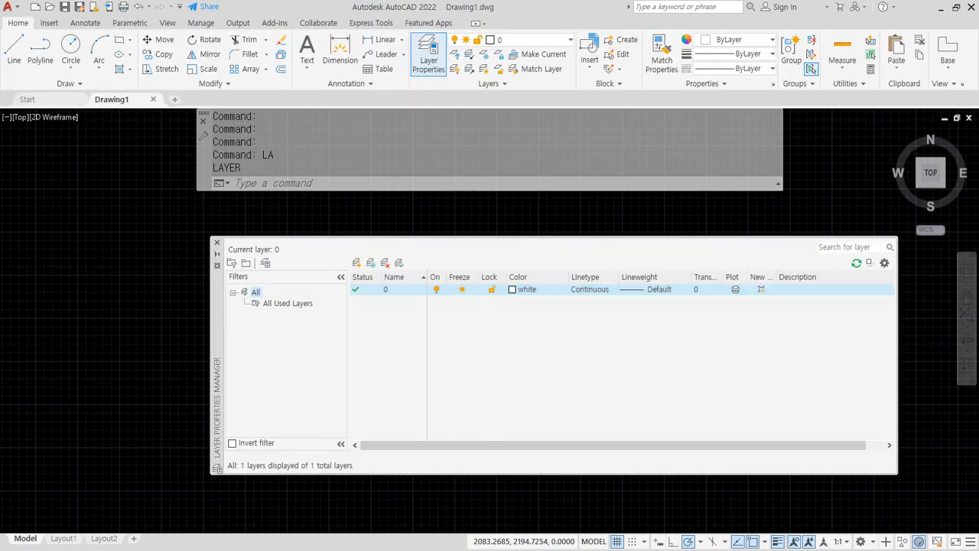
{"action": "left_click_drag", "start_coordinate": [212, 325], "coordinate": [146, 289]}
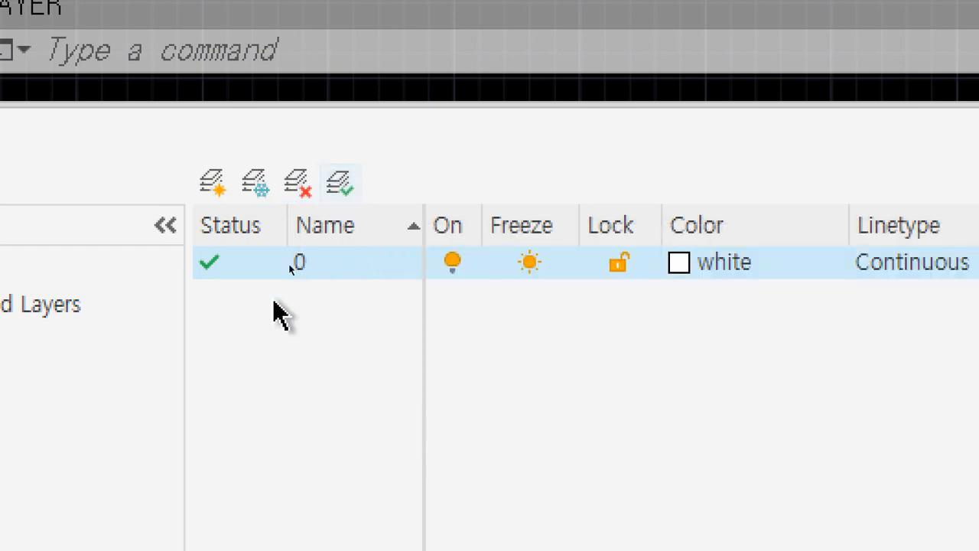
- Create two new layers named 중심선 and col
{"action": "left_click", "coordinate": [212, 187]}
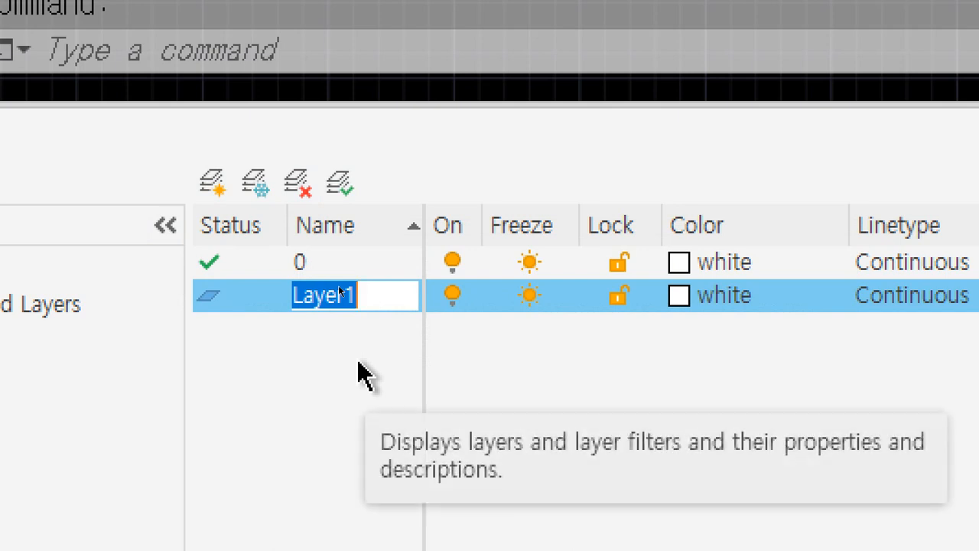
{"action": "type", "text": "ㅈ중심선"}
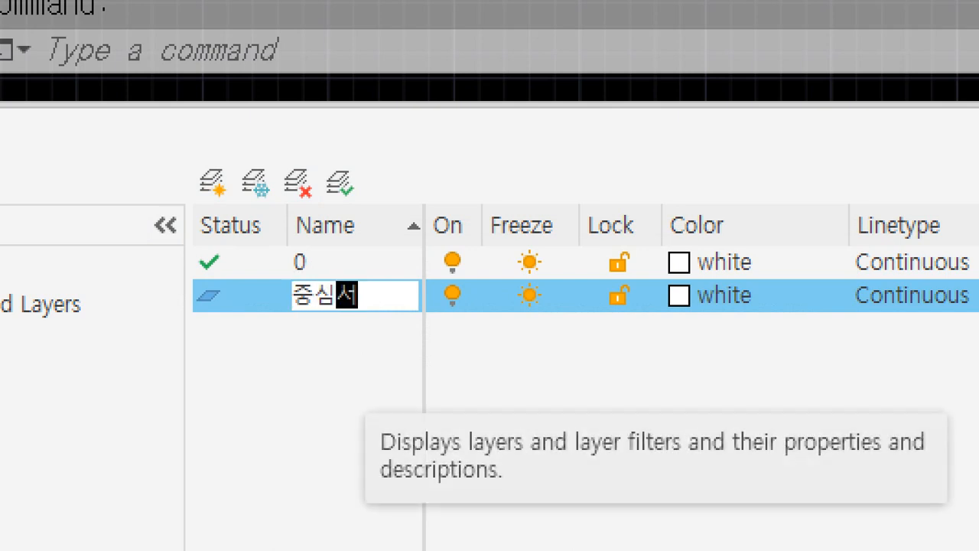
{"action": "key", "text": "Return"}
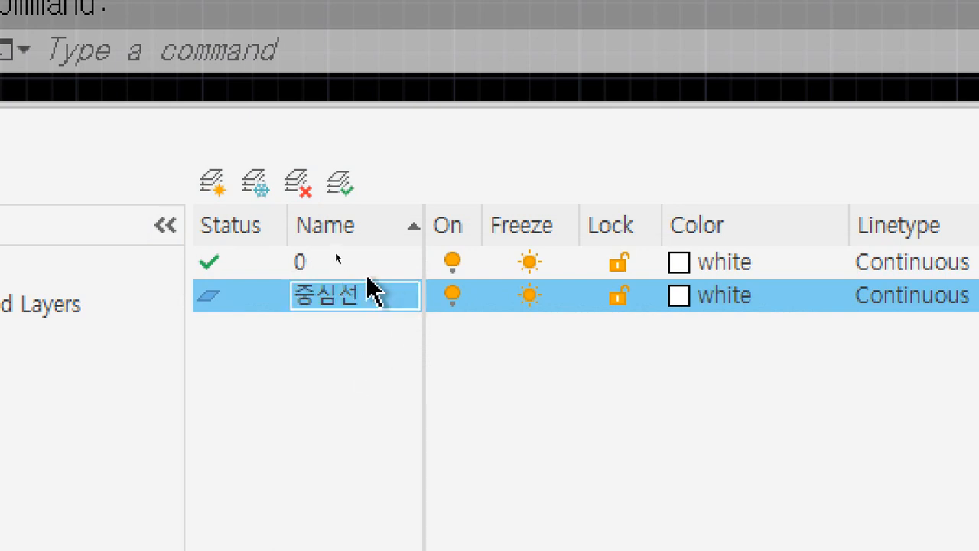
{"action": "left_click", "coordinate": [210, 197]}
{"action": "type", "text": "col"}
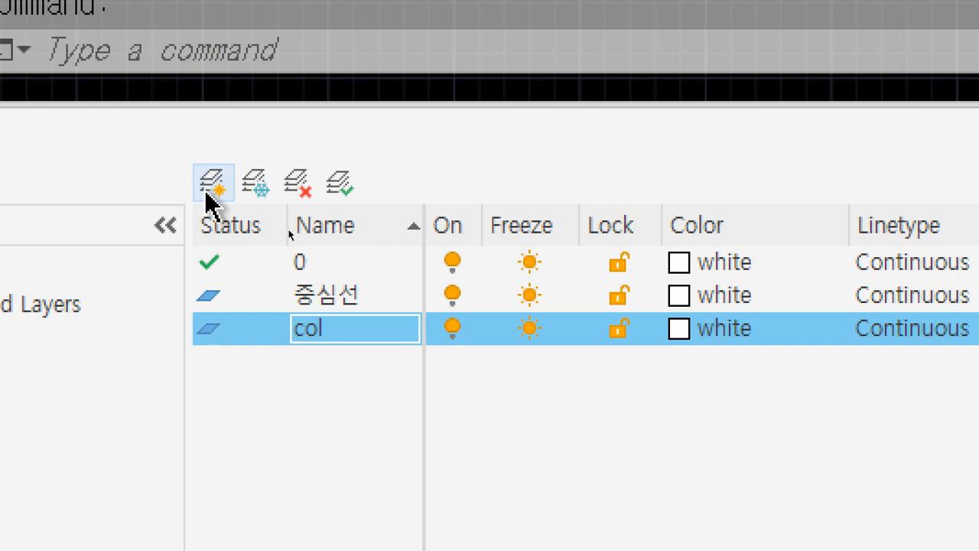
- Add two more layers named cen and txt
{"action": "left_click", "coordinate": [213, 184]}
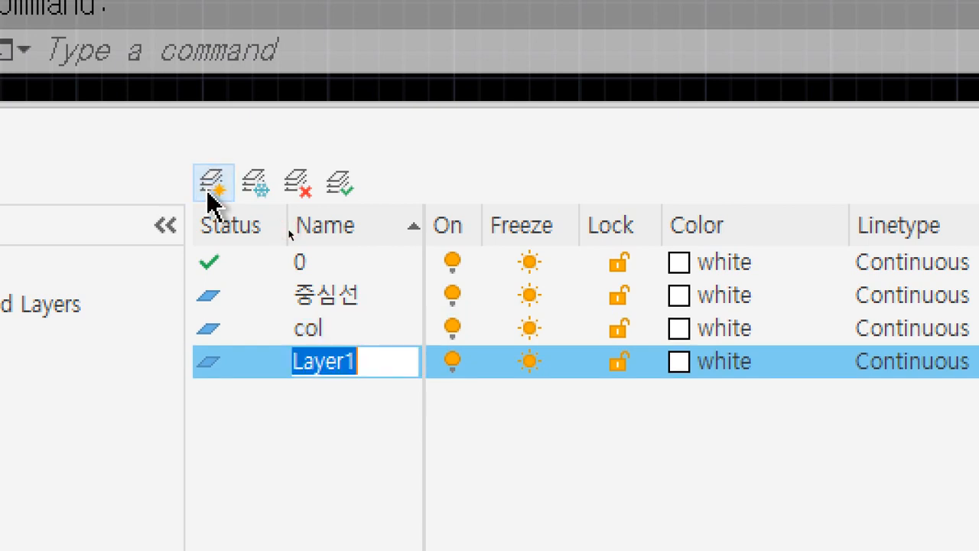
{"action": "type", "text": "cen"}
{"action": "key", "text": "Return"}
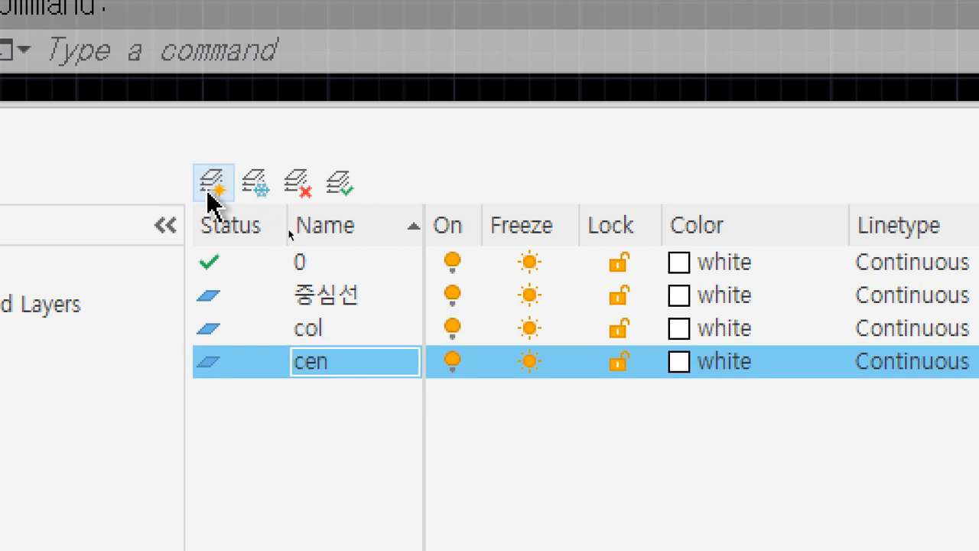
{"action": "left_click", "coordinate": [213, 184]}
{"action": "type", "text": "txt"}
{"action": "key", "text": "Return"}
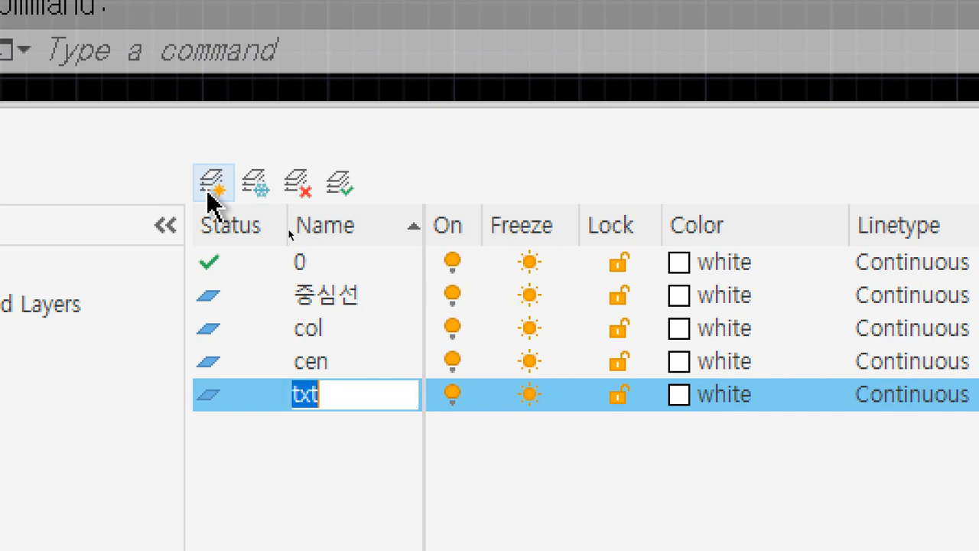
- Rename the txt layer as 1, the cen layer as 2 and the col layer as 3
{"action": "type", "text": "1"}
{"action": "key", "text": "Return"}
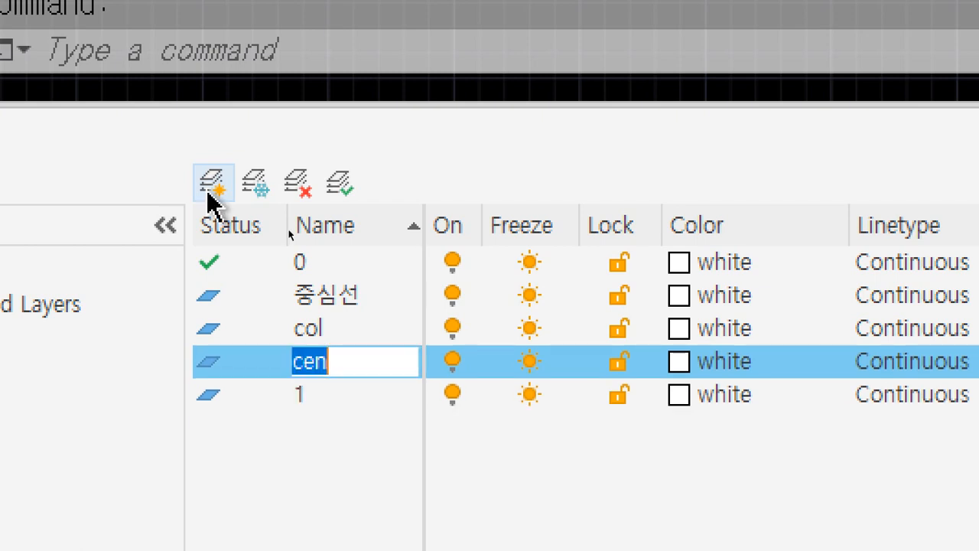
{"action": "type", "text": "2"}
{"action": "key", "text": "Return"}
{"action": "type", "text": "3"}
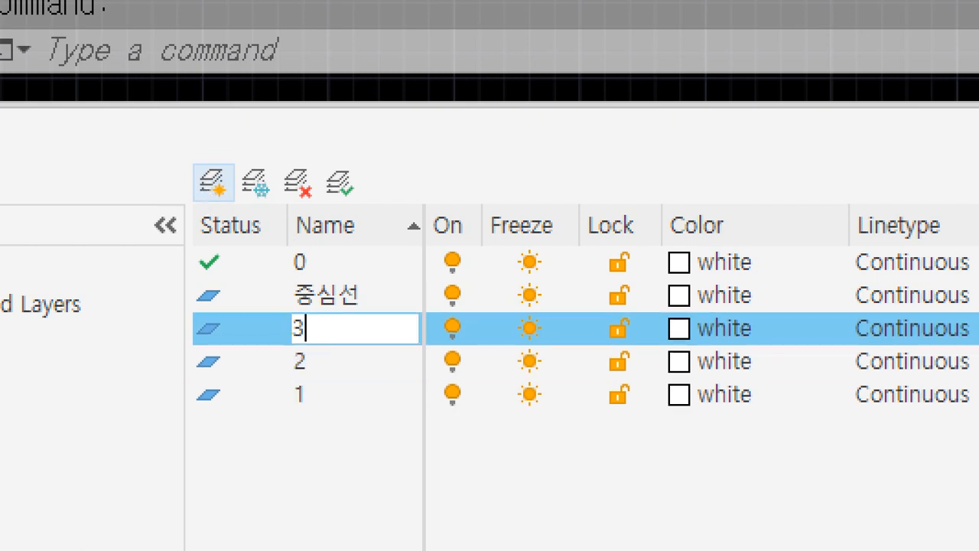
{"action": "key", "text": "Return"}
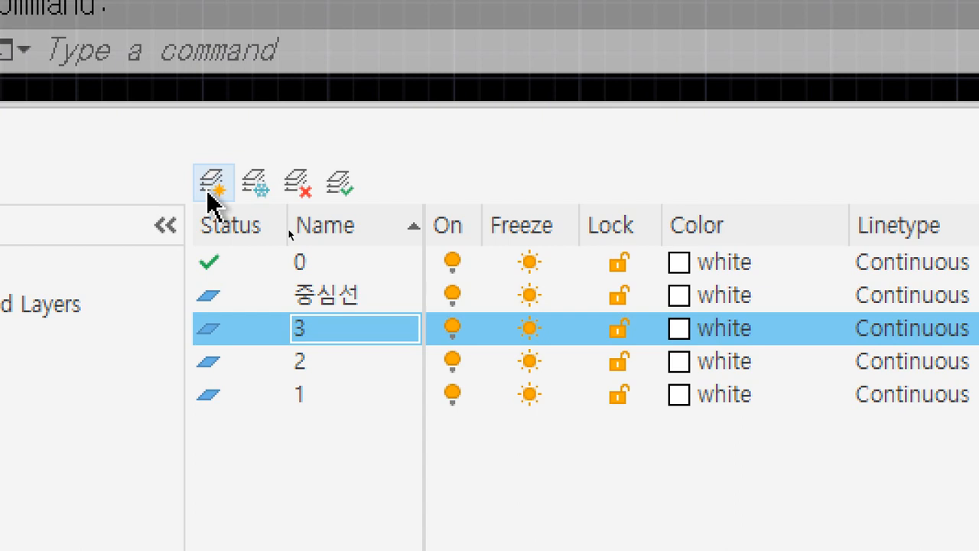
- Rename layer 3 as 외형선, layer 2 as 단면선 and layer 1 as 은선
{"action": "type", "text": "외"}
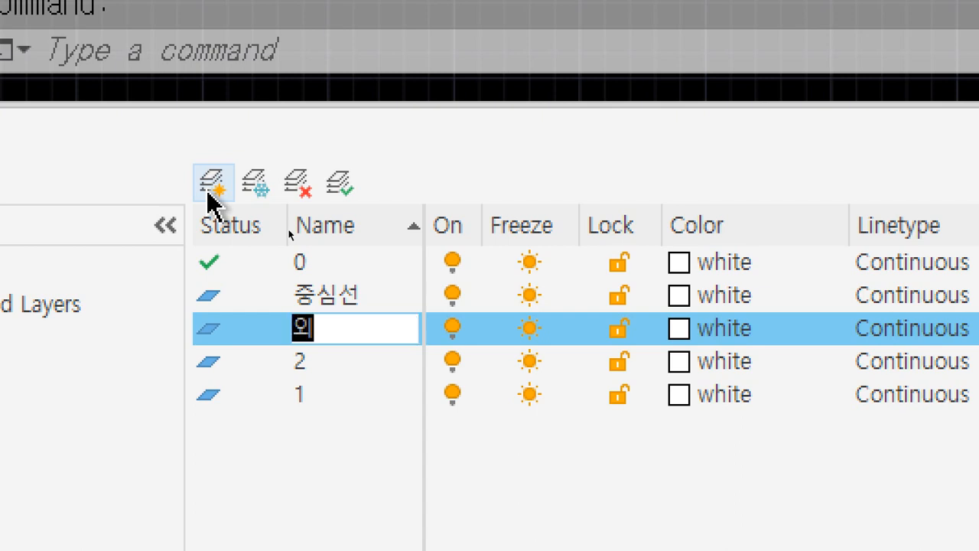
{"action": "type", "text": "형선"}
{"action": "key", "text": "Down"}
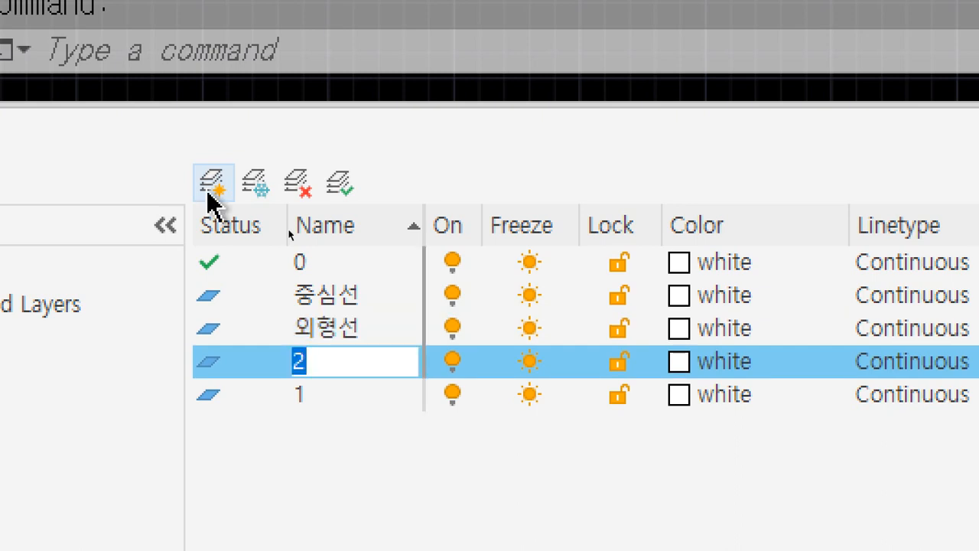
{"action": "type", "text": "단면선"}
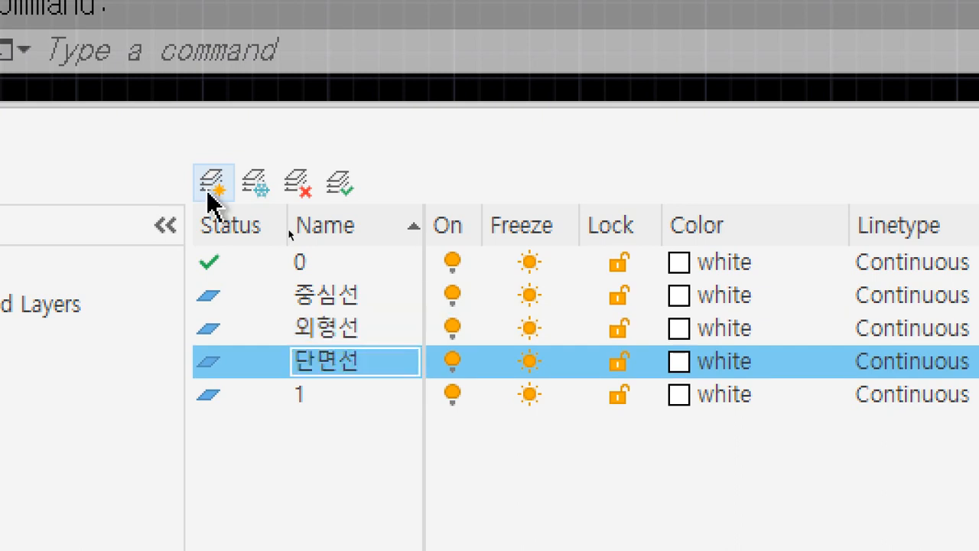
{"action": "key", "text": "Down"}
{"action": "type", "text": "은"}
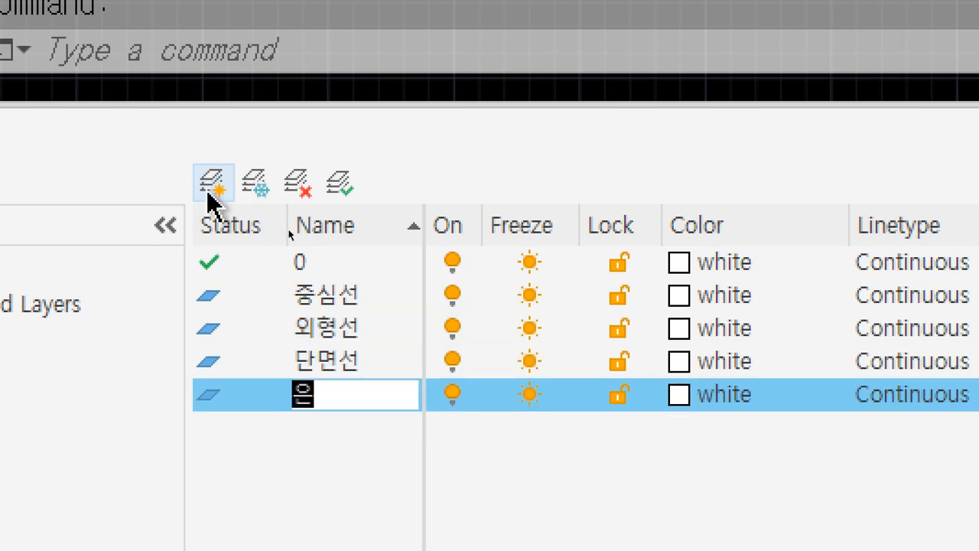
{"action": "type", "text": "선"}
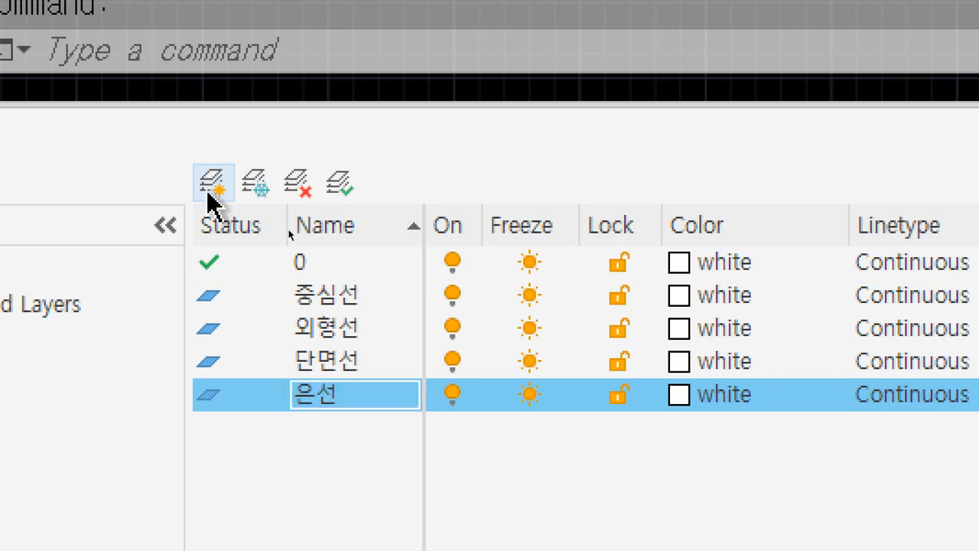
- Rename the 중심선 layer as cen and the 외형선 layer as elev
{"action": "key", "text": "Up"}
{"action": "key", "text": "Up"}
{"action": "key", "text": "Up"}
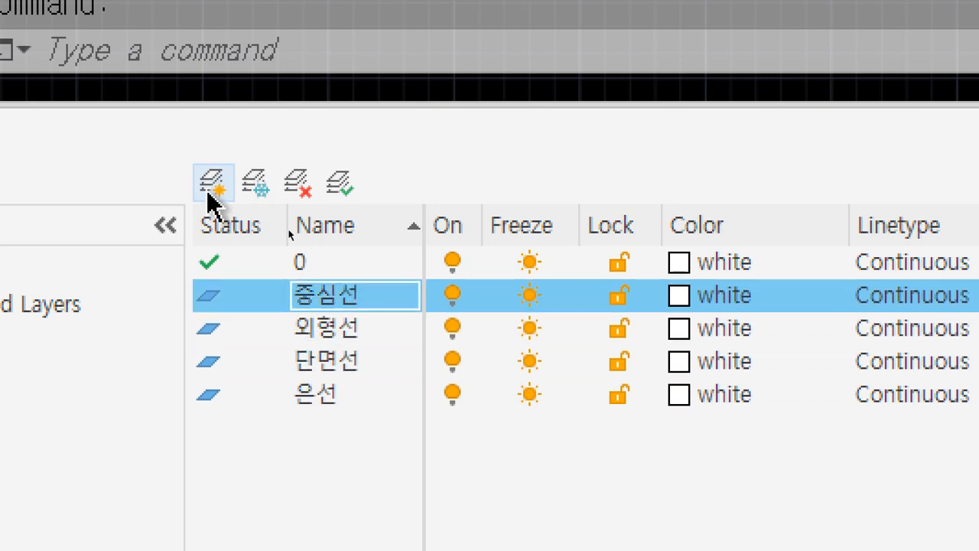
{"action": "key", "text": "F2"}
{"action": "type", "text": "cen"}
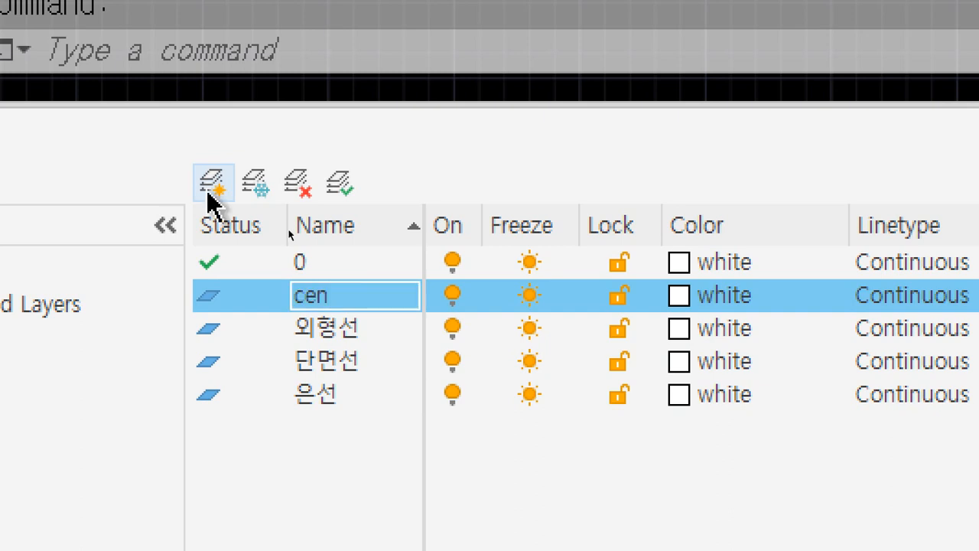
{"action": "key", "text": "Down"}
{"action": "type", "text": "ele"}
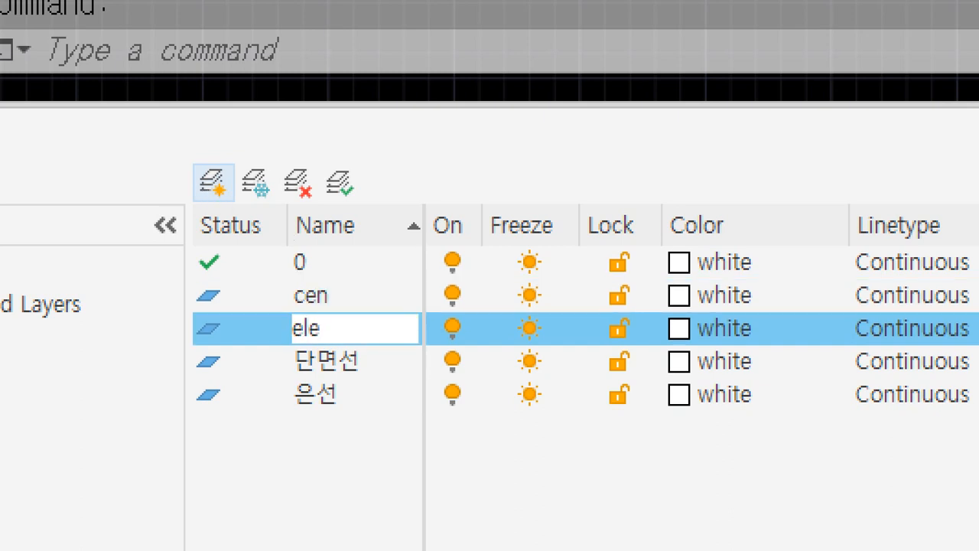
{"action": "type", "text": "v"}
- Rename the 단면선 layer as col and the 은선 layer as hid
{"action": "key", "text": "Down"}
{"action": "type", "text": "col"}
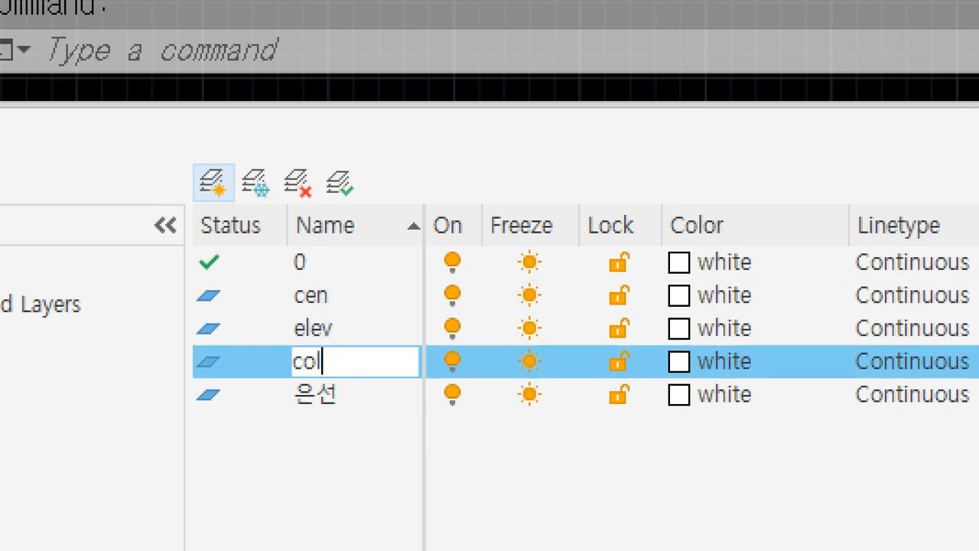
{"action": "key", "text": "Down"}
{"action": "type", "text": "hid"}
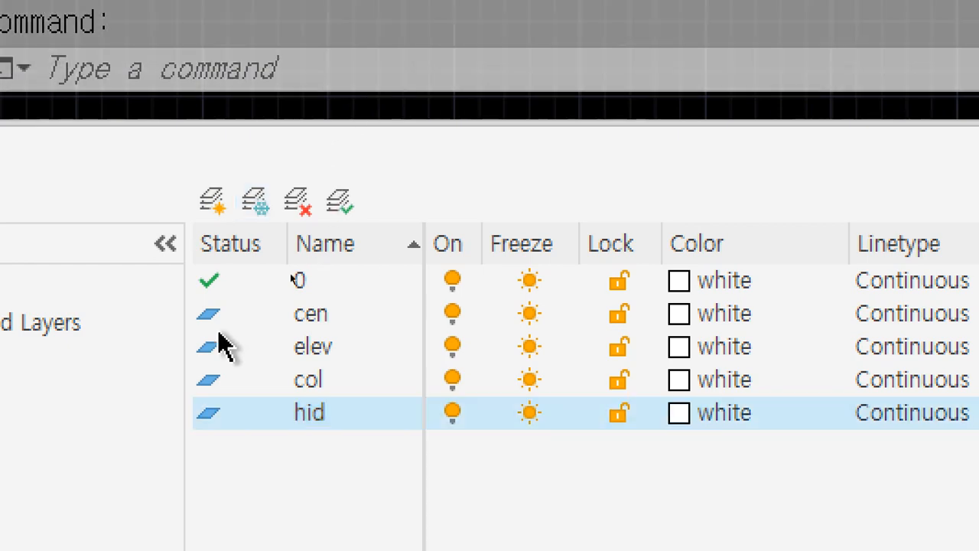
- Set the color of the cen layer to red
{"action": "left_click", "coordinate": [300, 304]}
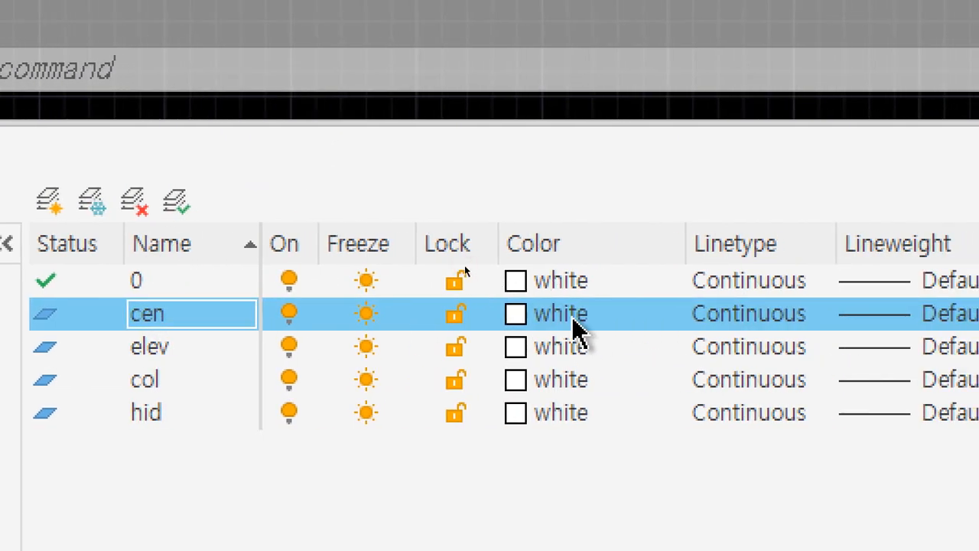
{"action": "left_click", "coordinate": [572, 318]}
{"action": "left_click", "coordinate": [366, 442]}
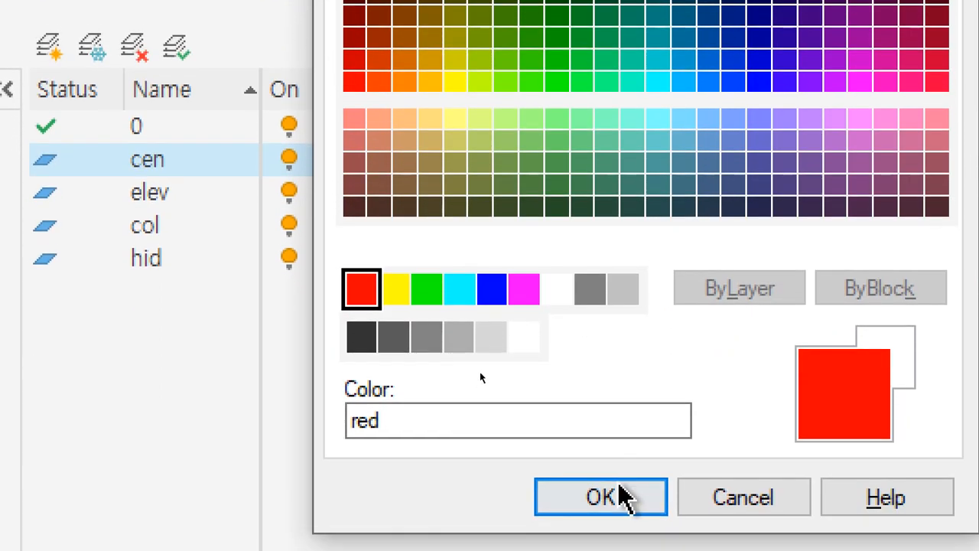
{"action": "left_click", "coordinate": [601, 491]}
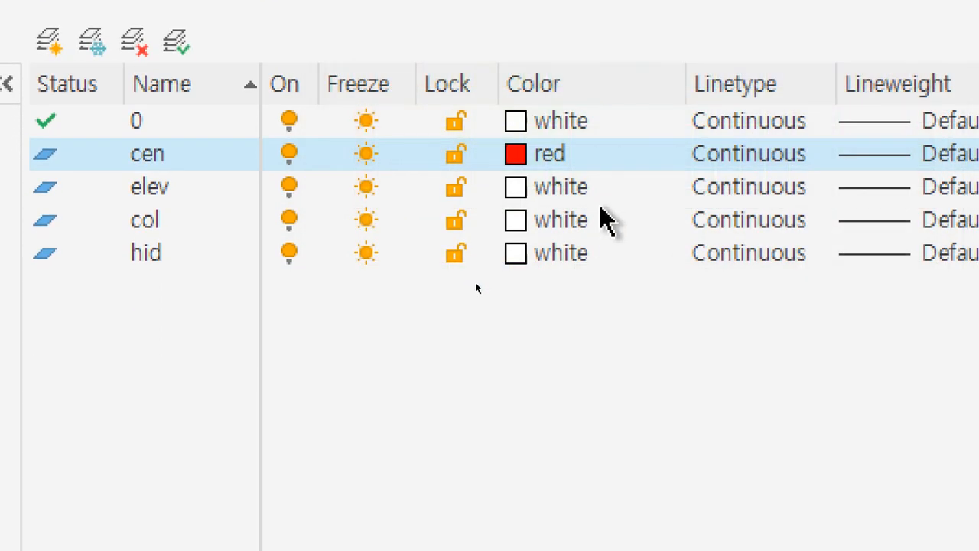
- Load the CENTER linetype and assign it to the cen layer
{"action": "left_click", "coordinate": [727, 168]}
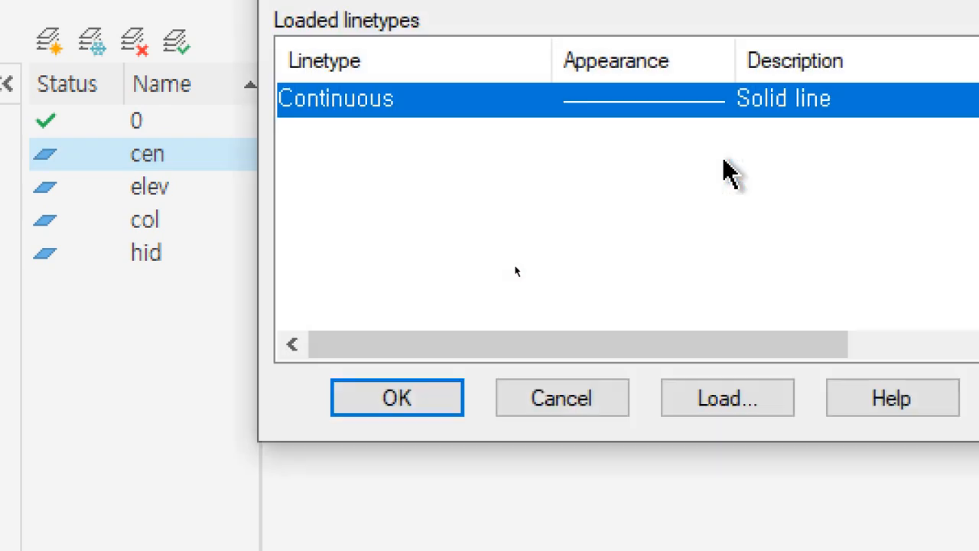
{"action": "left_click", "coordinate": [711, 389]}
{"action": "left_click", "coordinate": [309, 194]}
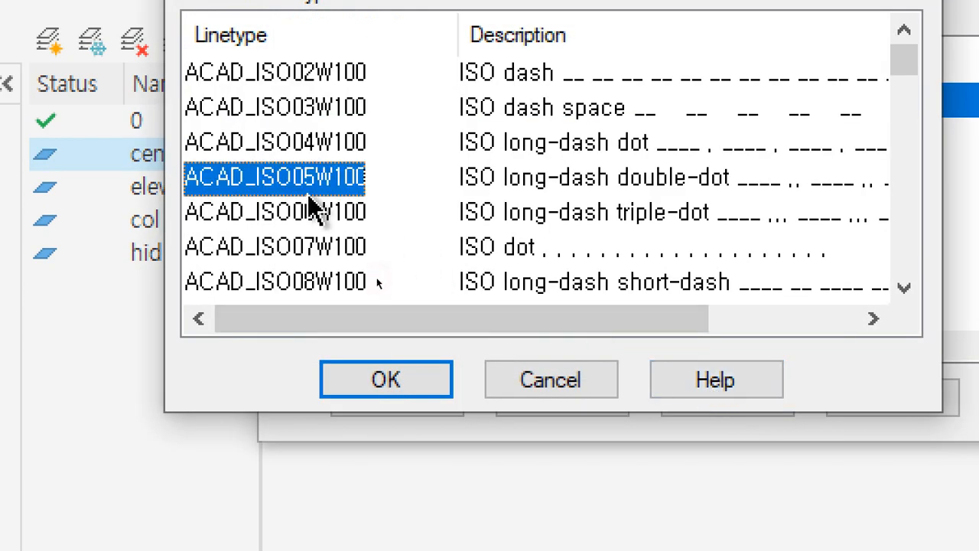
{"action": "key", "text": "c"}
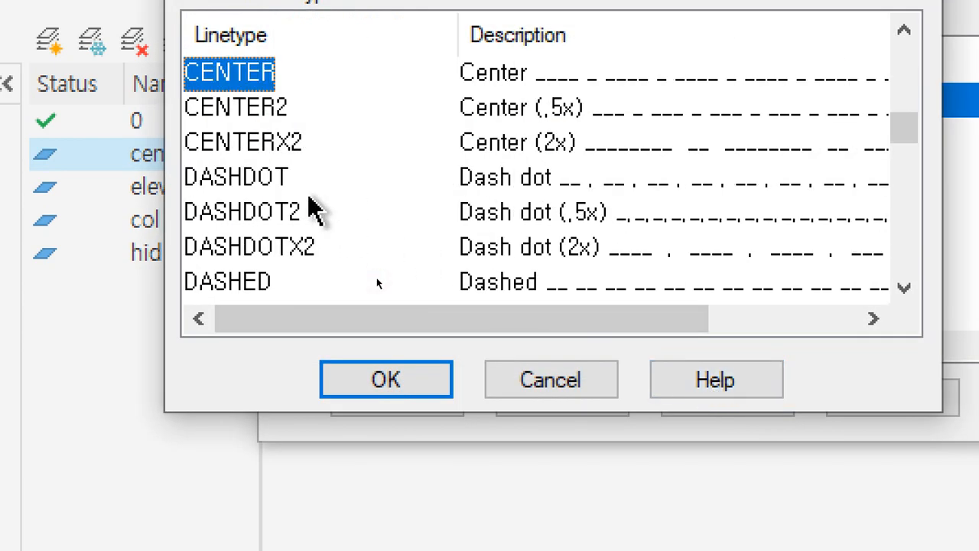
{"action": "left_click", "coordinate": [366, 385]}
{"action": "left_click", "coordinate": [336, 115]}
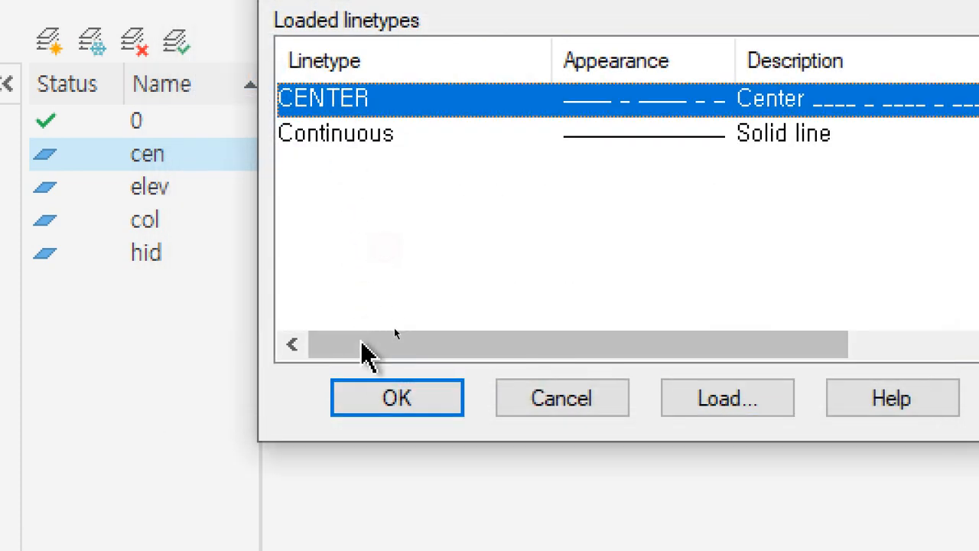
{"action": "left_click", "coordinate": [376, 399]}
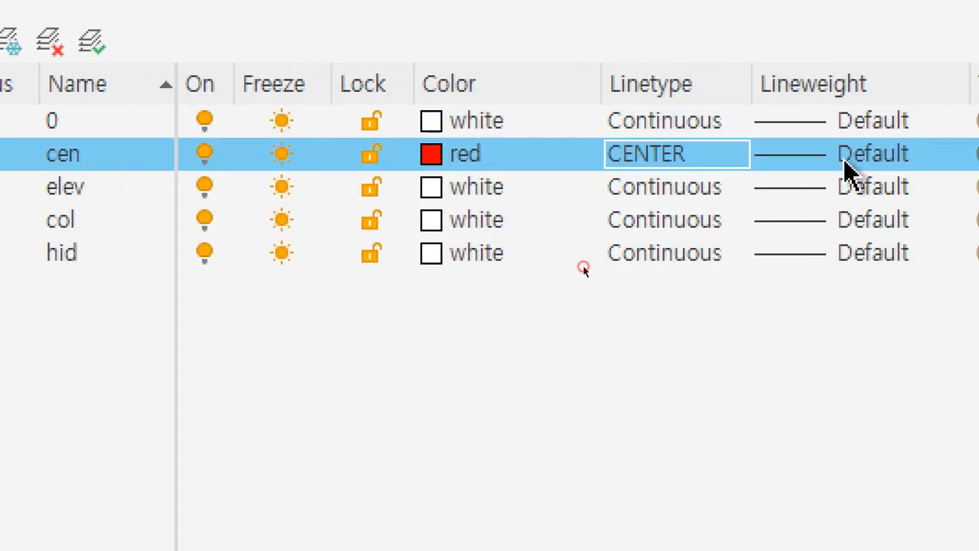
- Set the lineweight of the cen layer to 0.09 mm
{"action": "left_click", "coordinate": [931, 166]}
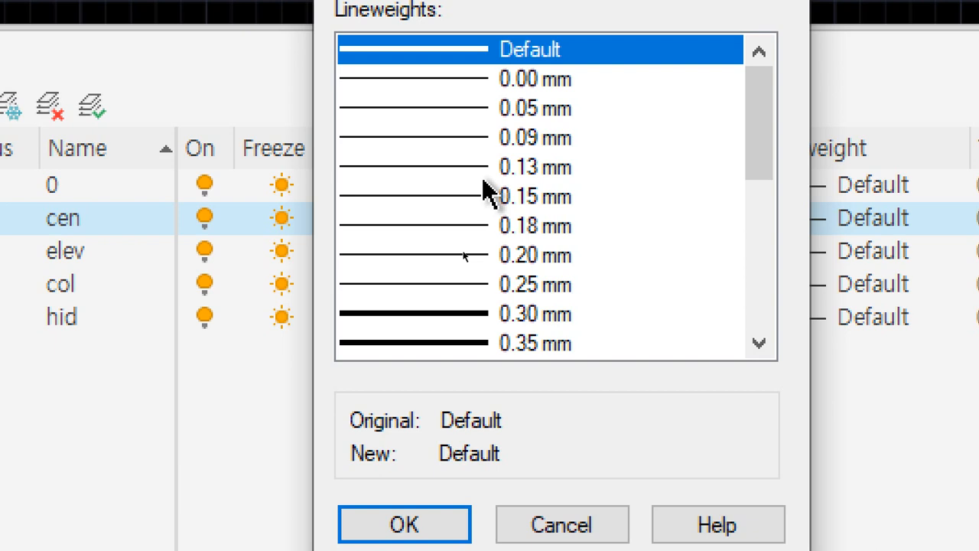
{"action": "left_click", "coordinate": [483, 145]}
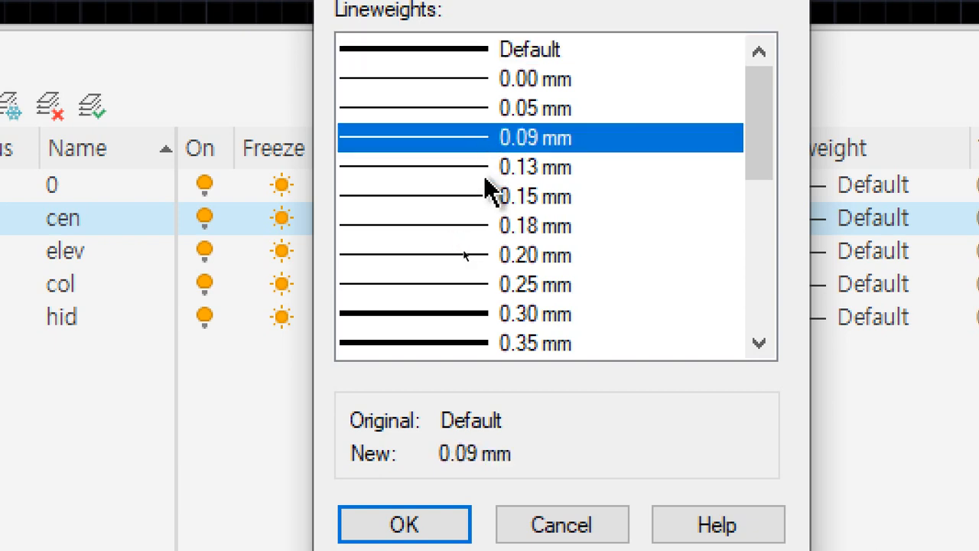
{"action": "left_click", "coordinate": [487, 170]}
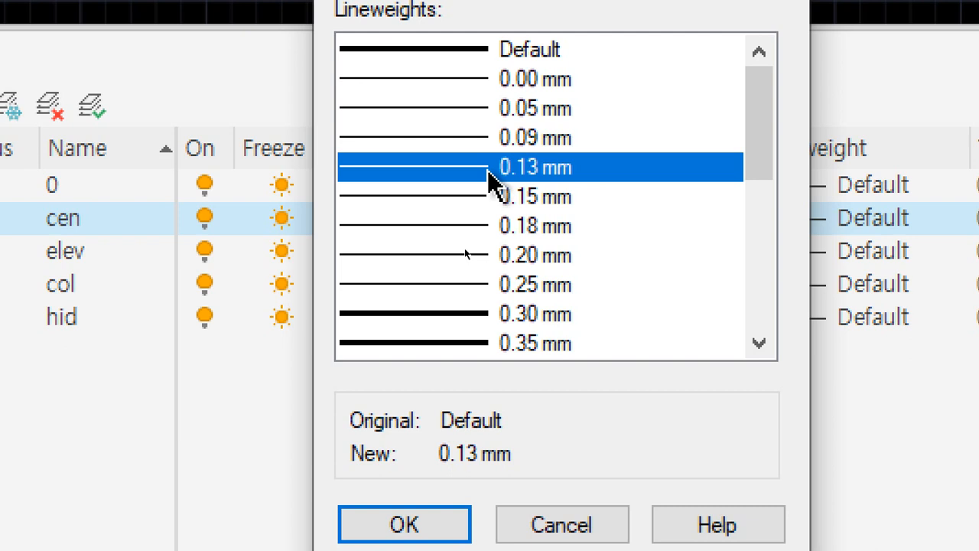
{"action": "left_click", "coordinate": [494, 139]}
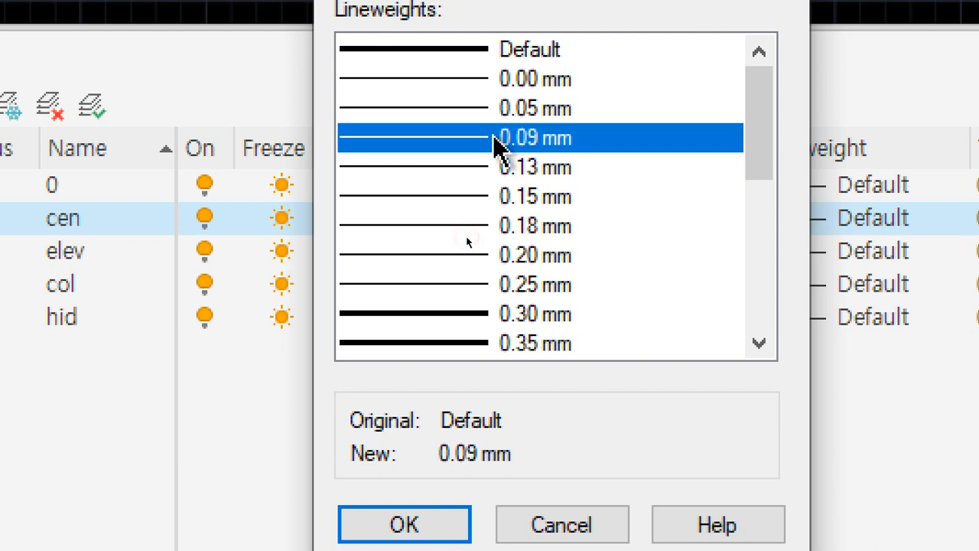
{"action": "left_click", "coordinate": [426, 528]}
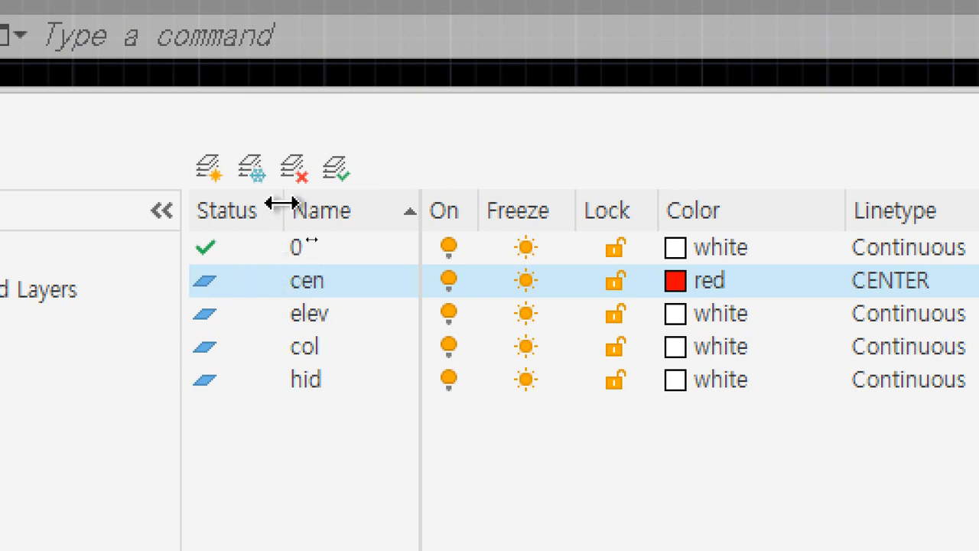
- Make cen the current layer and close the layer properties manager
{"action": "left_click", "coordinate": [203, 280]}
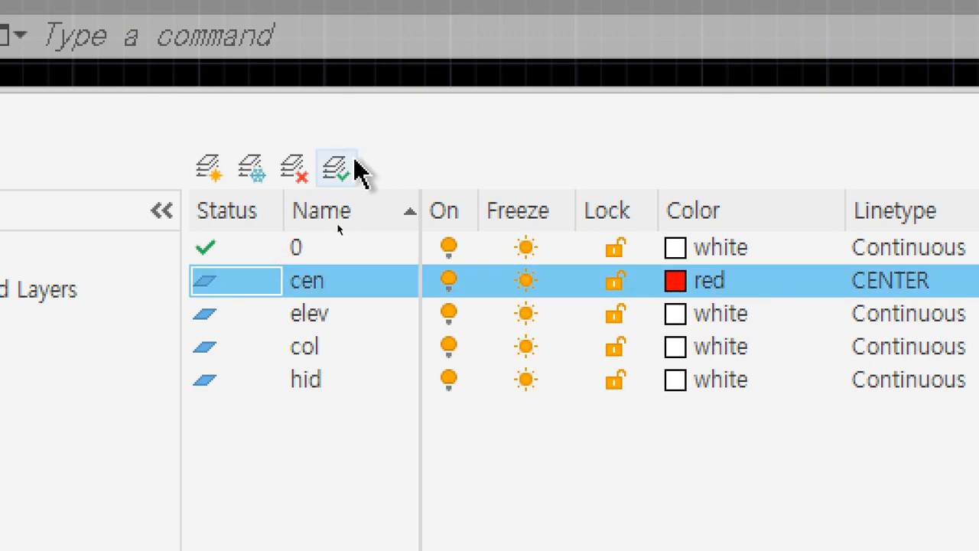
{"action": "left_click", "coordinate": [336, 169]}
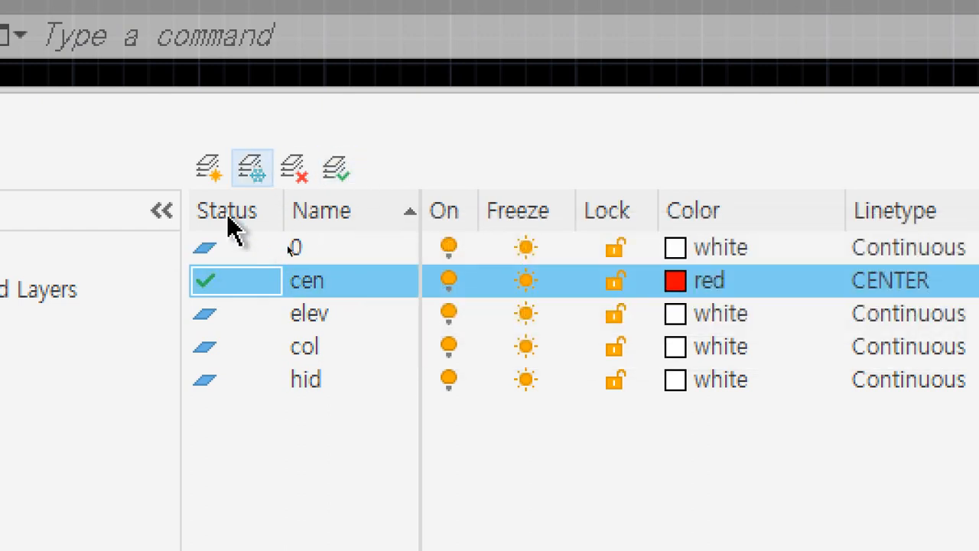
{"action": "double_click", "coordinate": [210, 252]}
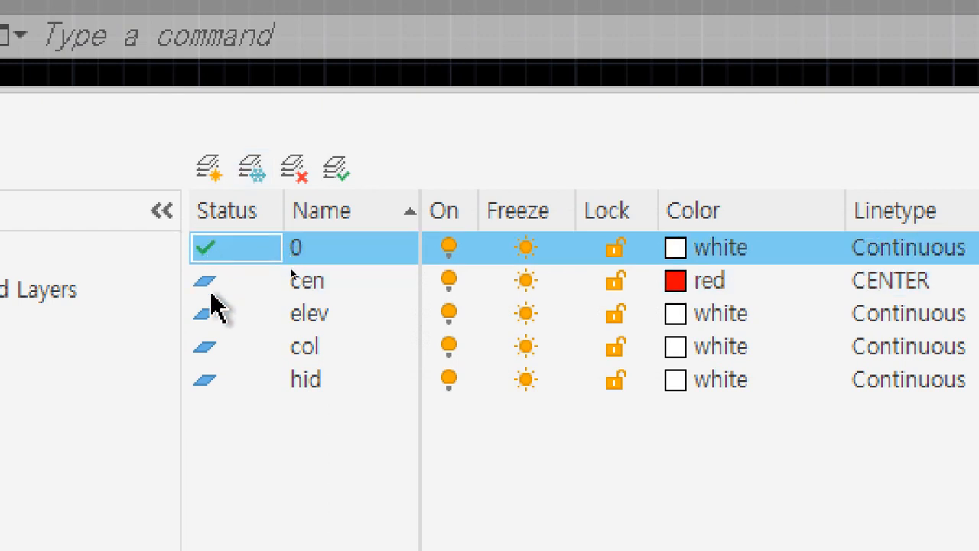
{"action": "double_click", "coordinate": [208, 282]}
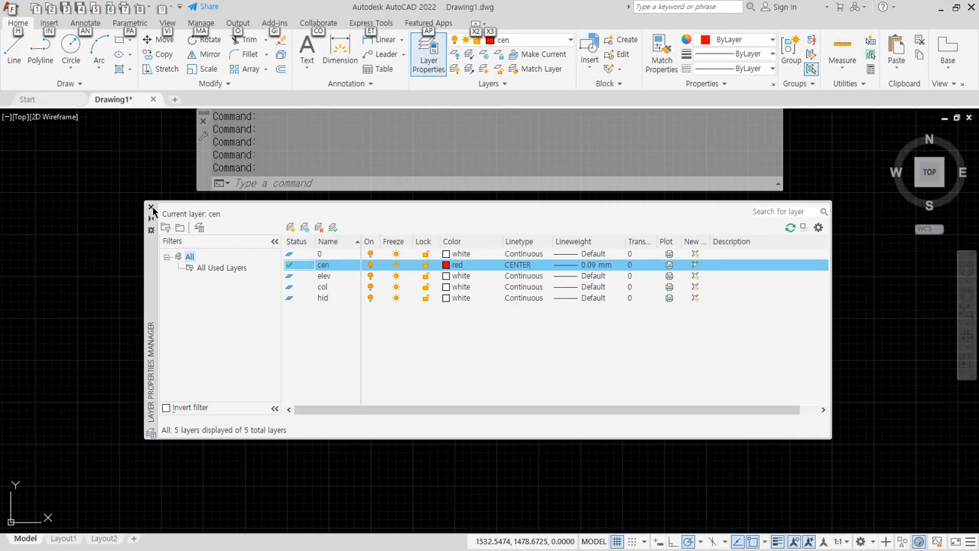
{"action": "left_click", "coordinate": [151, 208]}
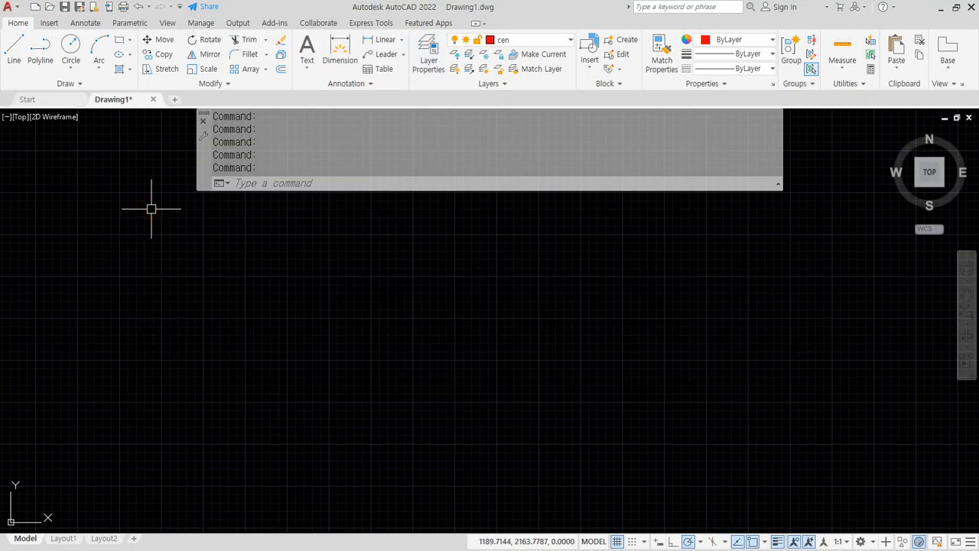
- Draw a nearly horizontal test line about 1941 units long on the cen layer
{"action": "type", "text": "l"}
{"action": "key", "text": "Return"}
{"action": "left_click", "coordinate": [213, 289]}
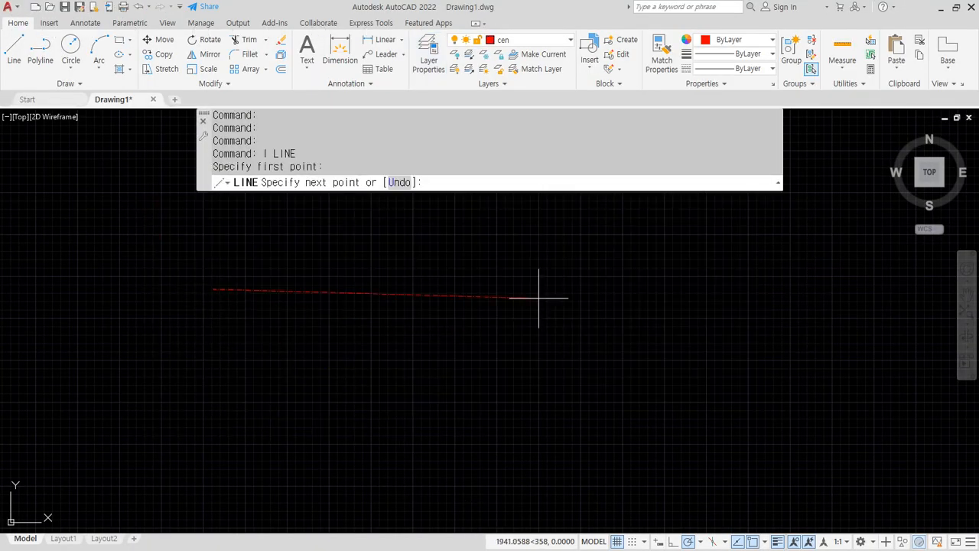
{"action": "left_click", "coordinate": [538, 298]}
{"action": "scroll", "coordinate": [250, 309], "scroll_direction": "up", "scroll_amount": 5}
{"action": "middle_click_drag", "start_coordinate": [92, 267], "coordinate": [338, 405]}
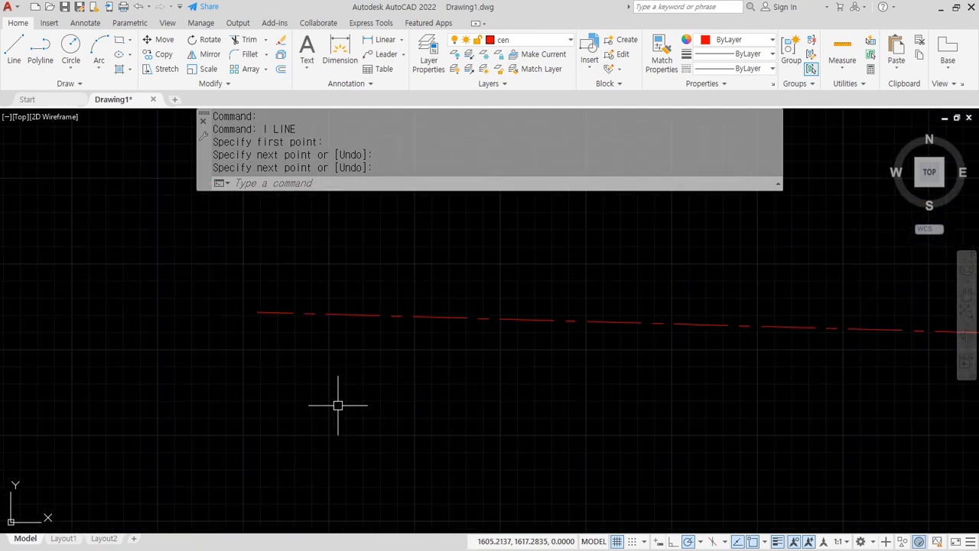
{"action": "scroll", "coordinate": [278, 358], "scroll_direction": "up", "scroll_amount": 2}
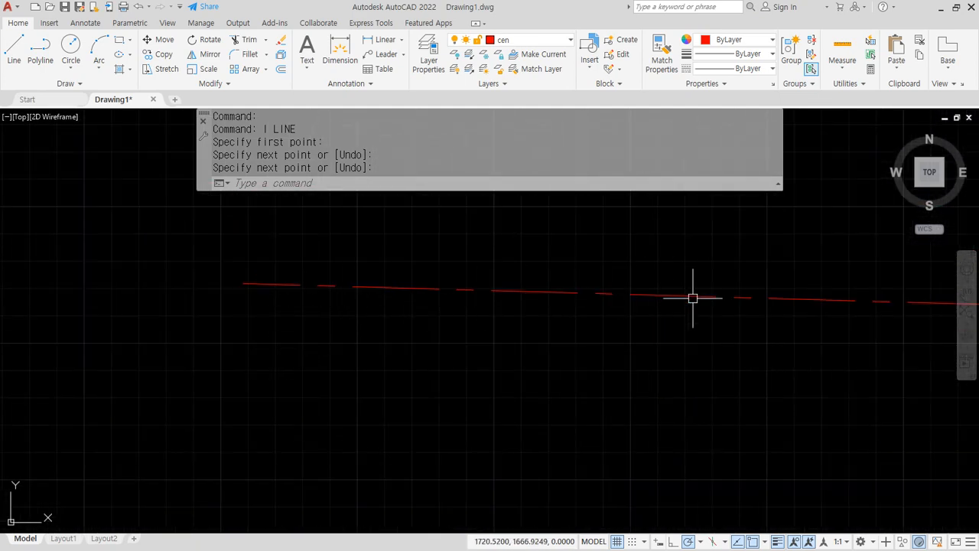
- Make col the current layer and draw a horizontal line just below the red centre line
{"action": "left_click", "coordinate": [545, 39]}
{"action": "left_click", "coordinate": [526, 84]}
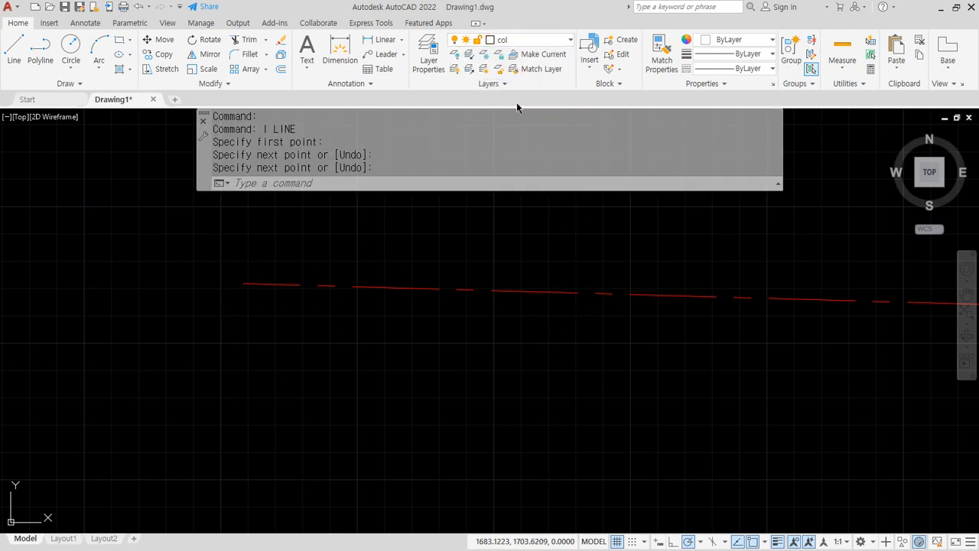
{"action": "type", "text": "l"}
{"action": "key", "text": "Return"}
{"action": "left_click", "coordinate": [232, 334]}
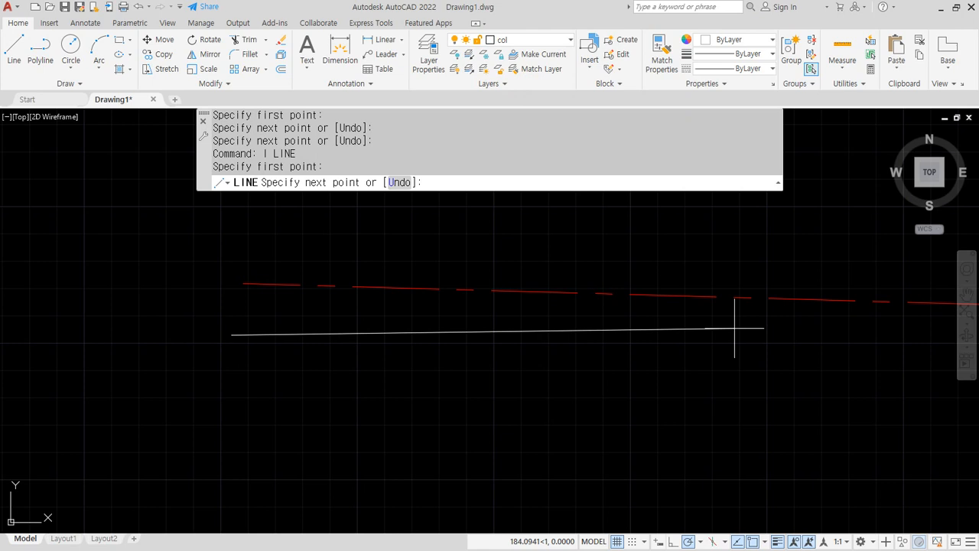
{"action": "left_click", "coordinate": [821, 334]}
{"action": "key", "text": "Return"}
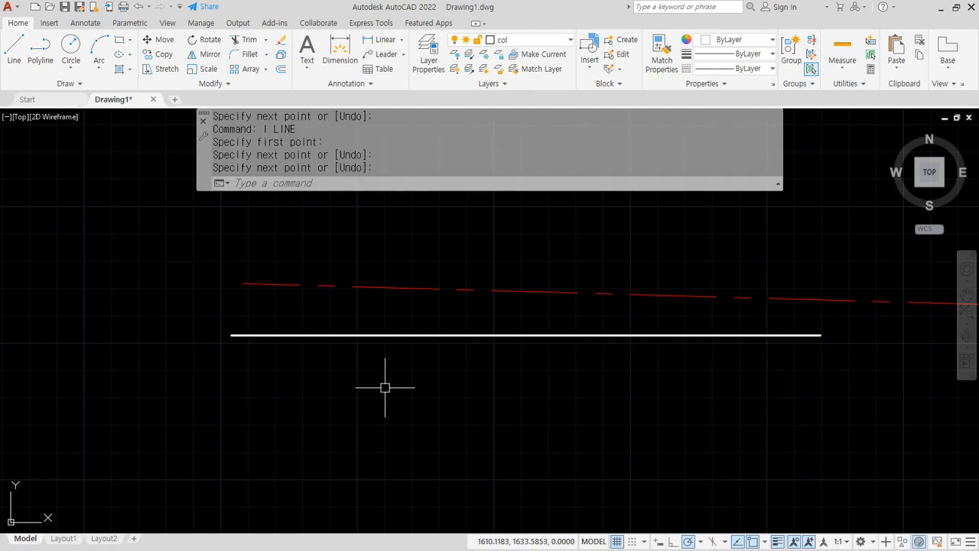
- Turn off the lineweight display for the drawing
{"action": "left_click", "coordinate": [537, 258]}
{"action": "left_click", "coordinate": [367, 479]}
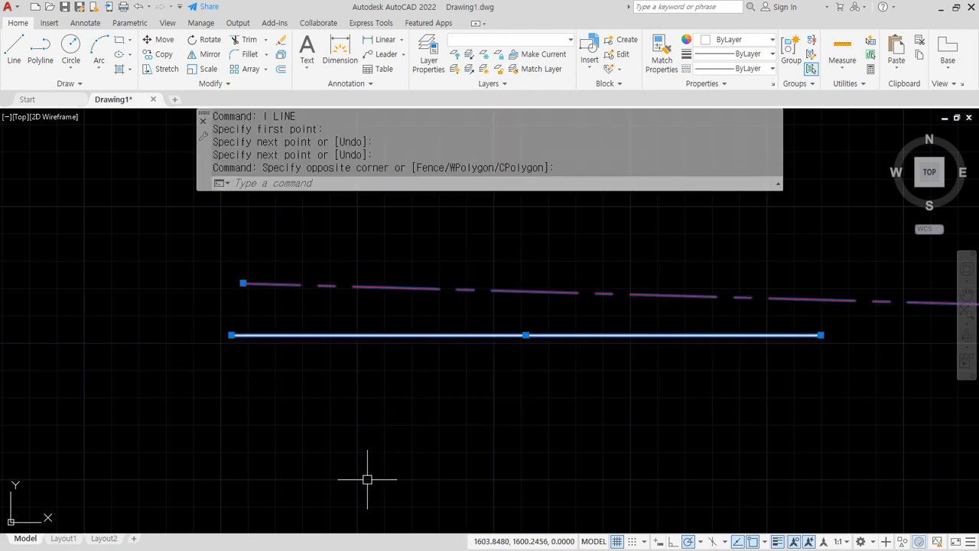
{"action": "key", "text": "Escape"}
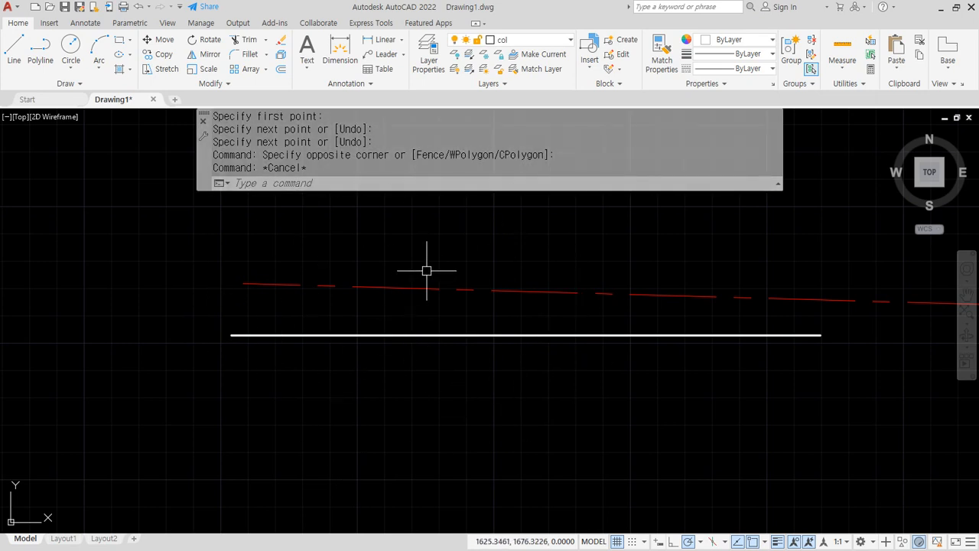
{"action": "left_click", "coordinate": [776, 541]}
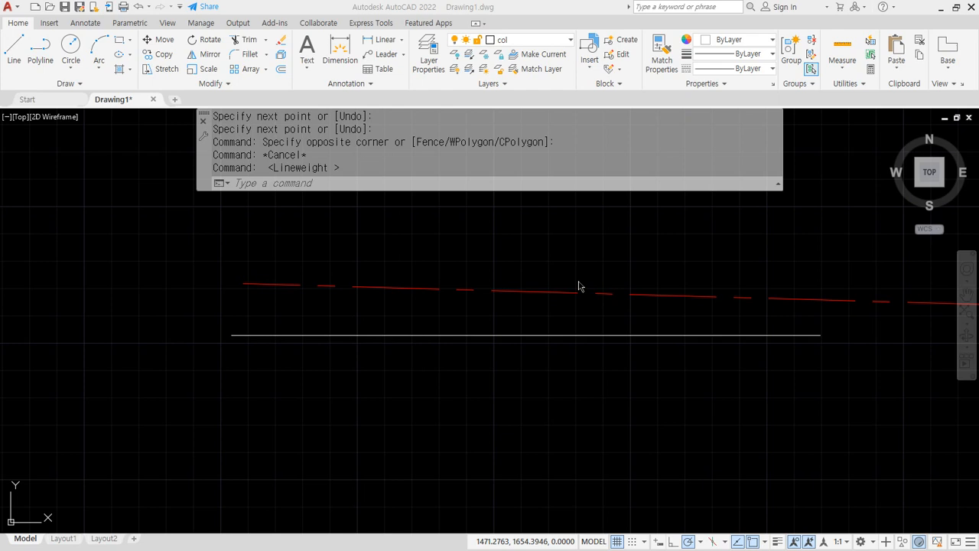
- Set the col layer's color to yellow and its lineweight to 0.30 mm in the layer properties
{"action": "type", "text": "la"}
{"action": "key", "text": "Return"}
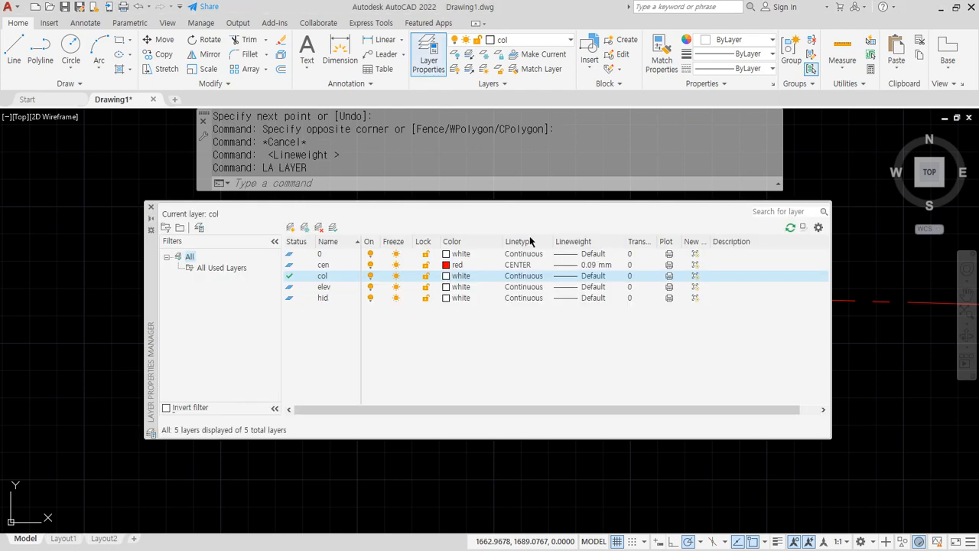
{"action": "left_click", "coordinate": [453, 276]}
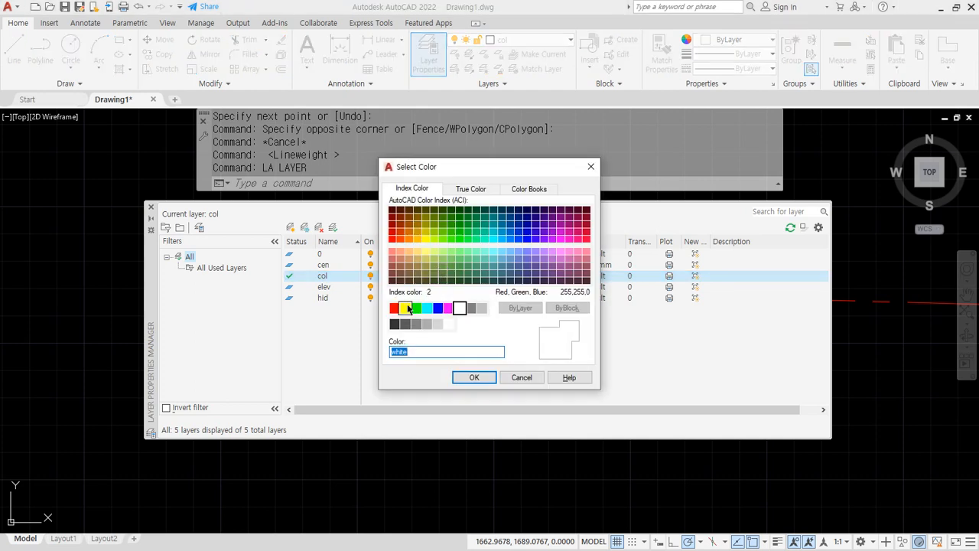
{"action": "left_click", "coordinate": [409, 308]}
{"action": "left_click", "coordinate": [468, 377]}
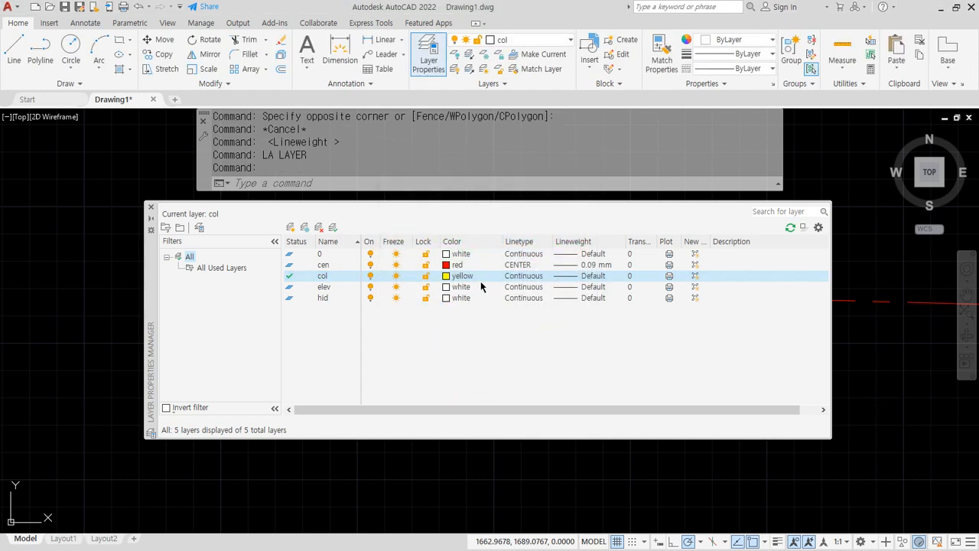
{"action": "left_click", "coordinate": [586, 275]}
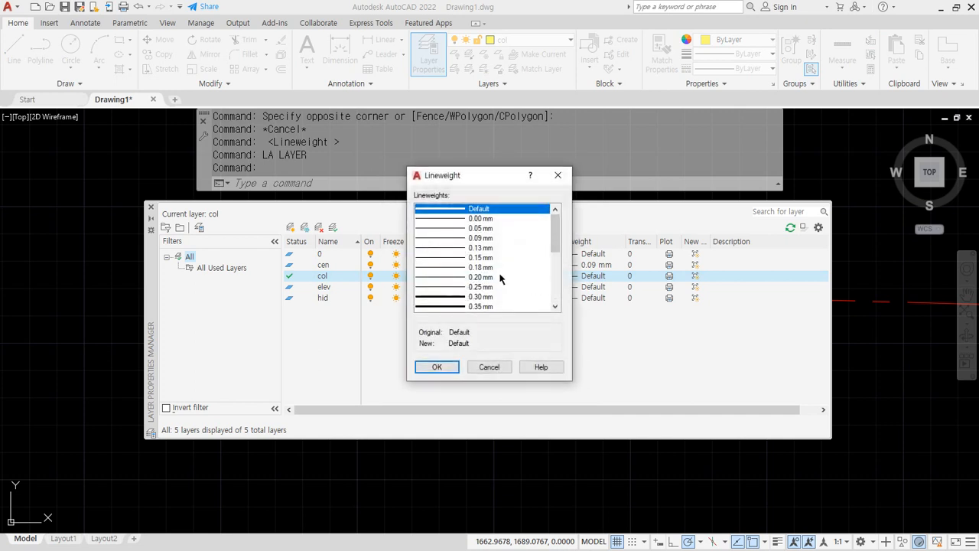
{"action": "left_click", "coordinate": [482, 297]}
{"action": "left_click", "coordinate": [438, 367]}
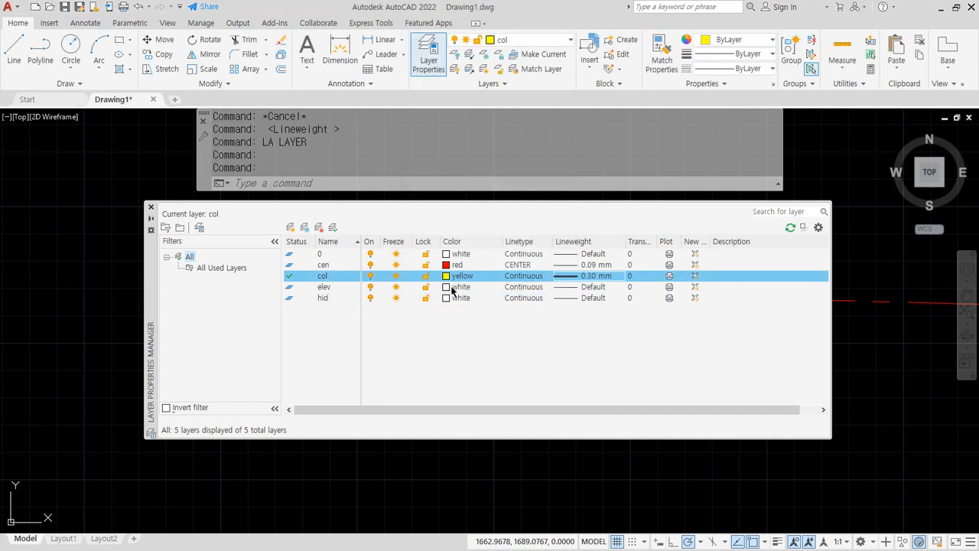
- Set the lineweight of the elev layer to 0.20 mm
{"action": "left_click", "coordinate": [575, 288]}
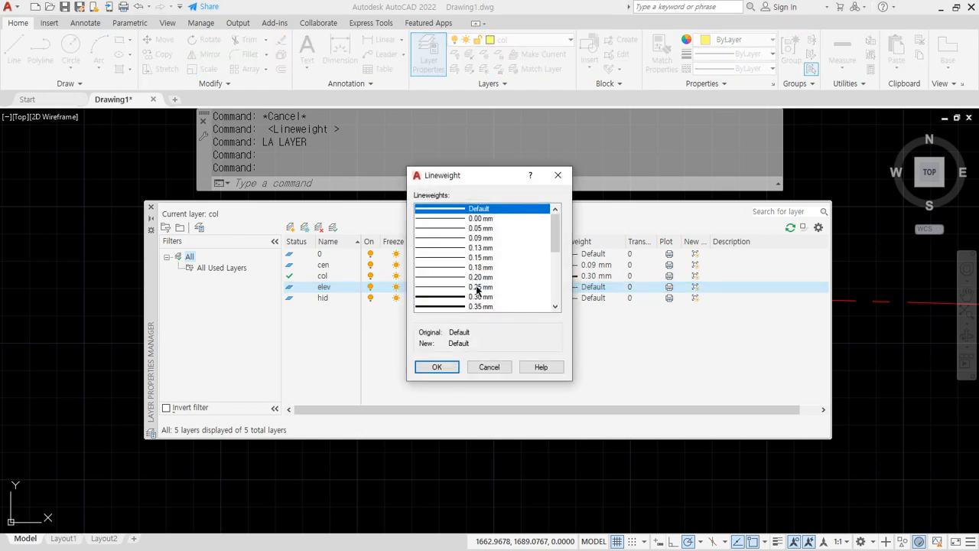
{"action": "left_click", "coordinate": [477, 279]}
{"action": "left_click", "coordinate": [437, 368]}
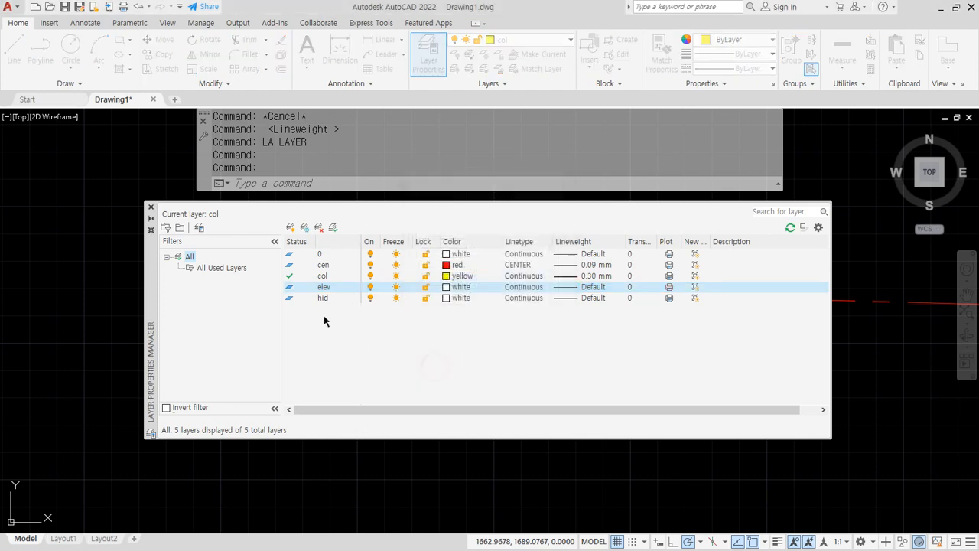
- Set the color of the hid layer to green
{"action": "left_click", "coordinate": [449, 300]}
{"action": "left_click", "coordinate": [450, 298]}
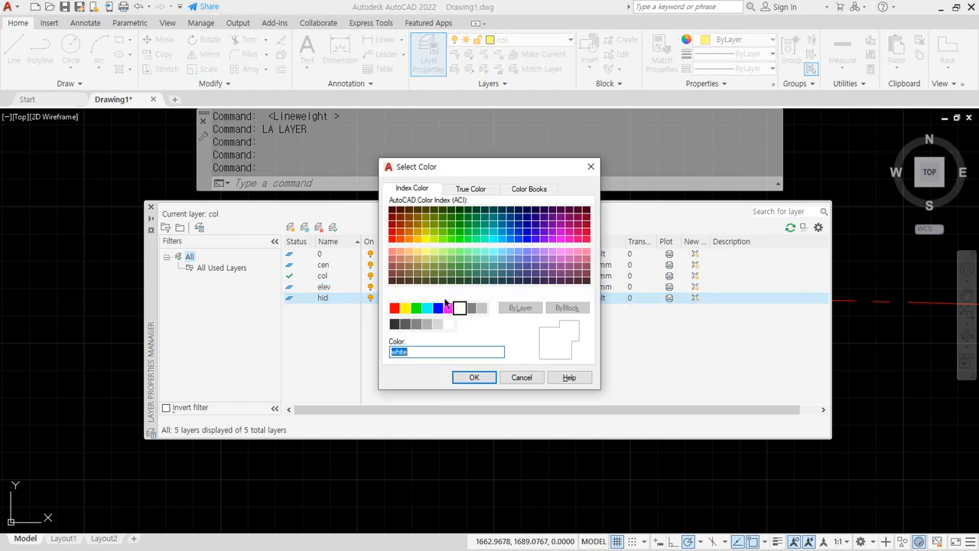
{"action": "left_click", "coordinate": [416, 308]}
{"action": "left_click", "coordinate": [472, 378]}
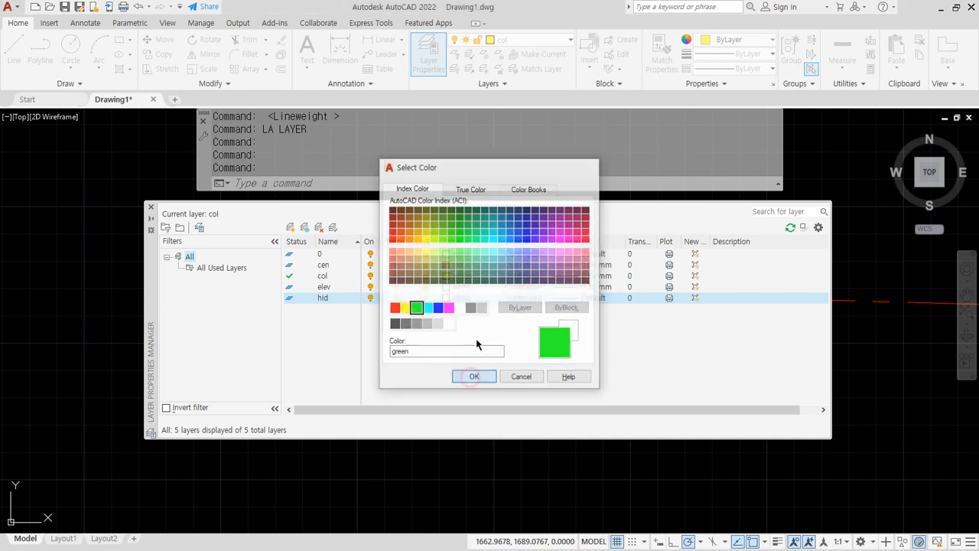
- Load the HIDDEN linetype from acadiso.lin and assign it to the hid layer
{"action": "left_click", "coordinate": [520, 298]}
{"action": "left_click", "coordinate": [508, 345]}
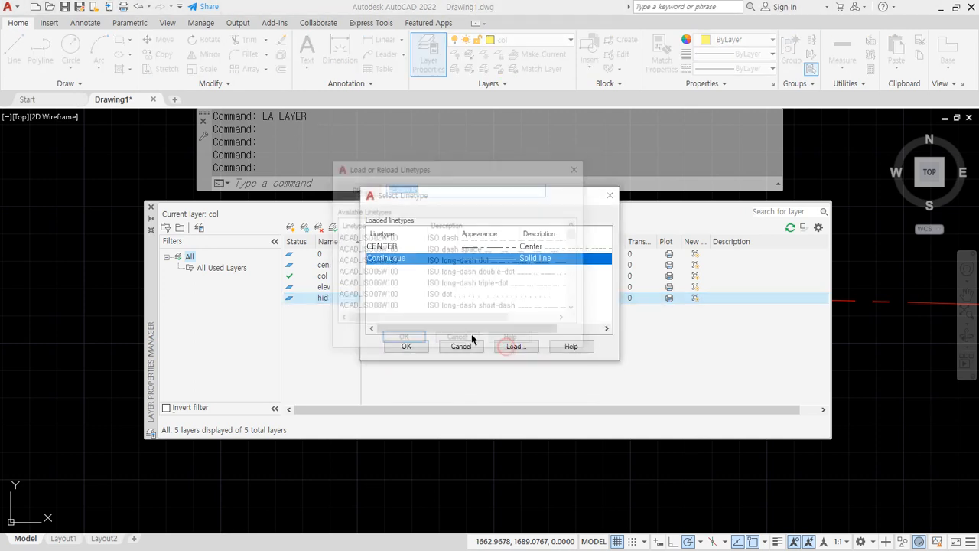
{"action": "left_click", "coordinate": [368, 285]}
{"action": "key", "text": "h"}
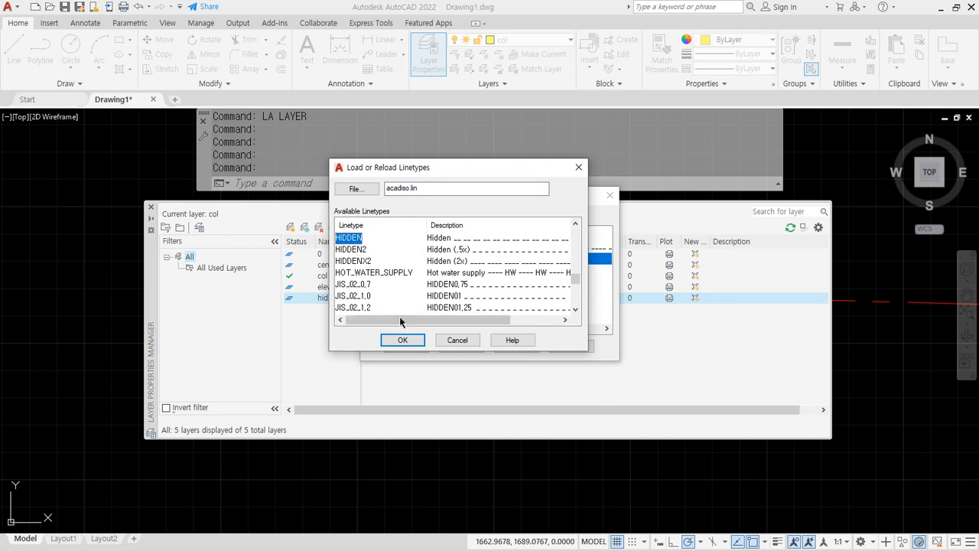
{"action": "left_click", "coordinate": [402, 340]}
{"action": "left_click", "coordinate": [379, 270]}
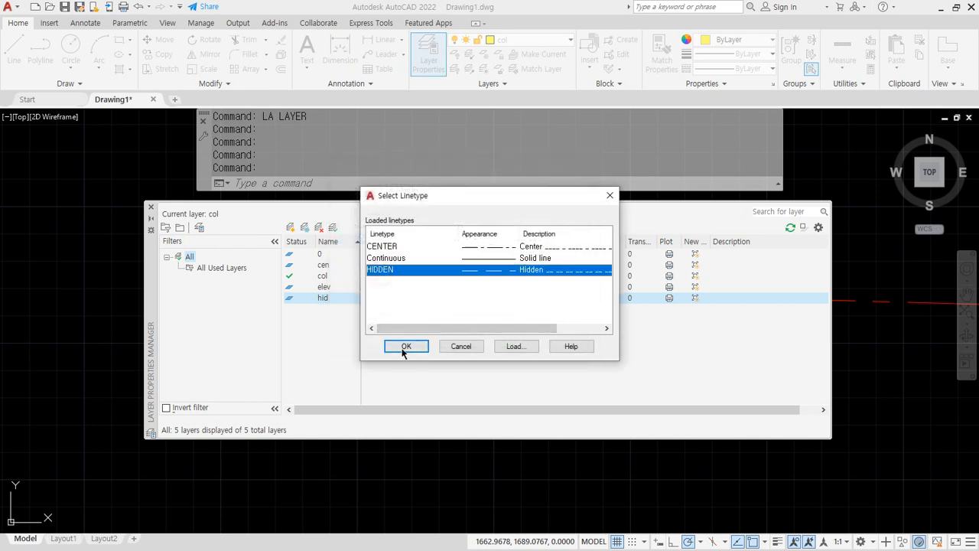
{"action": "left_click", "coordinate": [405, 346]}
- Set the lineweight of the hid layer to 0.20 mm
{"action": "left_click", "coordinate": [585, 298]}
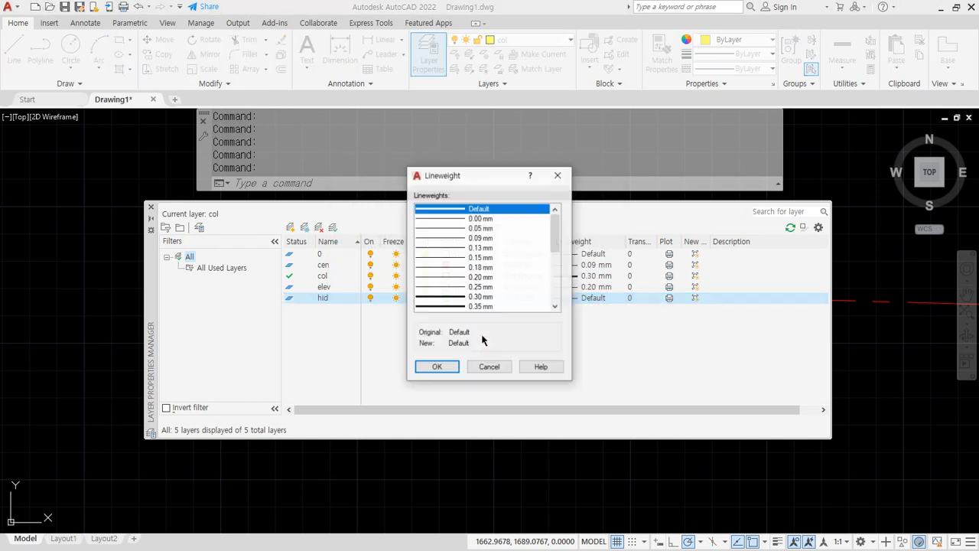
{"action": "left_click", "coordinate": [449, 277]}
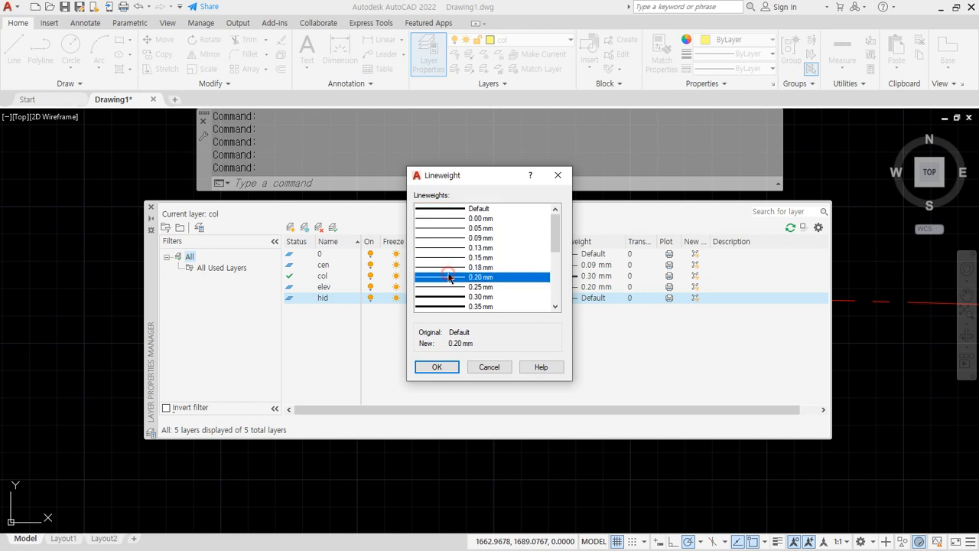
{"action": "left_click", "coordinate": [437, 368]}
- Create a new layer named dan and set its color to magenta
{"action": "left_click", "coordinate": [290, 228]}
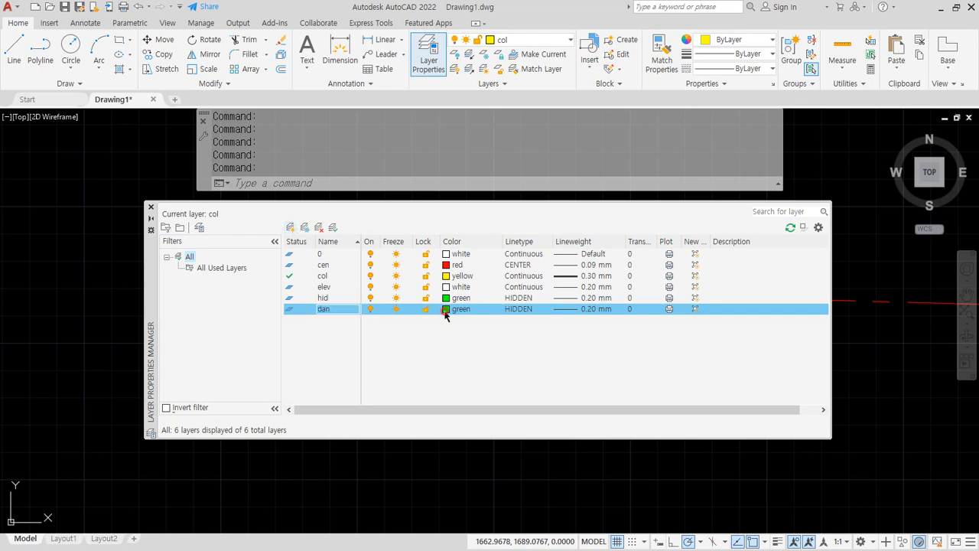
{"action": "left_click", "coordinate": [444, 309]}
{"action": "left_click", "coordinate": [449, 309]}
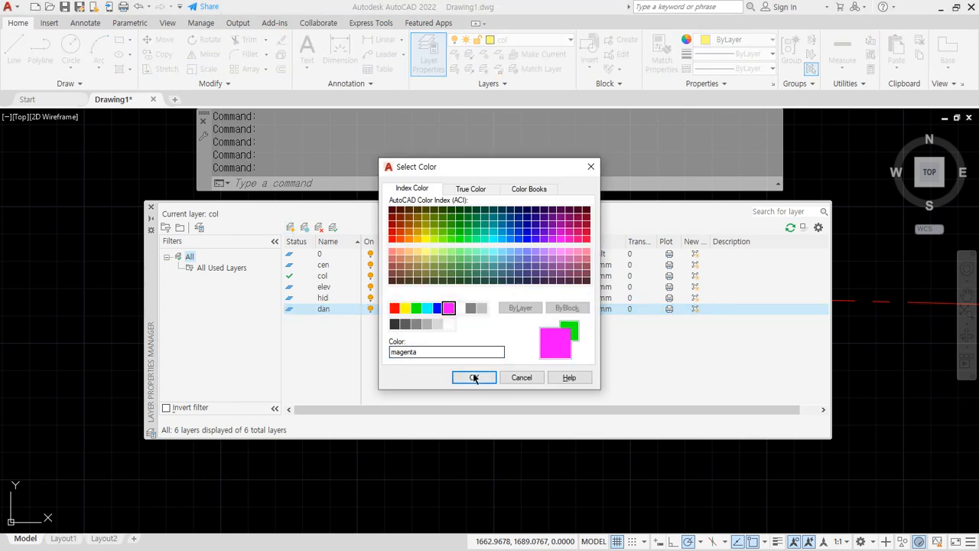
{"action": "left_click", "coordinate": [474, 377]}
- Load the BATTING linetype from acadiso.lin and assign it to the dan layer
{"action": "left_click", "coordinate": [523, 308]}
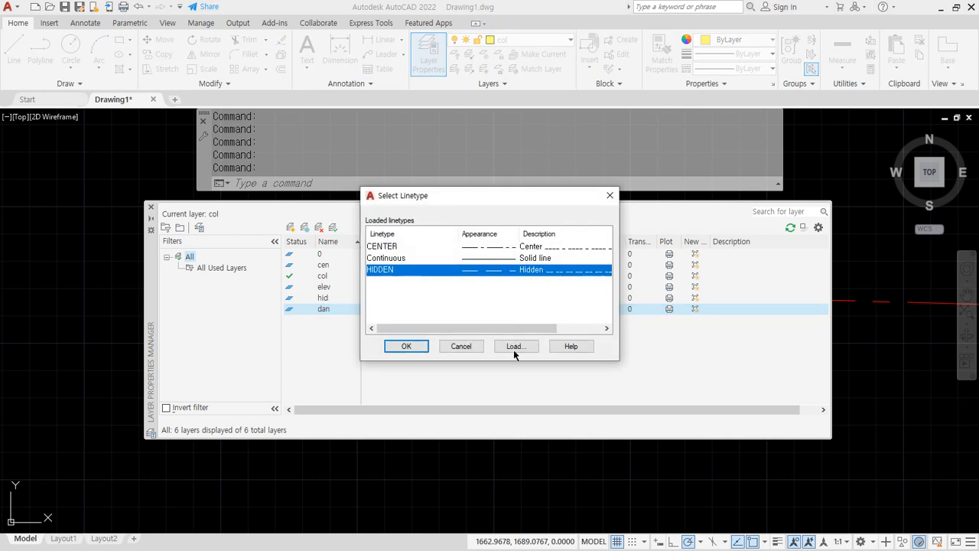
{"action": "left_click", "coordinate": [513, 344]}
{"action": "left_click", "coordinate": [374, 262]}
{"action": "key", "text": "b"}
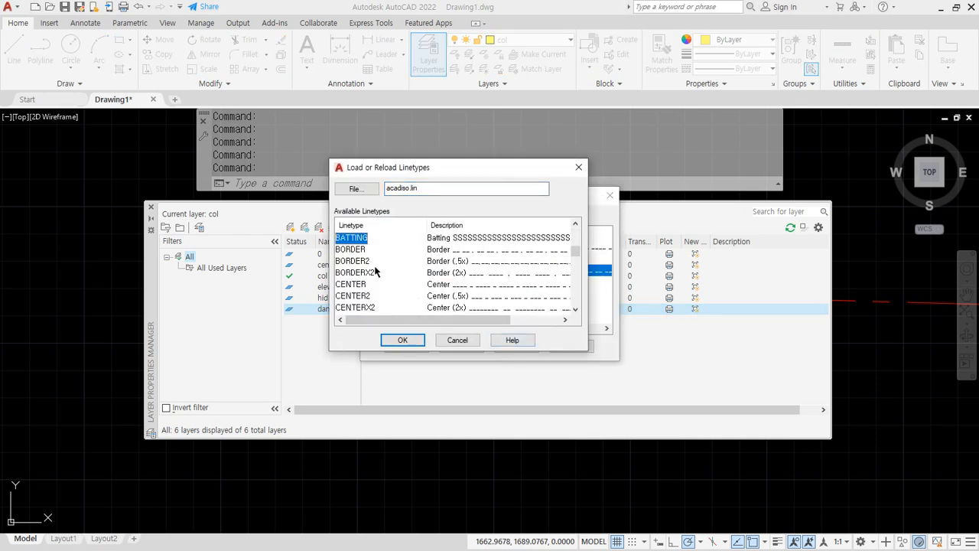
{"action": "left_click", "coordinate": [413, 339]}
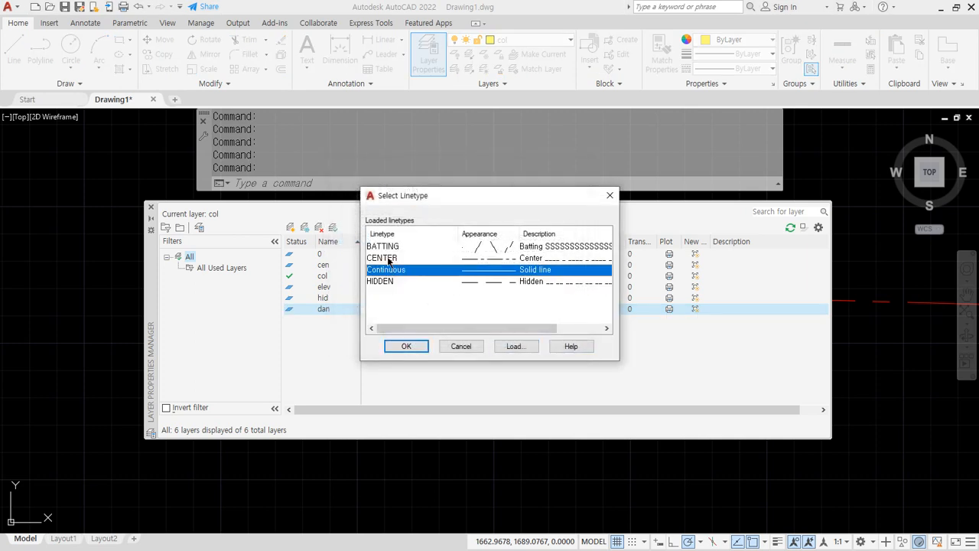
{"action": "left_click", "coordinate": [388, 247]}
{"action": "left_click", "coordinate": [409, 348]}
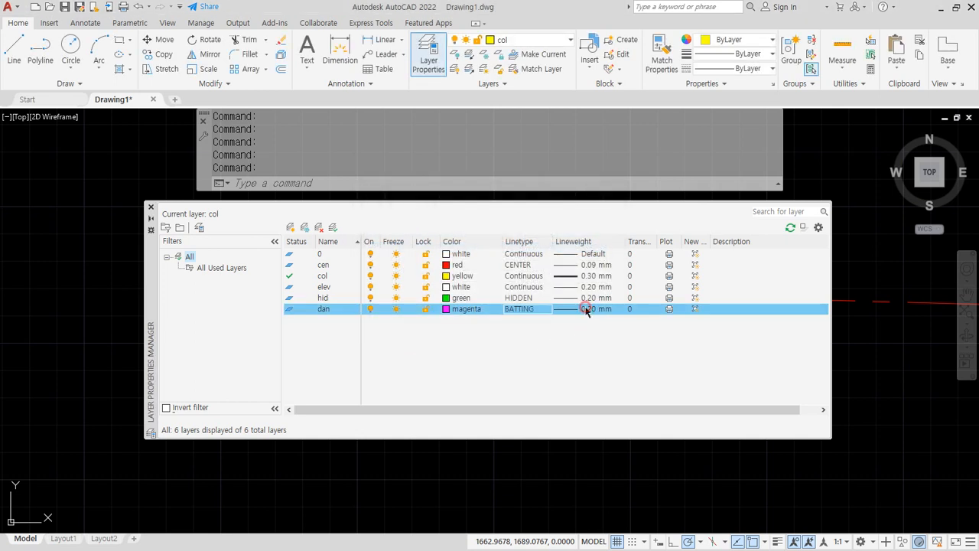
- Set the lineweight of the dan layer to 0.09 mm and close the layer properties
{"action": "left_click", "coordinate": [585, 308]}
{"action": "left_click", "coordinate": [455, 238]}
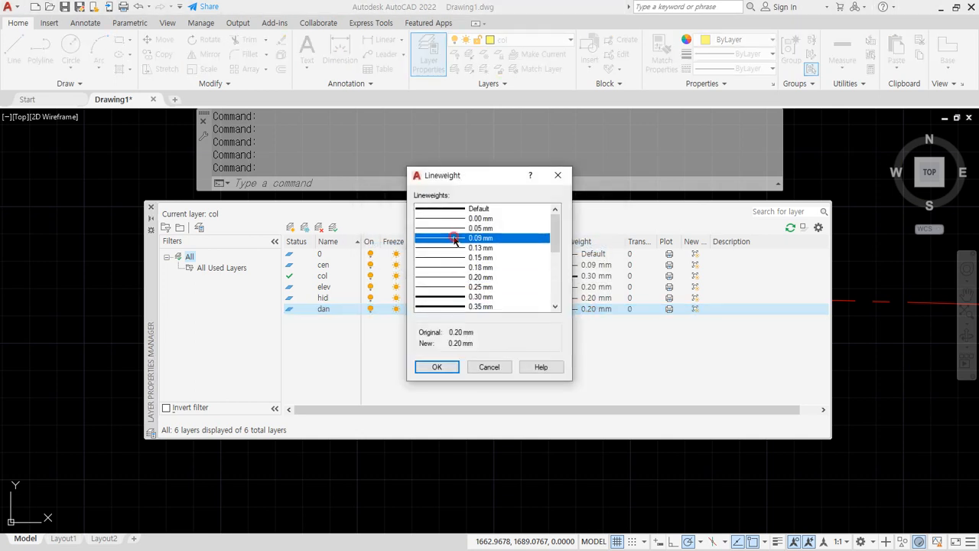
{"action": "left_click", "coordinate": [436, 367]}
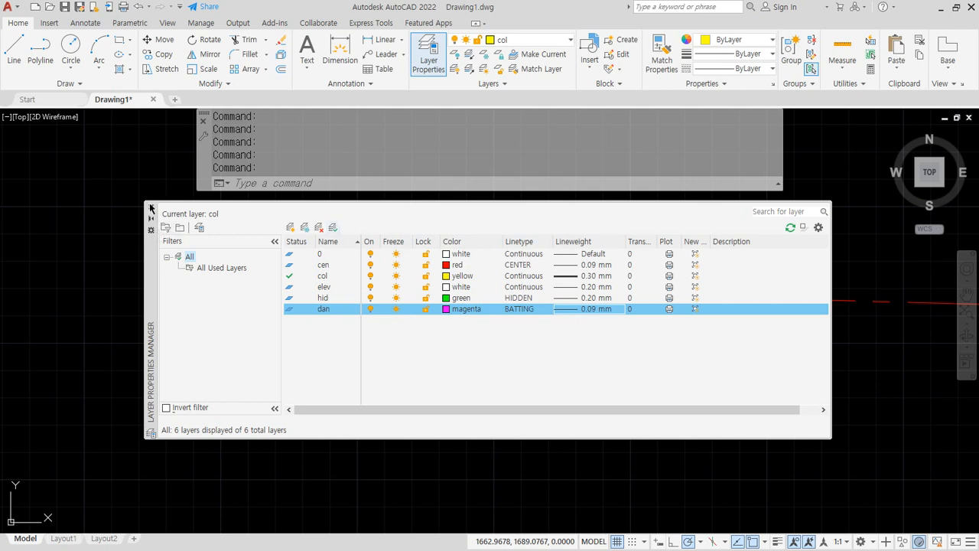
{"action": "left_click", "coordinate": [151, 208]}
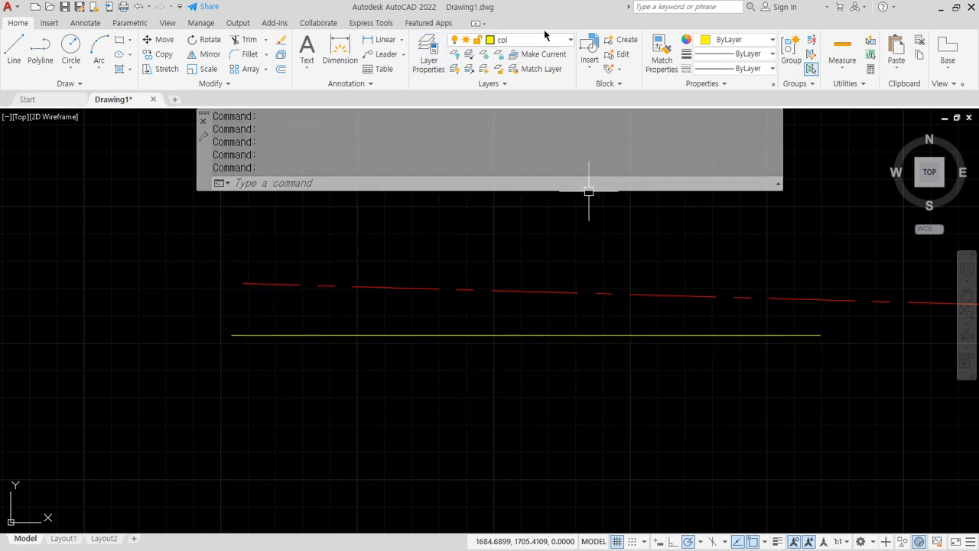
- Make dan the current layer and draw a horizontal test line below the yellow line
{"action": "left_click", "coordinate": [547, 45]}
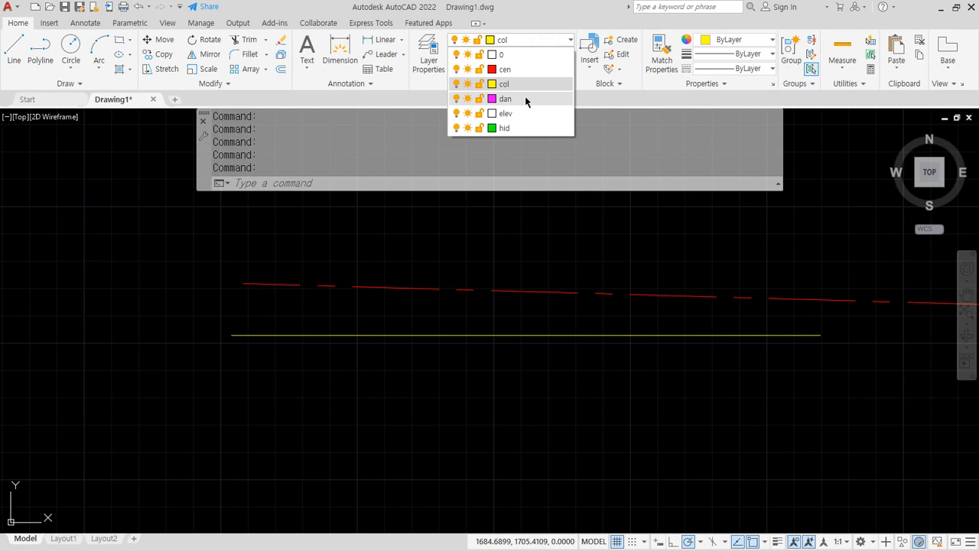
{"action": "left_click", "coordinate": [525, 99]}
{"action": "type", "text": "l"}
{"action": "key", "text": "Return"}
{"action": "left_click", "coordinate": [229, 400]}
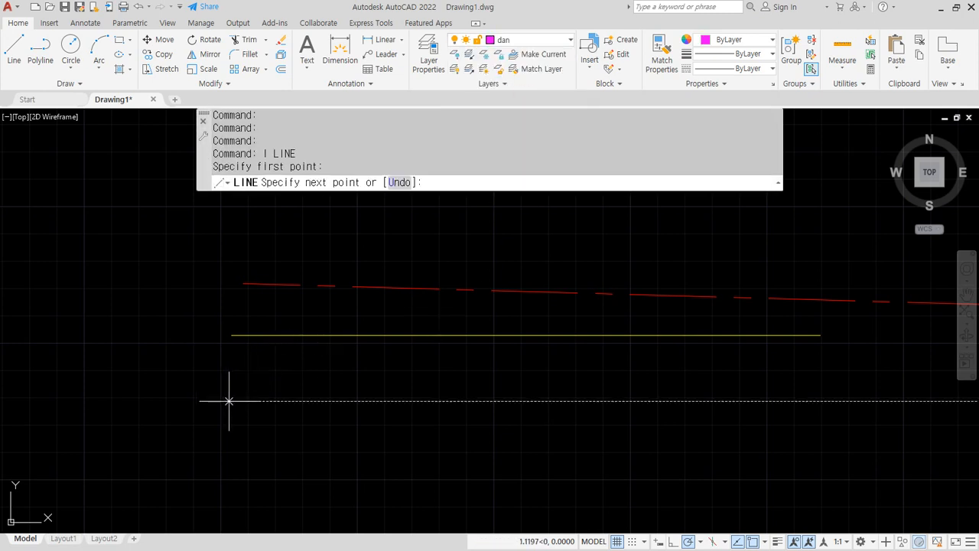
{"action": "left_click", "coordinate": [823, 400]}
{"action": "key", "text": "Return"}
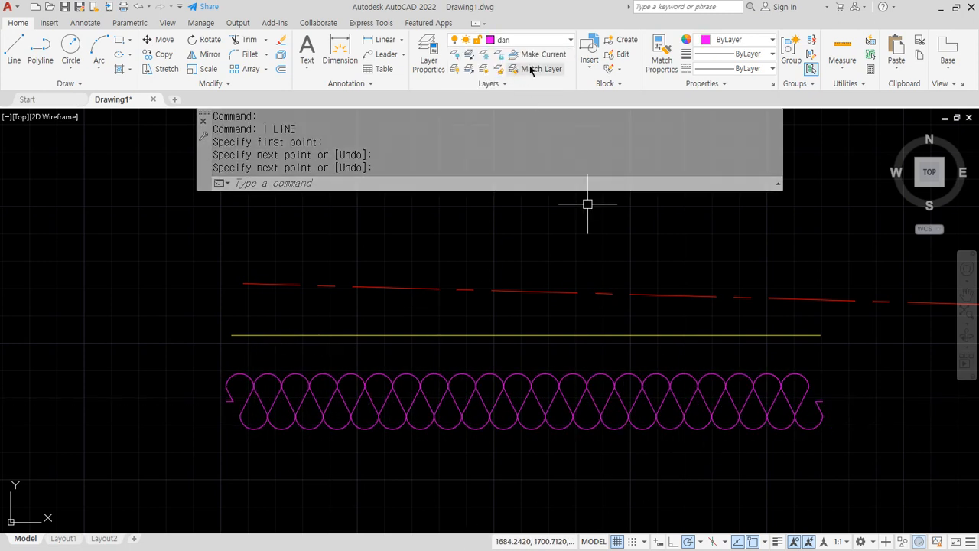
- Make hid the current layer and draw a horizontal test line below the magenta insulation line
{"action": "left_click", "coordinate": [535, 40]}
{"action": "left_click", "coordinate": [515, 128]}
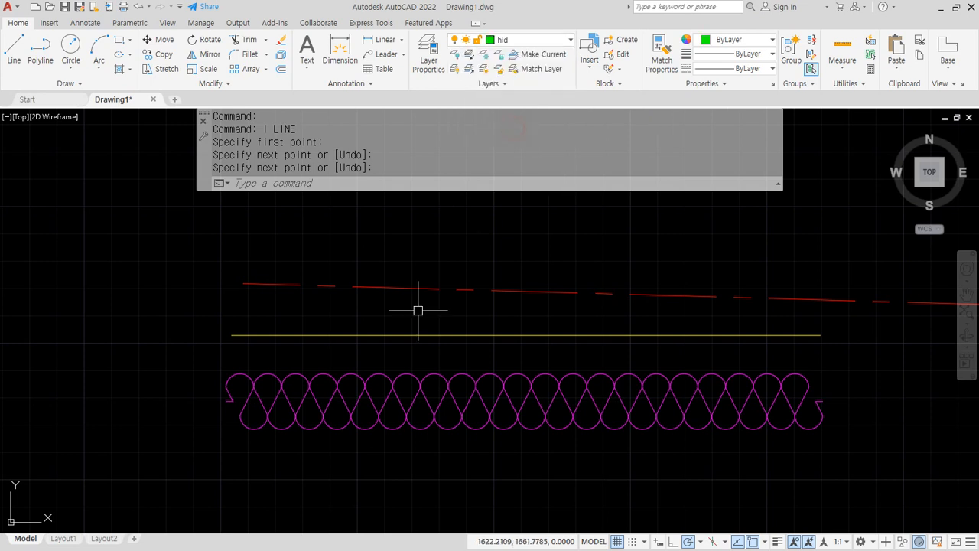
{"action": "type", "text": "l"}
{"action": "key", "text": "Return"}
{"action": "left_click", "coordinate": [218, 478]}
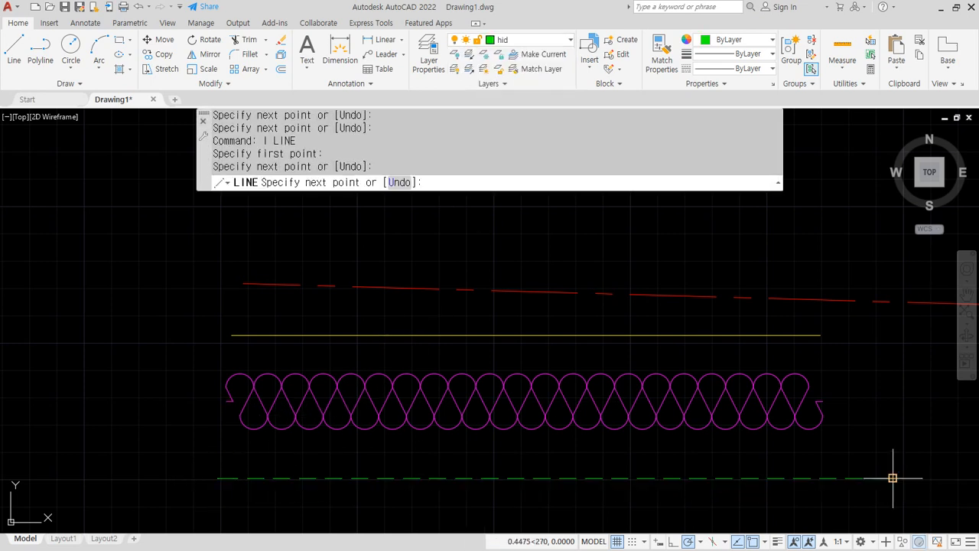
{"action": "left_click", "coordinate": [893, 478]}
{"action": "key", "text": "Return"}
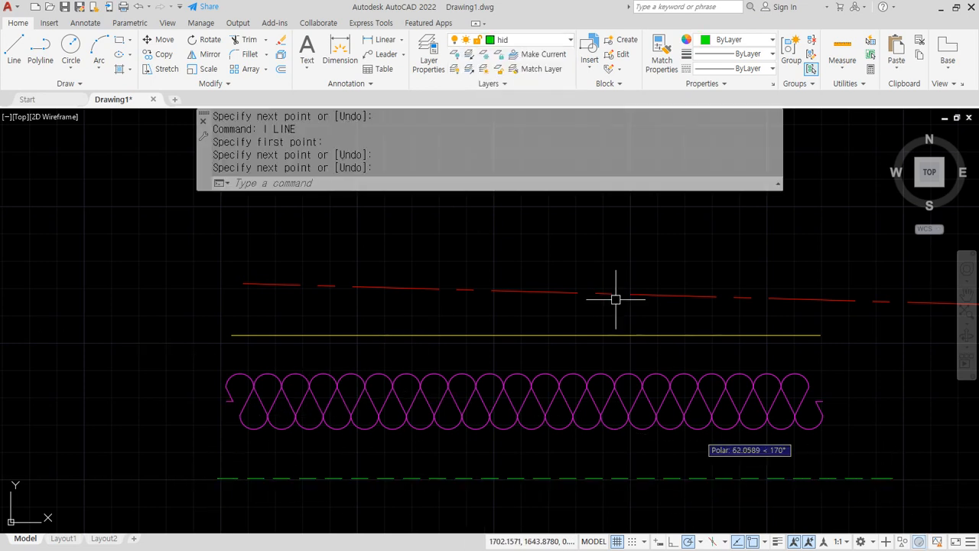
- Make elev the current layer and draw a horizontal test line above the red center line
{"action": "left_click", "coordinate": [535, 40]}
{"action": "left_click", "coordinate": [514, 86]}
{"action": "left_click", "coordinate": [533, 42]}
{"action": "left_click", "coordinate": [518, 115]}
{"action": "type", "text": "l"}
{"action": "key", "text": "Return"}
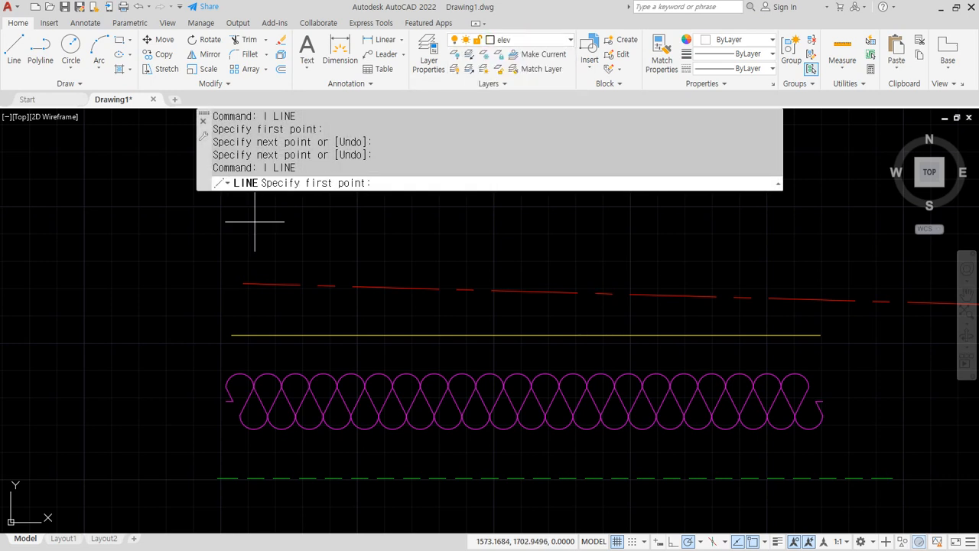
{"action": "left_click", "coordinate": [226, 247]}
{"action": "key", "text": "Escape"}
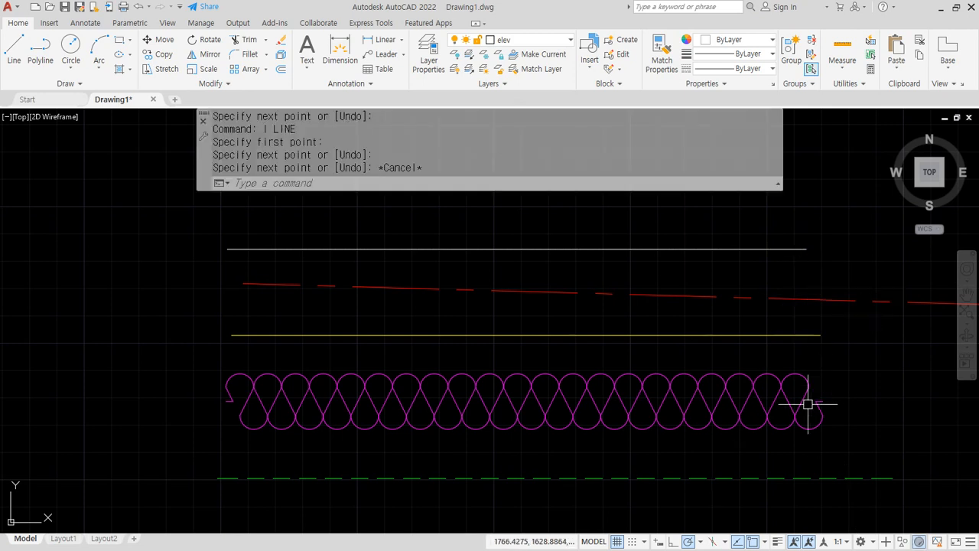
{"action": "middle_click_drag", "start_coordinate": [438, 336], "coordinate": [406, 317]}
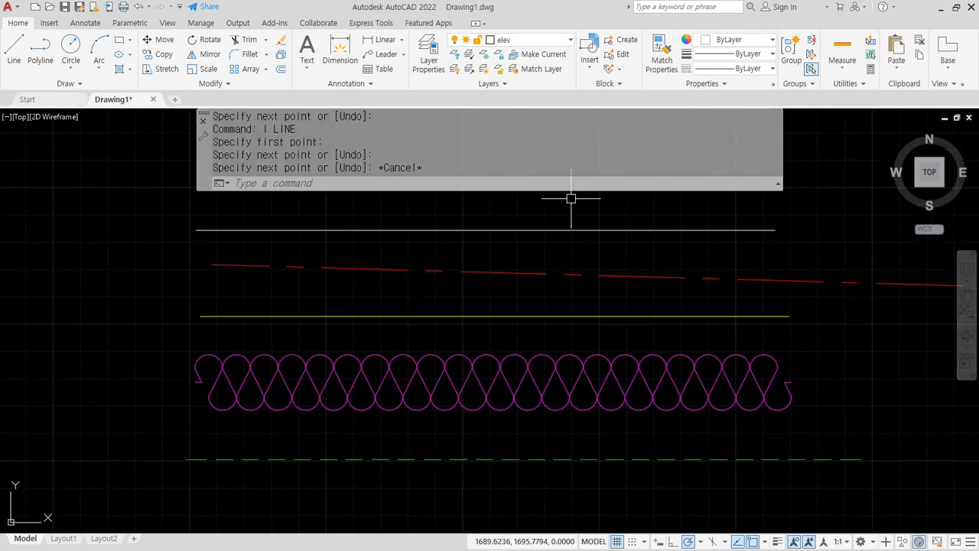
- Open the layer properties, switch to the Notepad lesson notes and highlight 도면층 in the LAyer line
{"action": "type", "text": "la"}
{"action": "key", "text": "Return"}
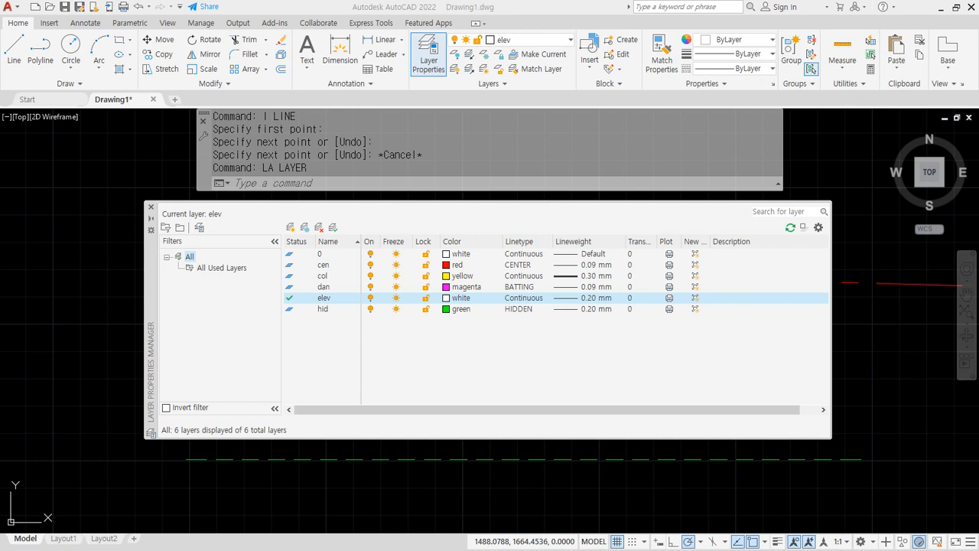
{"action": "key", "text": "alt+Tab"}
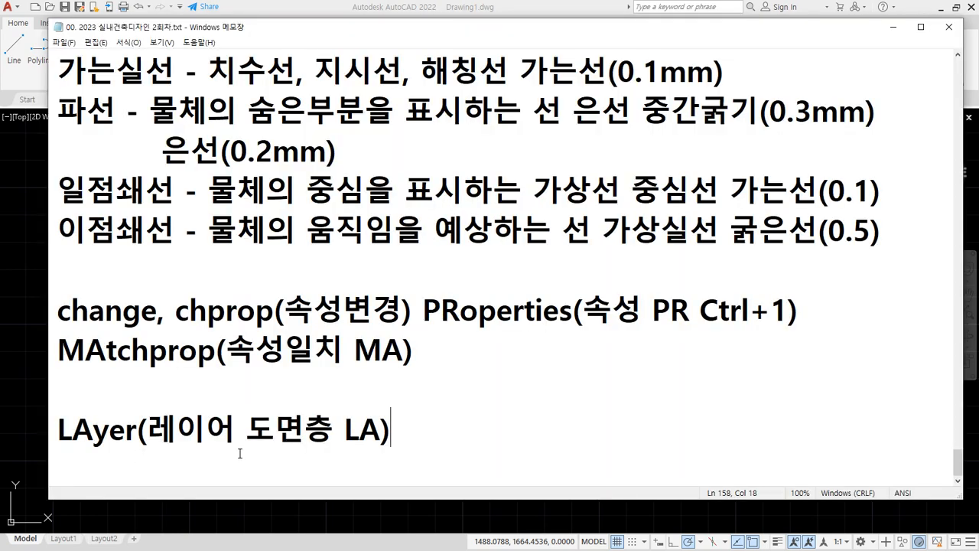
{"action": "left_click_drag", "start_coordinate": [246, 430], "coordinate": [327, 429]}
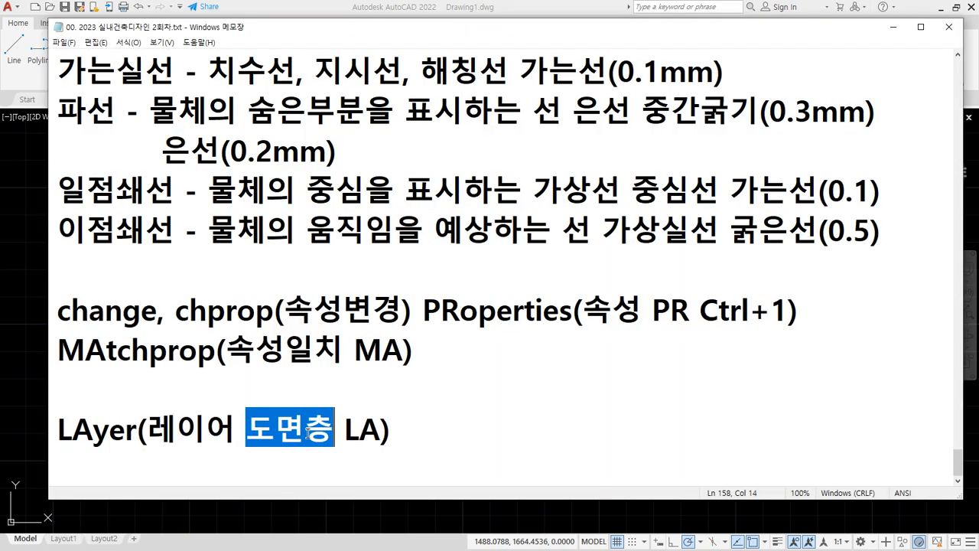
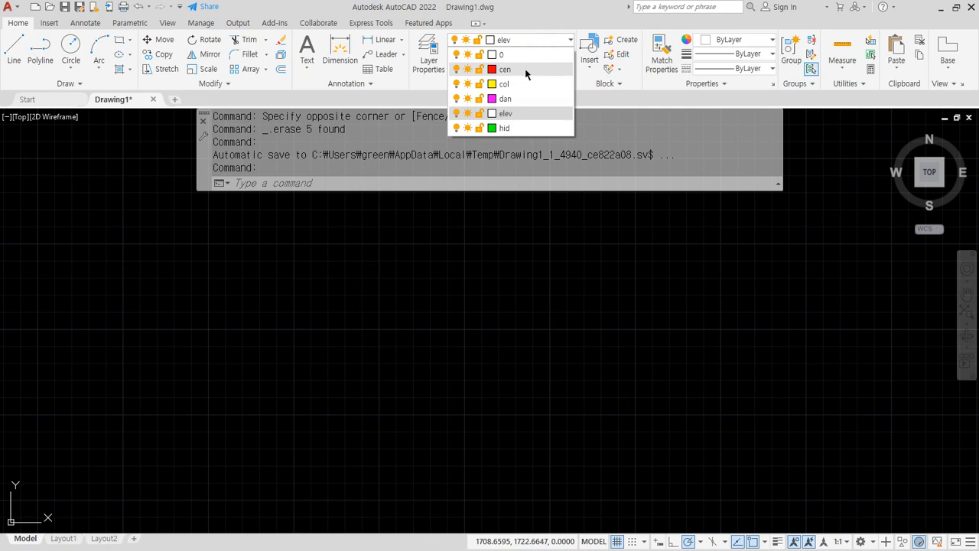
- Bring up the floor plan in the browser and mark its vertical and horizontal base lines with a curved arrow around the plan
{"action": "left_click_drag", "start_coordinate": [0, 99], "coordinate": [525, 58]}
{"action": "left_click_drag", "start_coordinate": [175, 164], "coordinate": [175, 462], "text": "shift"}
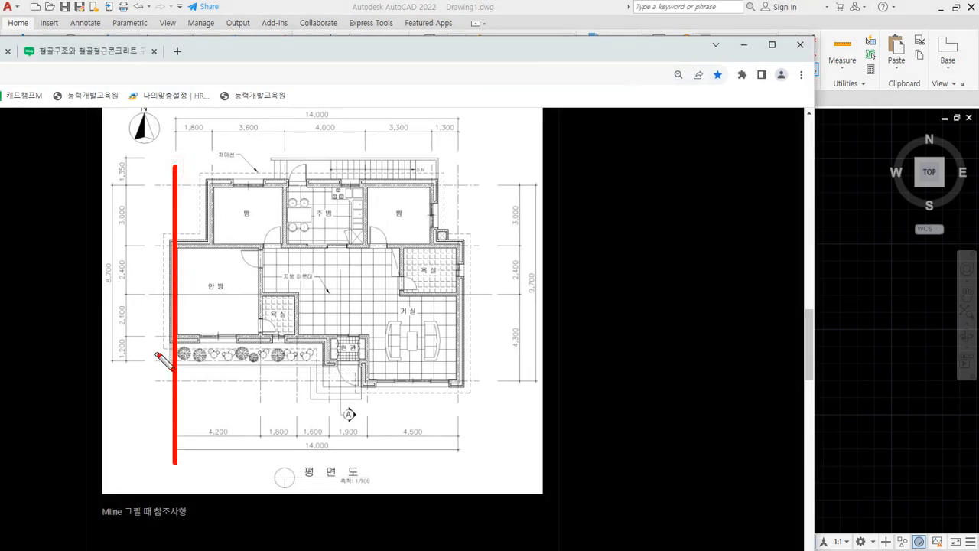
{"action": "left_click_drag", "start_coordinate": [132, 375], "coordinate": [513, 375], "text": "shift"}
{"action": "mouse_move", "coordinate": [236, 408]}
{"action": "left_mouse_down"}
{"action": "mouse_move", "coordinate": [524, 295]}
{"action": "mouse_move", "coordinate": [406, 124]}
{"action": "mouse_move", "coordinate": [387, 150]}
{"action": "left_mouse_up"}
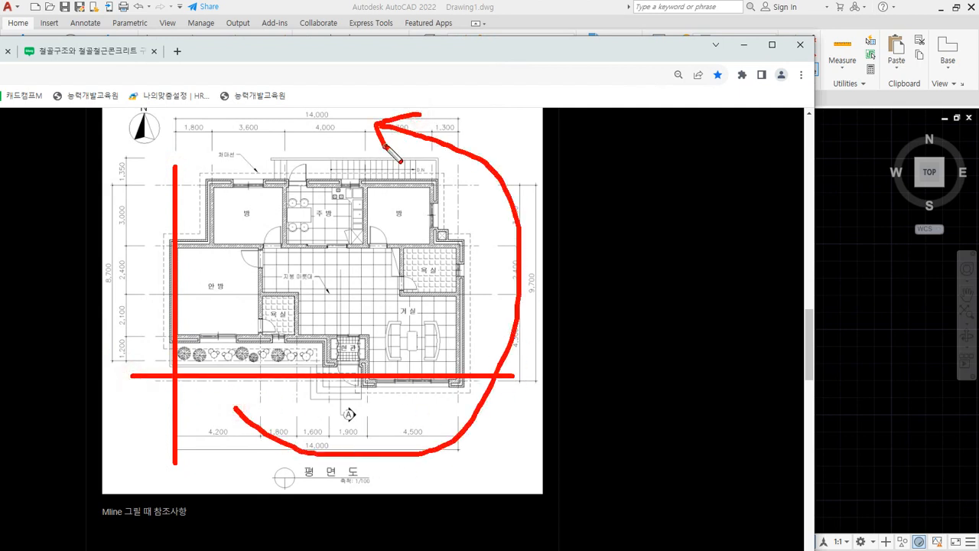
{"action": "key", "text": "Escape"}
{"action": "left_click_drag", "start_coordinate": [524, 44], "coordinate": [0, 84]}
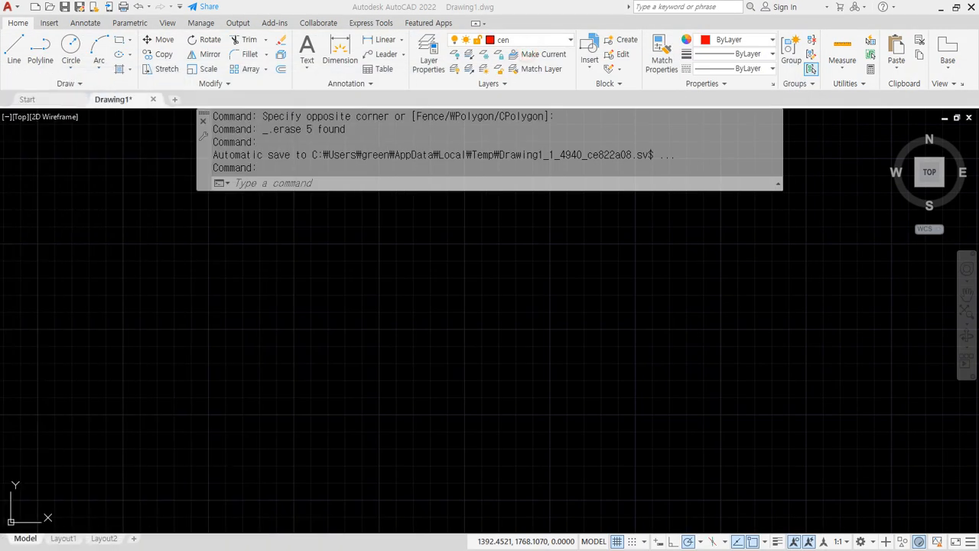
- Add the line "XLine(무한대의 선 XL)" below the Galvalume entry in the Notepad notes and return to AutoCAD
{"action": "key", "text": "alt+Tab"}
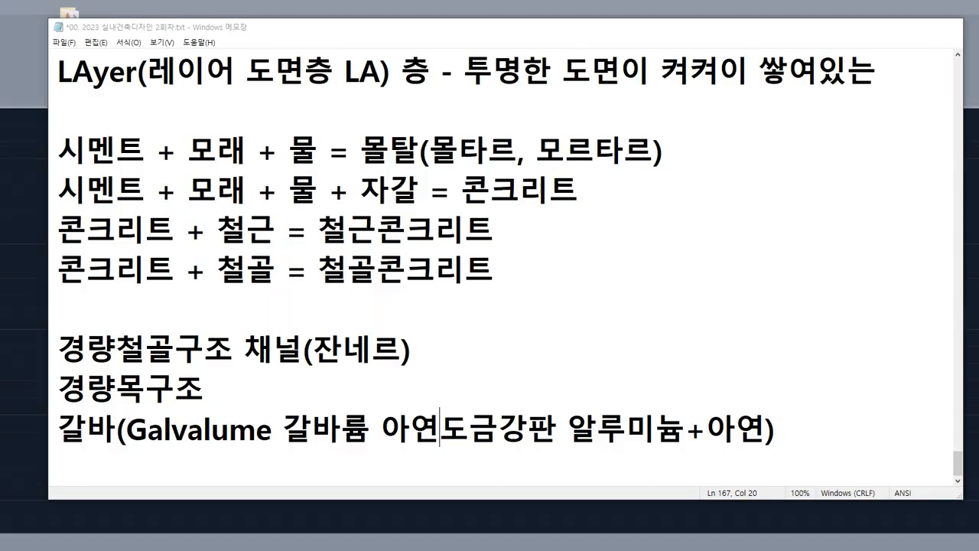
{"action": "key", "text": "Return"}
{"action": "key", "text": "Return"}
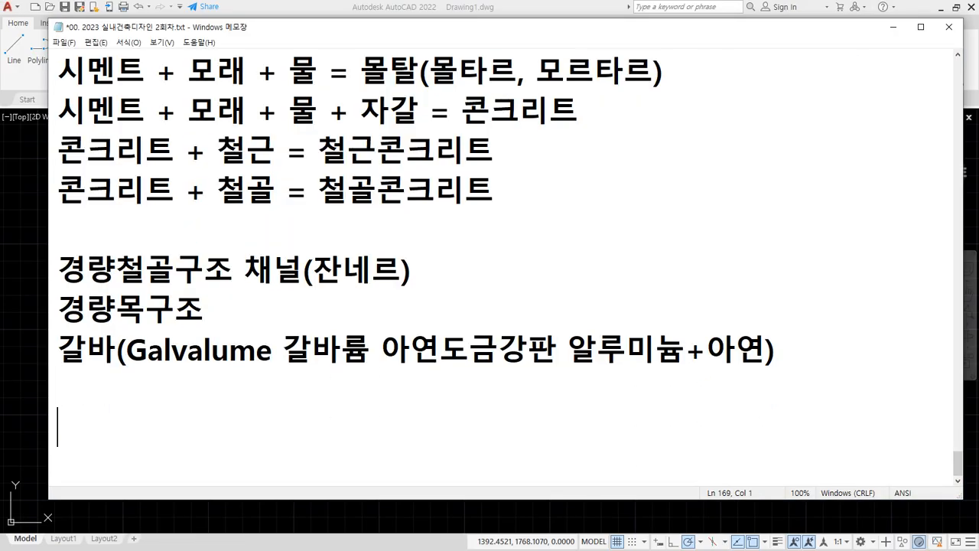
{"action": "type", "text": "XLine("}
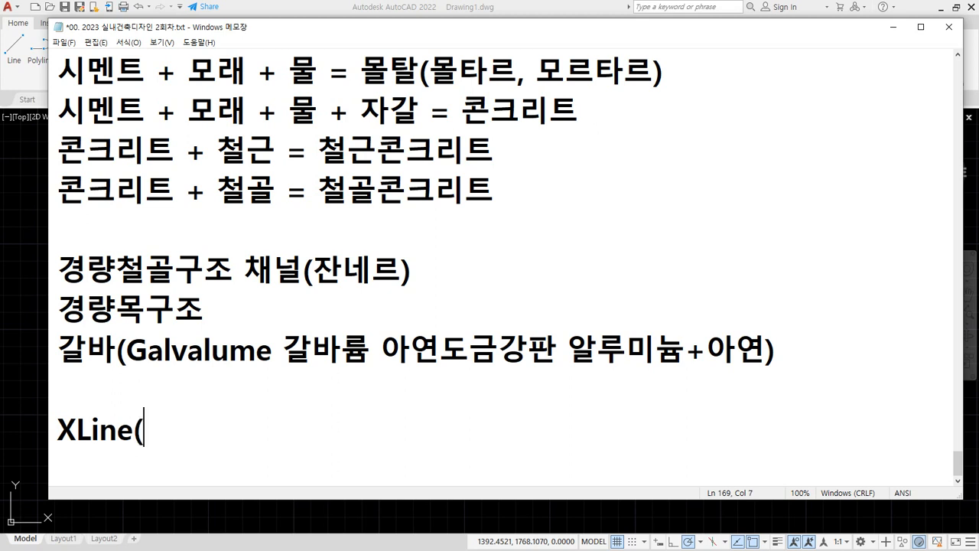
{"action": "type", "text": "무한대의 선 XL"}
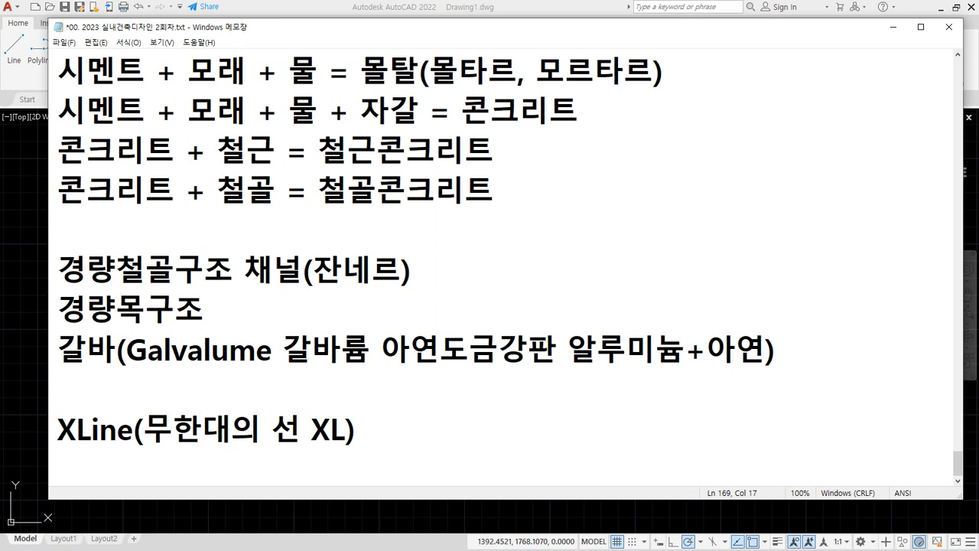
{"action": "key", "text": "alt+Tab"}
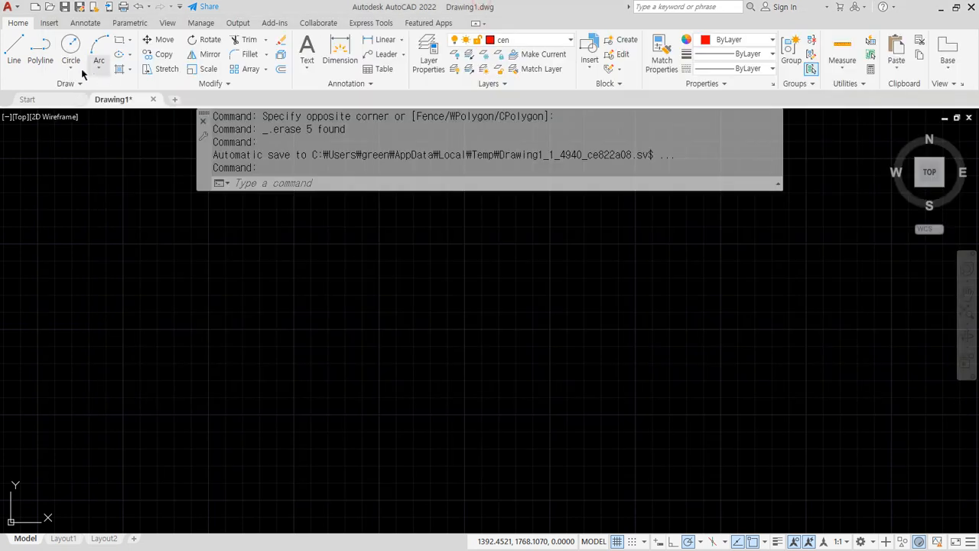
- Draw a vertical and a horizontal construction line with XLINE through one common point as the plan's base lines
{"action": "left_click", "coordinate": [69, 85]}
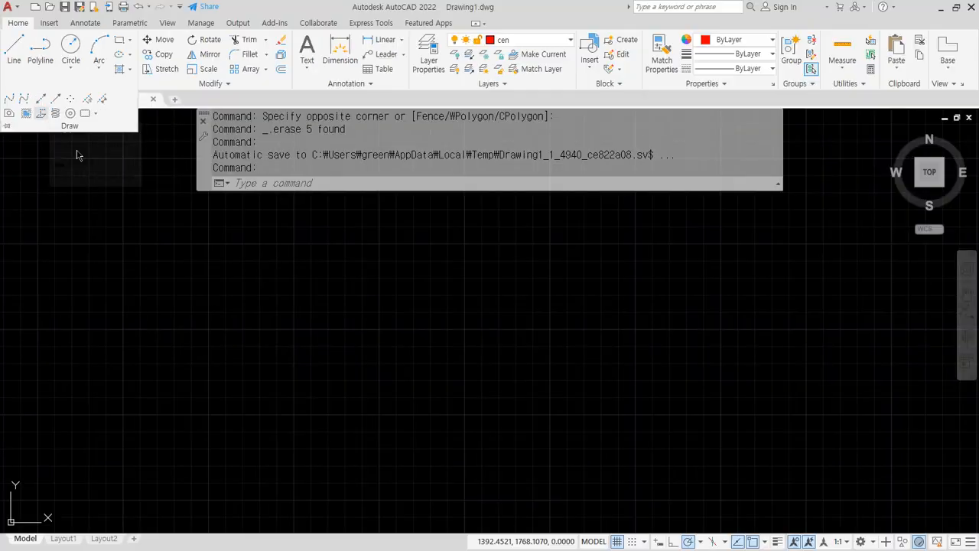
{"action": "key", "text": "Escape"}
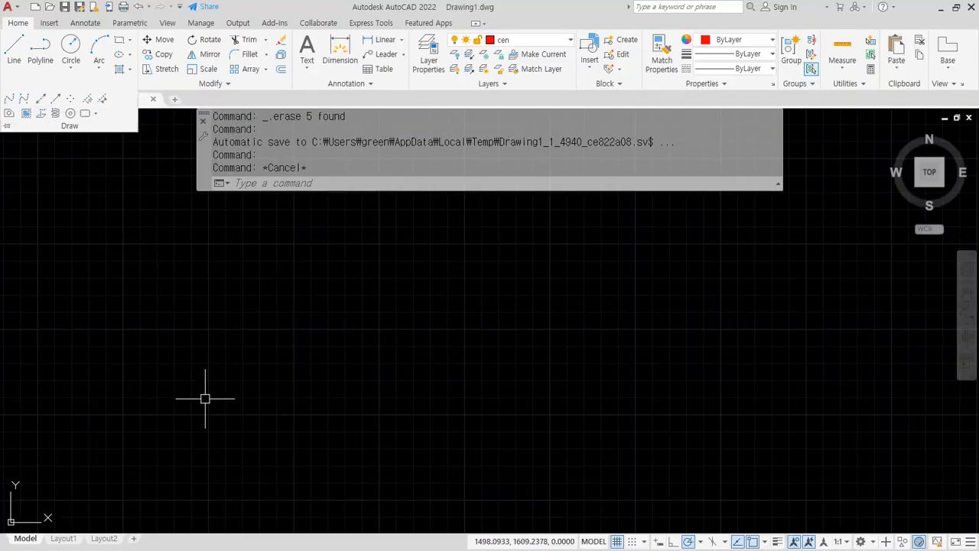
{"action": "scroll", "coordinate": [284, 354], "scroll_direction": "down", "scroll_amount": 8}
{"action": "middle_click_drag", "start_coordinate": [349, 297], "coordinate": [239, 359]}
{"action": "type", "text": "XL"}
{"action": "key", "text": "Return"}
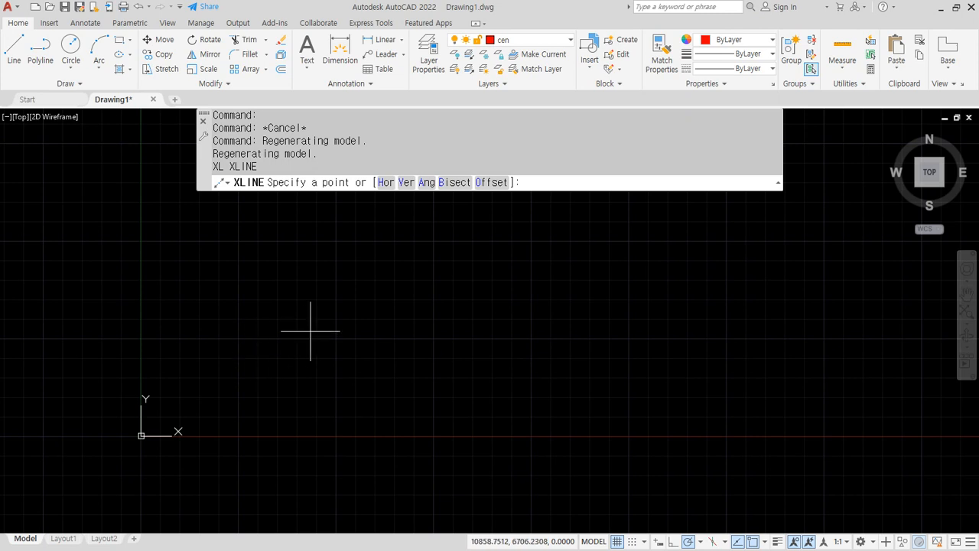
{"action": "left_click", "coordinate": [308, 288]}
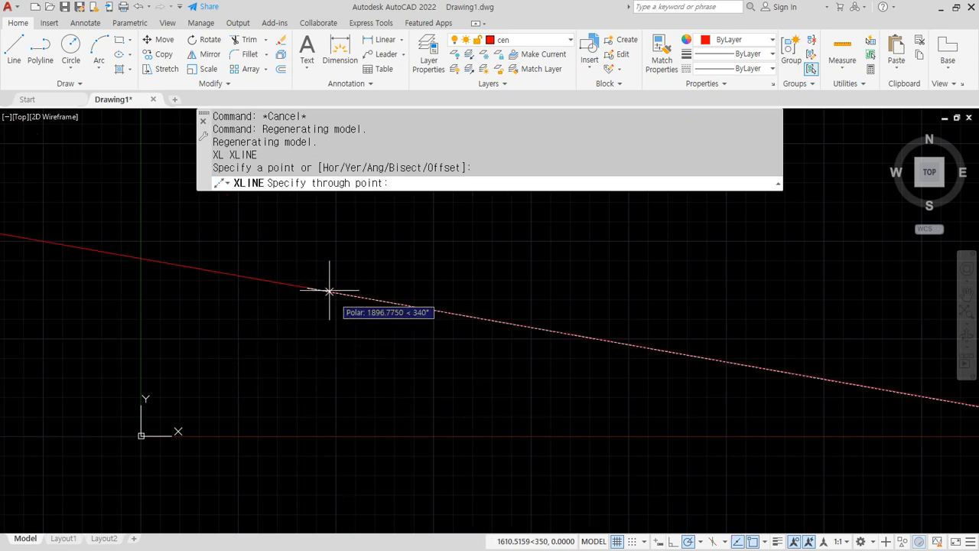
{"action": "left_click", "coordinate": [307, 261]}
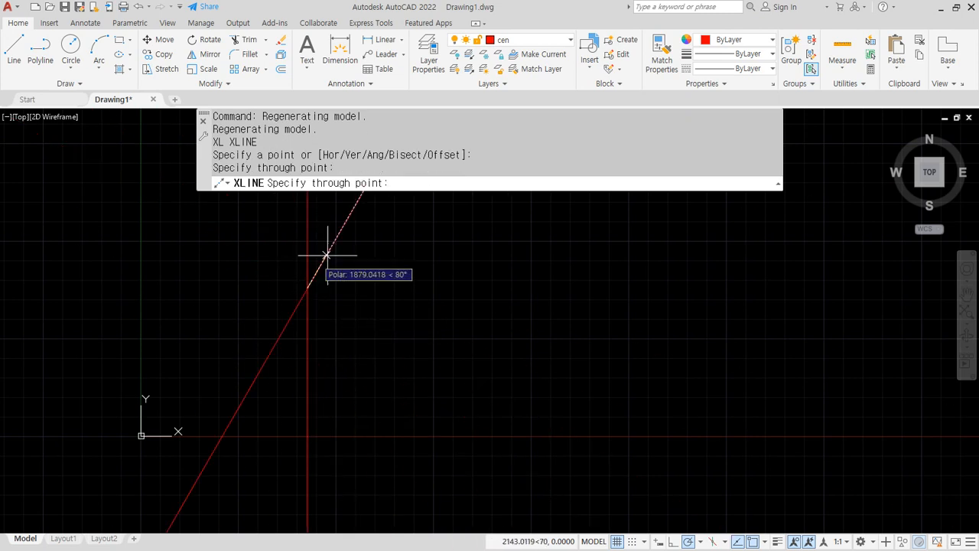
{"action": "left_click", "coordinate": [403, 289]}
{"action": "key", "text": "Return"}
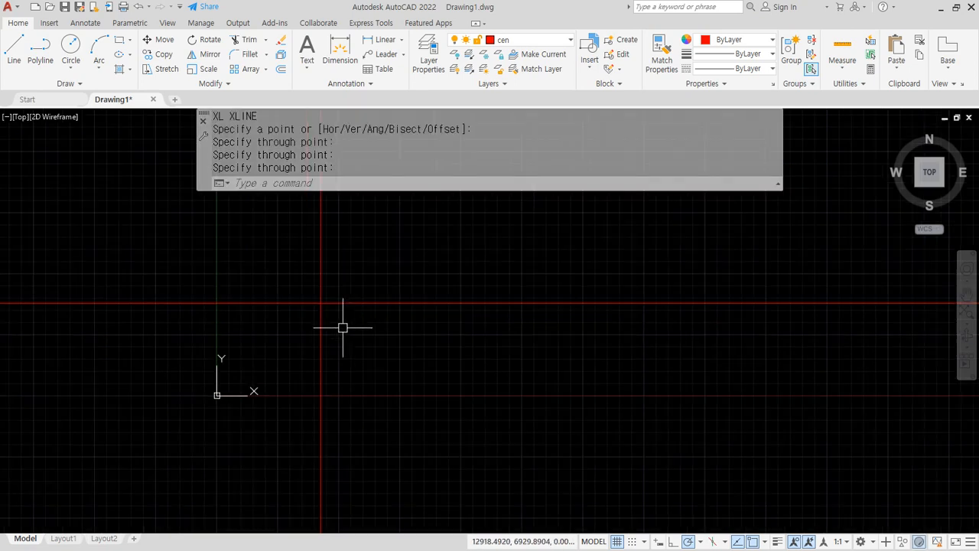
- Check the dash-dot linetype at the crossing of the two construction lines and turn on lineweight display
{"action": "scroll", "coordinate": [339, 330], "scroll_direction": "down", "scroll_amount": 8}
{"action": "scroll", "coordinate": [339, 329], "scroll_direction": "up", "scroll_amount": 15}
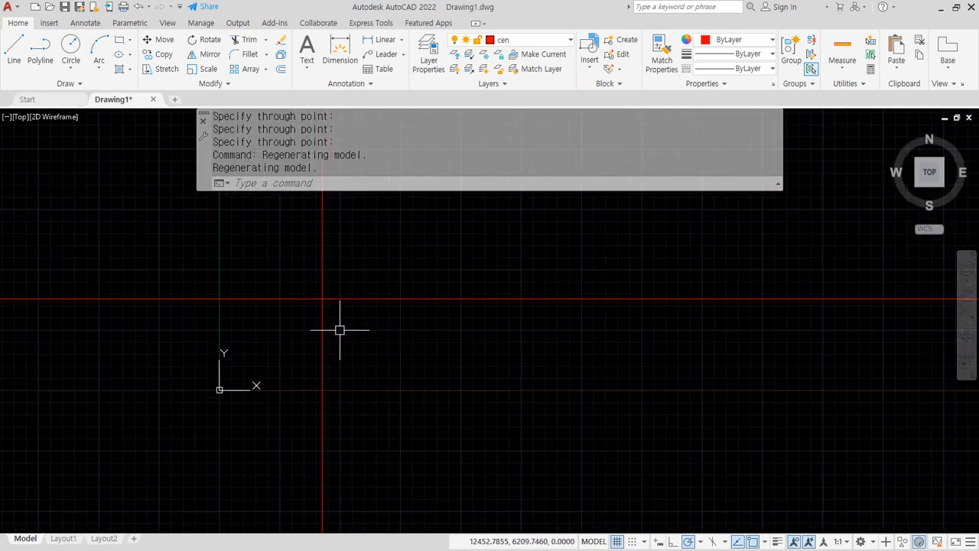
{"action": "middle_click_drag", "start_coordinate": [320, 279], "coordinate": [318, 348]}
{"action": "scroll", "coordinate": [263, 281], "scroll_direction": "down", "scroll_amount": 4}
{"action": "scroll", "coordinate": [324, 252], "scroll_direction": "up", "scroll_amount": 3}
{"action": "scroll", "coordinate": [249, 264], "scroll_direction": "up", "scroll_amount": 4}
{"action": "middle_click_drag", "start_coordinate": [262, 267], "coordinate": [330, 335]}
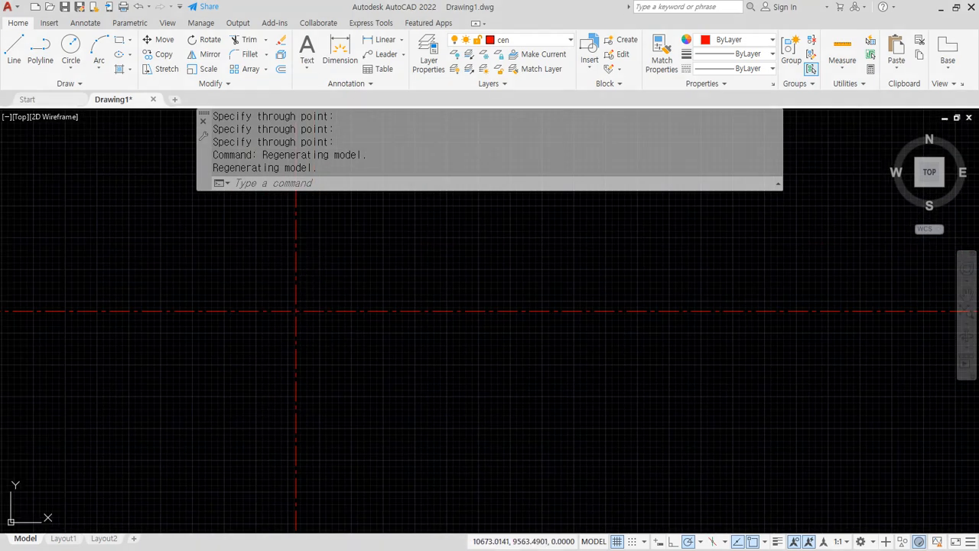
{"action": "left_click", "coordinate": [777, 542]}
- Offset the vertical base line 4200 to the right with OFFSET
{"action": "left_click_drag", "start_coordinate": [309, 260], "coordinate": [439, 261]}
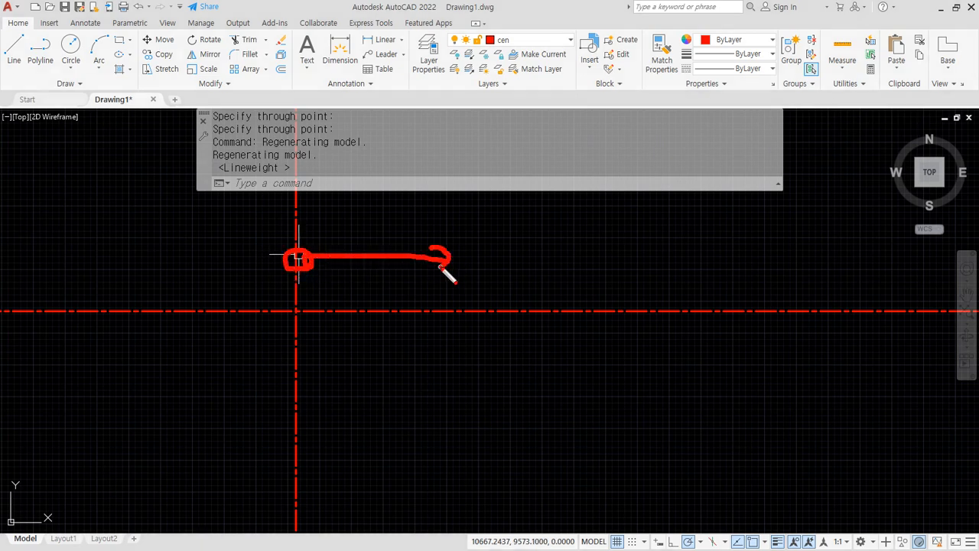
{"action": "key", "text": "Escape"}
{"action": "type", "text": "o"}
{"action": "key", "text": "Return"}
{"action": "type", "text": "42"}
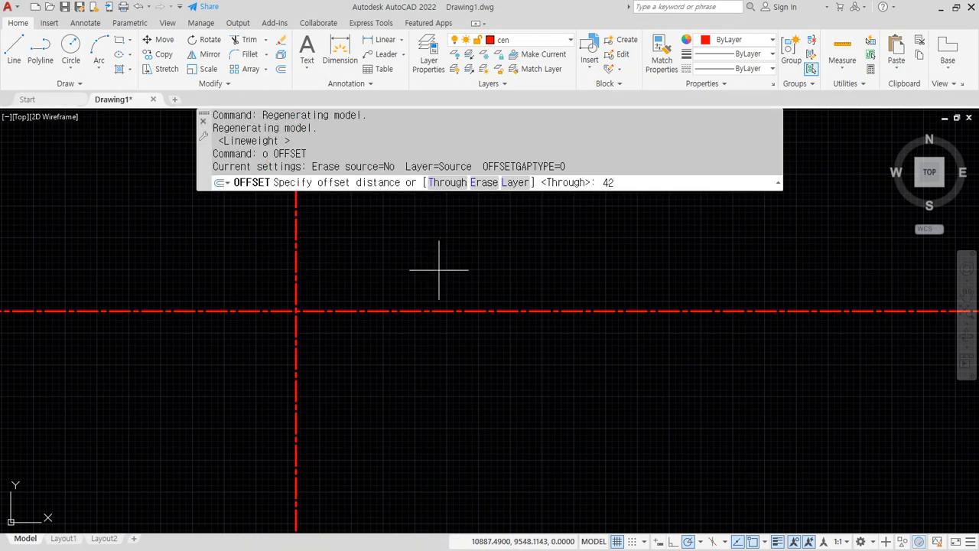
{"action": "type", "text": "00"}
{"action": "key", "text": "Return"}
{"action": "left_click", "coordinate": [297, 274]}
{"action": "left_click", "coordinate": [292, 276]}
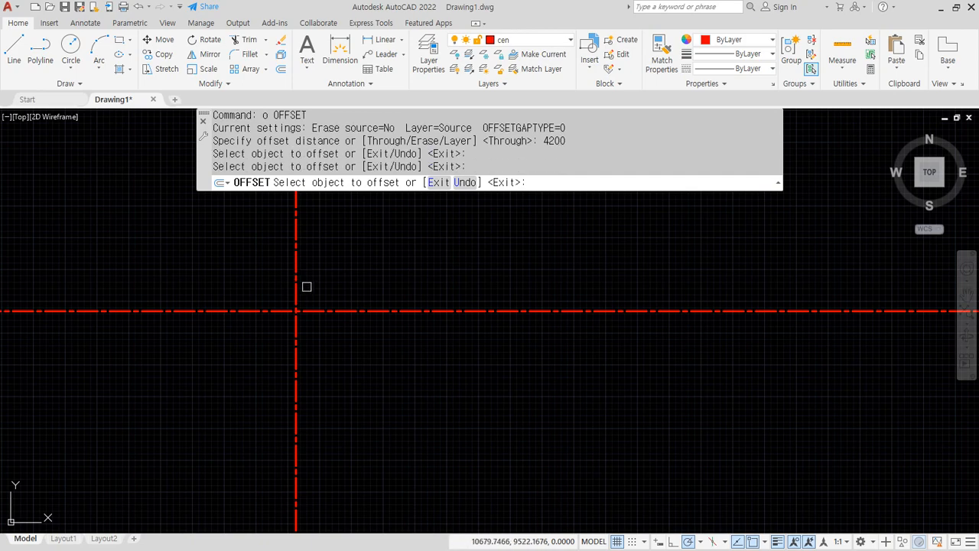
{"action": "left_click", "coordinate": [292, 288]}
{"action": "left_click", "coordinate": [468, 286]}
{"action": "scroll", "coordinate": [471, 288], "scroll_direction": "down", "scroll_amount": 5}
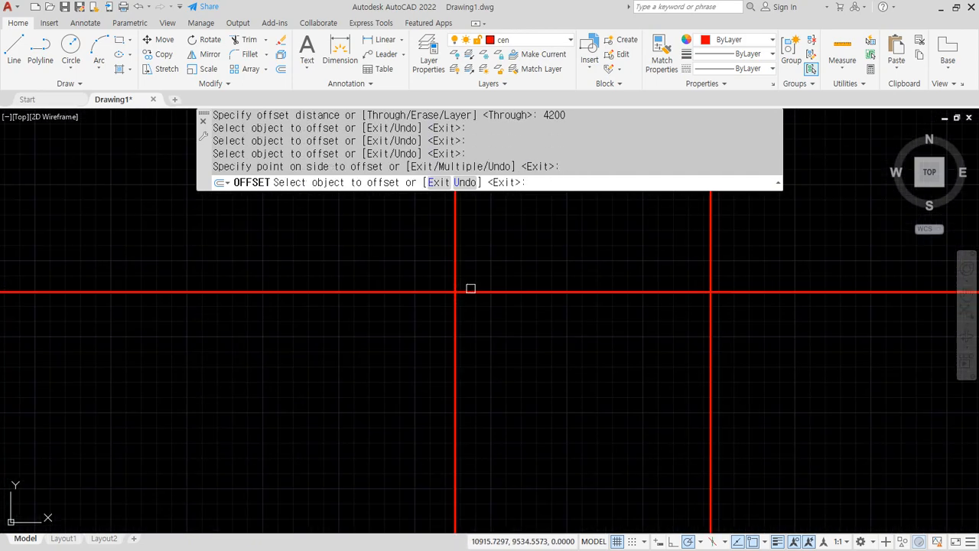
{"action": "key", "text": "Return"}
- Offset the second vertical center line 1800 to the right
{"action": "scroll", "coordinate": [529, 346], "scroll_direction": "down", "scroll_amount": 1}
{"action": "middle_click_drag", "start_coordinate": [522, 343], "coordinate": [188, 366]}
{"action": "scroll", "coordinate": [275, 321], "scroll_direction": "up", "scroll_amount": 1}
{"action": "middle_click_drag", "start_coordinate": [278, 324], "coordinate": [328, 309]}
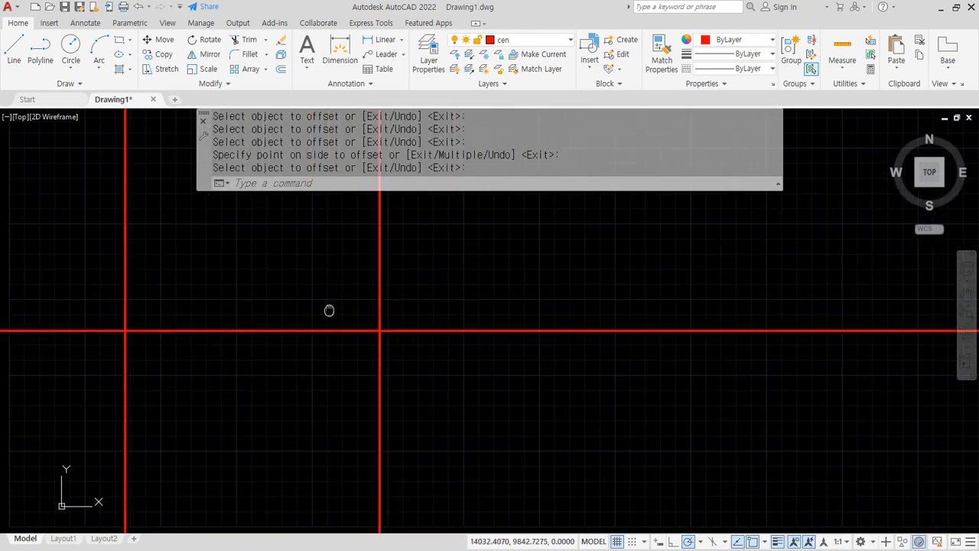
{"action": "type", "text": "o"}
{"action": "key", "text": "Return"}
{"action": "type", "text": "1800"}
{"action": "key", "text": "Return"}
{"action": "left_click", "coordinate": [380, 291]}
{"action": "left_click", "coordinate": [445, 286]}
{"action": "key", "text": "Return"}
- Offset the third vertical center line 1600 to the right
{"action": "key", "text": "Return"}
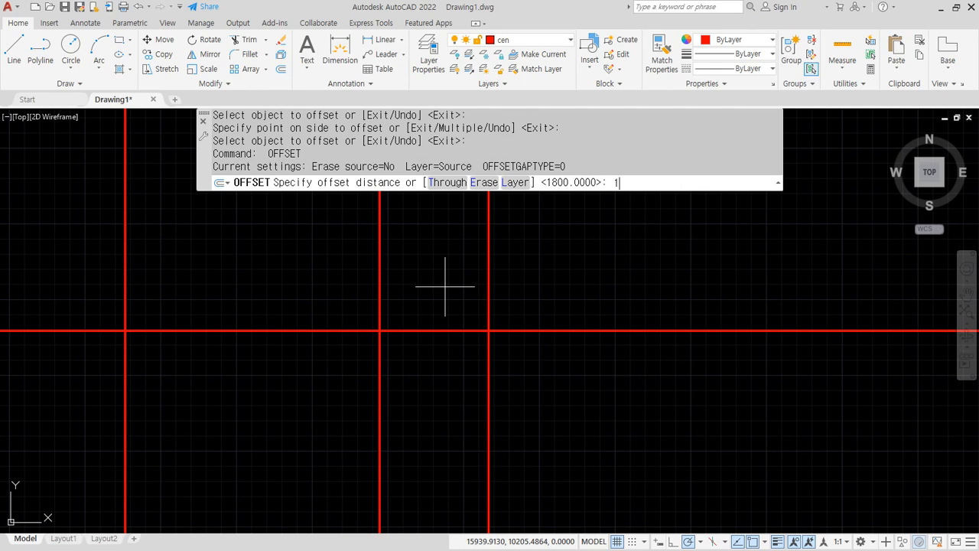
{"action": "type", "text": "1600"}
{"action": "key", "text": "Return"}
{"action": "left_click", "coordinate": [488, 290]}
{"action": "left_click", "coordinate": [561, 284]}
{"action": "key", "text": "Return"}
- Offset the fourth vertical center line 1900 to the right
{"action": "key", "text": "Return"}
{"action": "type", "text": "1900"}
{"action": "key", "text": "Return"}
{"action": "left_click", "coordinate": [585, 290]}
{"action": "left_click", "coordinate": [659, 286]}
{"action": "key", "text": "Return"}
- Offset the fifth vertical center line 4500 to the right and leave the command
{"action": "key", "text": "Return"}
{"action": "type", "text": "450"}
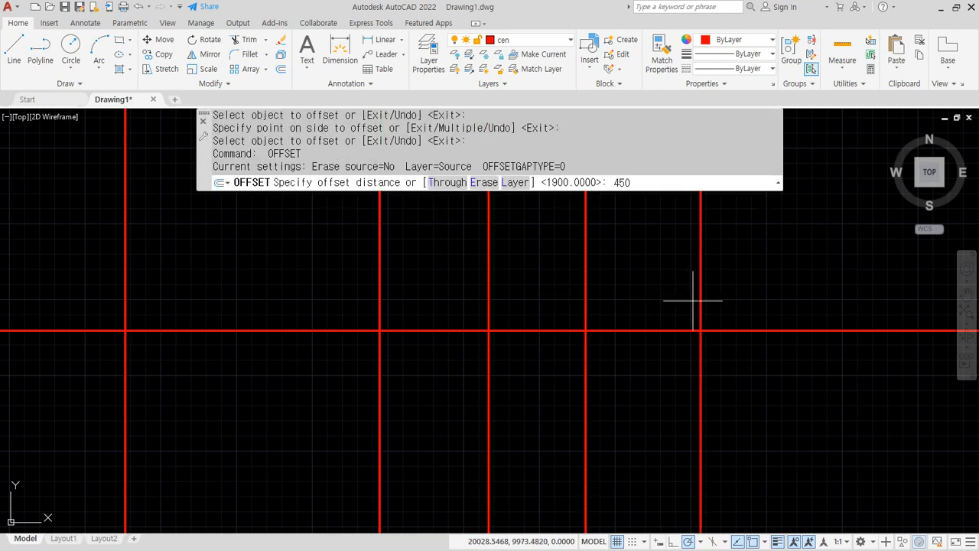
{"action": "type", "text": "0"}
{"action": "key", "text": "Return"}
{"action": "left_click", "coordinate": [701, 295]}
{"action": "left_click", "coordinate": [795, 290]}
{"action": "scroll", "coordinate": [787, 309], "scroll_direction": "down", "scroll_amount": 4}
{"action": "middle_click_drag", "start_coordinate": [787, 309], "coordinate": [689, 314]}
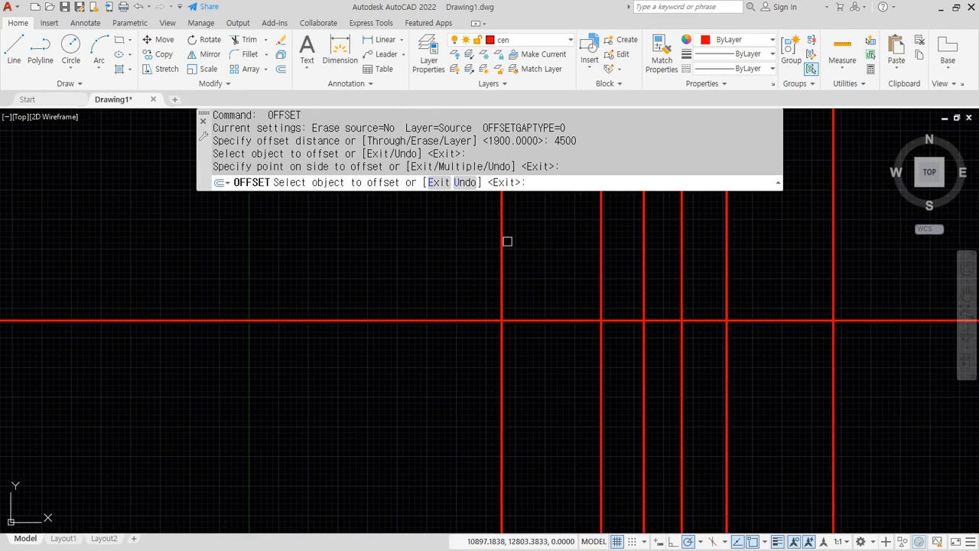
{"action": "mouse_move", "coordinate": [497, 207]}
{"action": "left_mouse_down"}
{"action": "mouse_move", "coordinate": [500, 322]}
{"action": "mouse_move", "coordinate": [826, 320]}
{"action": "mouse_move", "coordinate": [821, 221]}
{"action": "left_mouse_up"}
{"action": "key", "text": "Escape"}
{"action": "key", "text": "Escape"}
- Trim the horizontal base line beyond the two outermost verticals and all vertical lines below the base line
{"action": "type", "text": "tr"}
{"action": "key", "text": "Return"}
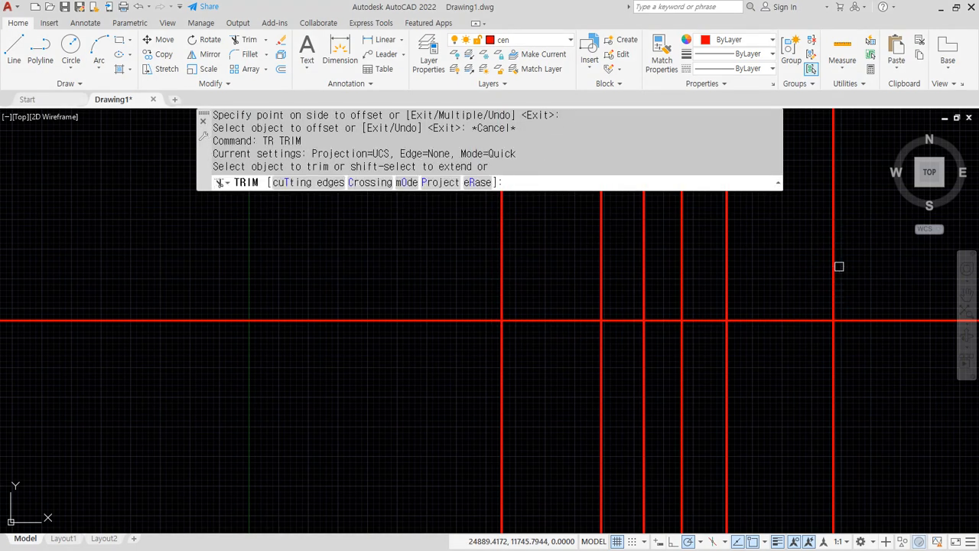
{"action": "left_click", "coordinate": [839, 266]}
{"action": "left_click", "coordinate": [859, 375]}
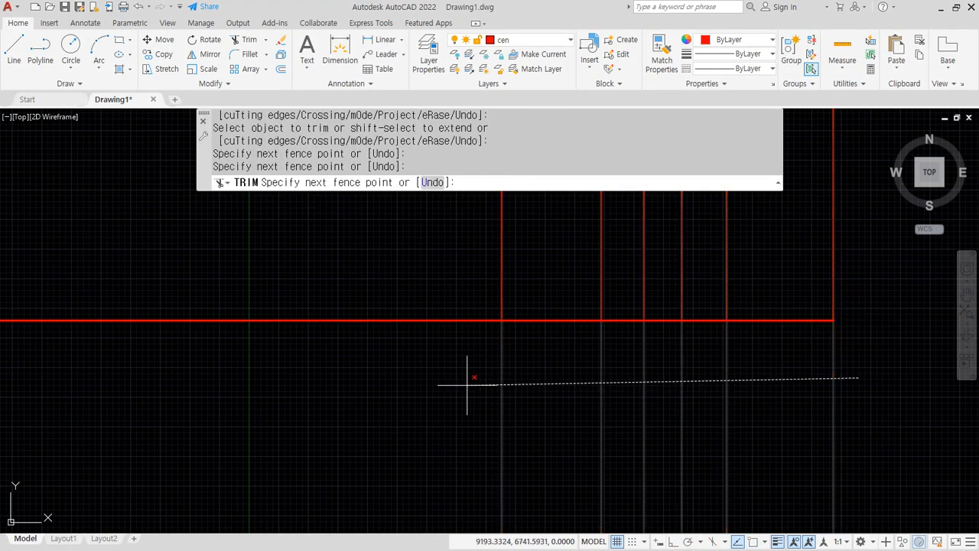
{"action": "left_click", "coordinate": [435, 394]}
{"action": "left_click", "coordinate": [359, 270]}
{"action": "key", "text": "Return"}
- Offset the horizontal base line 4300 upward
{"action": "middle_click_drag", "start_coordinate": [522, 328], "coordinate": [280, 384]}
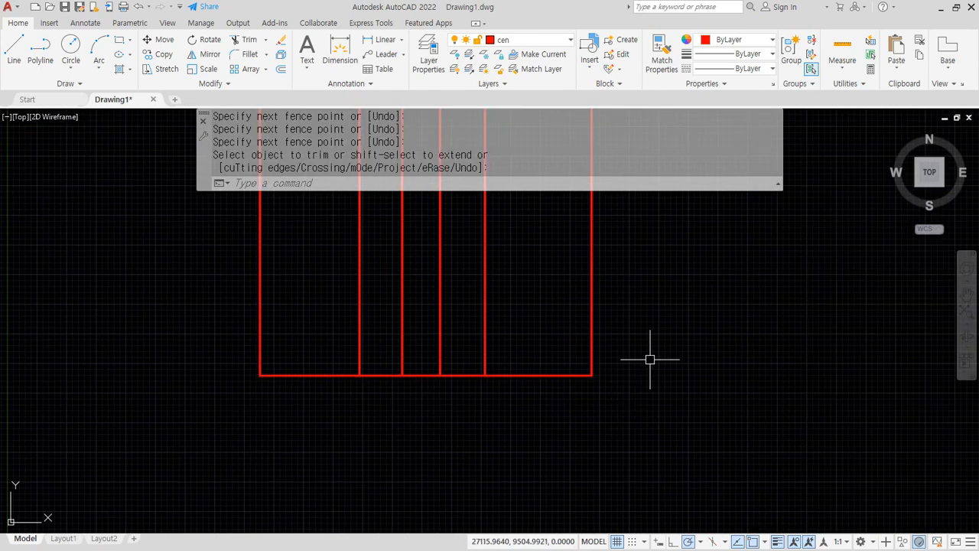
{"action": "type", "text": "o"}
{"action": "key", "text": "Return"}
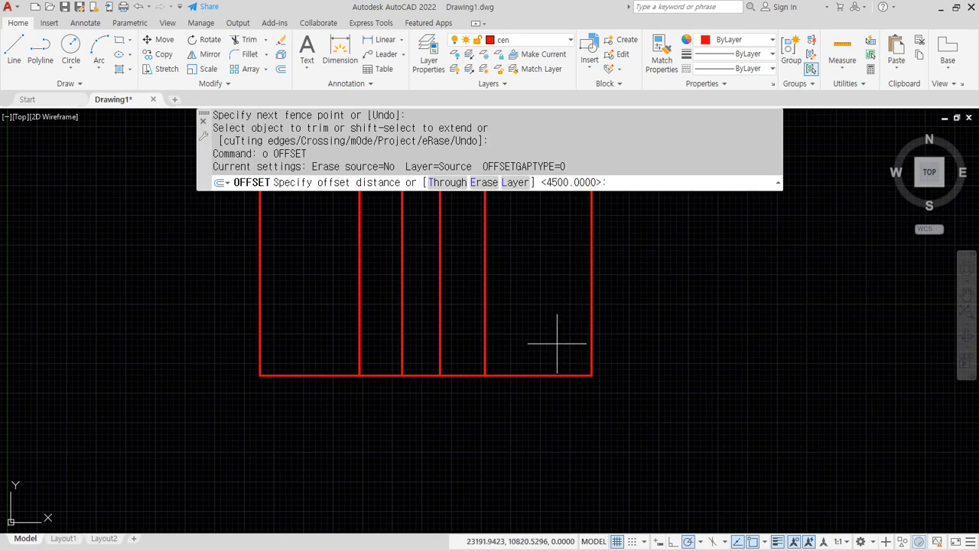
{"action": "type", "text": "4300"}
{"action": "key", "text": "Return"}
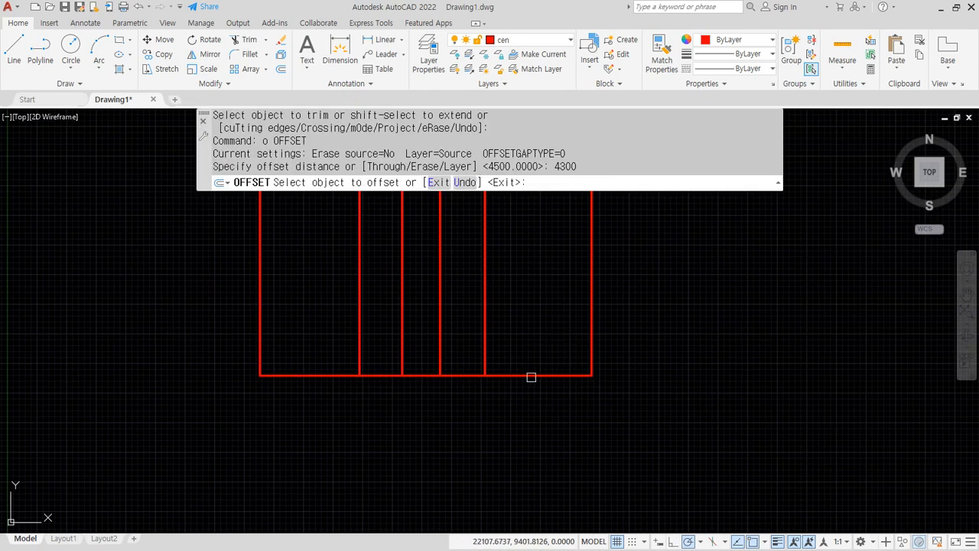
{"action": "left_click", "coordinate": [530, 375]}
{"action": "left_click", "coordinate": [529, 293]}
{"action": "middle_click_drag", "start_coordinate": [529, 293], "coordinate": [505, 355]}
{"action": "key", "text": "Return"}
- Offset the second horizontal center line 2400 upward
{"action": "key", "text": "Return"}
{"action": "type", "text": "2400"}
{"action": "key", "text": "Return"}
{"action": "left_click", "coordinate": [513, 336]}
{"action": "left_click", "coordinate": [521, 280]}
{"action": "key", "text": "Return"}
{"action": "key", "text": "Return"}
{"action": "type", "text": "3600"}
{"action": "key", "text": "Return"}
{"action": "key", "text": "Escape"}
- Offset the third horizontal center line 3000 upward to form the grid's upper edge
{"action": "key", "text": "Return"}
{"action": "type", "text": "3000"}
{"action": "key", "text": "Return"}
{"action": "left_click", "coordinate": [527, 279]}
{"action": "left_click", "coordinate": [526, 240]}
{"action": "middle_click_drag", "start_coordinate": [526, 240], "coordinate": [536, 283]}
{"action": "key", "text": "Return"}
{"action": "type", "text": "tr"}
{"action": "key", "text": "Return"}
{"action": "left_click_drag", "start_coordinate": [508, 230], "coordinate": [462, 230]}
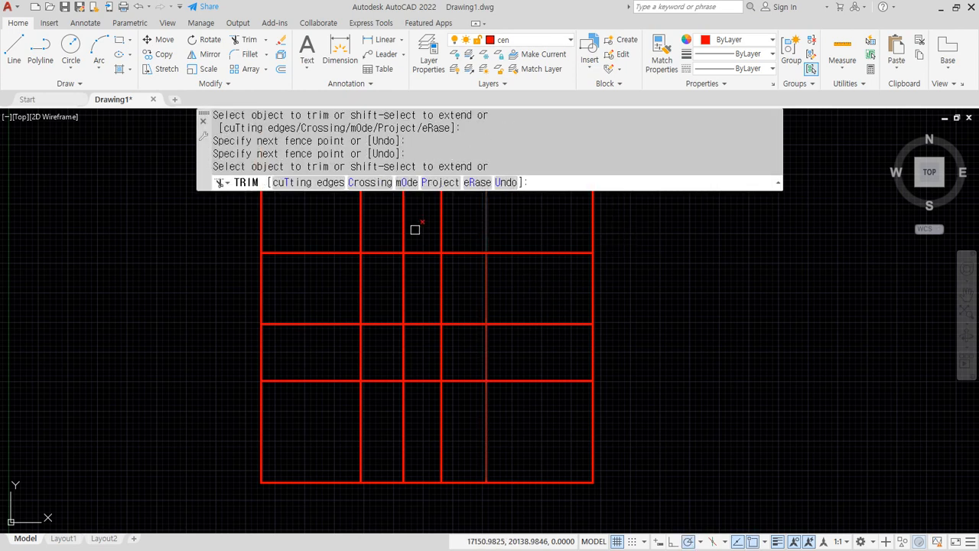
{"action": "key", "text": "Escape"}
- Trim all vertical center lines above the uppermost horizontal line with a fence across them
{"action": "type", "text": "tr"}
{"action": "key", "text": "Return"}
{"action": "left_click", "coordinate": [655, 229]}
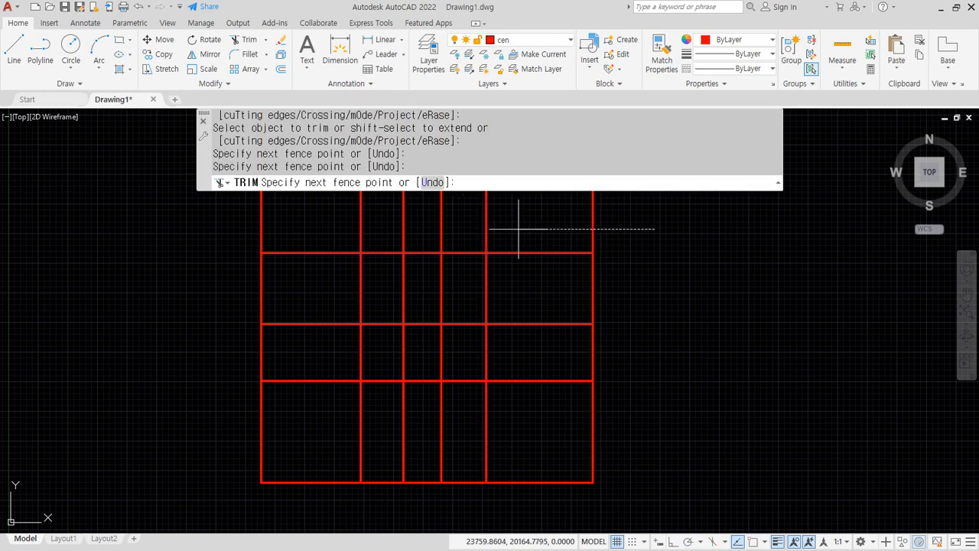
{"action": "left_click", "coordinate": [226, 228]}
{"action": "key", "text": "Return"}
{"action": "middle_click_drag", "start_coordinate": [232, 343], "coordinate": [232, 334]}
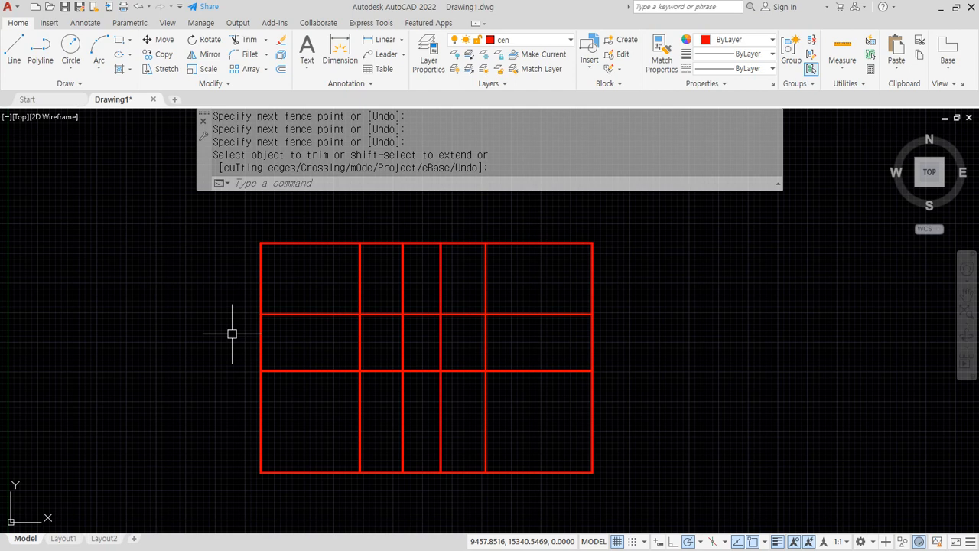
{"action": "key", "text": "Return"}
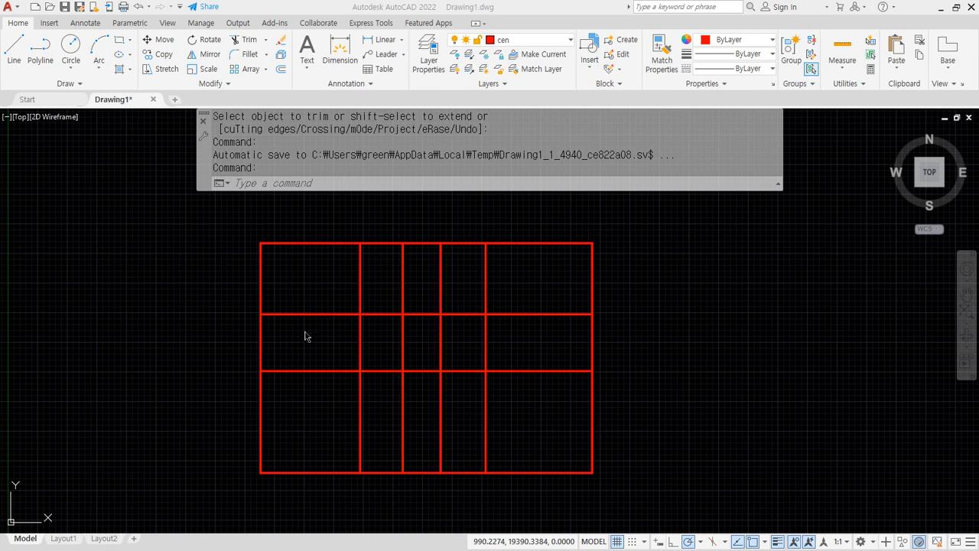
- Trim away the four inner vertical lines within the grid's uppermost row
{"action": "middle_click_drag", "start_coordinate": [584, 301], "coordinate": [540, 321]}
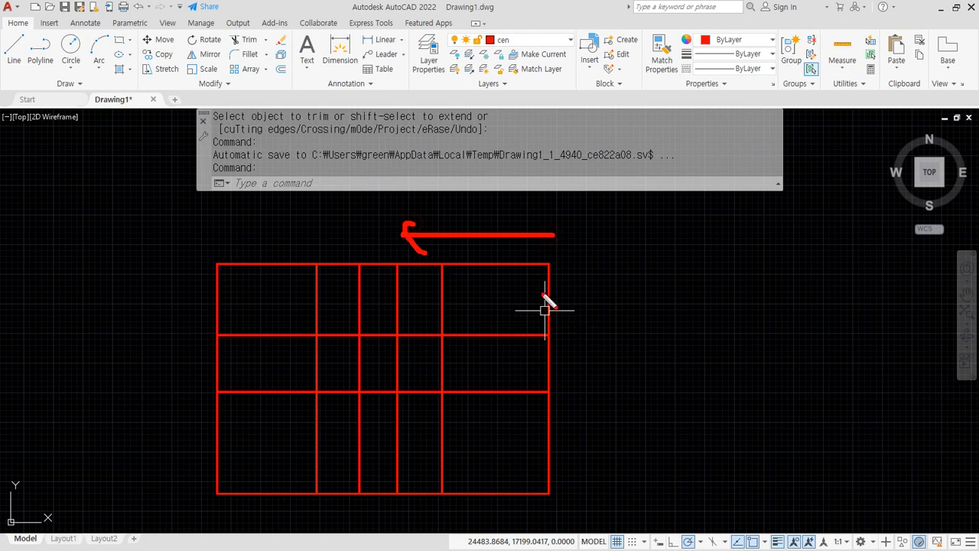
{"action": "mouse_move", "coordinate": [468, 327]}
{"action": "left_mouse_down"}
{"action": "mouse_move", "coordinate": [314, 331]}
{"action": "mouse_move", "coordinate": [284, 271]}
{"action": "mouse_move", "coordinate": [467, 323]}
{"action": "mouse_move", "coordinate": [343, 321]}
{"action": "mouse_move", "coordinate": [309, 269]}
{"action": "mouse_move", "coordinate": [459, 333]}
{"action": "mouse_move", "coordinate": [253, 286]}
{"action": "mouse_move", "coordinate": [249, 304]}
{"action": "left_mouse_up"}
{"action": "key", "text": "Escape"}
{"action": "type", "text": "tr"}
{"action": "key", "text": "Return"}
{"action": "key", "text": "Return"}
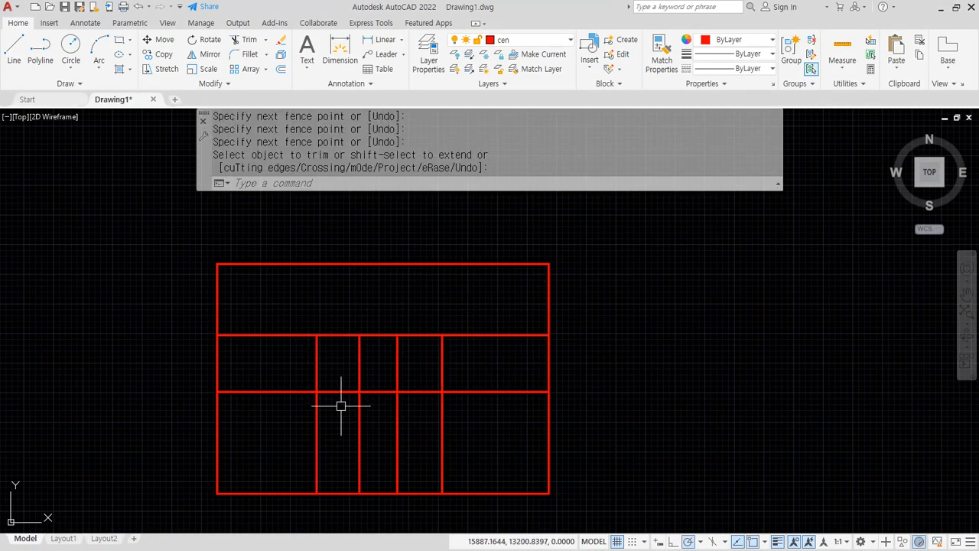
- Offset the grid's right outer edge 1300 to the left
{"action": "mouse_move", "coordinate": [557, 301]}
{"action": "left_mouse_down"}
{"action": "mouse_move", "coordinate": [379, 299]}
{"action": "mouse_move", "coordinate": [385, 327]}
{"action": "left_mouse_up"}
{"action": "key", "text": "Escape"}
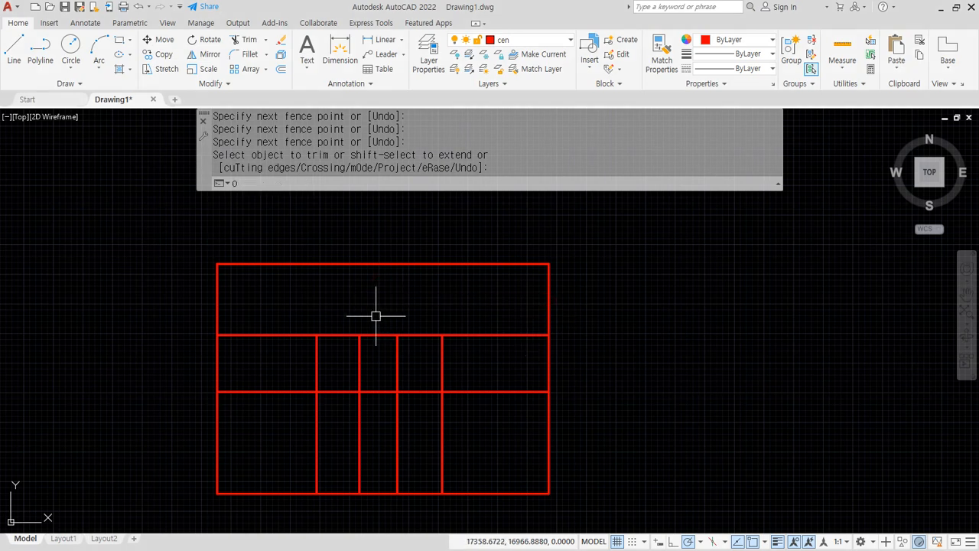
{"action": "type", "text": "o"}
{"action": "key", "text": "Return"}
{"action": "type", "text": "1300"}
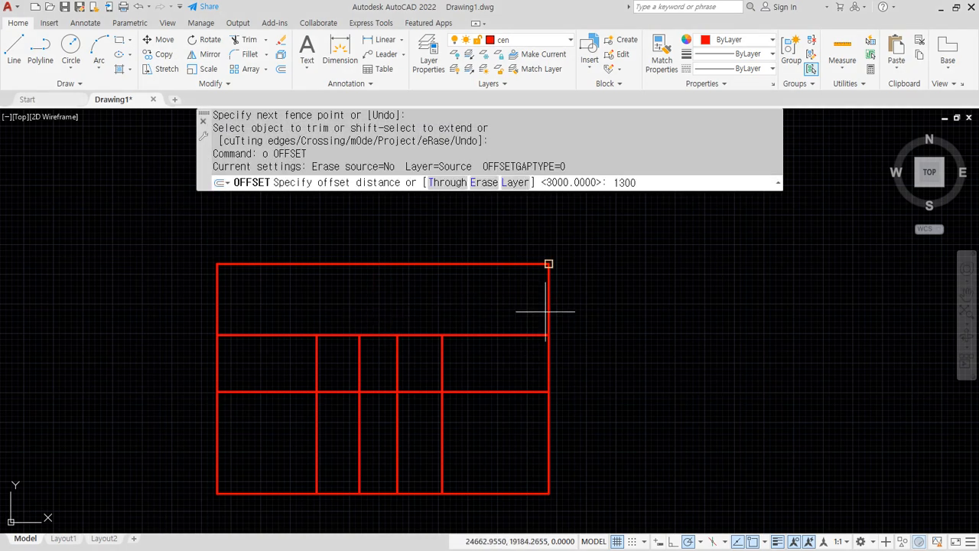
{"action": "key", "text": "Return"}
{"action": "left_click", "coordinate": [548, 304]}
{"action": "left_click", "coordinate": [494, 307]}
{"action": "key", "text": "Return"}
- Trim the 1300 offset line out of the two lower rows so it stays only in the uppermost row
{"action": "type", "text": "tr"}
{"action": "key", "text": "Return"}
{"action": "left_click", "coordinate": [519, 426]}
{"action": "left_click", "coordinate": [518, 368]}
{"action": "key", "text": "Return"}
- Offset the short vertical line in the uppermost row 3300 to the left
{"action": "type", "text": "o"}
{"action": "key", "text": "Return"}
{"action": "type", "text": "3300"}
{"action": "key", "text": "Return"}
{"action": "left_click", "coordinate": [518, 310]}
{"action": "left_click", "coordinate": [425, 297]}
{"action": "key", "text": "Return"}
- Offset the new vertical divider in the uppermost row 4000 to the left
{"action": "key", "text": "Return"}
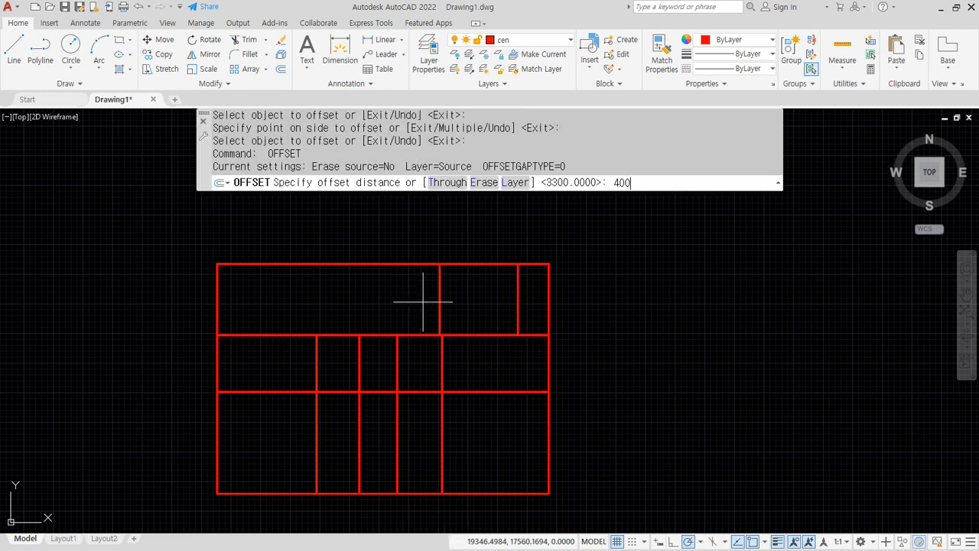
{"action": "key", "text": "Return"}
{"action": "left_click", "coordinate": [438, 299]}
{"action": "left_click", "coordinate": [388, 299]}
{"action": "key", "text": "Return"}
- Offset the leftmost divider in the uppermost row 3600 to the left
{"action": "key", "text": "Return"}
{"action": "type", "text": "360"}
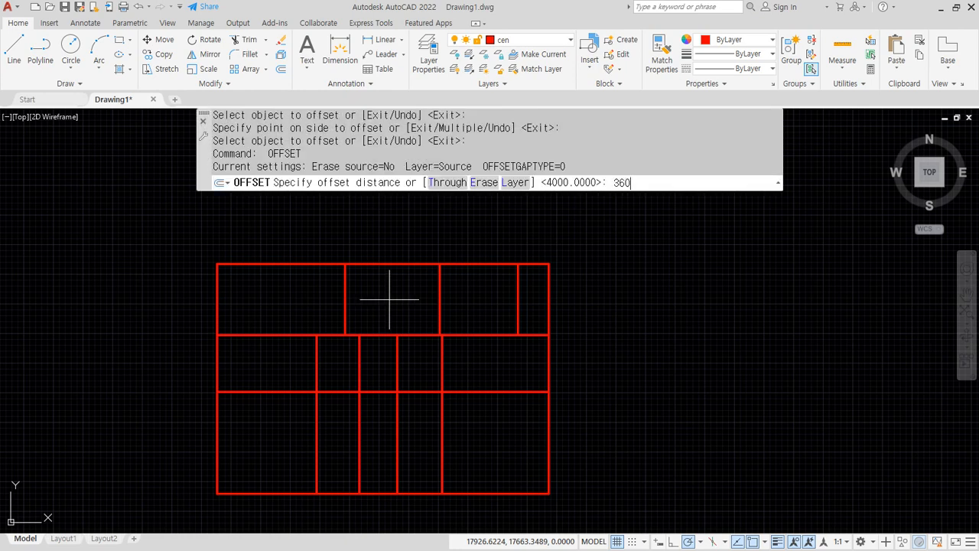
{"action": "type", "text": "0"}
{"action": "key", "text": "Return"}
{"action": "left_click", "coordinate": [342, 306]}
{"action": "left_click", "coordinate": [264, 298]}
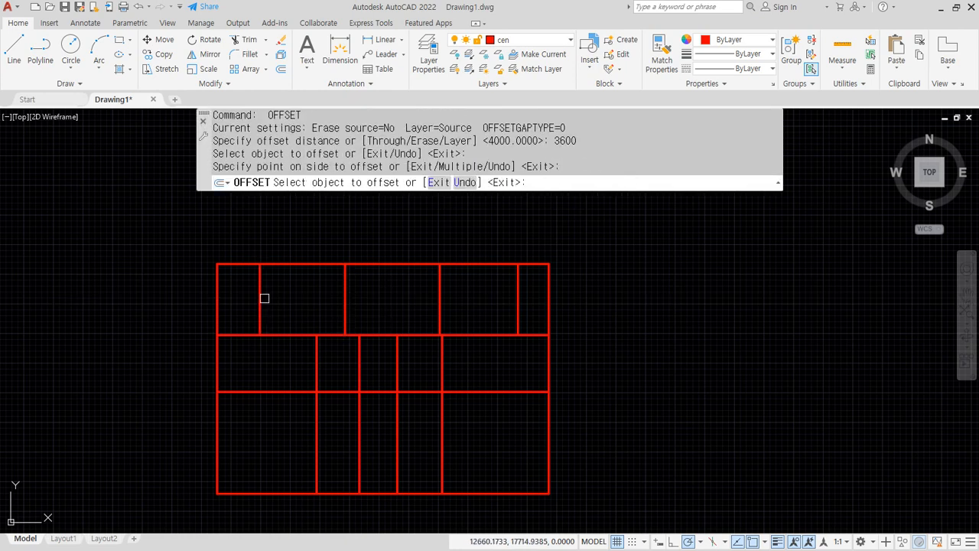
{"action": "key", "text": "Return"}
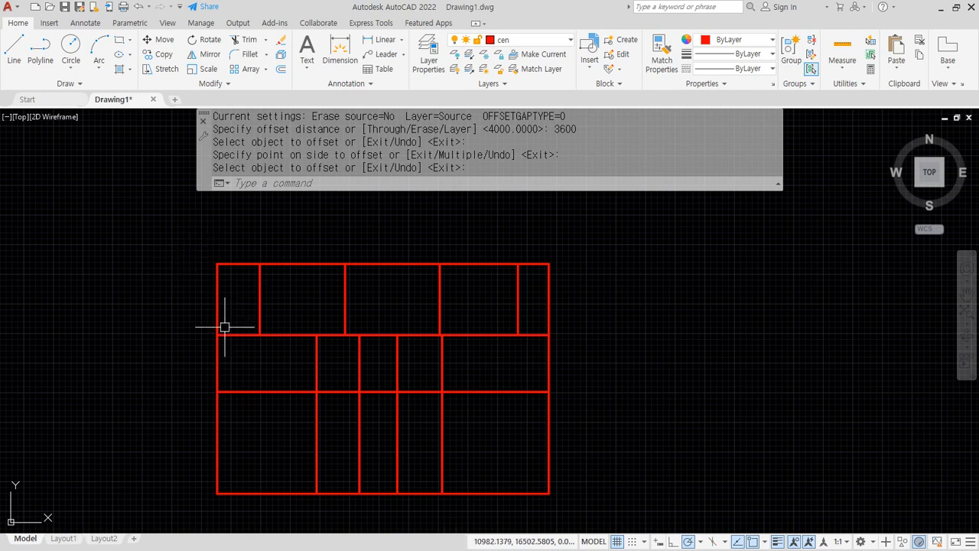
- Trim away both outer end cells of the uppermost row, leaving only the three rooms between the outermost dividers
{"action": "type", "text": "tr"}
{"action": "key", "text": "Return"}
{"action": "left_click", "coordinate": [529, 245]}
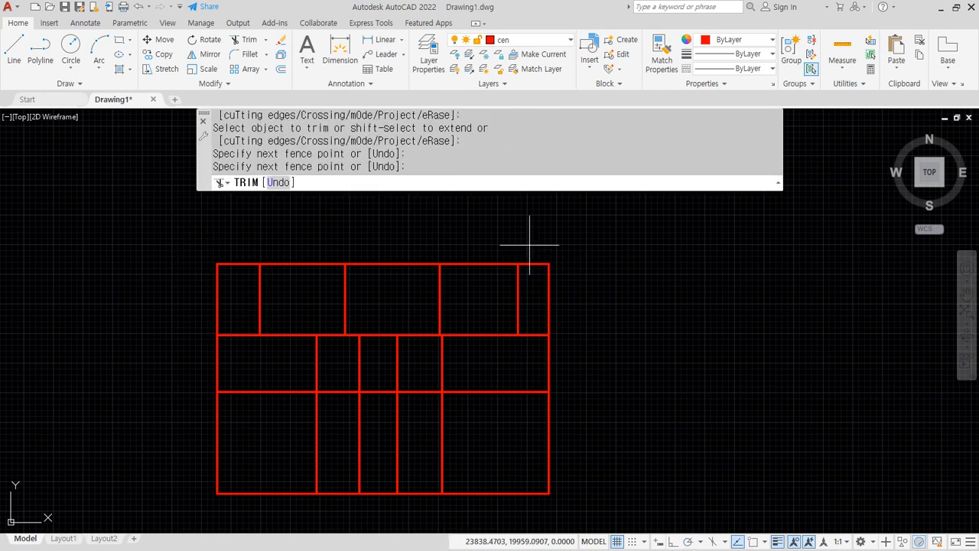
{"action": "left_click", "coordinate": [573, 306]}
{"action": "left_click", "coordinate": [238, 242]}
{"action": "left_click", "coordinate": [167, 303]}
{"action": "key", "text": "Return"}
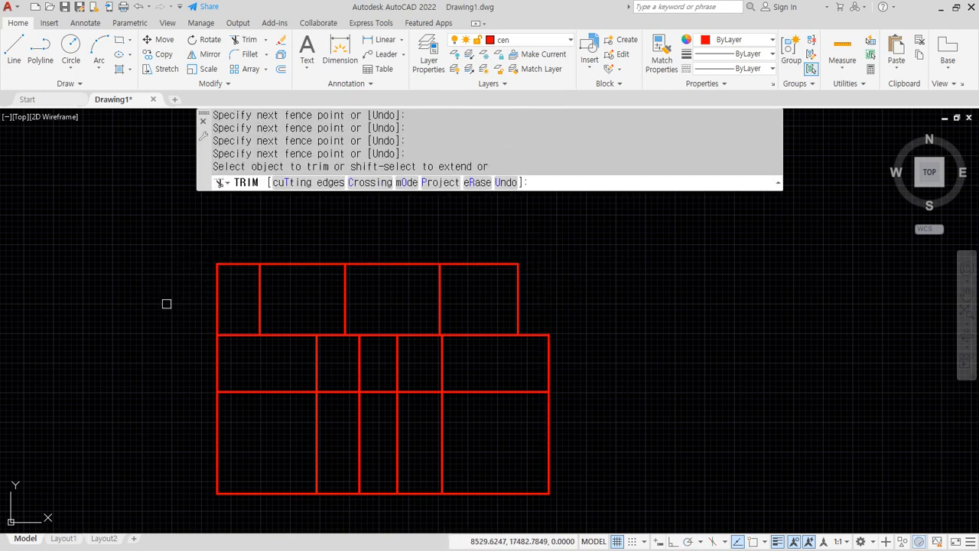
{"action": "left_click", "coordinate": [191, 310]}
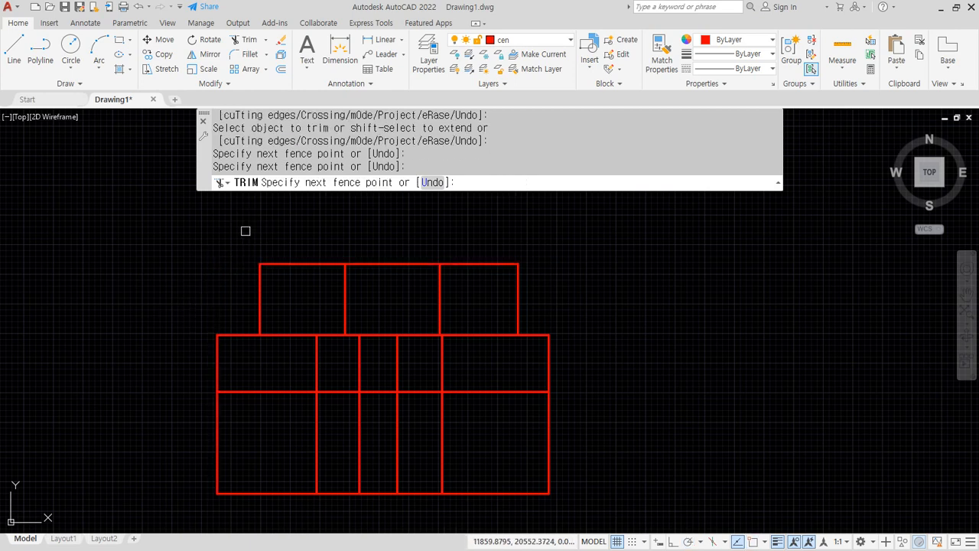
{"action": "key", "text": "Return"}
{"action": "key", "text": "Return"}
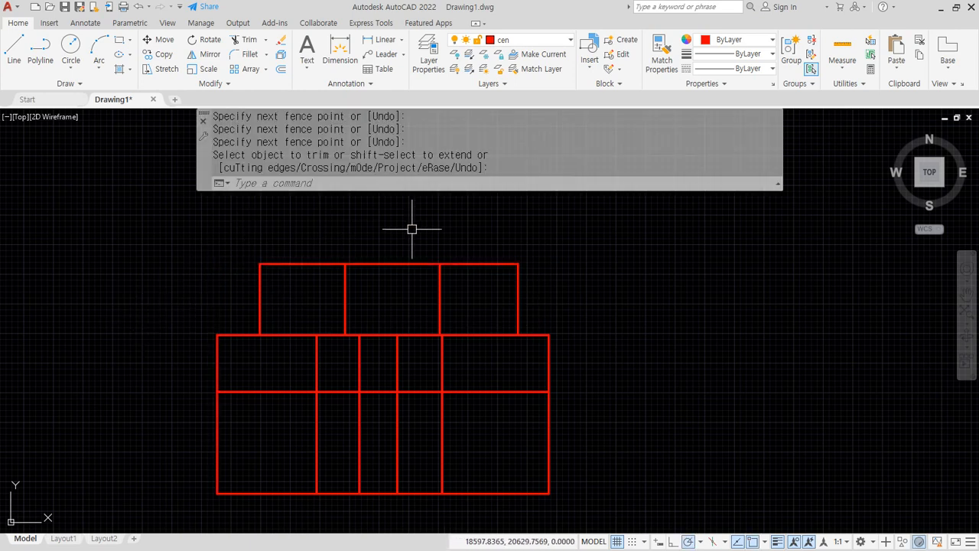
- Offset the horizontal line between the two lower rows 2100 downward
{"action": "middle_click_drag", "start_coordinate": [312, 332], "coordinate": [295, 284]}
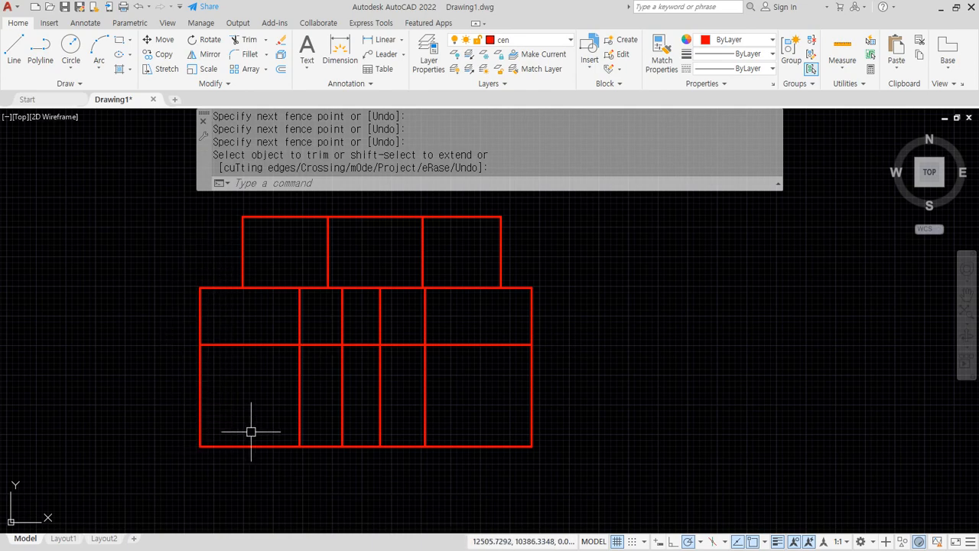
{"action": "scroll", "coordinate": [258, 438], "scroll_direction": "up", "scroll_amount": 1}
{"action": "middle_click_drag", "start_coordinate": [187, 311], "coordinate": [257, 278]}
{"action": "left_click", "coordinate": [273, 255]}
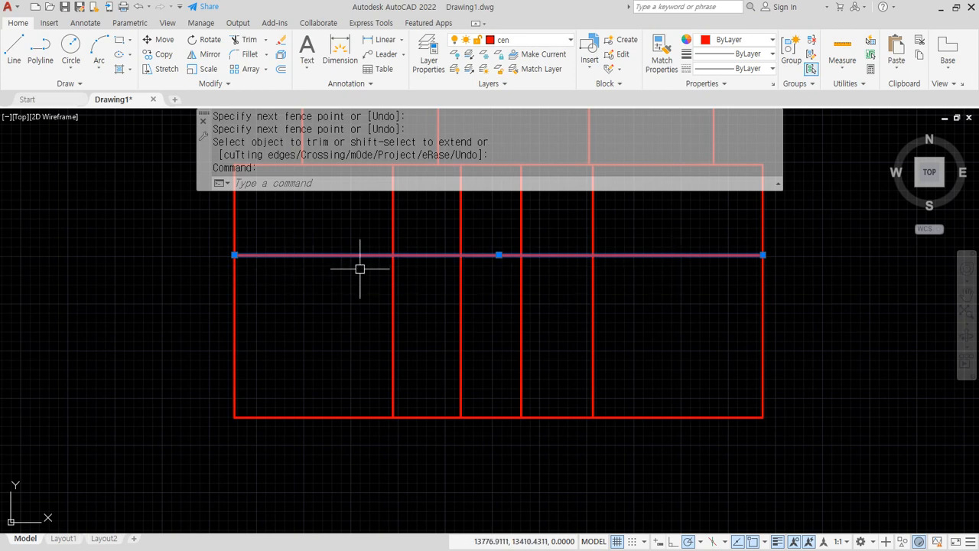
{"action": "type", "text": "o"}
{"action": "key", "text": "Return"}
{"action": "type", "text": "21"}
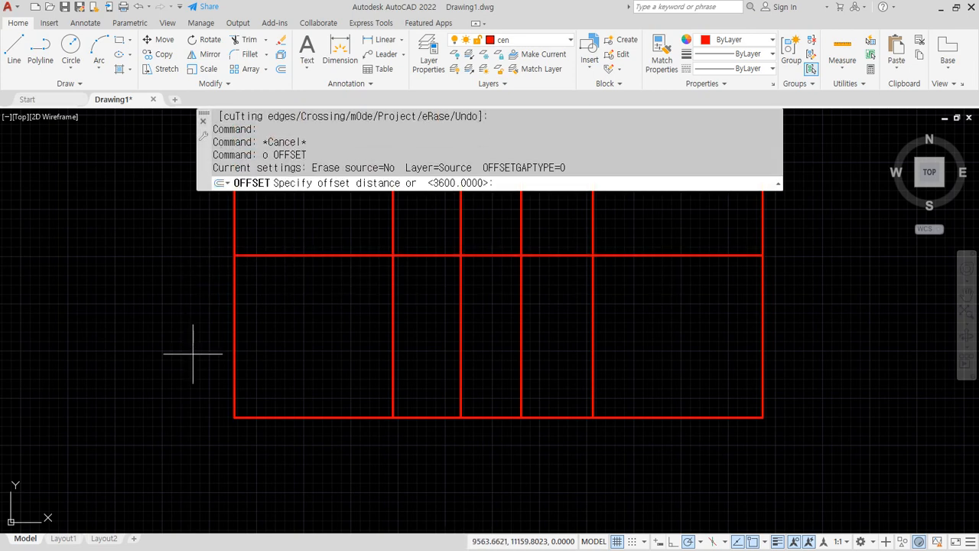
{"action": "type", "text": "00"}
{"action": "key", "text": "Return"}
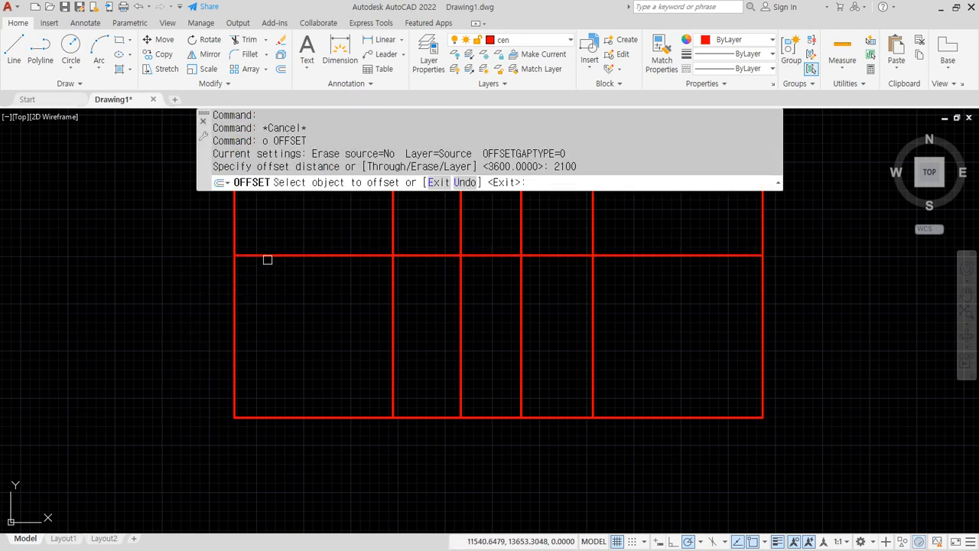
{"action": "left_click", "coordinate": [277, 254]}
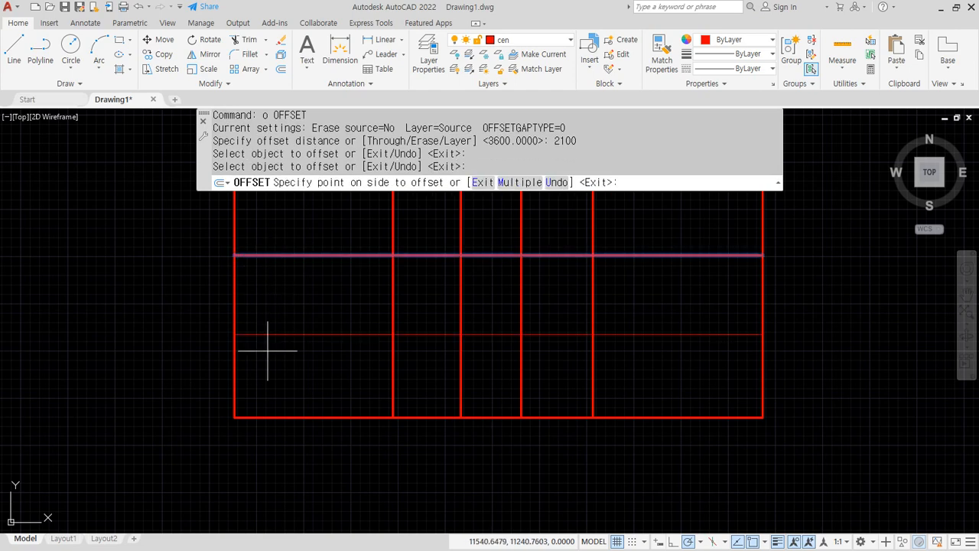
{"action": "left_click", "coordinate": [267, 350]}
{"action": "key", "text": "Return"}
- Offset the new horizontal line 1200 downward
{"action": "key", "text": "Return"}
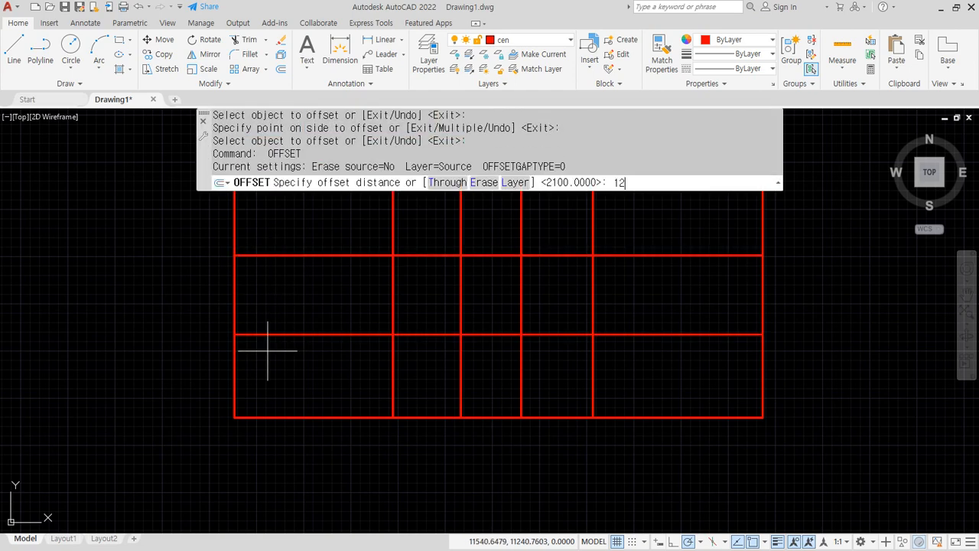
{"action": "key", "text": "Return"}
{"action": "left_click", "coordinate": [287, 334]}
{"action": "left_click", "coordinate": [275, 396]}
{"action": "key", "text": "Return"}
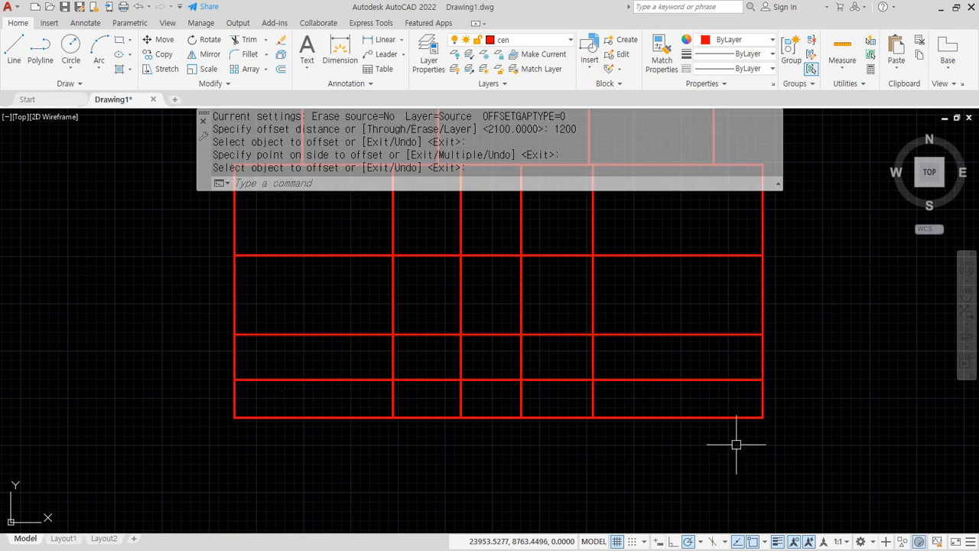
- Trim the grid lines crossing the stepped lower-left outline so the part outside the floor plan is cut free
{"action": "left_click_drag", "start_coordinate": [760, 420], "coordinate": [594, 423]}
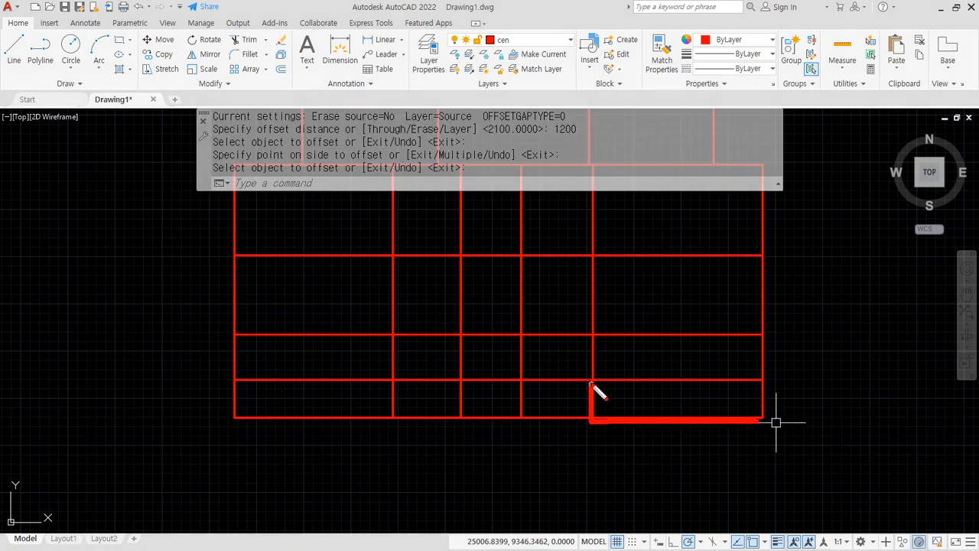
{"action": "left_click_drag", "start_coordinate": [441, 342], "coordinate": [247, 339]}
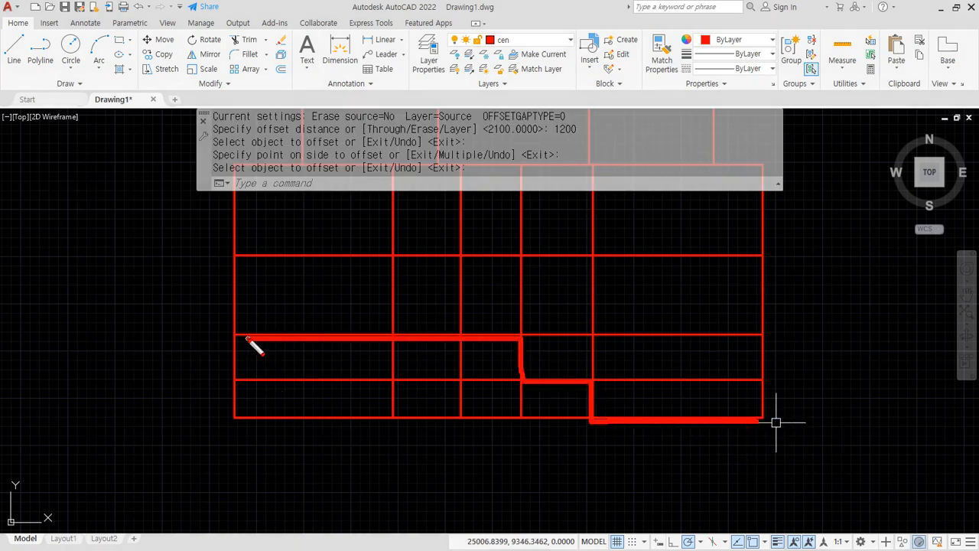
{"action": "type", "text": "tr"}
{"action": "key", "text": "Return"}
{"action": "left_click", "coordinate": [568, 433]}
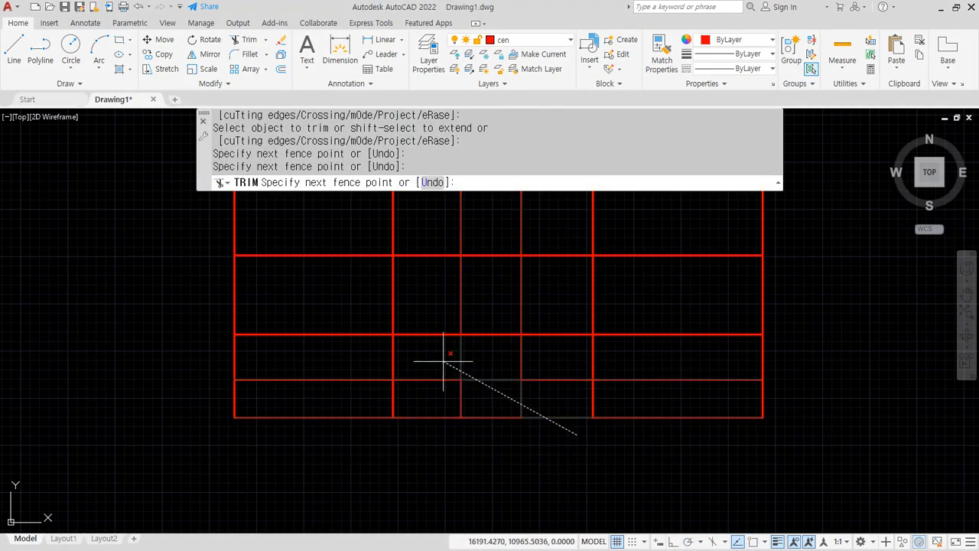
{"action": "left_click", "coordinate": [444, 360]}
{"action": "left_click", "coordinate": [197, 360]}
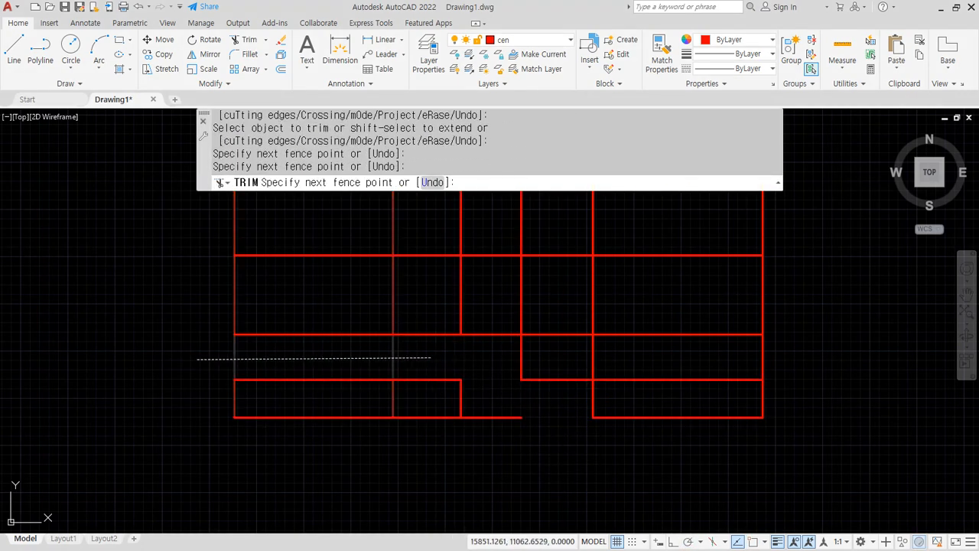
{"action": "left_click", "coordinate": [429, 357]}
{"action": "key", "text": "Return"}
{"action": "key", "text": "Return"}
- Erase the leftover line pieces below and left of the stepped outline
{"action": "left_click", "coordinate": [208, 365]}
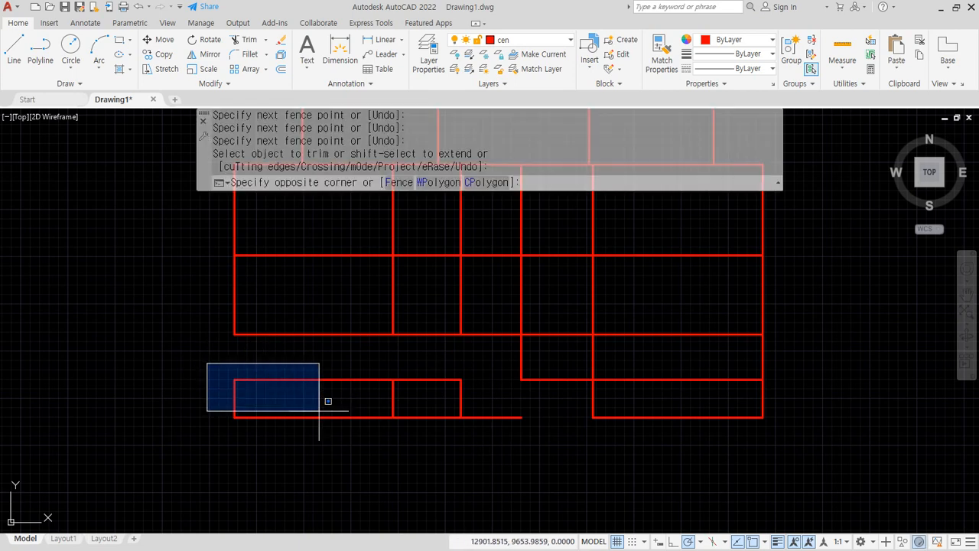
{"action": "left_click", "coordinate": [528, 436]}
{"action": "left_click", "coordinate": [494, 445]}
{"action": "left_click", "coordinate": [201, 368]}
{"action": "type", "text": "e"}
{"action": "key", "text": "Return"}
{"action": "scroll", "coordinate": [377, 431], "scroll_direction": "down", "scroll_amount": 2}
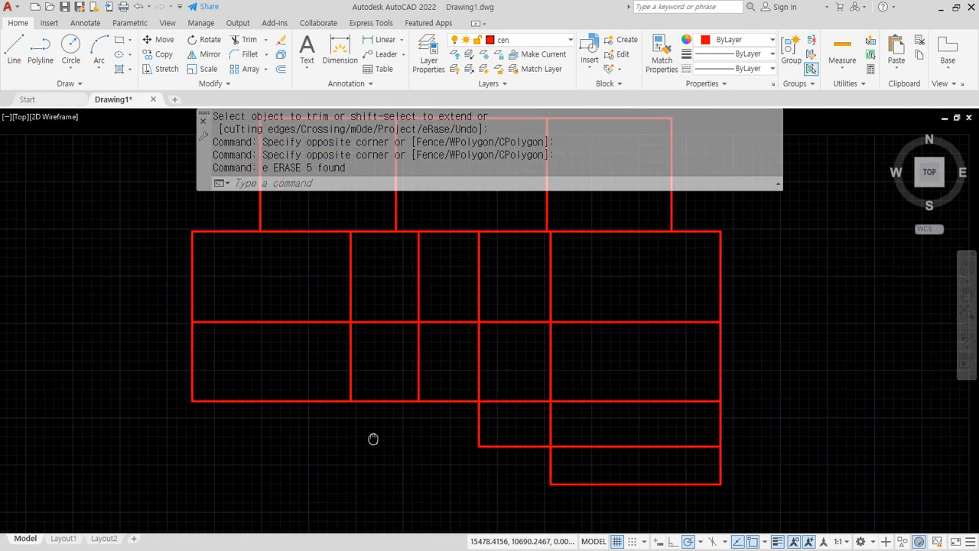
- Trim the interior grid lines in the middle rows, keeping the large left room and the small room beside it
{"action": "scroll", "coordinate": [384, 364], "scroll_direction": "up", "scroll_amount": 2}
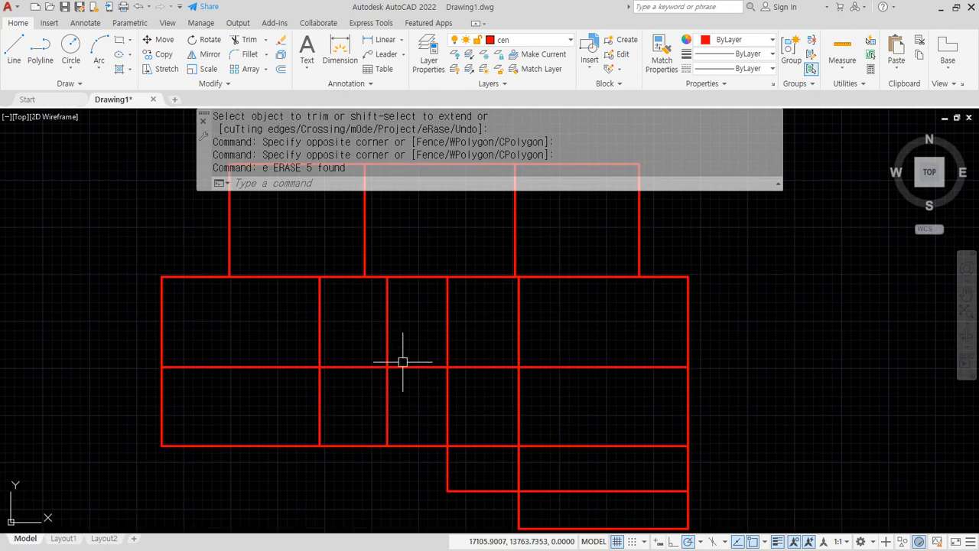
{"action": "type", "text": "tr"}
{"action": "key", "text": "Return"}
{"action": "left_click", "coordinate": [270, 365]}
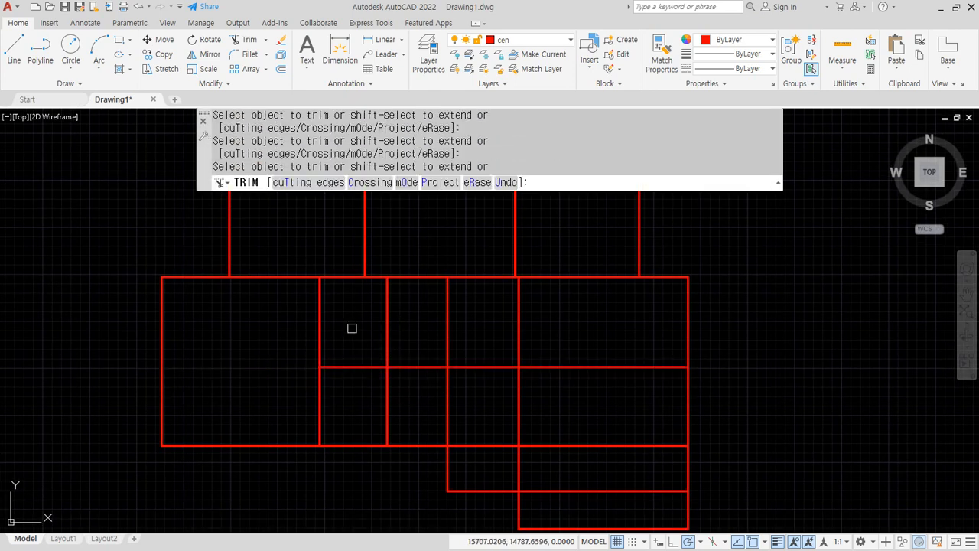
{"action": "left_click", "coordinate": [564, 361]}
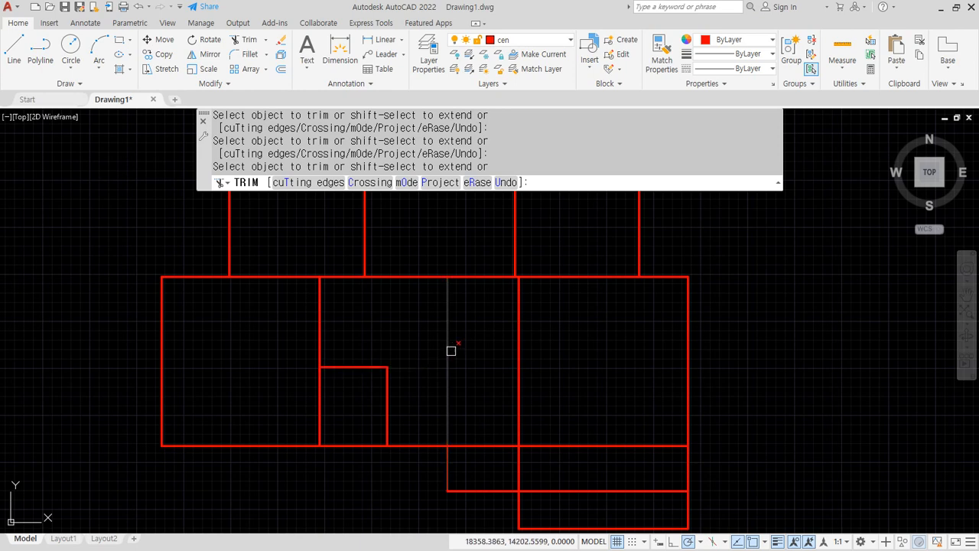
{"action": "left_click", "coordinate": [518, 356]}
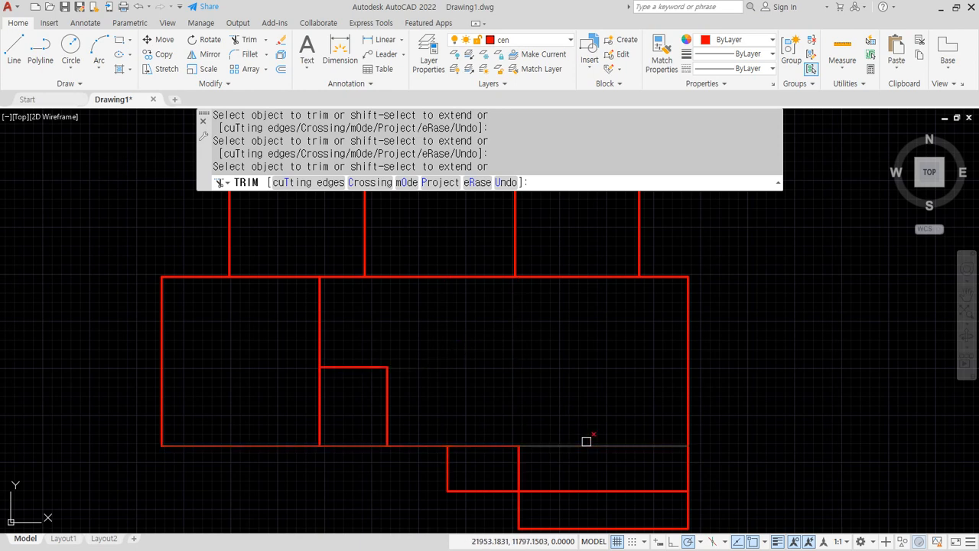
- Trim the two horizontal segments crossing the lower-right room to open it to the space above
{"action": "left_click", "coordinate": [575, 492]}
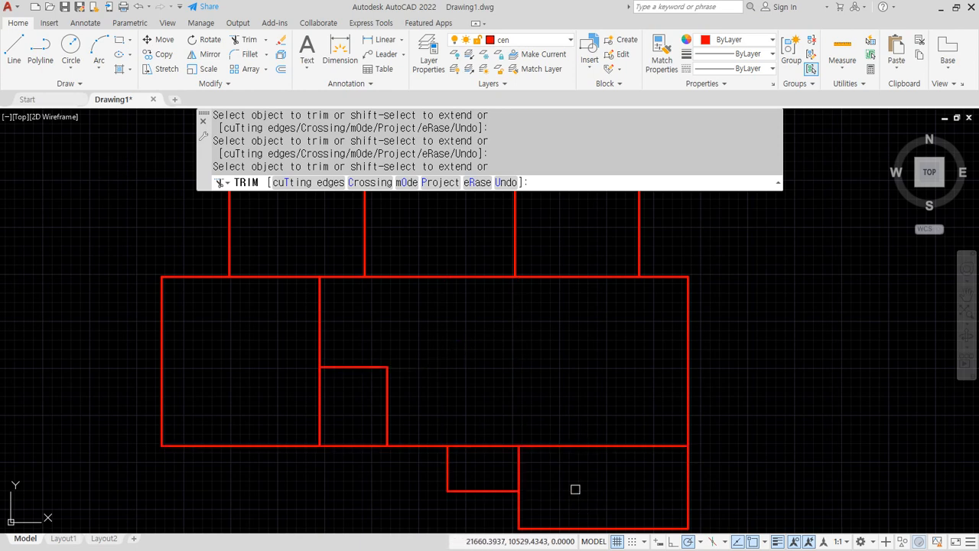
{"action": "left_click", "coordinate": [575, 445]}
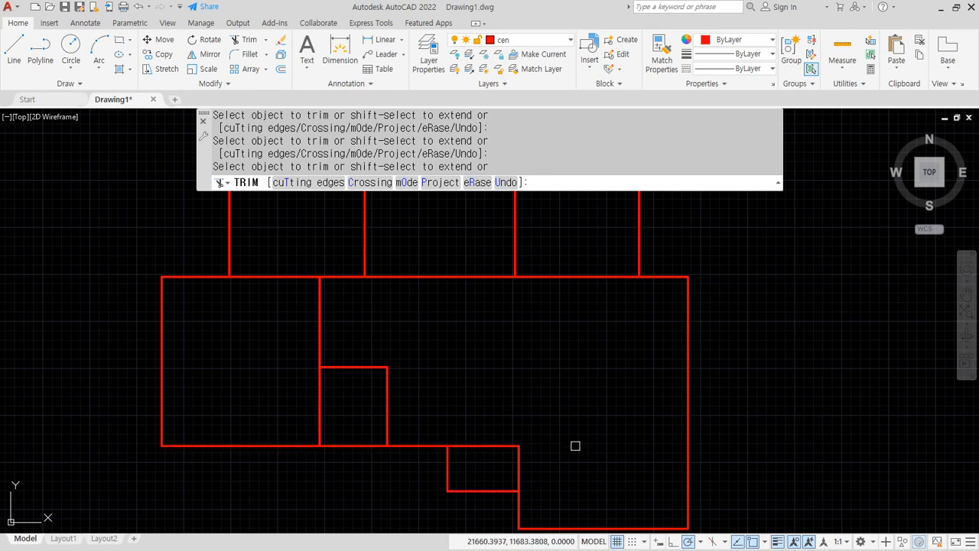
{"action": "key", "text": "Return"}
{"action": "type", "text": "l LINE"}
{"action": "key", "text": "Return"}
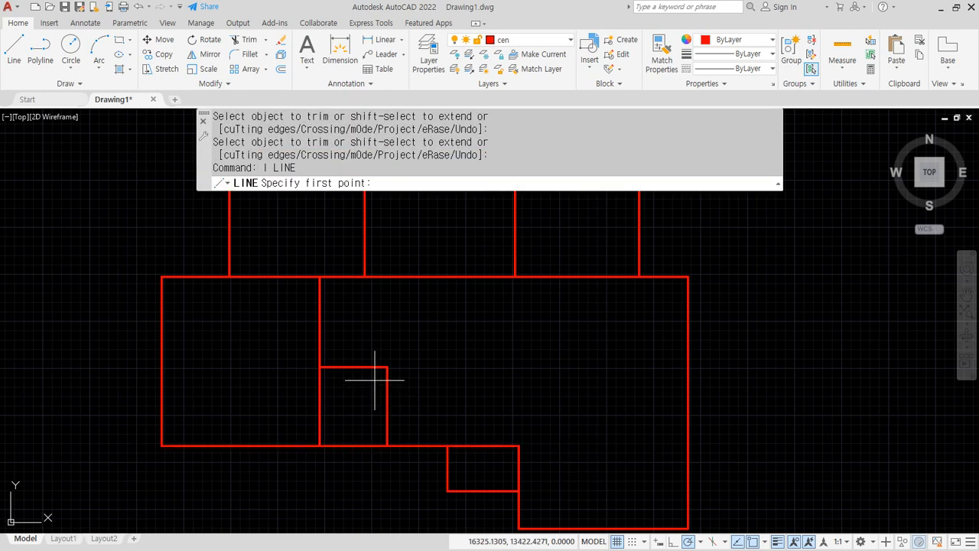
{"action": "left_click", "coordinate": [388, 366]}
{"action": "key", "text": "Escape"}
{"action": "key", "text": "Escape"}
{"action": "key", "text": "Escape"}
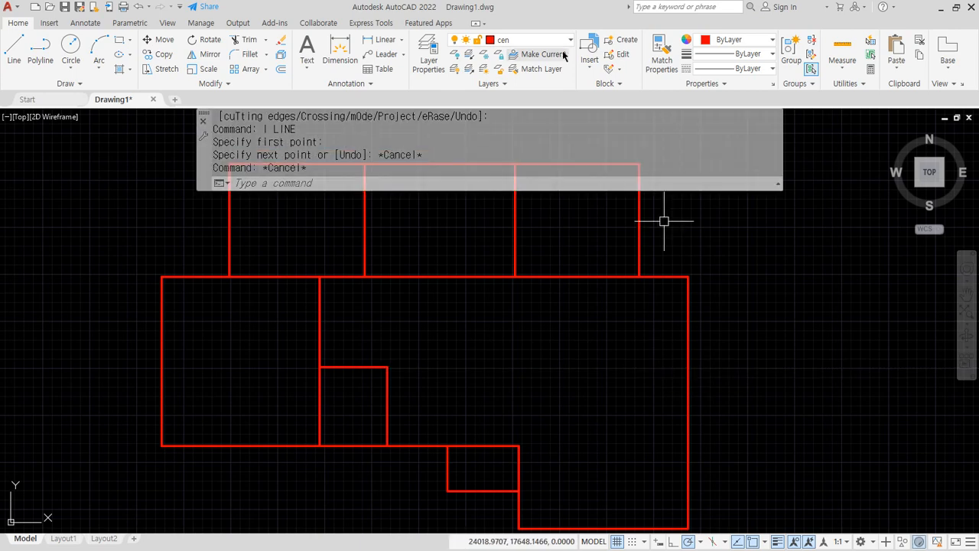
- Make layer 0 current and draw a horizontal line from the small room's upper-right corner to the right outer line
{"action": "left_click", "coordinate": [557, 43]}
{"action": "left_click", "coordinate": [535, 51]}
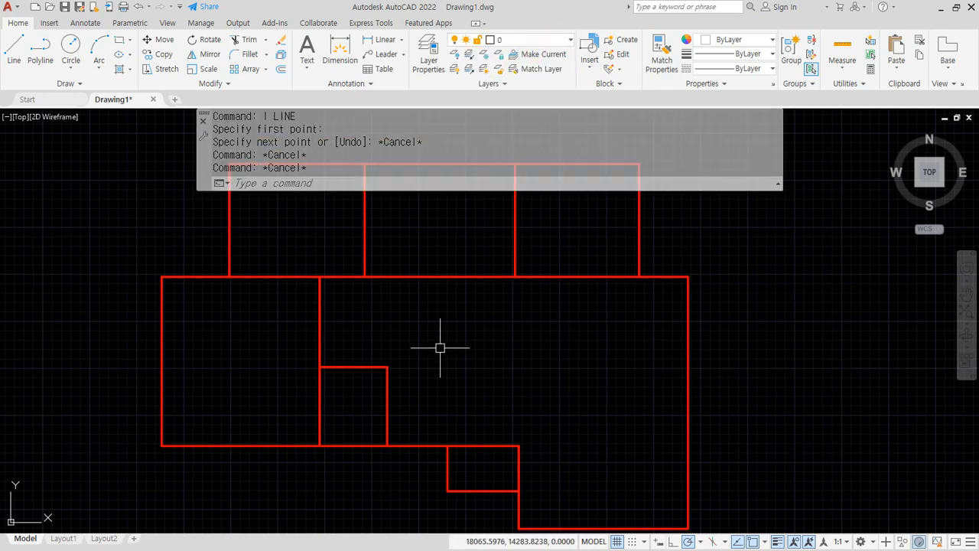
{"action": "type", "text": "l"}
{"action": "key", "text": "Return"}
{"action": "left_click", "coordinate": [388, 366]}
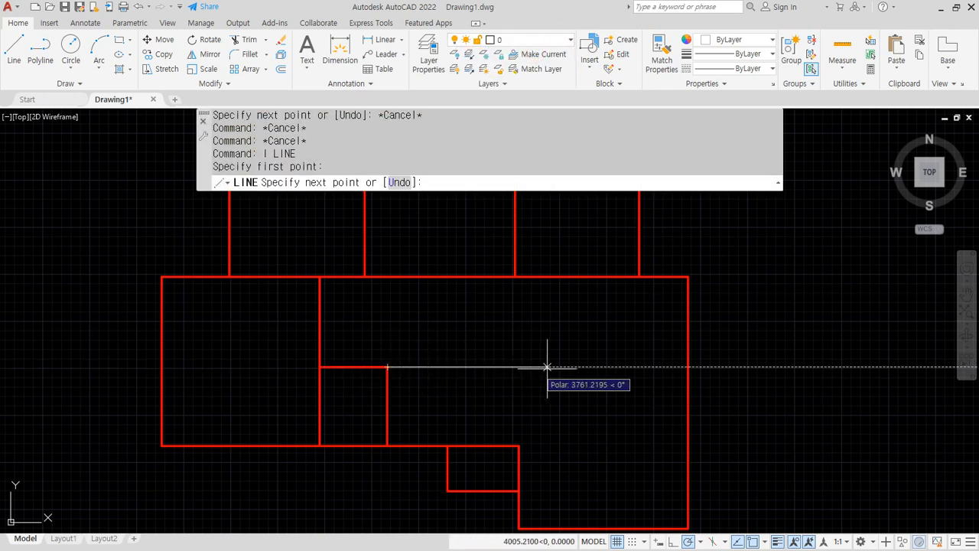
{"action": "left_click", "coordinate": [688, 366]}
{"action": "key", "text": "Return"}
- Draw a helper line between the lower ends of the two rightmost dividers of the uppermost row
{"action": "key", "text": "Return"}
{"action": "left_click", "coordinate": [515, 276]}
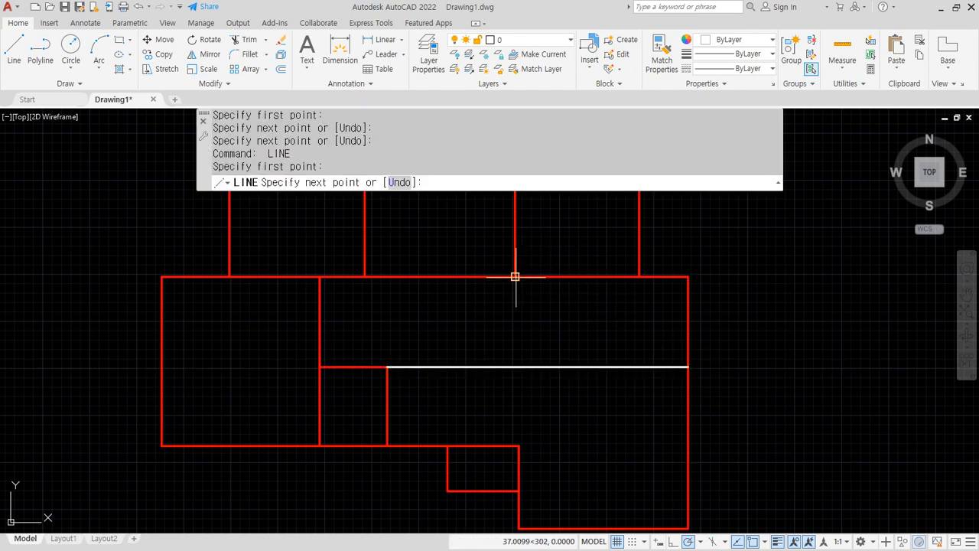
{"action": "left_click", "coordinate": [639, 276]}
{"action": "key", "text": "Return"}
- Draw a vertical line from the helper line's midpoint down to the white horizontal line, and erase the helper line
{"action": "key", "text": "Return"}
{"action": "left_click", "coordinate": [577, 276]}
{"action": "left_click", "coordinate": [577, 367]}
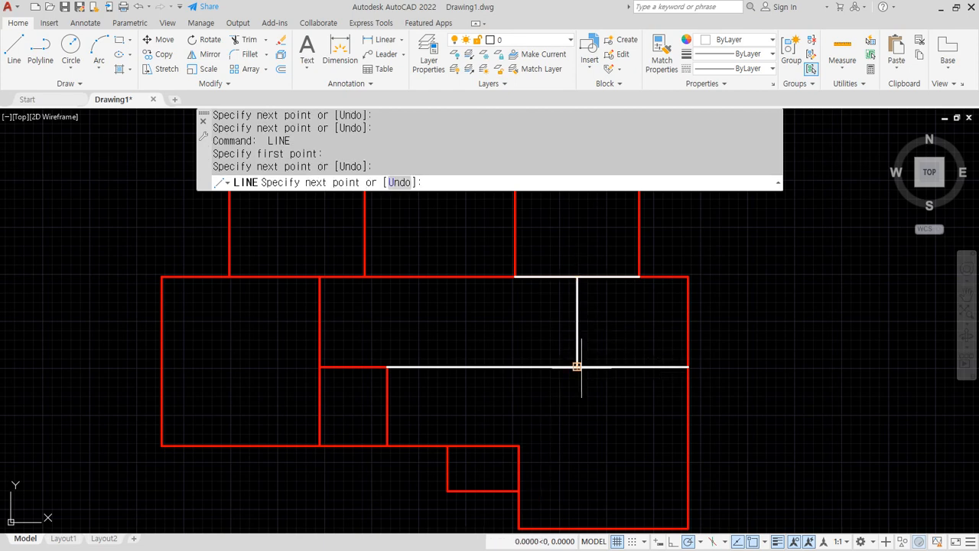
{"action": "key", "text": "Return"}
{"action": "key", "text": "Delete"}
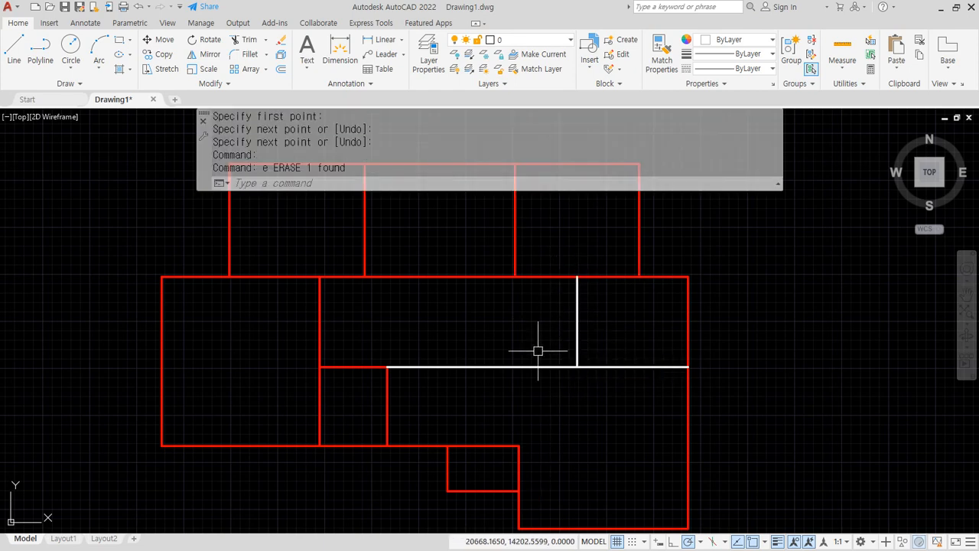
- Trim the white horizontal line back to the new vertical line, removing its part on the left
{"action": "type", "text": "tr"}
{"action": "key", "text": "Return"}
{"action": "left_click", "coordinate": [530, 366]}
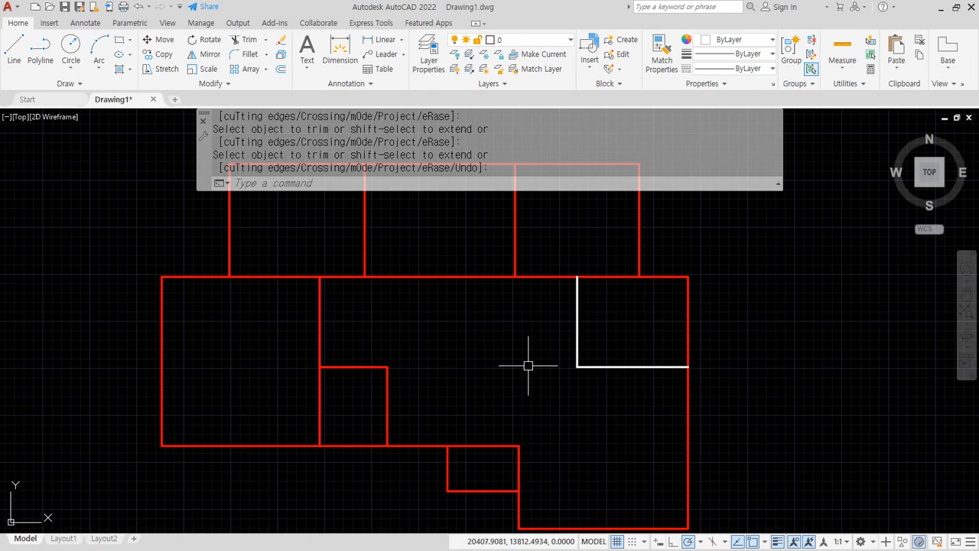
{"action": "key", "text": "Escape"}
- Match the properties of the red right outer line onto the two white lines of the upper-right room
{"action": "type", "text": "ma"}
{"action": "key", "text": "Return"}
{"action": "left_click", "coordinate": [685, 331]}
{"action": "left_click", "coordinate": [629, 328]}
{"action": "left_click", "coordinate": [541, 382]}
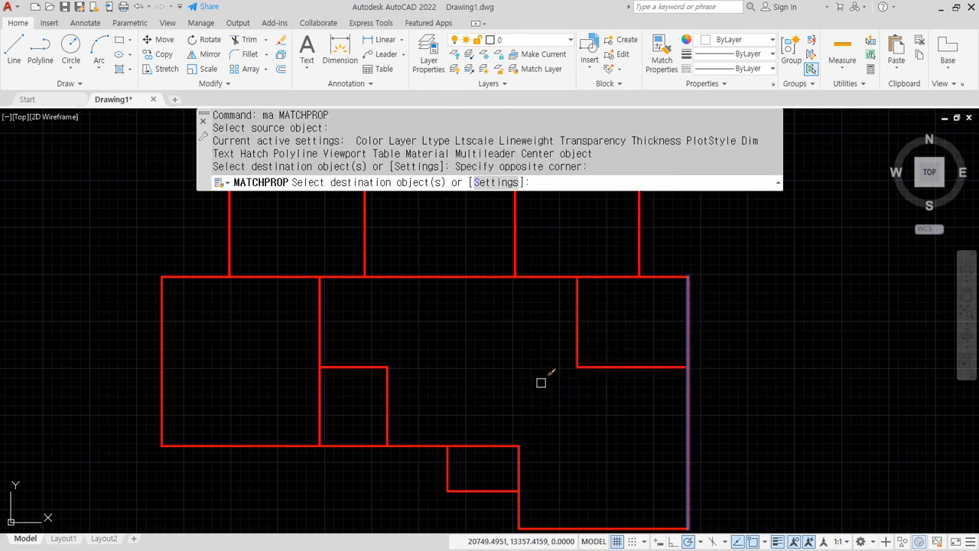
{"action": "key", "text": "Return"}
{"action": "scroll", "coordinate": [526, 382], "scroll_direction": "down", "scroll_amount": 2}
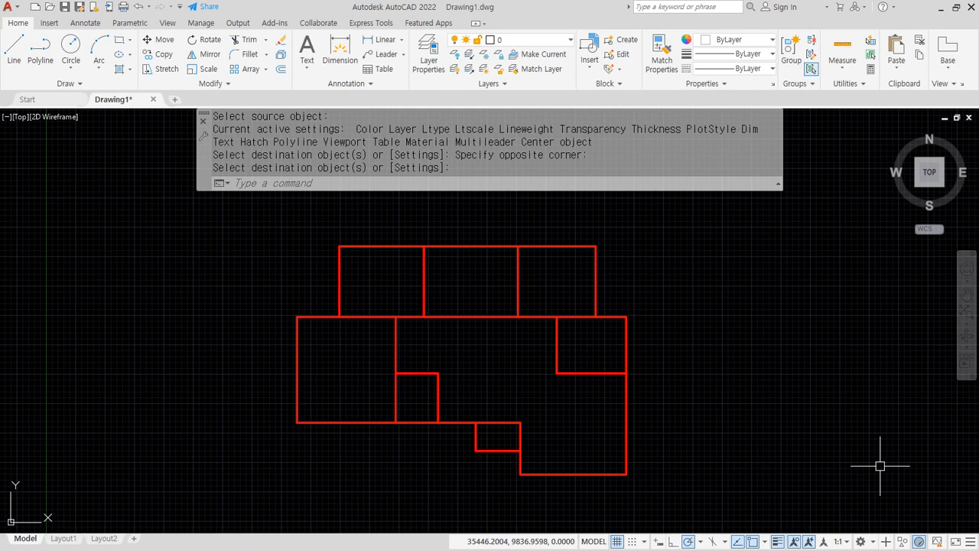
{"action": "middle_click_drag", "start_coordinate": [295, 415], "coordinate": [267, 395]}
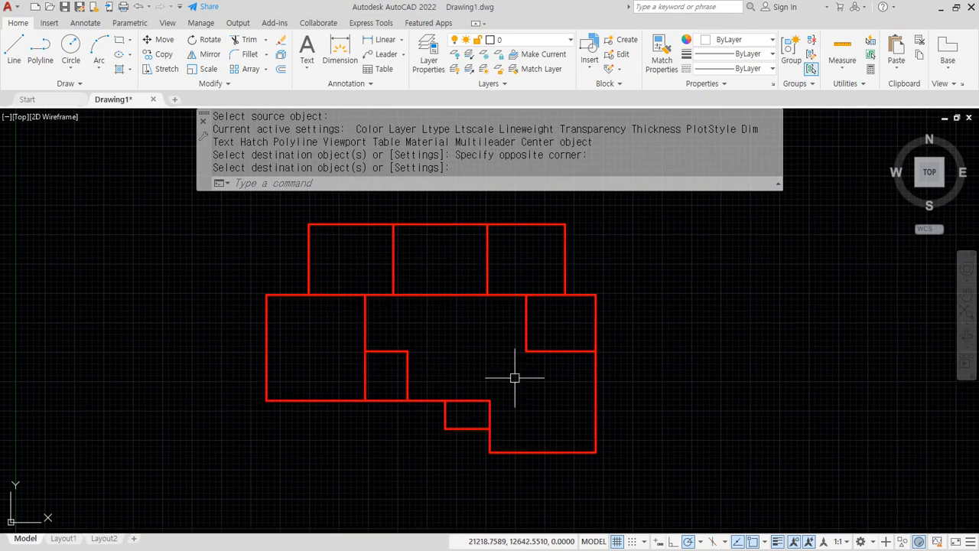
{"action": "scroll", "coordinate": [367, 360], "scroll_direction": "up", "scroll_amount": 5}
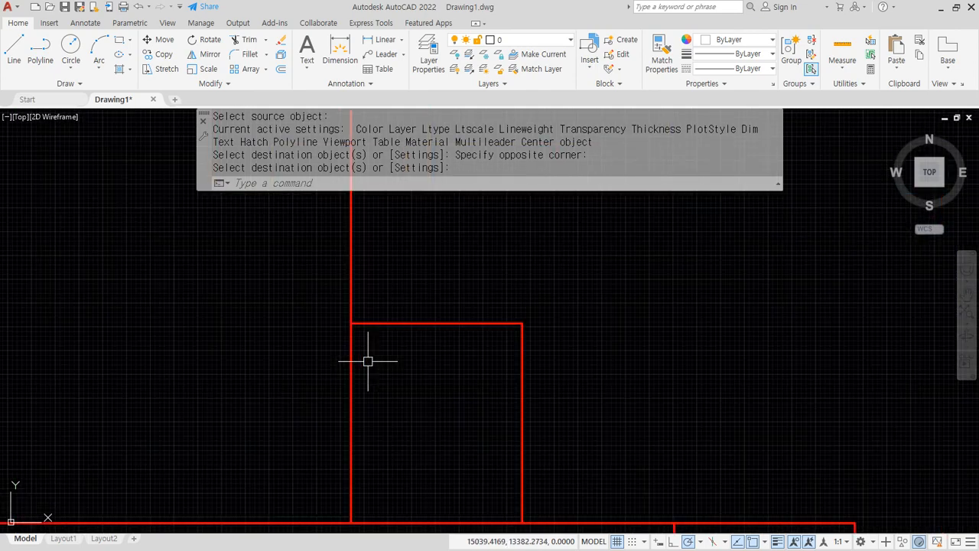
- Switch to the Notepad notes and highlight the LTScale rule that divides the drawing scale by 2~3
{"action": "scroll", "coordinate": [337, 362], "scroll_direction": "up", "scroll_amount": 4}
{"action": "scroll", "coordinate": [307, 365], "scroll_direction": "down", "scroll_amount": 10}
{"action": "middle_click_drag", "start_coordinate": [307, 365], "coordinate": [408, 397]}
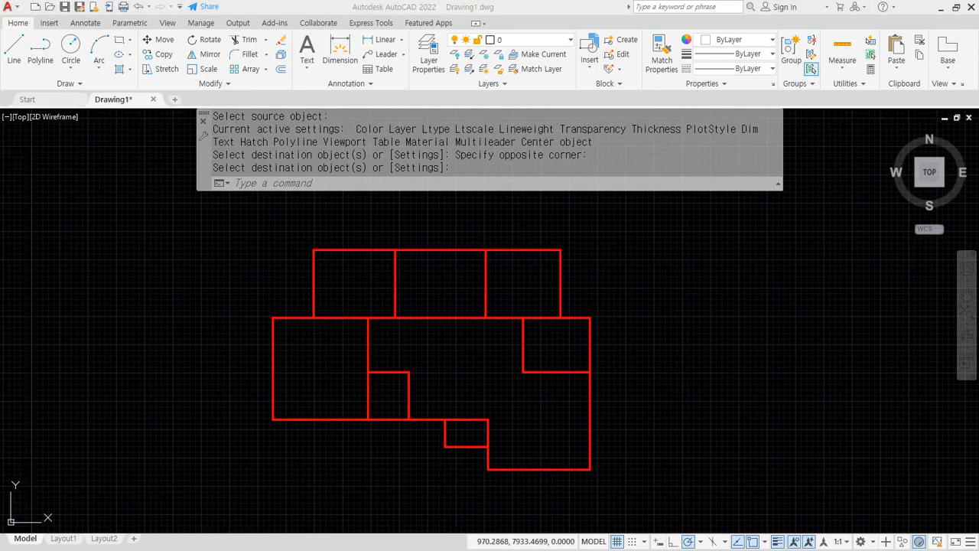
{"action": "key", "text": "alt+Tab"}
{"action": "scroll", "coordinate": [373, 337], "scroll_direction": "up", "scroll_amount": 3}
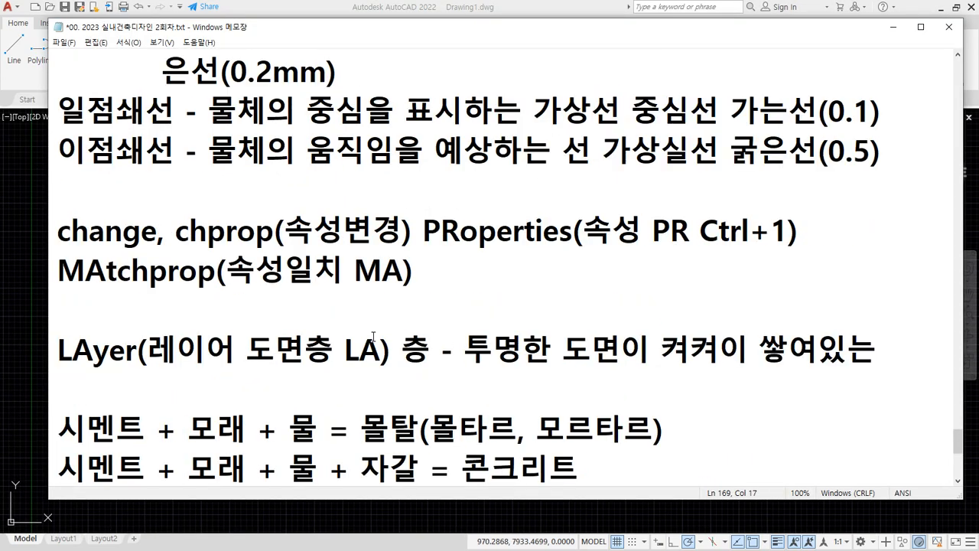
{"action": "scroll", "coordinate": [396, 265], "scroll_direction": "up", "scroll_amount": 2}
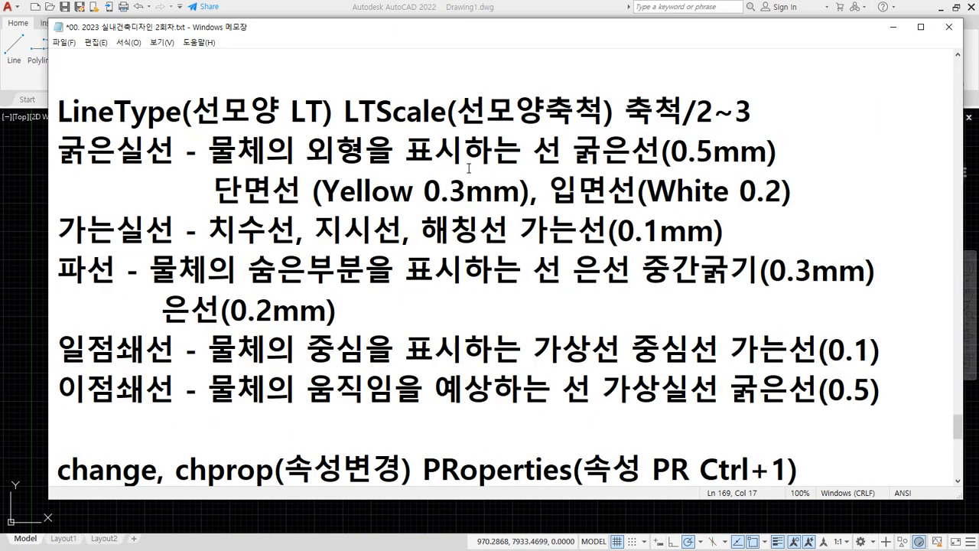
{"action": "left_click_drag", "start_coordinate": [345, 112], "coordinate": [746, 111]}
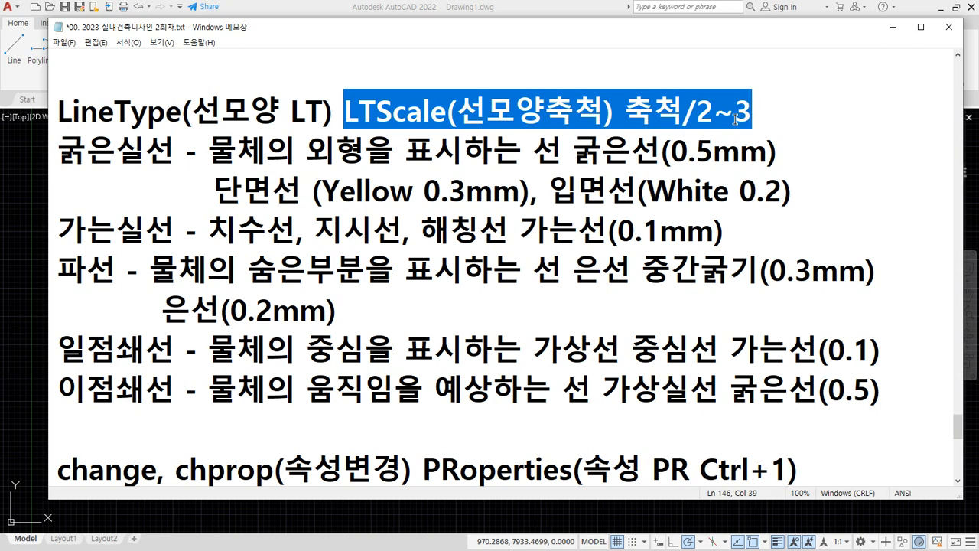
- Return to AutoCAD and set the linetype scale factor to 25 with LTSCALE
{"action": "left_click", "coordinate": [467, 6]}
{"action": "type", "text": "LTS"}
{"action": "key", "text": "Return"}
{"action": "type", "text": "25"}
{"action": "key", "text": "Return"}
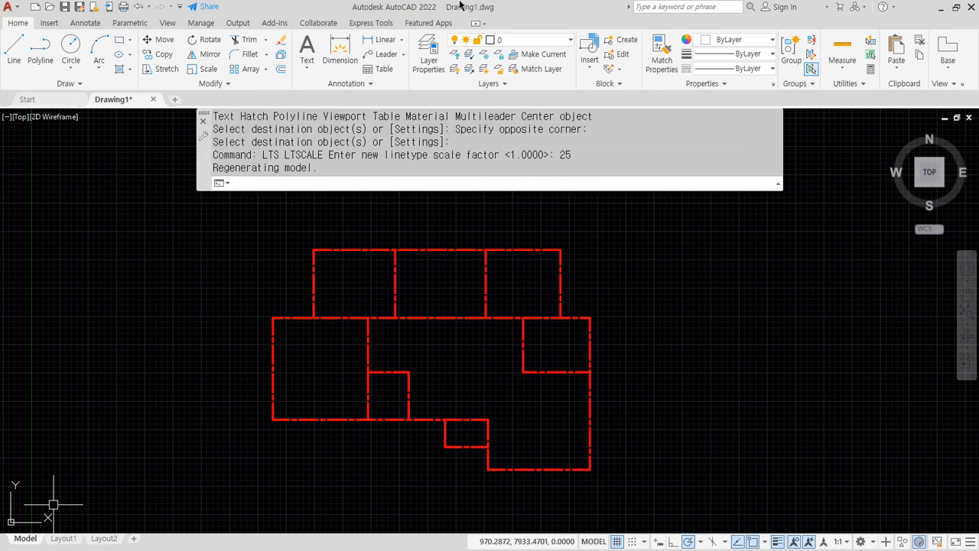
{"action": "scroll", "coordinate": [307, 436], "scroll_direction": "up", "scroll_amount": 5}
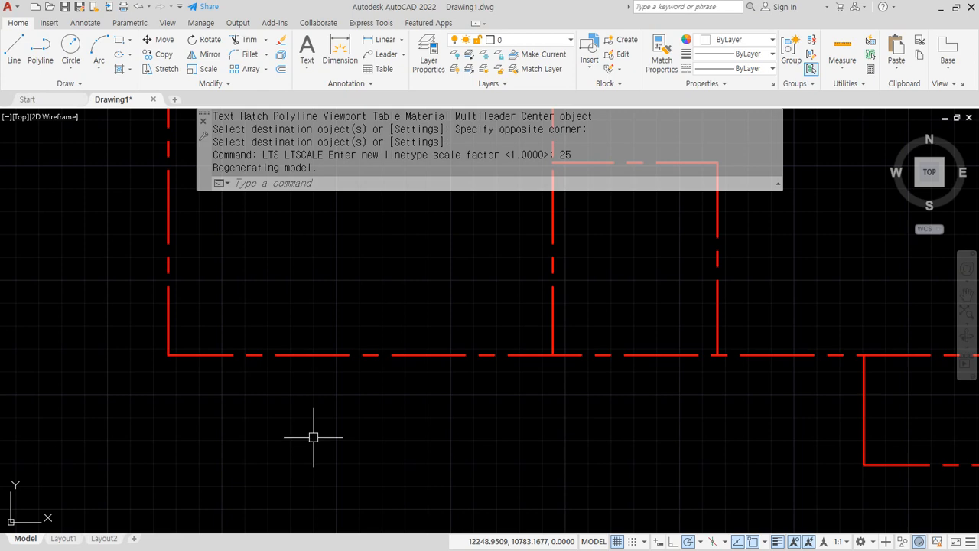
{"action": "scroll", "coordinate": [348, 465], "scroll_direction": "down", "scroll_amount": 3}
{"action": "scroll", "coordinate": [438, 371], "scroll_direction": "up", "scroll_amount": 1}
{"action": "middle_click_drag", "start_coordinate": [486, 373], "coordinate": [440, 399]}
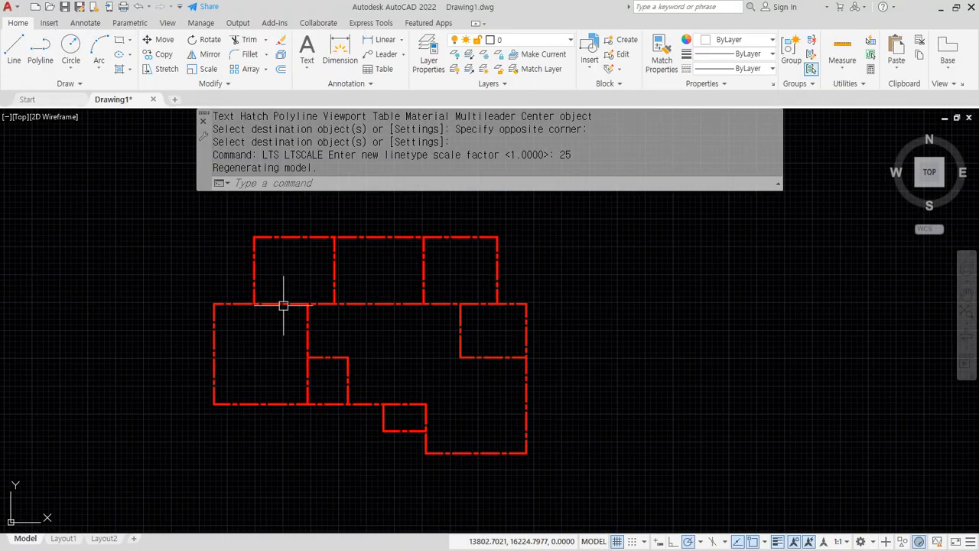
- Offset the outer left center line of the lower-left room by 100 to both sides
{"action": "scroll", "coordinate": [275, 310], "scroll_direction": "up", "scroll_amount": 2}
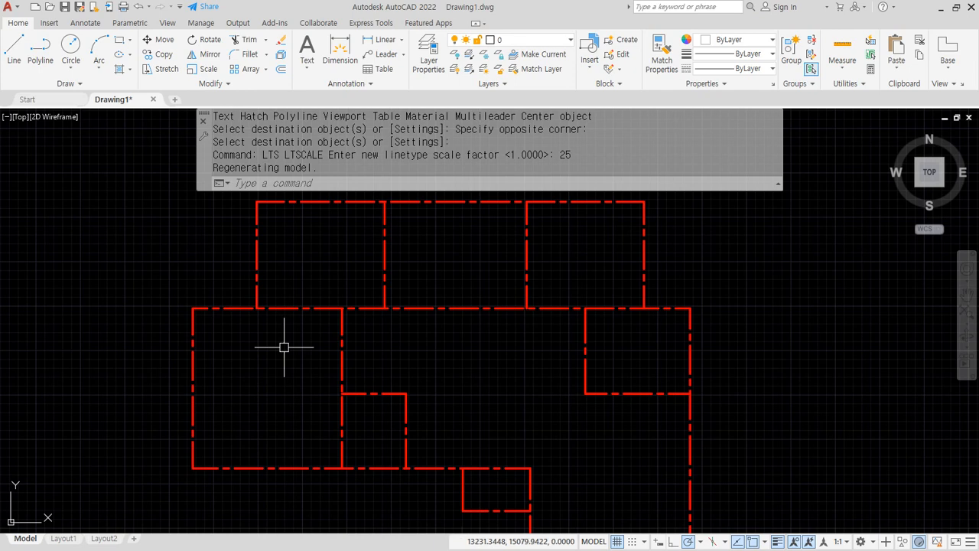
{"action": "scroll", "coordinate": [219, 430], "scroll_direction": "up", "scroll_amount": 2}
{"action": "scroll", "coordinate": [176, 449], "scroll_direction": "up", "scroll_amount": 2}
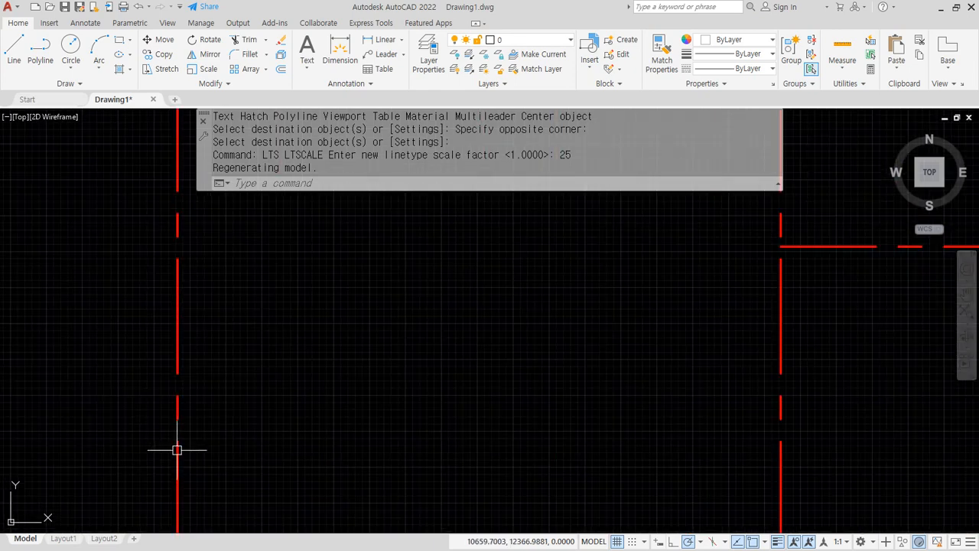
{"action": "key", "text": "space"}
{"action": "middle_click_drag", "start_coordinate": [201, 445], "coordinate": [215, 369]}
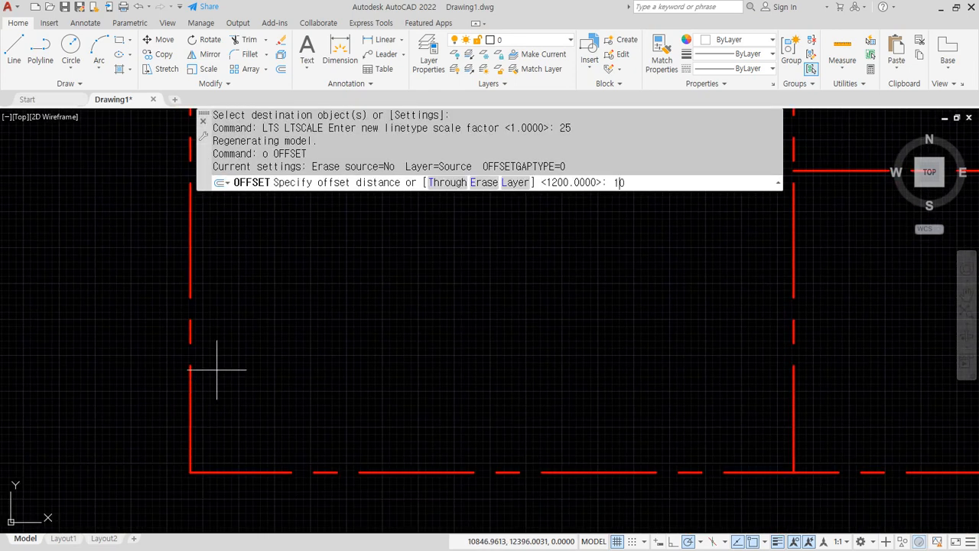
{"action": "key", "text": "Return"}
{"action": "left_click", "coordinate": [192, 393]}
{"action": "left_click", "coordinate": [258, 382]}
{"action": "left_click", "coordinate": [190, 394]}
{"action": "left_click", "coordinate": [108, 394]}
- Offset the long lower center line of the lower-left room by 100 upward and downward
{"action": "left_click", "coordinate": [245, 472]}
{"action": "left_click", "coordinate": [248, 415]}
{"action": "left_click", "coordinate": [237, 472]}
{"action": "left_click", "coordinate": [228, 505]}
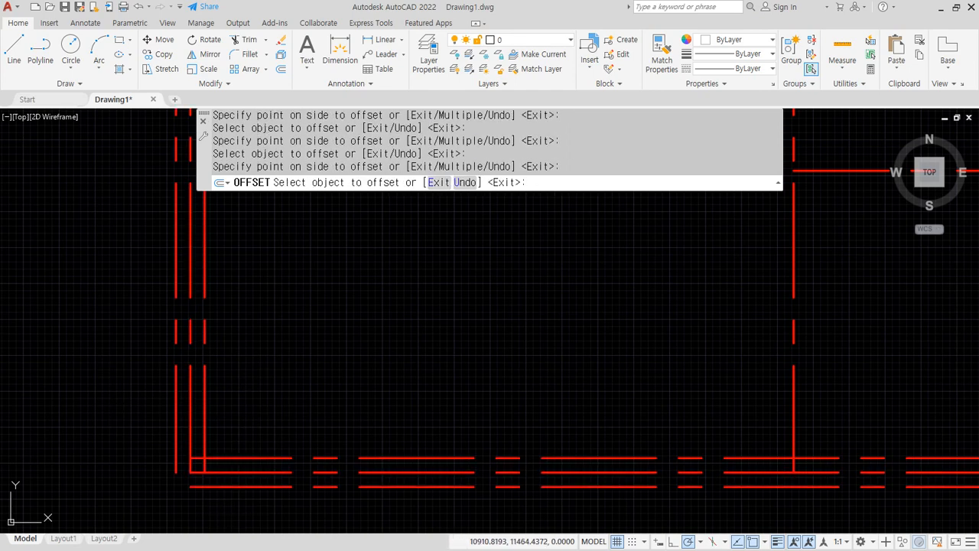
{"action": "key", "text": "Return"}
- Move the four offset lines around the lower-left corner to layer col and deselect them
{"action": "left_click", "coordinate": [211, 457]}
{"action": "left_click", "coordinate": [204, 447]}
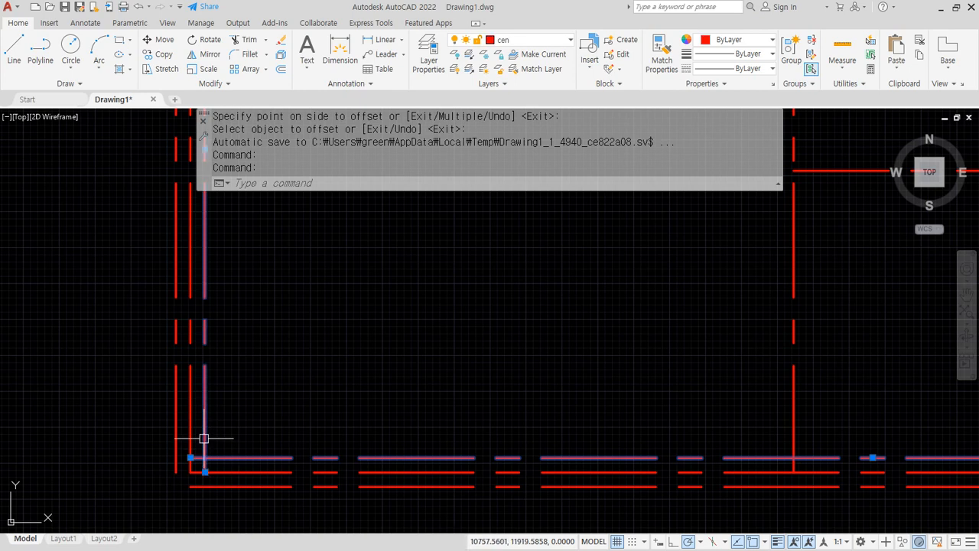
{"action": "left_click", "coordinate": [207, 486]}
{"action": "left_click", "coordinate": [176, 436]}
{"action": "left_click", "coordinate": [522, 40]}
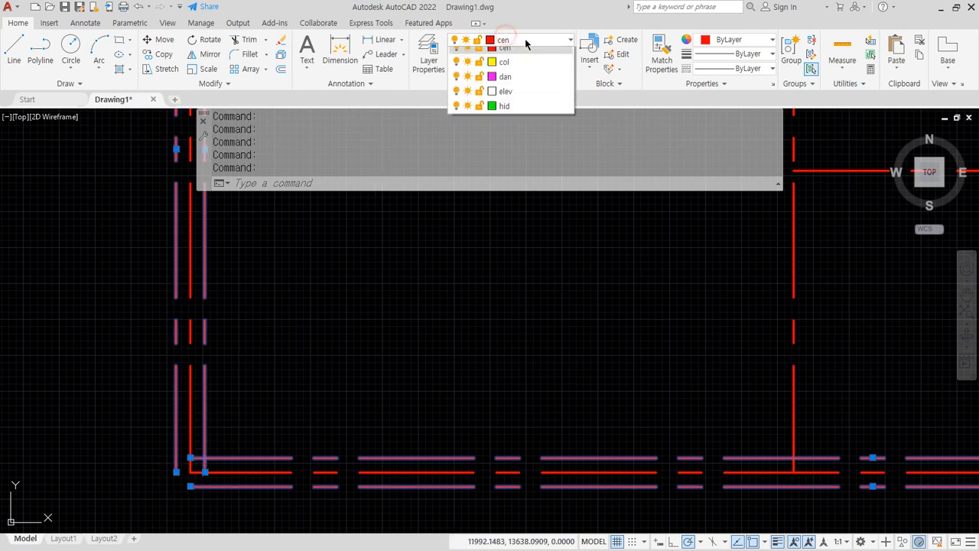
{"action": "left_click", "coordinate": [510, 85]}
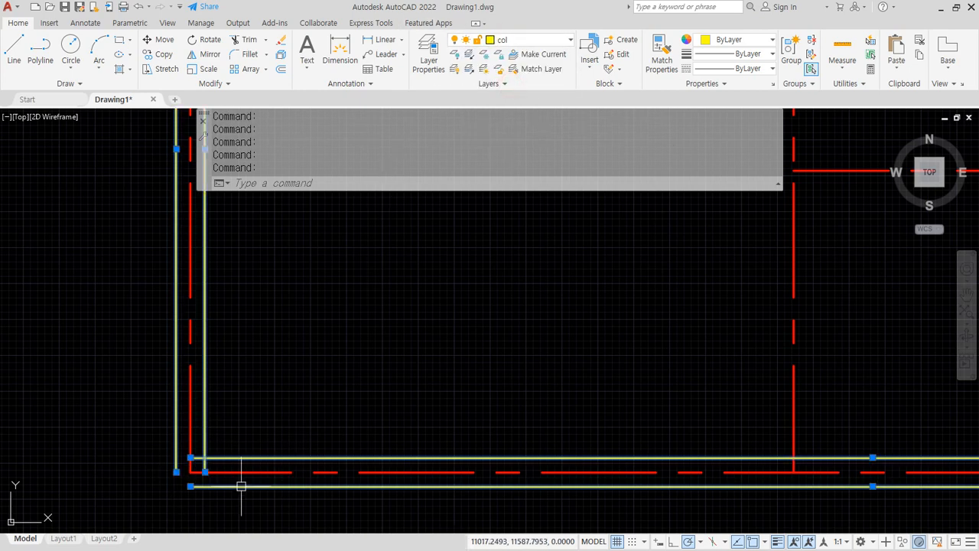
{"action": "key", "text": "Escape"}
- Trim the overlapping ends of the two inner yellow wall lines at the lower-left corner
{"action": "scroll", "coordinate": [230, 478], "scroll_direction": "up", "scroll_amount": 4}
{"action": "middle_click_drag", "start_coordinate": [214, 475], "coordinate": [290, 426]}
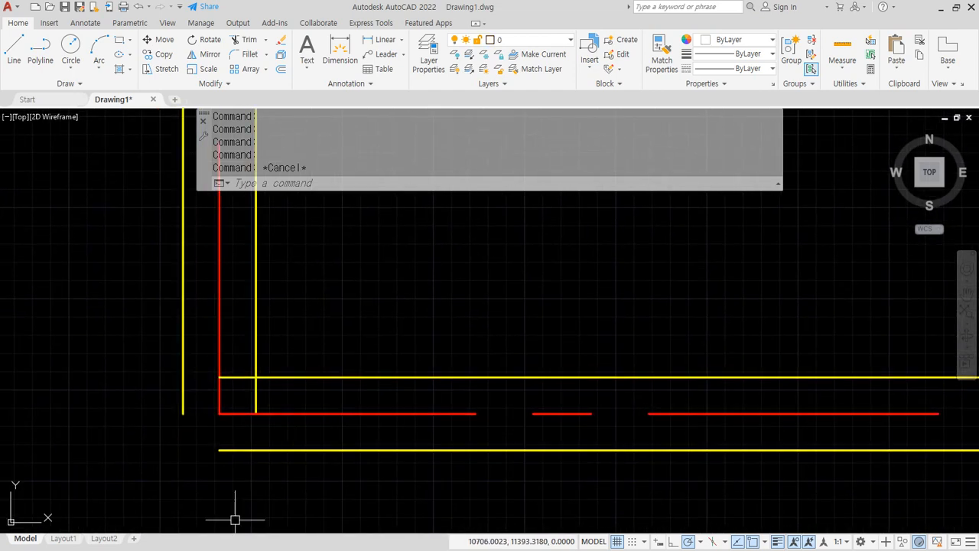
{"action": "type", "text": "tr"}
{"action": "key", "text": "Return"}
{"action": "left_click", "coordinate": [255, 393]}
{"action": "left_click", "coordinate": [239, 377]}
{"action": "key", "text": "Return"}
- Draw two connected helper lines around the outside of the lower-left wall corner
{"action": "type", "text": "l"}
{"action": "key", "text": "Return"}
{"action": "left_click", "coordinate": [140, 349]}
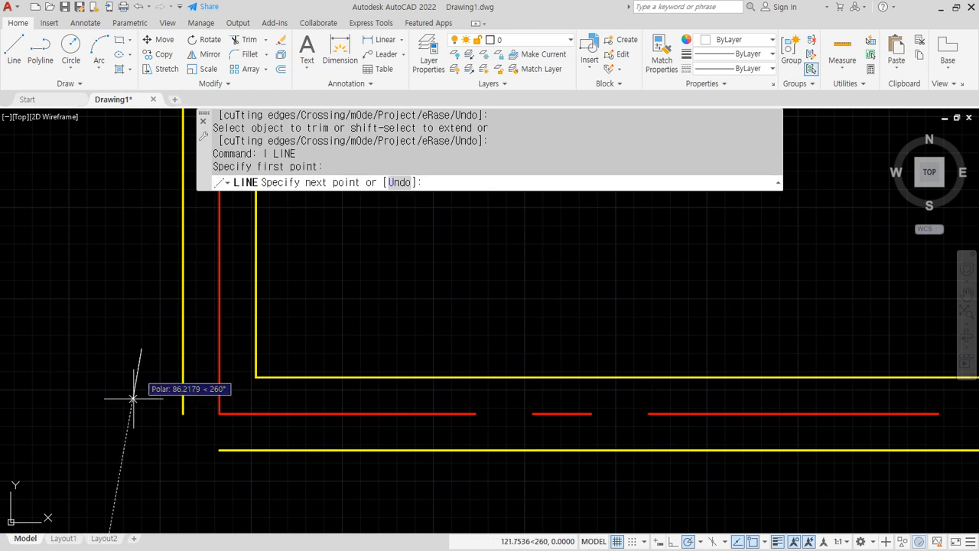
{"action": "left_click", "coordinate": [124, 505]}
{"action": "left_click", "coordinate": [303, 505]}
{"action": "key", "text": "Return"}
- Extend the outer horizontal wall line to the slanted helper line, and the outer vertical wall line down to the horizontal one
{"action": "type", "text": "ex"}
{"action": "key", "text": "Return"}
{"action": "left_click", "coordinate": [233, 452]}
{"action": "left_click", "coordinate": [196, 420]}
{"action": "left_click", "coordinate": [183, 406]}
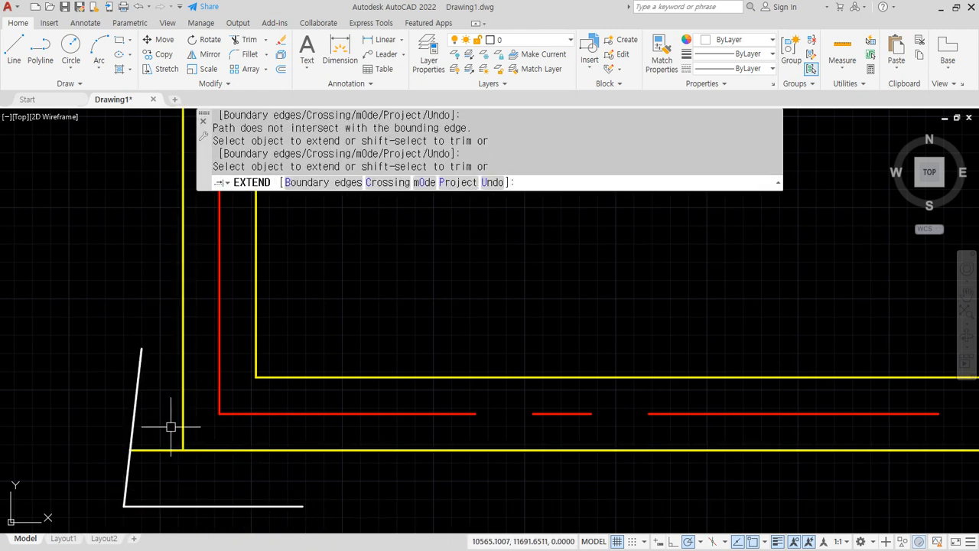
{"action": "key", "text": "Return"}
- Trim the outer horizontal wall line's overhang at the corner and erase both helper lines
{"action": "type", "text": "tr"}
{"action": "key", "text": "Return"}
{"action": "left_click", "coordinate": [160, 448]}
{"action": "key", "text": "Return"}
{"action": "left_click", "coordinate": [153, 455]}
{"action": "left_click", "coordinate": [72, 489]}
{"action": "left_click", "coordinate": [153, 514]}
{"action": "left_click", "coordinate": [128, 488]}
{"action": "type", "text": "e"}
{"action": "key", "text": "Return"}
{"action": "scroll", "coordinate": [245, 361], "scroll_direction": "down", "scroll_amount": 6}
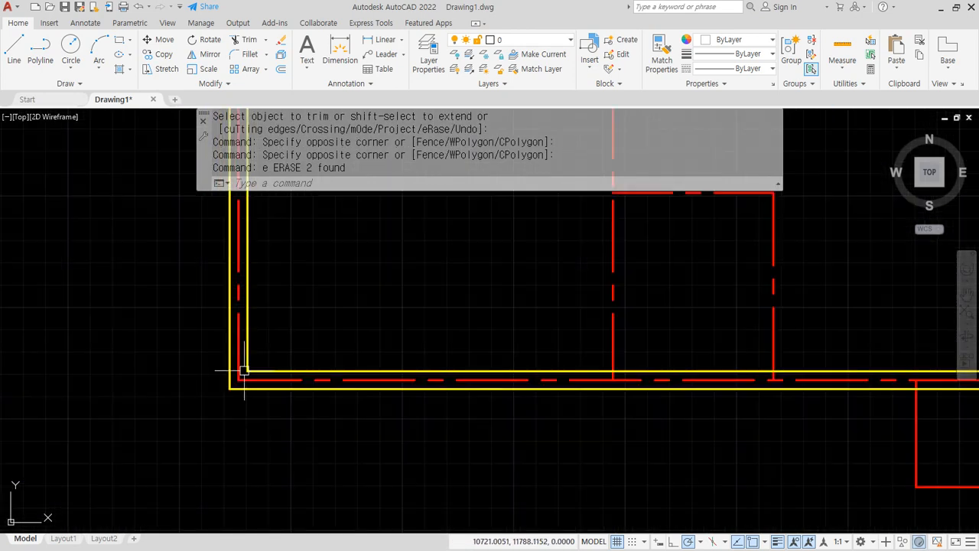
- Offset the lower-left room's right-hand center line by 100 to both sides
{"action": "middle_click_drag", "start_coordinate": [637, 295], "coordinate": [599, 345]}
{"action": "type", "text": "o"}
{"action": "key", "text": "Return"}
{"action": "type", "text": "1"}
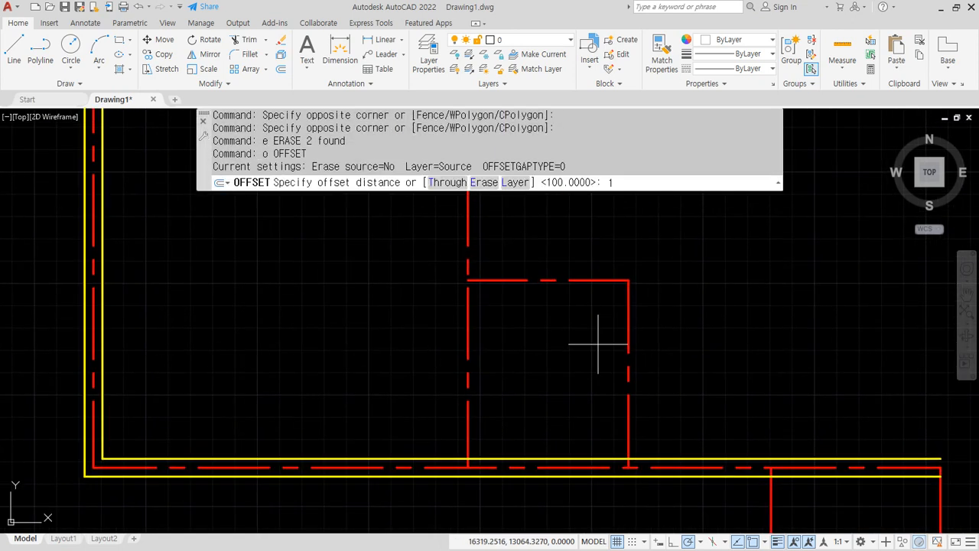
{"action": "type", "text": "00"}
{"action": "key", "text": "Return"}
{"action": "left_click", "coordinate": [466, 324]}
{"action": "left_click", "coordinate": [417, 323]}
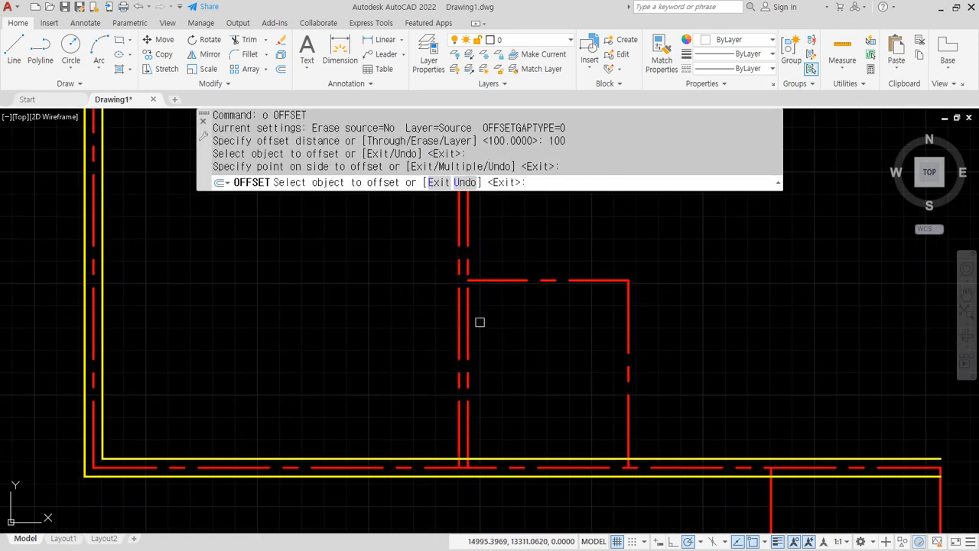
{"action": "left_click", "coordinate": [470, 323]}
{"action": "left_click", "coordinate": [542, 301]}
- Offset the upper and right center lines of the small room beside the lower-left room by 100 to both sides
{"action": "left_click", "coordinate": [546, 279]}
{"action": "left_click", "coordinate": [553, 269]}
{"action": "left_click", "coordinate": [546, 279]}
{"action": "left_click", "coordinate": [539, 337]}
{"action": "left_click", "coordinate": [628, 332]}
{"action": "left_click", "coordinate": [559, 348]}
{"action": "left_click", "coordinate": [629, 333]}
{"action": "left_click", "coordinate": [645, 329]}
- Offset the left and lower center lines of the small room projecting below the long wall by 100 to both sides
{"action": "middle_click_drag", "start_coordinate": [733, 425], "coordinate": [448, 291]}
{"action": "left_click", "coordinate": [483, 381]}
{"action": "left_click", "coordinate": [480, 382]}
{"action": "left_click", "coordinate": [489, 381]}
{"action": "left_click", "coordinate": [585, 377]}
{"action": "left_click", "coordinate": [548, 441]}
{"action": "left_click", "coordinate": [542, 413]}
{"action": "left_click", "coordinate": [536, 439]}
{"action": "left_click", "coordinate": [596, 463]}
- Offset the left and lower center lines of the large lower-right room by 100 to both sides
{"action": "left_click", "coordinate": [650, 483]}
{"action": "left_click", "coordinate": [589, 482]}
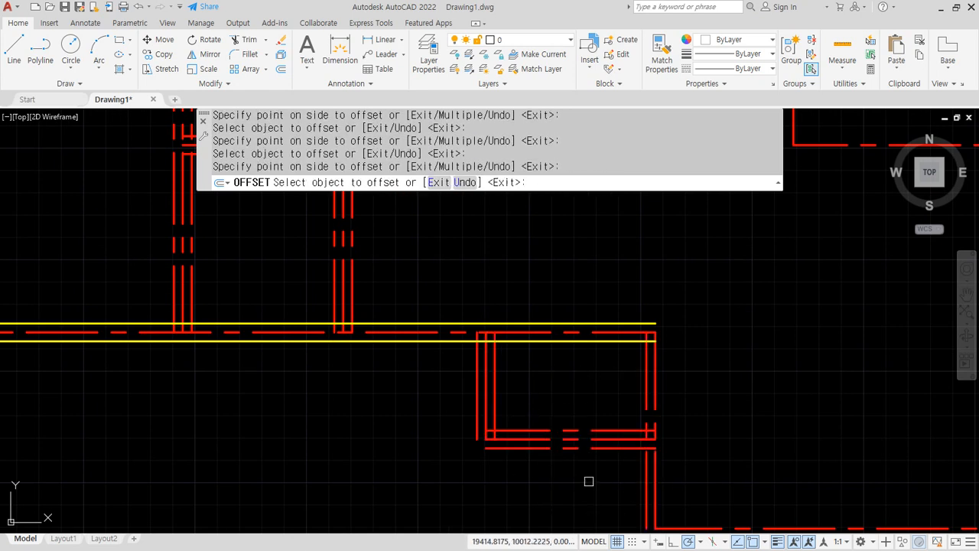
{"action": "middle_click_drag", "start_coordinate": [731, 501], "coordinate": [370, 262]}
{"action": "left_click", "coordinate": [405, 286]}
{"action": "left_click", "coordinate": [413, 284]}
{"action": "left_click", "coordinate": [420, 288]}
{"action": "left_click", "coordinate": [442, 327]}
- Offset the plan's outer right center line by 100 to both sides
{"action": "middle_click_drag", "start_coordinate": [643, 226], "coordinate": [471, 356]}
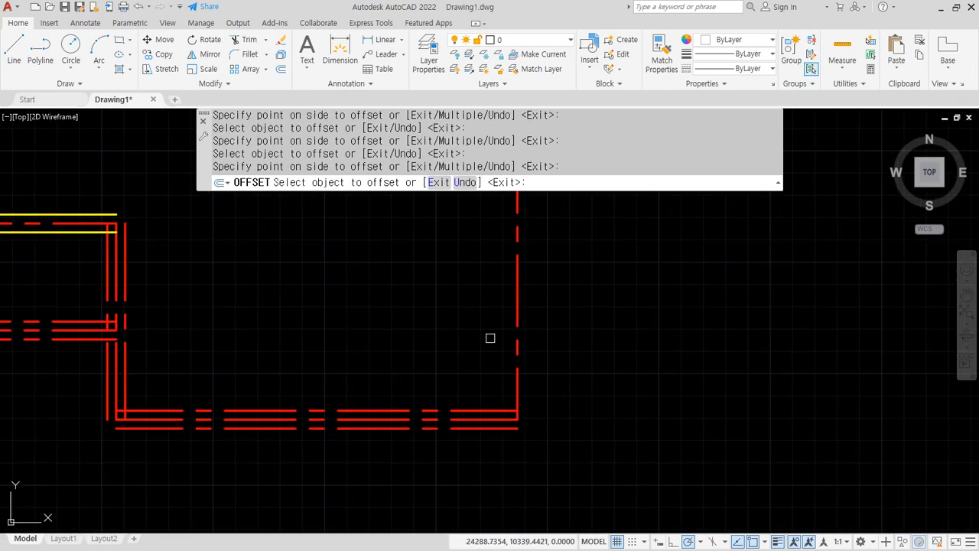
{"action": "left_click", "coordinate": [514, 293]}
{"action": "left_click", "coordinate": [498, 304]}
{"action": "left_click", "coordinate": [518, 298]}
{"action": "left_click", "coordinate": [546, 298]}
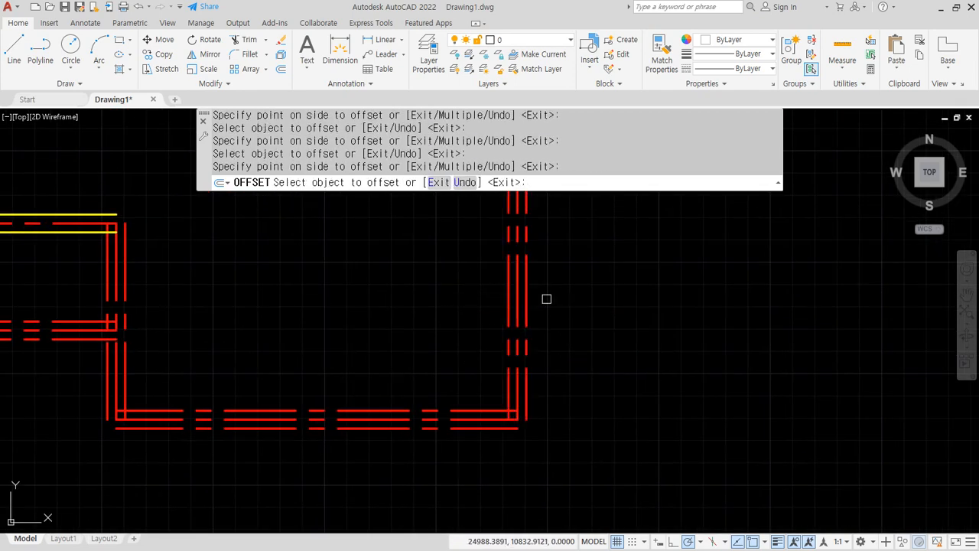
- Offset the lower and left center lines of the small room at the upper right by 100 to both sides
{"action": "scroll", "coordinate": [390, 306], "scroll_direction": "down", "scroll_amount": 2}
{"action": "middle_click_drag", "start_coordinate": [386, 193], "coordinate": [414, 339]}
{"action": "scroll", "coordinate": [414, 339], "scroll_direction": "up", "scroll_amount": 1}
{"action": "left_click", "coordinate": [402, 373]}
{"action": "left_click", "coordinate": [413, 349]}
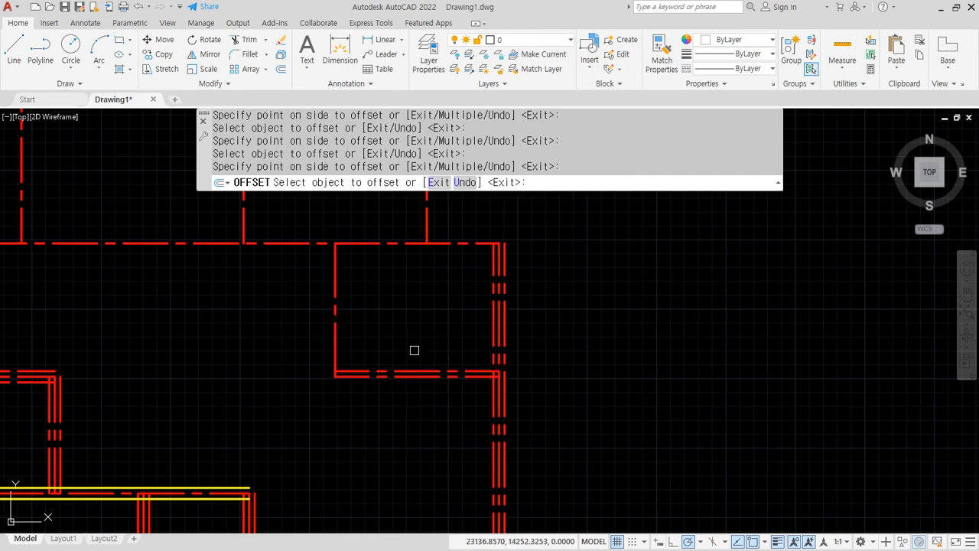
{"action": "left_click", "coordinate": [412, 379]}
{"action": "left_click", "coordinate": [360, 364]}
{"action": "left_click", "coordinate": [332, 326]}
{"action": "left_click", "coordinate": [386, 334]}
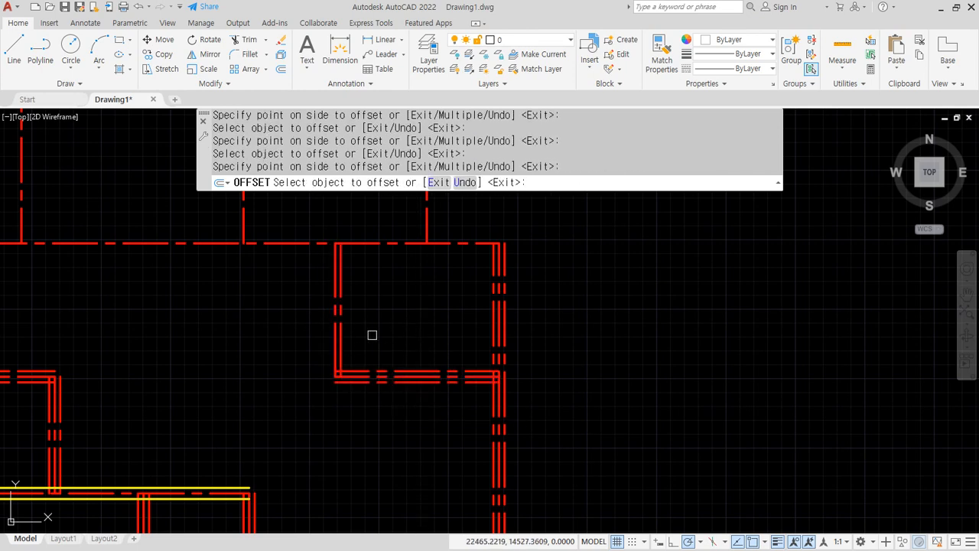
{"action": "scroll", "coordinate": [334, 331], "scroll_direction": "up", "scroll_amount": 2}
{"action": "left_click", "coordinate": [335, 331]}
{"action": "left_click", "coordinate": [282, 332]}
- Offset the long horizontal center line beneath the uppermost row of rooms by 100 upward and downward
{"action": "scroll", "coordinate": [494, 407], "scroll_direction": "down", "scroll_amount": 2}
{"action": "middle_click_drag", "start_coordinate": [511, 295], "coordinate": [481, 359]}
{"action": "scroll", "coordinate": [481, 359], "scroll_direction": "up", "scroll_amount": 2}
{"action": "left_click", "coordinate": [480, 346]}
{"action": "left_click", "coordinate": [471, 310]}
{"action": "left_click", "coordinate": [473, 346]}
{"action": "left_click", "coordinate": [494, 387]}
- Offset the right outer center line of the uppermost row by 100 to both sides
{"action": "left_click", "coordinate": [511, 296]}
{"action": "left_click", "coordinate": [567, 275]}
{"action": "left_click", "coordinate": [512, 286]}
{"action": "left_click", "coordinate": [448, 286]}
- Offset the topmost horizontal center line by 100 upward and downward
{"action": "scroll", "coordinate": [448, 286], "scroll_direction": "down", "scroll_amount": 3}
{"action": "middle_click_drag", "start_coordinate": [448, 286], "coordinate": [357, 350]}
{"action": "scroll", "coordinate": [357, 350], "scroll_direction": "up", "scroll_amount": 3}
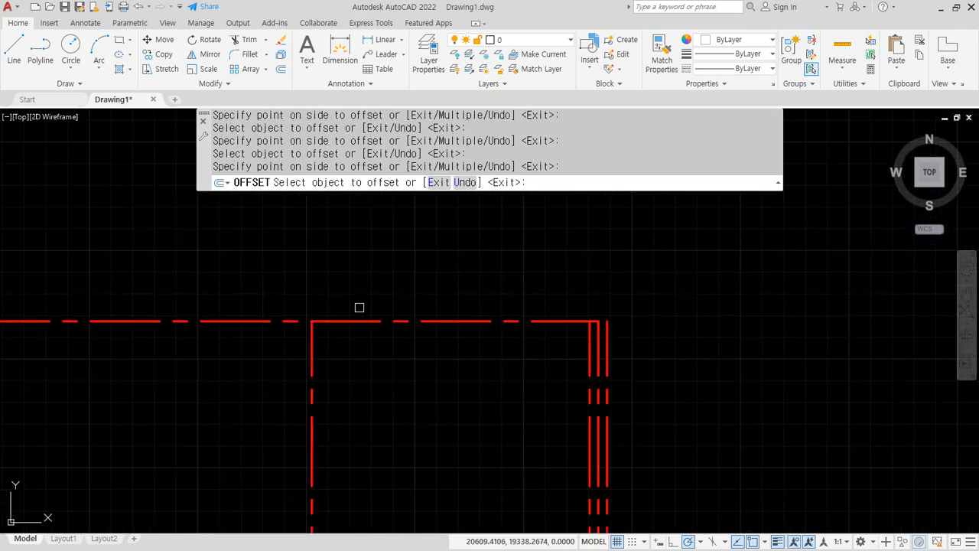
{"action": "left_click", "coordinate": [359, 321]}
{"action": "left_click", "coordinate": [360, 296]}
{"action": "left_click", "coordinate": [357, 321]}
{"action": "left_click", "coordinate": [344, 367]}
- Offset the two dividing center lines inside the uppermost row of rooms by 100 to both sides
{"action": "left_click", "coordinate": [312, 377]}
{"action": "left_click", "coordinate": [356, 370]}
{"action": "left_click", "coordinate": [311, 372]}
{"action": "left_click", "coordinate": [305, 372]}
{"action": "scroll", "coordinate": [169, 395], "scroll_direction": "down", "scroll_amount": 4}
{"action": "middle_click_drag", "start_coordinate": [168, 396], "coordinate": [460, 304]}
{"action": "scroll", "coordinate": [395, 324], "scroll_direction": "up", "scroll_amount": 4}
{"action": "left_click", "coordinate": [369, 337]}
{"action": "left_click", "coordinate": [400, 330]}
{"action": "left_click", "coordinate": [363, 328]}
{"action": "left_click", "coordinate": [318, 325]}
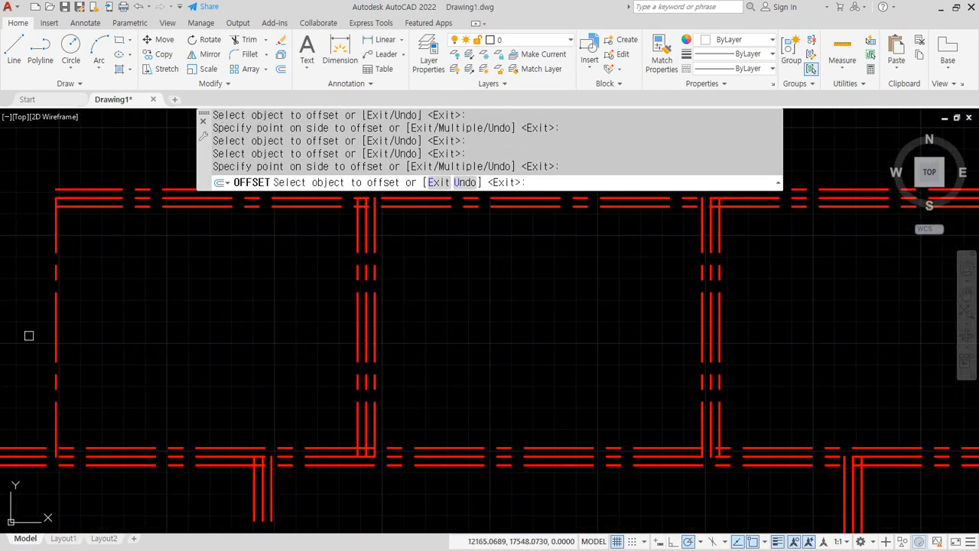
- Offset the left outer center line of the uppermost row of rooms by 100 to both sides
{"action": "left_click", "coordinate": [55, 323]}
{"action": "left_click", "coordinate": [110, 322]}
{"action": "left_click", "coordinate": [39, 326]}
{"action": "left_click", "coordinate": [54, 324]}
{"action": "left_click", "coordinate": [31, 341]}
{"action": "key", "text": "space"}
- Match the properties of the yellow lower wall line onto the offset lines of the two vertical partitions standing on that wall
{"action": "scroll", "coordinate": [191, 426], "scroll_direction": "down", "scroll_amount": 2}
{"action": "mouse_move", "coordinate": [191, 425]}
{"action": "middle_mouse_down"}
{"action": "mouse_move", "coordinate": [225, 396]}
{"action": "mouse_move", "coordinate": [244, 268]}
{"action": "mouse_move", "coordinate": [236, 360]}
{"action": "middle_mouse_up"}
{"action": "scroll", "coordinate": [238, 383], "scroll_direction": "down", "scroll_amount": 2}
{"action": "middle_click_drag", "start_coordinate": [240, 397], "coordinate": [249, 367]}
{"action": "scroll", "coordinate": [234, 284], "scroll_direction": "up", "scroll_amount": 2}
{"action": "middle_click_drag", "start_coordinate": [234, 284], "coordinate": [247, 313]}
{"action": "scroll", "coordinate": [244, 312], "scroll_direction": "up", "scroll_amount": 2}
{"action": "scroll", "coordinate": [260, 367], "scroll_direction": "down", "scroll_amount": 2}
{"action": "scroll", "coordinate": [157, 507], "scroll_direction": "up", "scroll_amount": 2}
{"action": "middle_click_drag", "start_coordinate": [158, 507], "coordinate": [161, 406]}
{"action": "scroll", "coordinate": [183, 313], "scroll_direction": "up", "scroll_amount": 3}
{"action": "type", "text": "ma"}
{"action": "key", "text": "Return"}
{"action": "left_click", "coordinate": [229, 377]}
{"action": "middle_click_drag", "start_coordinate": [522, 272], "coordinate": [194, 349]}
{"action": "left_click", "coordinate": [335, 366]}
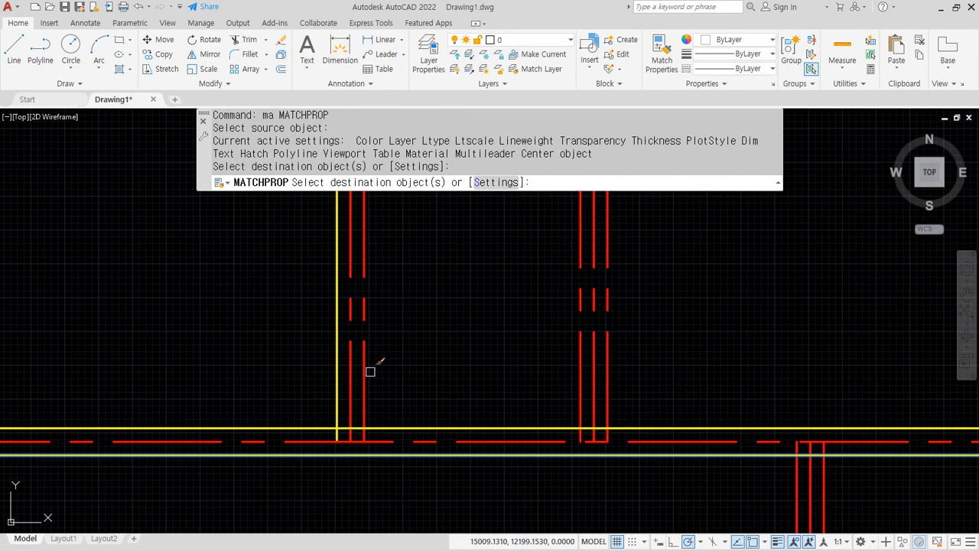
{"action": "left_click", "coordinate": [364, 374]}
{"action": "left_click", "coordinate": [579, 383]}
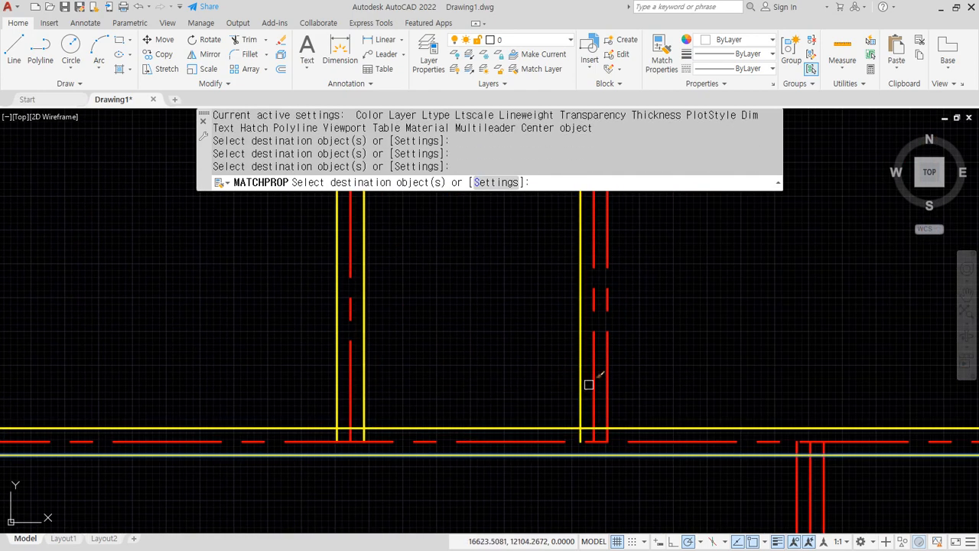
{"action": "left_click", "coordinate": [609, 378]}
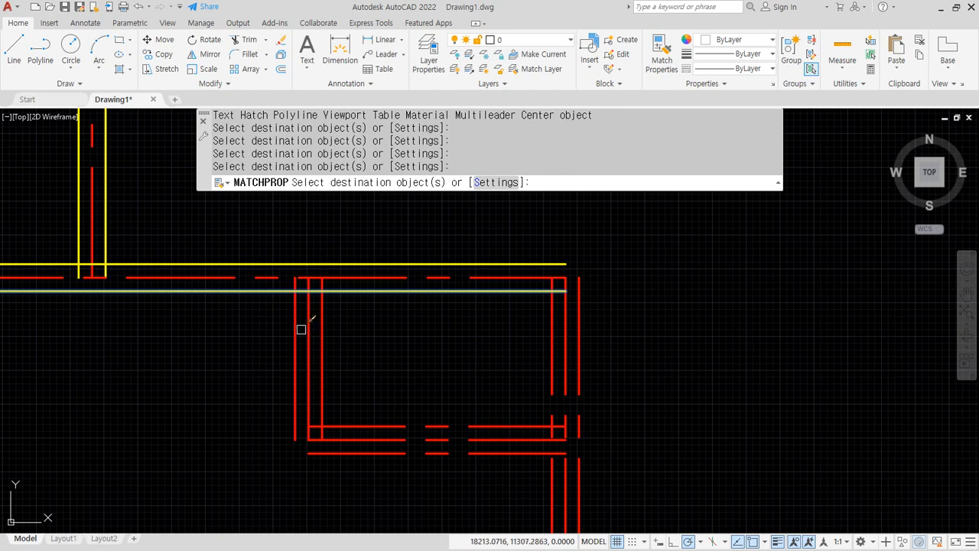
- Match the offset lines around the small lower room and at the plan's lower-right outer corner to the yellow wall line
{"action": "left_click", "coordinate": [296, 334]}
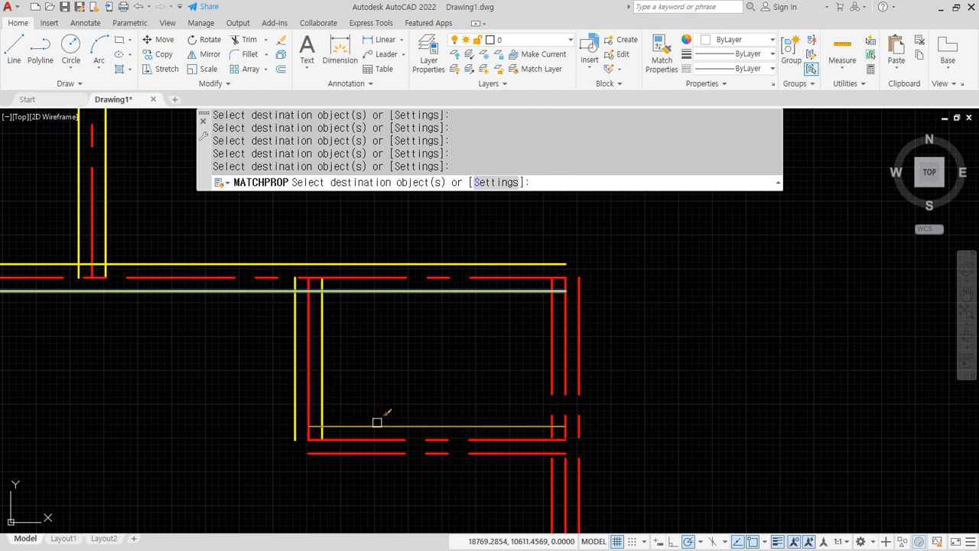
{"action": "left_click", "coordinate": [552, 350]}
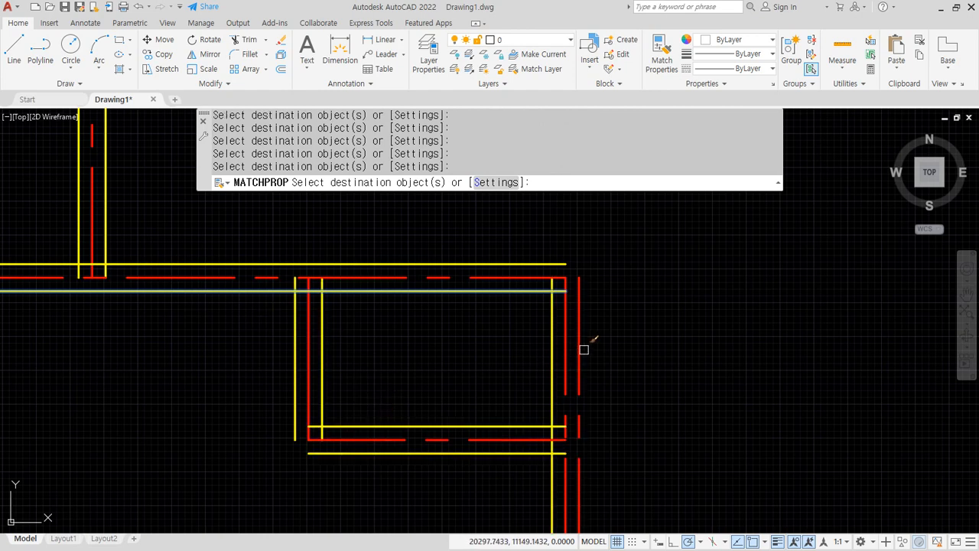
{"action": "scroll", "coordinate": [579, 353], "scroll_direction": "down", "scroll_amount": 5}
{"action": "scroll", "coordinate": [393, 313], "scroll_direction": "up", "scroll_amount": 4}
{"action": "scroll", "coordinate": [494, 389], "scroll_direction": "up", "scroll_amount": 2}
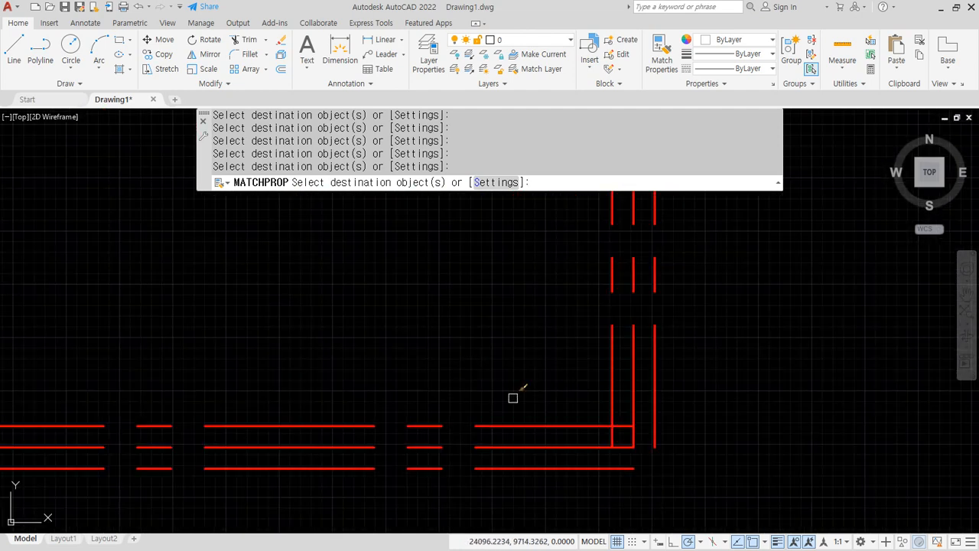
{"action": "left_click", "coordinate": [609, 422]}
{"action": "left_click", "coordinate": [627, 467]}
{"action": "left_click", "coordinate": [651, 442]}
{"action": "left_click", "coordinate": [662, 440]}
- Match the offset lines of the right-hand room's lower and left walls to the yellow wall line
{"action": "scroll", "coordinate": [568, 280], "scroll_direction": "down", "scroll_amount": 6}
{"action": "scroll", "coordinate": [485, 313], "scroll_direction": "up", "scroll_amount": 3}
{"action": "scroll", "coordinate": [494, 409], "scroll_direction": "up", "scroll_amount": 5}
{"action": "left_click", "coordinate": [512, 405]}
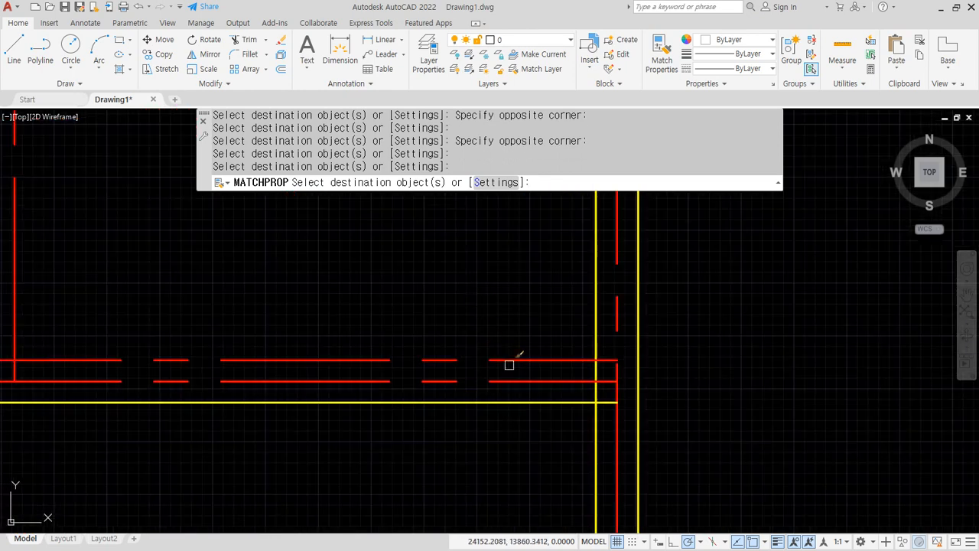
{"action": "left_click", "coordinate": [507, 359]}
{"action": "scroll", "coordinate": [356, 319], "scroll_direction": "down", "scroll_amount": 4}
{"action": "middle_click_drag", "start_coordinate": [357, 320], "coordinate": [490, 444]}
{"action": "scroll", "coordinate": [356, 283], "scroll_direction": "up", "scroll_amount": 2}
{"action": "left_click", "coordinate": [397, 295]}
{"action": "left_click", "coordinate": [354, 271]}
{"action": "left_click", "coordinate": [338, 287]}
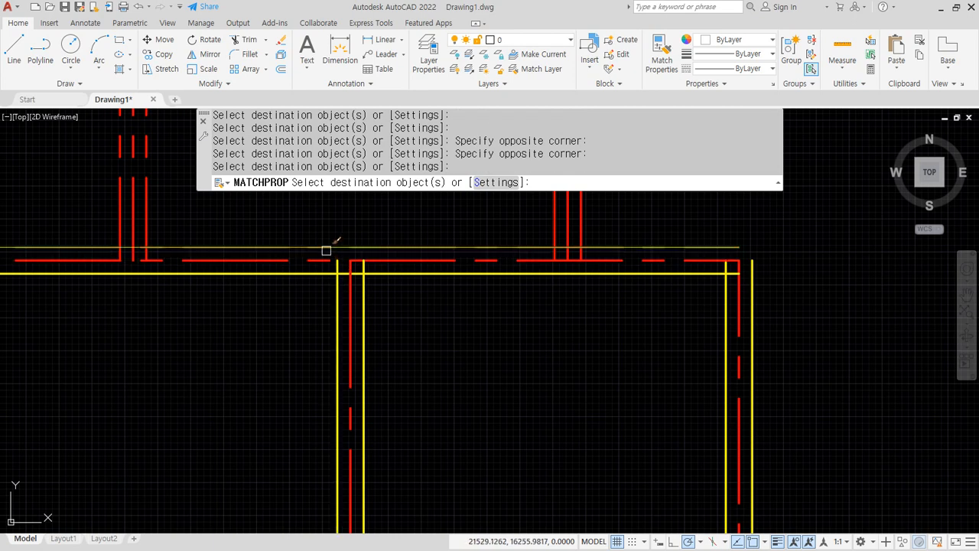
- Match the offset lines of the uppermost row's right outer wall, right divider and top wall to the yellow wall line
{"action": "left_click", "coordinate": [448, 249]}
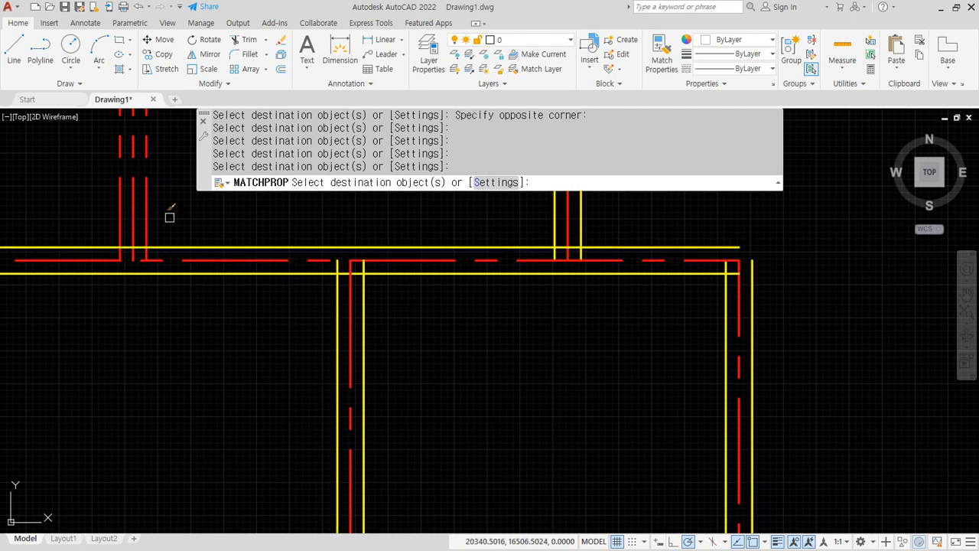
{"action": "middle_click_drag", "start_coordinate": [149, 218], "coordinate": [246, 478]}
{"action": "left_click", "coordinate": [243, 246]}
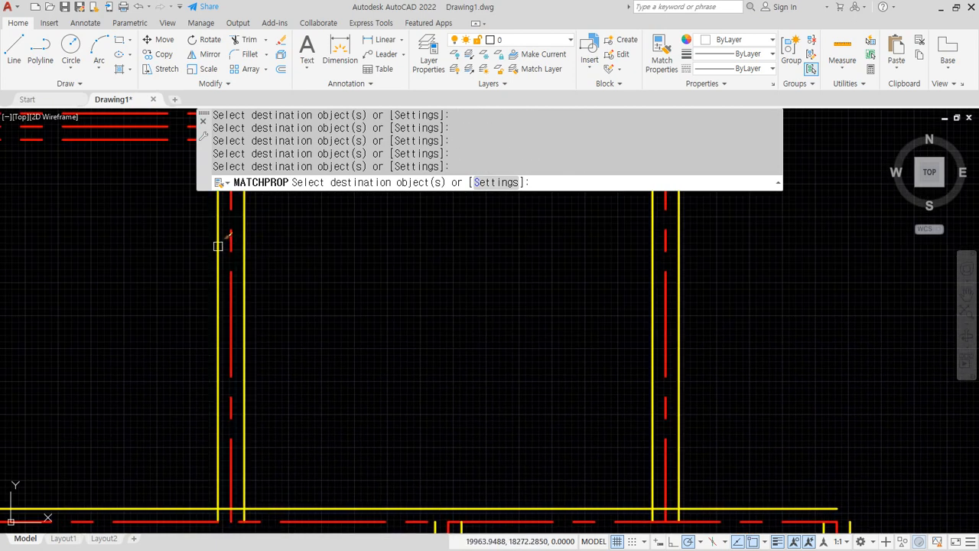
{"action": "middle_click_drag", "start_coordinate": [161, 216], "coordinate": [211, 448]}
{"action": "left_click", "coordinate": [322, 335]}
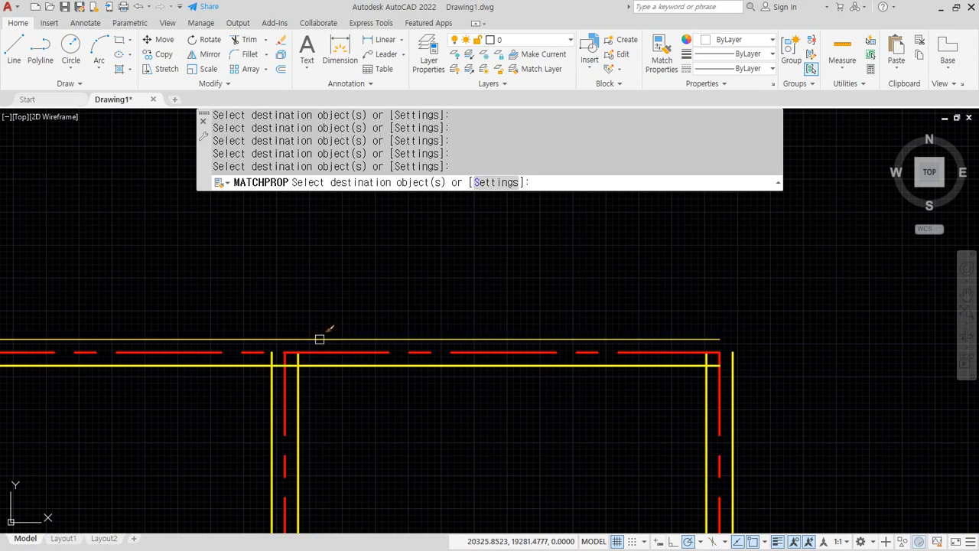
- Match the remaining offset lines, including the uppermost row's left divider and left outer wall, to the yellow wall line
{"action": "scroll", "coordinate": [324, 332], "scroll_direction": "down", "scroll_amount": 4}
{"action": "scroll", "coordinate": [286, 321], "scroll_direction": "up", "scroll_amount": 4}
{"action": "left_click", "coordinate": [193, 304]}
{"action": "left_click", "coordinate": [164, 299]}
{"action": "mouse_move", "coordinate": [146, 305]}
{"action": "middle_mouse_down"}
{"action": "mouse_move", "coordinate": [349, 326]}
{"action": "mouse_move", "coordinate": [582, 326]}
{"action": "middle_mouse_up"}
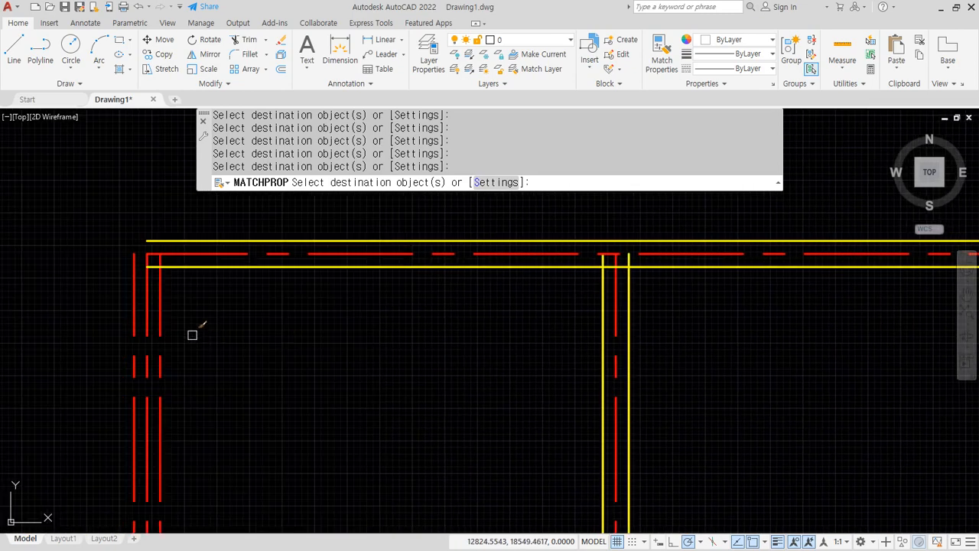
{"action": "left_click", "coordinate": [132, 299]}
{"action": "scroll", "coordinate": [115, 331], "scroll_direction": "down", "scroll_amount": 2}
{"action": "middle_click_drag", "start_coordinate": [122, 332], "coordinate": [201, 203]}
{"action": "scroll", "coordinate": [365, 445], "scroll_direction": "up", "scroll_amount": 1}
{"action": "middle_click_drag", "start_coordinate": [364, 445], "coordinate": [303, 323]}
{"action": "scroll", "coordinate": [302, 323], "scroll_direction": "up", "scroll_amount": 2}
{"action": "key", "text": "Return"}
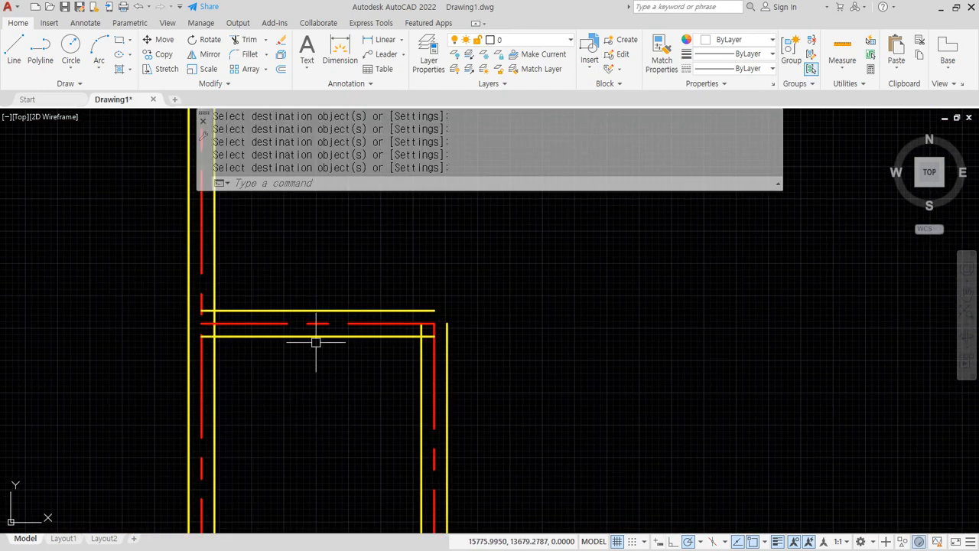
{"action": "scroll", "coordinate": [294, 360], "scroll_direction": "down", "scroll_amount": 3}
{"action": "middle_click_drag", "start_coordinate": [300, 405], "coordinate": [244, 422]}
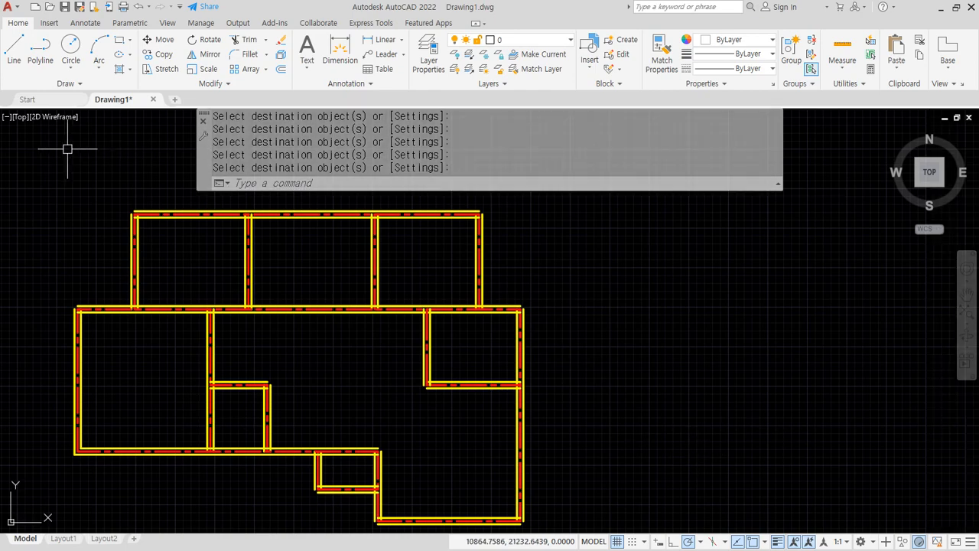
{"action": "scroll", "coordinate": [94, 248], "scroll_direction": "up", "scroll_amount": 8}
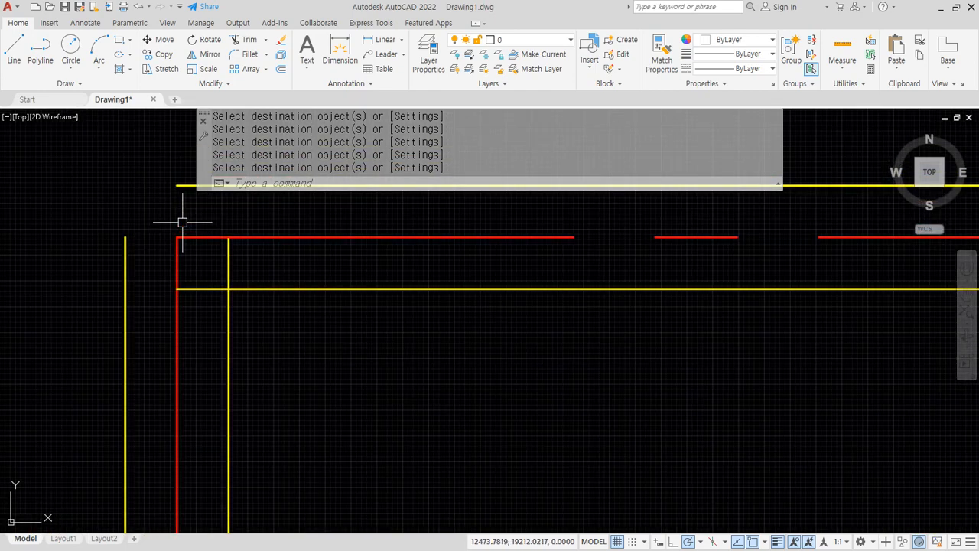
{"action": "middle_click_drag", "start_coordinate": [133, 236], "coordinate": [230, 280]}
{"action": "type", "text": "l"}
{"action": "key", "text": "Return"}
{"action": "key", "text": "Escape"}
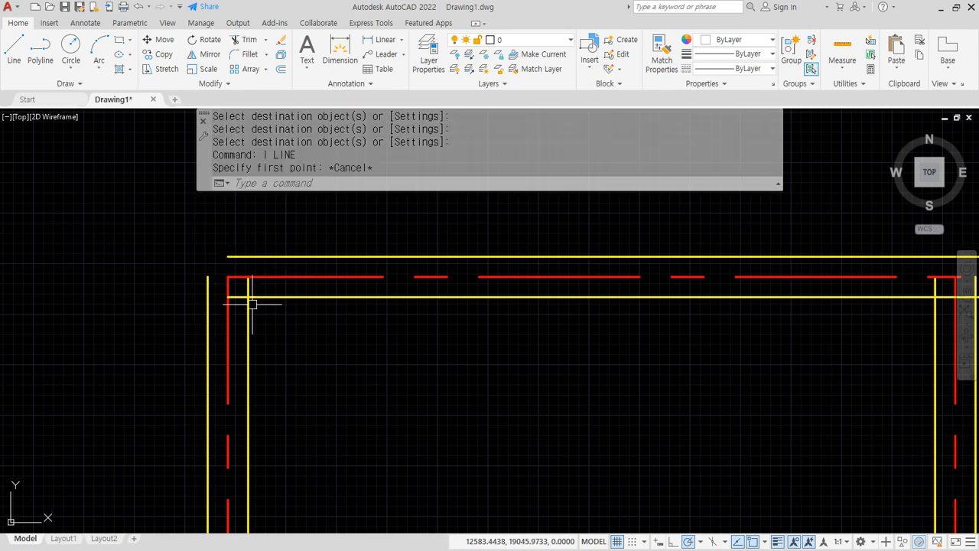
- Trim the crossing inner wall lines at the top-left corner of the uppermost row
{"action": "scroll", "coordinate": [249, 273], "scroll_direction": "up", "scroll_amount": 4}
{"action": "type", "text": "tr"}
{"action": "key", "text": "Return"}
{"action": "left_click", "coordinate": [242, 271]}
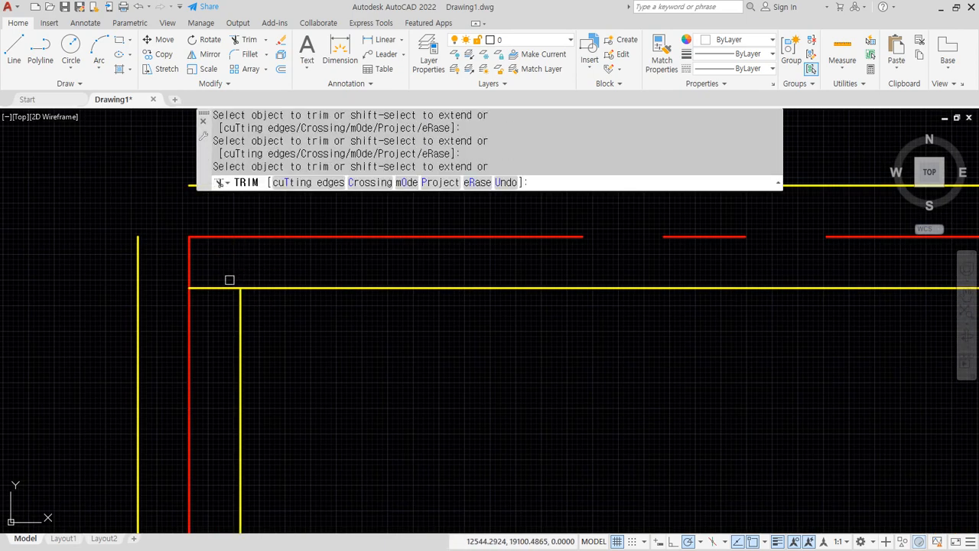
{"action": "left_click", "coordinate": [223, 288]}
- Trim the overlapping wall lines where the uppermost row's left divider meets the top wall
{"action": "scroll", "coordinate": [288, 332], "scroll_direction": "down", "scroll_amount": 3}
{"action": "middle_click_drag", "start_coordinate": [650, 324], "coordinate": [256, 238]}
{"action": "scroll", "coordinate": [256, 237], "scroll_direction": "up", "scroll_amount": 2}
{"action": "left_click", "coordinate": [396, 213]}
{"action": "left_click", "coordinate": [415, 230]}
{"action": "left_click", "coordinate": [438, 229]}
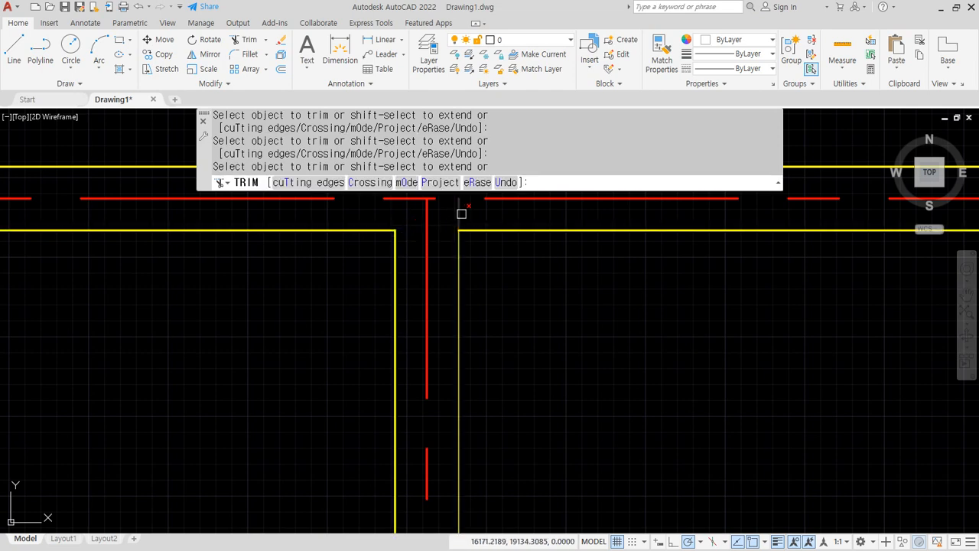
- Trim the wall overlaps where the right divider meets the top wall and at the uppermost row's top-right corner
{"action": "scroll", "coordinate": [518, 297], "scroll_direction": "down", "scroll_amount": 3}
{"action": "scroll", "coordinate": [413, 284], "scroll_direction": "up", "scroll_amount": 5}
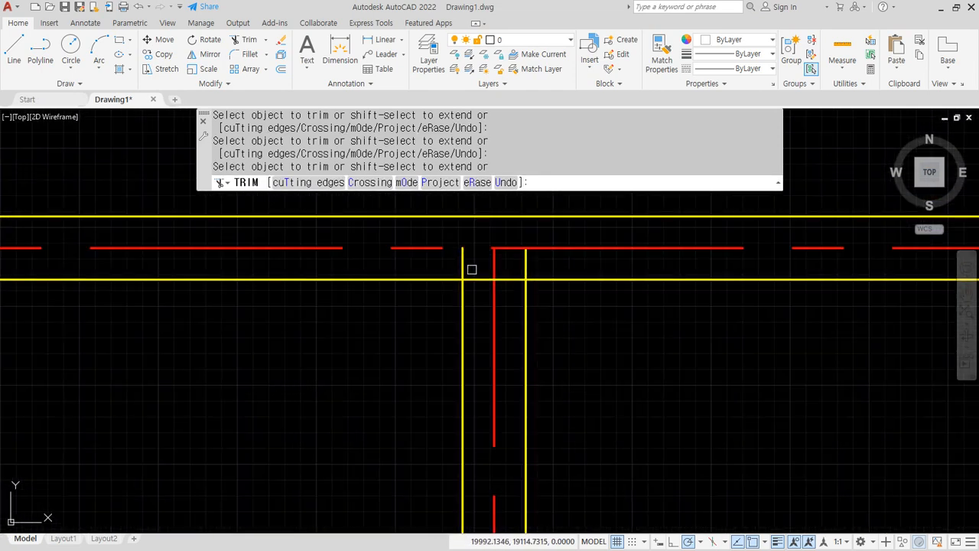
{"action": "left_click", "coordinate": [515, 277]}
{"action": "scroll", "coordinate": [523, 269], "scroll_direction": "down", "scroll_amount": 3}
{"action": "scroll", "coordinate": [433, 286], "scroll_direction": "up", "scroll_amount": 3}
- Trim the wall overlaps below the uppermost row's right outer wall and at the right-hand room's top-right corner
{"action": "scroll", "coordinate": [475, 252], "scroll_direction": "down", "scroll_amount": 3}
{"action": "scroll", "coordinate": [437, 276], "scroll_direction": "up", "scroll_amount": 4}
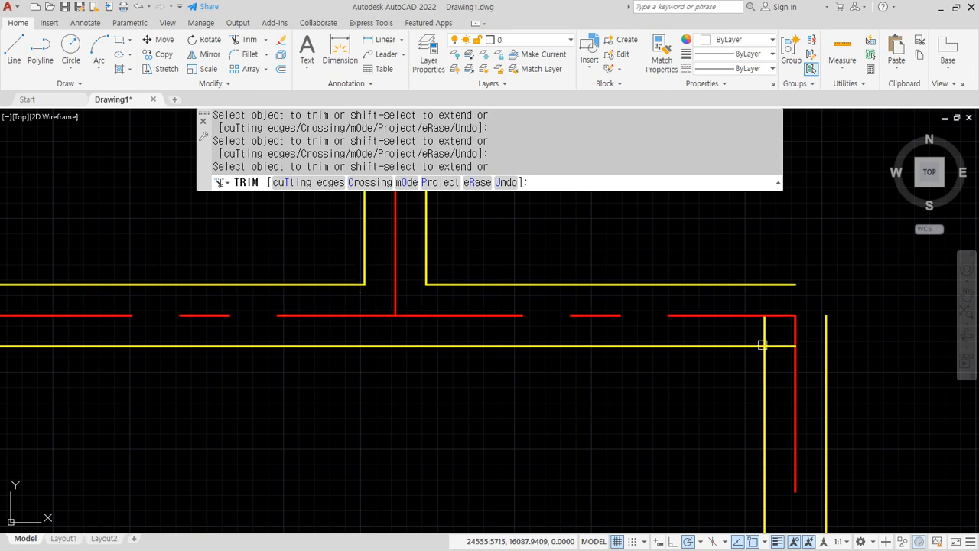
{"action": "scroll", "coordinate": [427, 299], "scroll_direction": "down", "scroll_amount": 3}
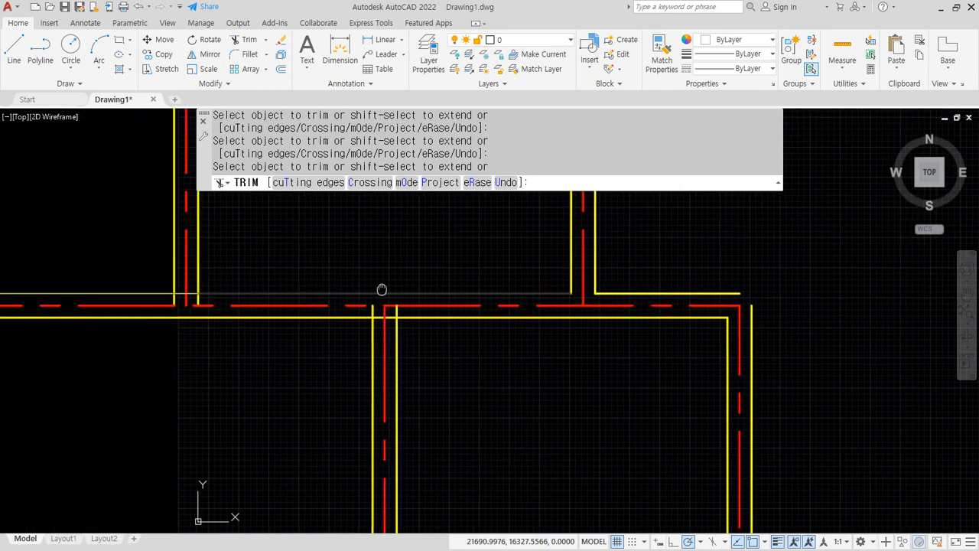
- Trim the overlapping lines where the right-hand room's left wall meets the long horizontal wall
{"action": "scroll", "coordinate": [357, 289], "scroll_direction": "up", "scroll_amount": 3}
{"action": "left_click", "coordinate": [420, 333]}
{"action": "left_click", "coordinate": [384, 332]}
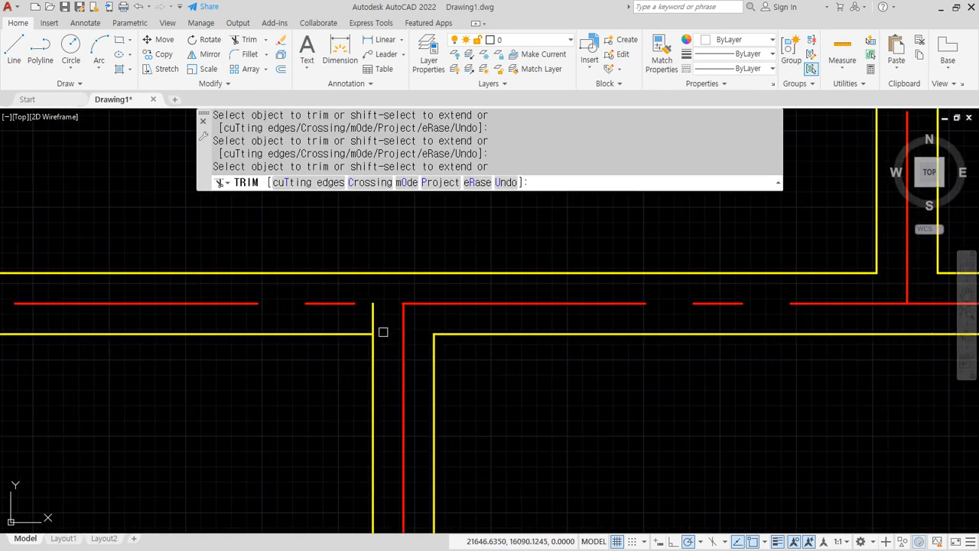
- Trim the overlapping lines where the uppermost row's right divider meets the long horizontal wall beneath it
{"action": "scroll", "coordinate": [337, 290], "scroll_direction": "down", "scroll_amount": 3}
{"action": "scroll", "coordinate": [372, 289], "scroll_direction": "up", "scroll_amount": 3}
{"action": "left_click", "coordinate": [480, 388]}
{"action": "left_click", "coordinate": [458, 368]}
{"action": "left_click", "coordinate": [415, 367]}
- Trim the overlaps where the uppermost row's left divider and left outer wall meet the long horizontal wall
{"action": "scroll", "coordinate": [223, 328], "scroll_direction": "down", "scroll_amount": 3}
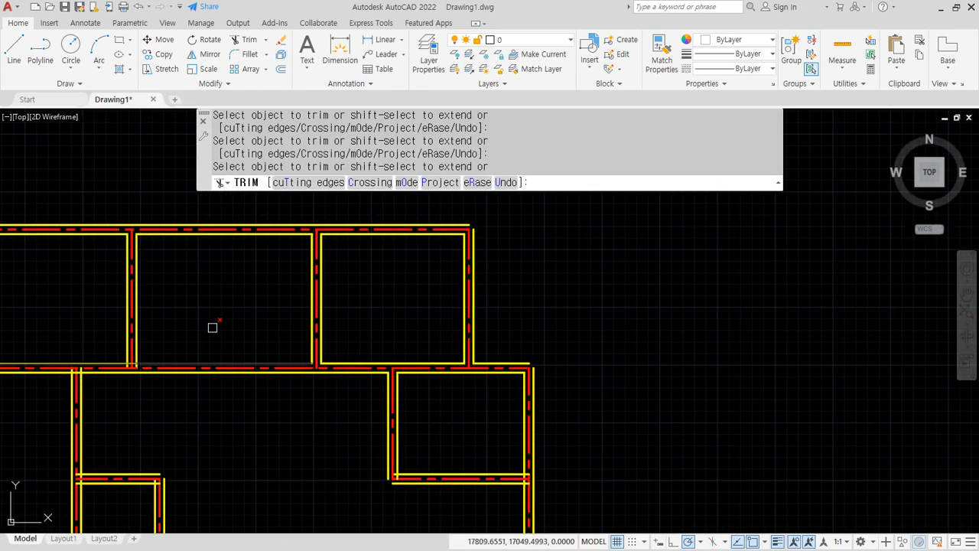
{"action": "scroll", "coordinate": [310, 406], "scroll_direction": "up", "scroll_amount": 3}
{"action": "left_click", "coordinate": [252, 406]}
{"action": "scroll", "coordinate": [239, 418], "scroll_direction": "down", "scroll_amount": 3}
{"action": "scroll", "coordinate": [291, 317], "scroll_direction": "up", "scroll_amount": 3}
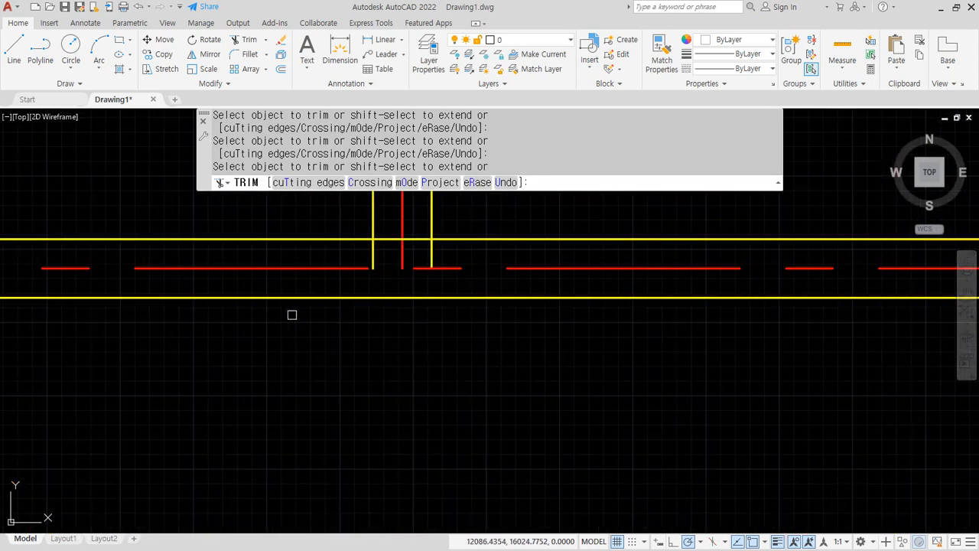
{"action": "left_click", "coordinate": [358, 267]}
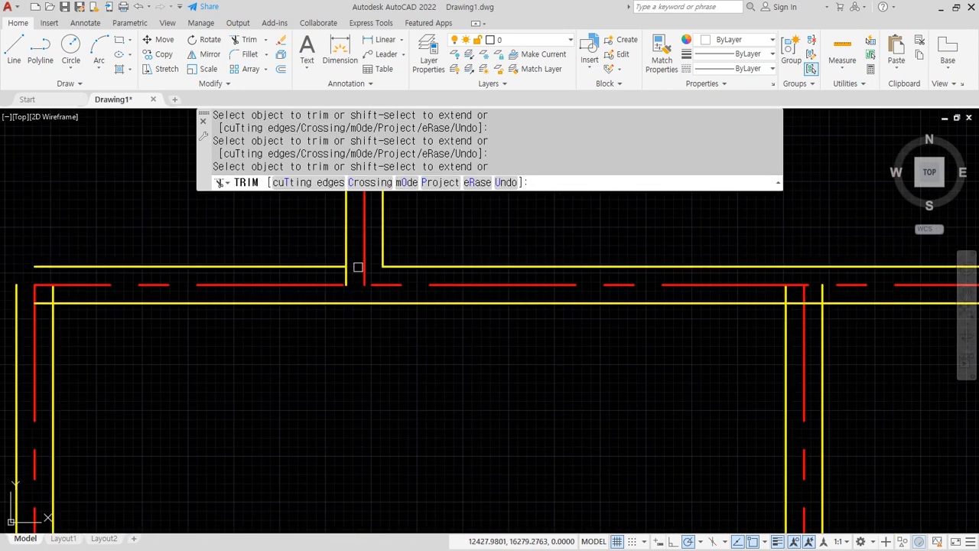
- Trim the wall overlaps at the large left room's top-left corner and where its right partition meets the long horizontal wall
{"action": "scroll", "coordinate": [326, 293], "scroll_direction": "down", "scroll_amount": 3}
{"action": "scroll", "coordinate": [244, 269], "scroll_direction": "up", "scroll_amount": 3}
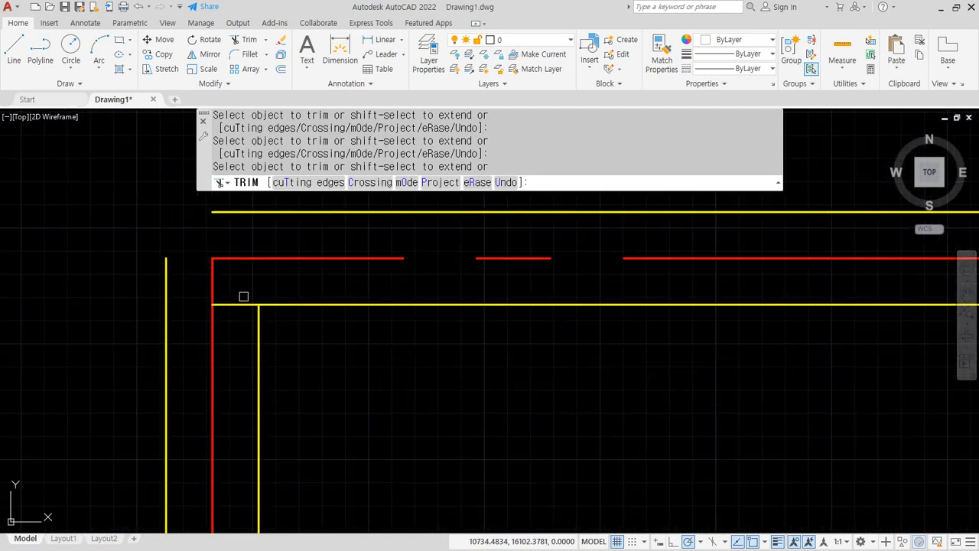
{"action": "scroll", "coordinate": [236, 308], "scroll_direction": "down", "scroll_amount": 3}
{"action": "scroll", "coordinate": [383, 288], "scroll_direction": "up", "scroll_amount": 3}
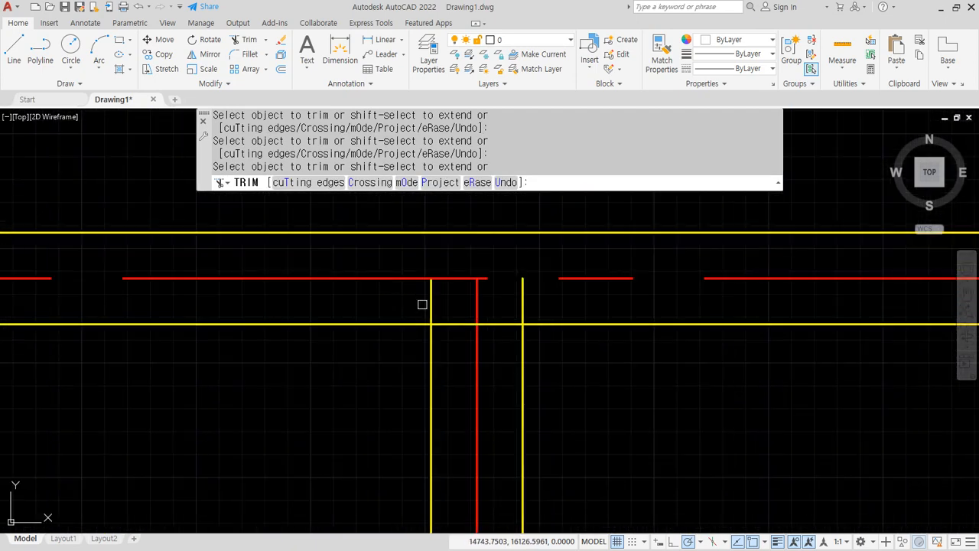
{"action": "left_click", "coordinate": [415, 297]}
{"action": "left_click", "coordinate": [457, 331]}
{"action": "left_click", "coordinate": [497, 334]}
{"action": "left_click", "coordinate": [531, 286]}
- Trim the overlapping lines where the right-hand room's lower wall meets the right outer wall
{"action": "scroll", "coordinate": [524, 313], "scroll_direction": "down", "scroll_amount": 2}
{"action": "scroll", "coordinate": [524, 313], "scroll_direction": "down", "scroll_amount": 2}
{"action": "middle_click_drag", "start_coordinate": [631, 277], "coordinate": [9, 232]}
{"action": "middle_click_drag", "start_coordinate": [551, 265], "coordinate": [219, 246]}
{"action": "middle_click_drag", "start_coordinate": [384, 353], "coordinate": [268, 189]}
{"action": "scroll", "coordinate": [499, 331], "scroll_direction": "up", "scroll_amount": 3}
{"action": "middle_click_drag", "start_coordinate": [628, 388], "coordinate": [569, 330]}
{"action": "left_click", "coordinate": [622, 279]}
{"action": "left_click", "coordinate": [589, 322]}
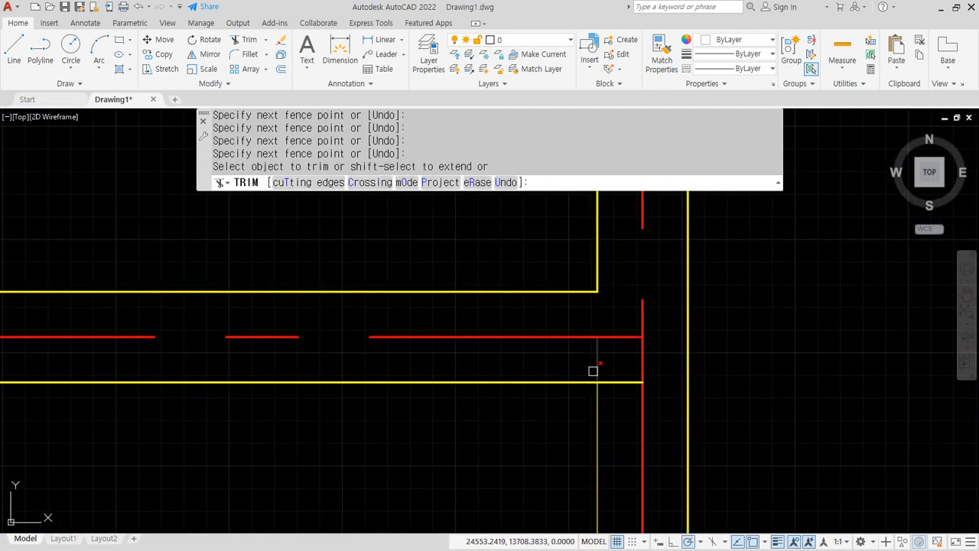
{"action": "left_click", "coordinate": [583, 359]}
{"action": "left_click", "coordinate": [623, 393]}
- Trim the crossing wall lines at the right-hand room's lower-left corner
{"action": "scroll", "coordinate": [489, 351], "scroll_direction": "down", "scroll_amount": 2}
{"action": "middle_click_drag", "start_coordinate": [198, 324], "coordinate": [528, 338]}
{"action": "scroll", "coordinate": [384, 347], "scroll_direction": "up", "scroll_amount": 2}
{"action": "left_click_drag", "start_coordinate": [349, 357], "coordinate": [373, 370]}
{"action": "left_click_drag", "start_coordinate": [341, 335], "coordinate": [334, 354]}
- Trim the overlapping lines where the small inner room's upper wall meets the vertical partition
{"action": "scroll", "coordinate": [334, 354], "scroll_direction": "down", "scroll_amount": 3}
{"action": "middle_click_drag", "start_coordinate": [157, 303], "coordinate": [478, 313]}
{"action": "scroll", "coordinate": [270, 439], "scroll_direction": "up", "scroll_amount": 8}
{"action": "middle_click_drag", "start_coordinate": [335, 299], "coordinate": [273, 516]}
{"action": "middle_click_drag", "start_coordinate": [277, 295], "coordinate": [246, 548]}
{"action": "scroll", "coordinate": [218, 284], "scroll_direction": "up", "scroll_amount": 5}
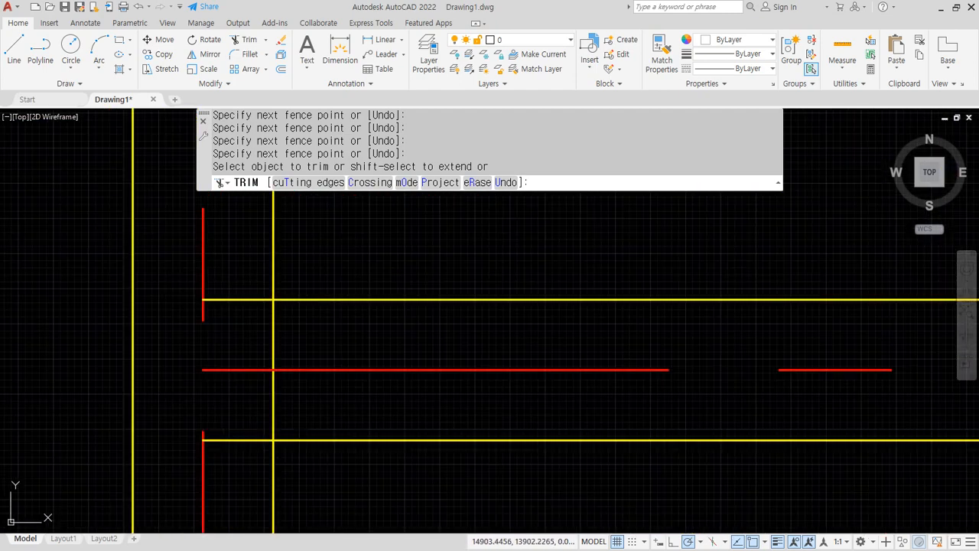
{"action": "left_click", "coordinate": [231, 286]}
{"action": "left_click", "coordinate": [282, 337]}
{"action": "left_click", "coordinate": [280, 389]}
{"action": "left_click", "coordinate": [244, 453]}
- Trim the crossing wall lines at the small inner room's top-right corner
{"action": "scroll", "coordinate": [247, 450], "scroll_direction": "down", "scroll_amount": 7}
{"action": "scroll", "coordinate": [513, 436], "scroll_direction": "up", "scroll_amount": 5}
{"action": "middle_click_drag", "start_coordinate": [513, 437], "coordinate": [362, 284]}
{"action": "left_click", "coordinate": [390, 276]}
{"action": "left_click", "coordinate": [421, 315]}
- Trim the overlaps where the small inner room's right wall and the vertical partition meet the lower horizontal wall
{"action": "scroll", "coordinate": [408, 355], "scroll_direction": "down", "scroll_amount": 8}
{"action": "middle_click_drag", "start_coordinate": [400, 475], "coordinate": [382, 309]}
{"action": "scroll", "coordinate": [383, 308], "scroll_direction": "up", "scroll_amount": 6}
{"action": "scroll", "coordinate": [470, 318], "scroll_direction": "up", "scroll_amount": 5}
{"action": "mouse_move", "coordinate": [470, 317]}
{"action": "left_mouse_down"}
{"action": "mouse_move", "coordinate": [428, 323]}
{"action": "mouse_move", "coordinate": [408, 269]}
{"action": "mouse_move", "coordinate": [295, 327]}
{"action": "left_mouse_up"}
{"action": "scroll", "coordinate": [177, 293], "scroll_direction": "down", "scroll_amount": 3}
{"action": "middle_click_drag", "start_coordinate": [173, 295], "coordinate": [618, 327]}
{"action": "scroll", "coordinate": [351, 332], "scroll_direction": "up", "scroll_amount": 3}
{"action": "mouse_move", "coordinate": [513, 341]}
{"action": "left_mouse_down"}
{"action": "mouse_move", "coordinate": [432, 278]}
{"action": "mouse_move", "coordinate": [344, 330]}
{"action": "left_mouse_up"}
- Trim the overlapping lines where the small lower room's left wall meets the horizontal wall above it
{"action": "scroll", "coordinate": [351, 327], "scroll_direction": "down", "scroll_amount": 4}
{"action": "middle_click_drag", "start_coordinate": [569, 330], "coordinate": [147, 331]}
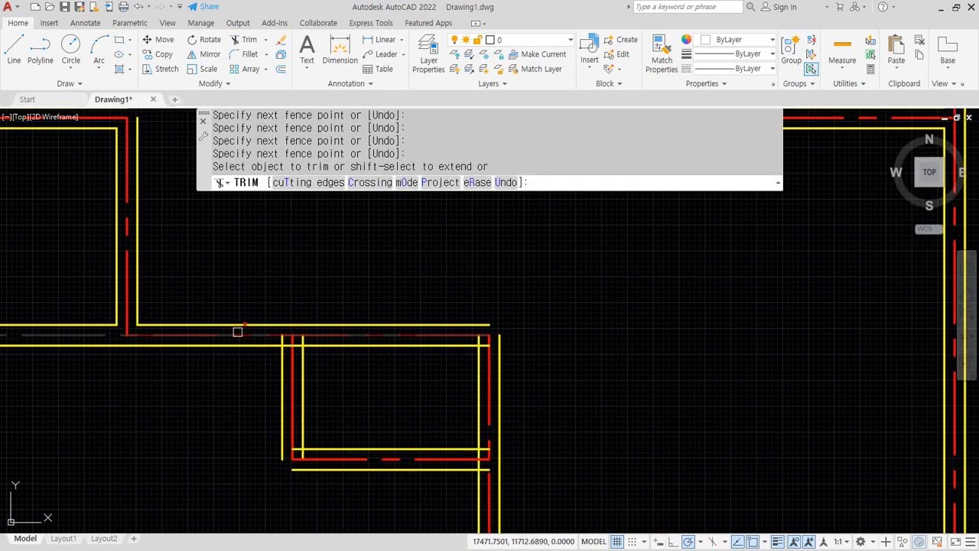
{"action": "scroll", "coordinate": [302, 337], "scroll_direction": "up", "scroll_amount": 4}
{"action": "mouse_move", "coordinate": [154, 343]}
{"action": "left_mouse_down"}
{"action": "mouse_move", "coordinate": [212, 402]}
{"action": "mouse_move", "coordinate": [280, 378]}
{"action": "left_mouse_up"}
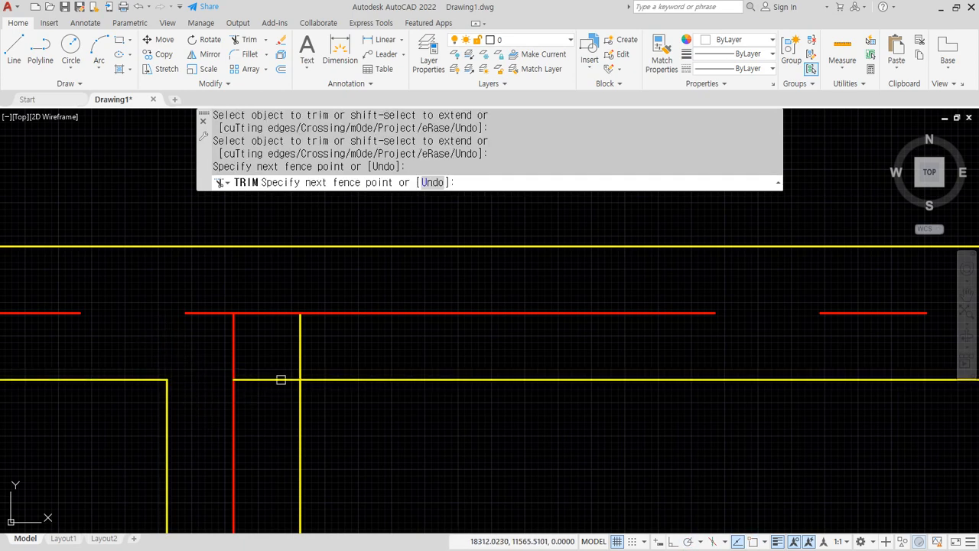
{"action": "left_click_drag", "start_coordinate": [312, 350], "coordinate": [269, 385]}
{"action": "scroll", "coordinate": [306, 329], "scroll_direction": "down", "scroll_amount": 4}
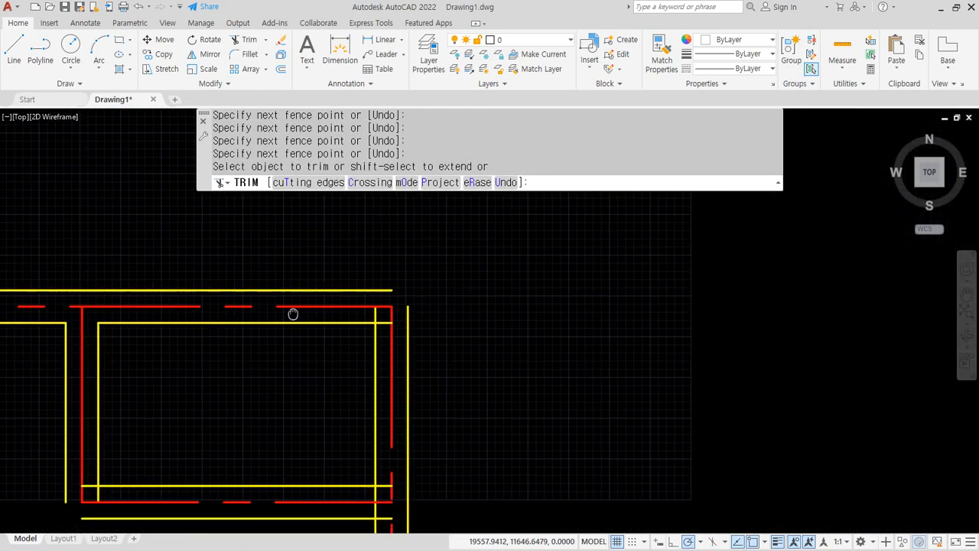
- Trim the crossing wall lines at the small lower room's top-right and bottom-right corners
{"action": "scroll", "coordinate": [428, 334], "scroll_direction": "up", "scroll_amount": 4}
{"action": "left_click_drag", "start_coordinate": [365, 329], "coordinate": [304, 273]}
{"action": "scroll", "coordinate": [328, 334], "scroll_direction": "down", "scroll_amount": 4}
{"action": "scroll", "coordinate": [332, 440], "scroll_direction": "up", "scroll_amount": 3}
{"action": "middle_click_drag", "start_coordinate": [332, 440], "coordinate": [393, 306]}
{"action": "scroll", "coordinate": [390, 309], "scroll_direction": "up", "scroll_amount": 1}
{"action": "mouse_move", "coordinate": [404, 231]}
{"action": "left_mouse_down"}
{"action": "mouse_move", "coordinate": [357, 273]}
{"action": "mouse_move", "coordinate": [359, 283]}
{"action": "left_mouse_up"}
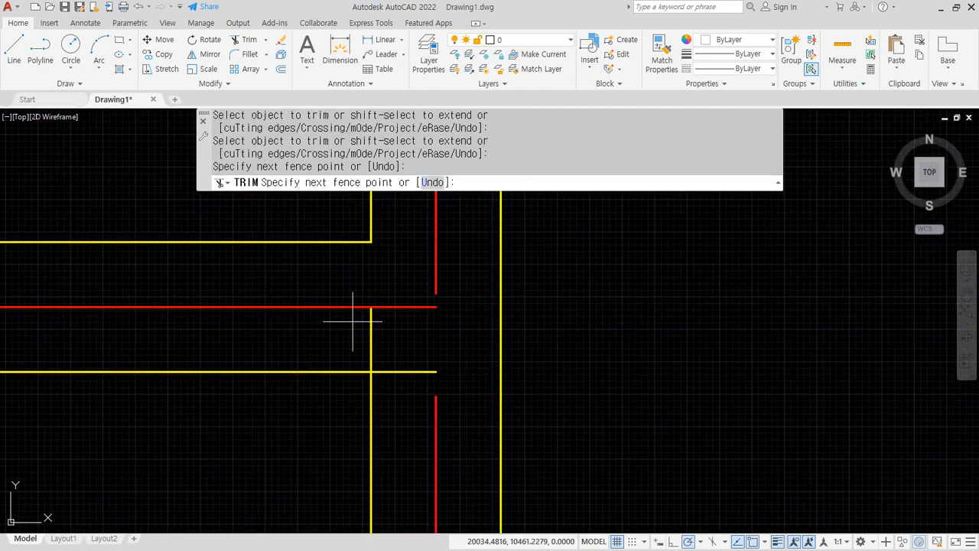
- Trim the overlapping wall lines at the small lower room's bottom-left corner
{"action": "scroll", "coordinate": [231, 319], "scroll_direction": "down", "scroll_amount": 4}
{"action": "middle_click_drag", "start_coordinate": [139, 307], "coordinate": [582, 332]}
{"action": "scroll", "coordinate": [321, 329], "scroll_direction": "up", "scroll_amount": 2}
{"action": "left_click_drag", "start_coordinate": [245, 273], "coordinate": [292, 330]}
- Trim the overlapping wall lines at the bottom-left and bottom-right corners of the large lower-right room
{"action": "scroll", "coordinate": [293, 330], "scroll_direction": "down", "scroll_amount": 4}
{"action": "middle_click_drag", "start_coordinate": [426, 396], "coordinate": [212, 297]}
{"action": "scroll", "coordinate": [262, 318], "scroll_direction": "up", "scroll_amount": 4}
{"action": "left_click_drag", "start_coordinate": [226, 342], "coordinate": [274, 398]}
{"action": "scroll", "coordinate": [321, 375], "scroll_direction": "down", "scroll_amount": 4}
{"action": "middle_click_drag", "start_coordinate": [525, 366], "coordinate": [162, 333]}
{"action": "scroll", "coordinate": [381, 351], "scroll_direction": "up", "scroll_amount": 3}
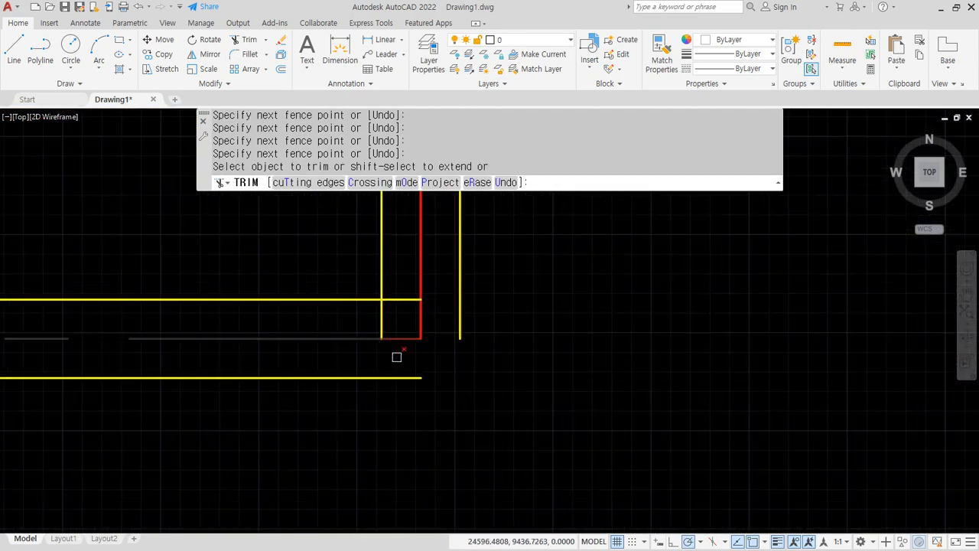
{"action": "left_click_drag", "start_coordinate": [410, 286], "coordinate": [376, 328]}
{"action": "scroll", "coordinate": [375, 328], "scroll_direction": "down", "scroll_amount": 6}
{"action": "scroll", "coordinate": [261, 361], "scroll_direction": "up", "scroll_amount": 5}
{"action": "scroll", "coordinate": [382, 340], "scroll_direction": "down", "scroll_amount": 2}
{"action": "key", "text": "Return"}
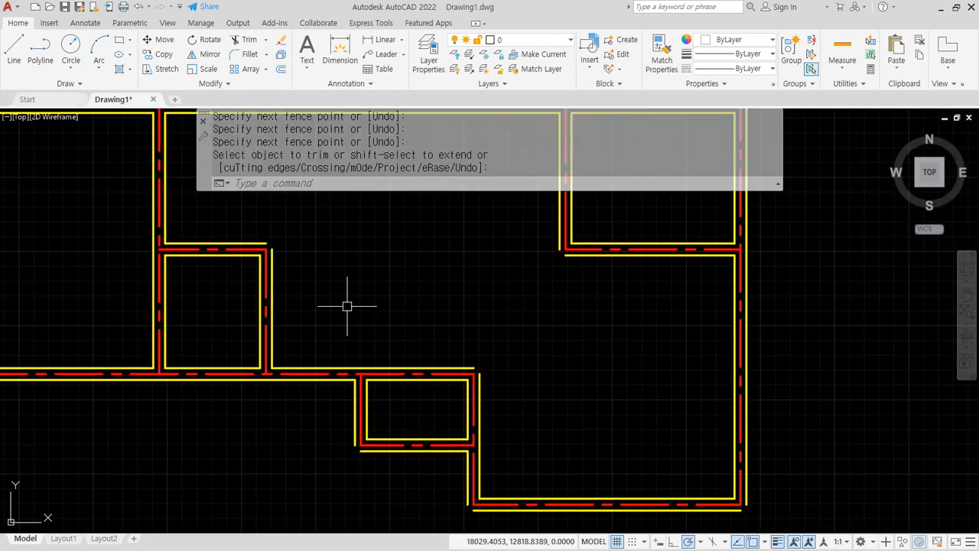
- Draw a temporary horizontal line just above the open outer top-left corner of the large left room
{"action": "scroll", "coordinate": [347, 305], "scroll_direction": "down", "scroll_amount": 5}
{"action": "scroll", "coordinate": [292, 318], "scroll_direction": "up", "scroll_amount": 2}
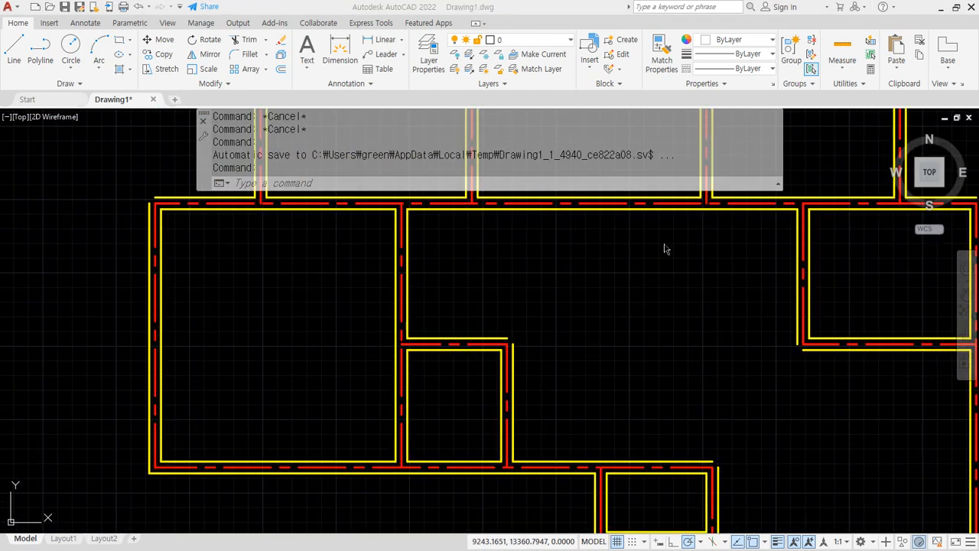
{"action": "scroll", "coordinate": [149, 200], "scroll_direction": "up", "scroll_amount": 4}
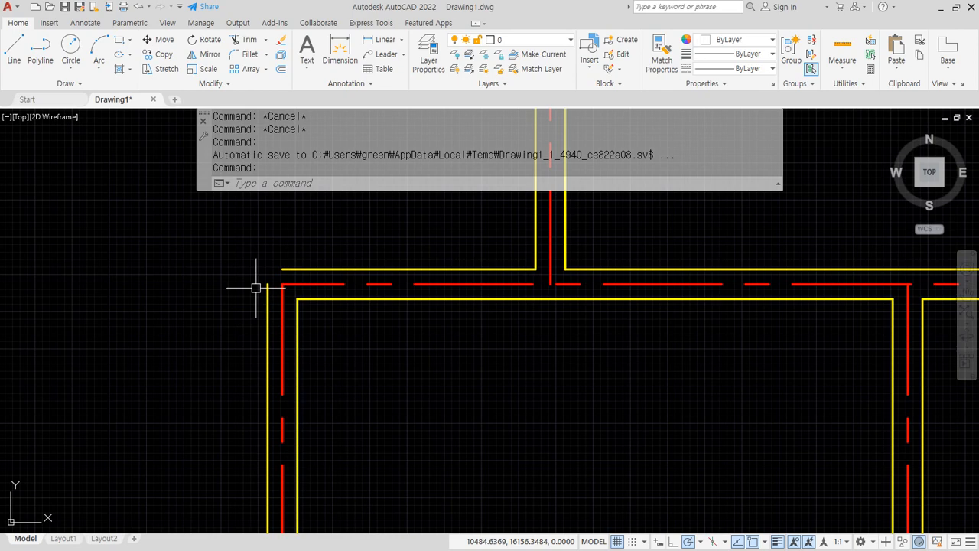
{"action": "mouse_move", "coordinate": [256, 288]}
{"action": "middle_mouse_down"}
{"action": "mouse_move", "coordinate": [308, 291]}
{"action": "mouse_move", "coordinate": [355, 309]}
{"action": "middle_mouse_up"}
{"action": "scroll", "coordinate": [349, 280], "scroll_direction": "up", "scroll_amount": 4}
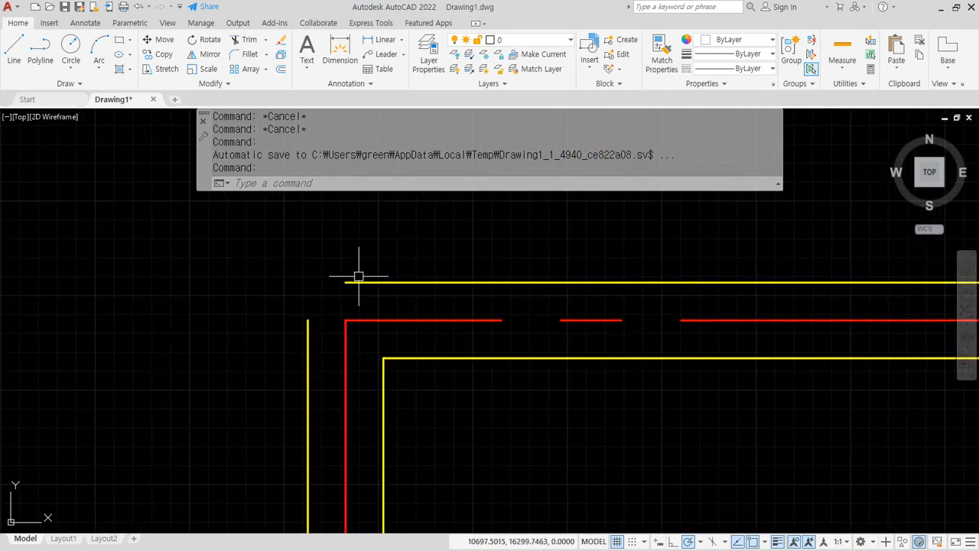
{"action": "type", "text": "l"}
{"action": "key", "text": "Return"}
{"action": "left_click", "coordinate": [433, 229]}
{"action": "left_click", "coordinate": [223, 229]}
{"action": "key", "text": "Return"}
- Extend the large left room's outer left wall line up to the temporary line, and its outer top wall line to meet the extended one
{"action": "type", "text": "e"}
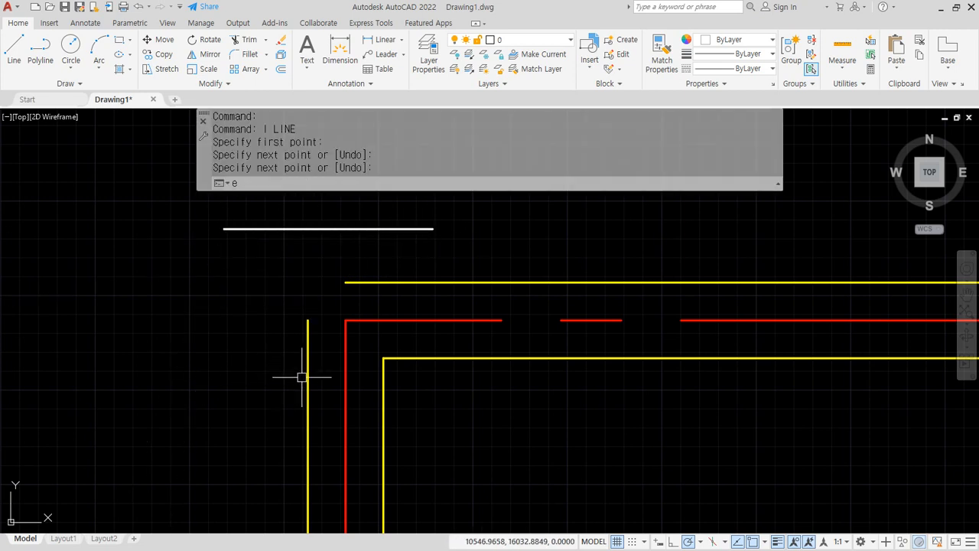
{"action": "type", "text": "x"}
{"action": "key", "text": "Return"}
{"action": "left_click", "coordinate": [307, 360]}
{"action": "left_click", "coordinate": [310, 353]}
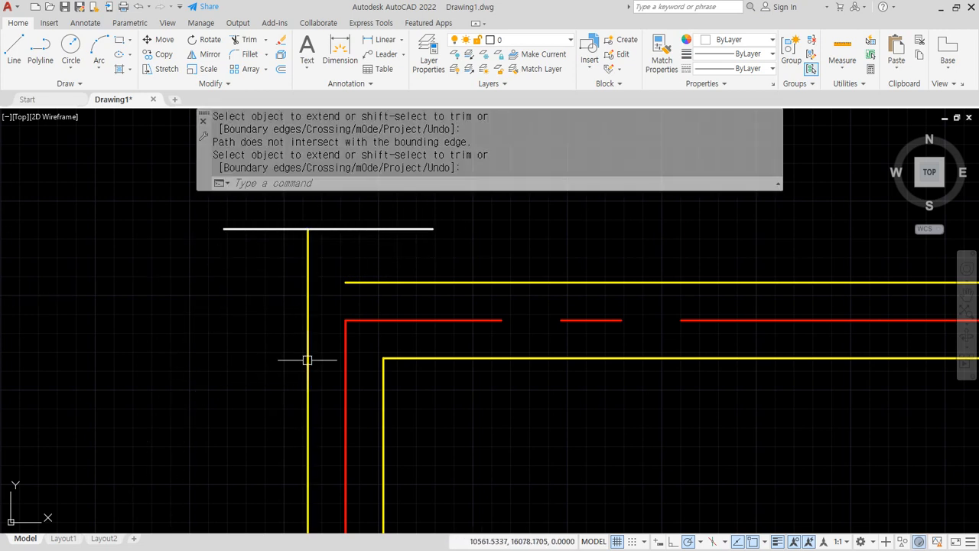
{"action": "type", "text": "ex"}
{"action": "key", "text": "Return"}
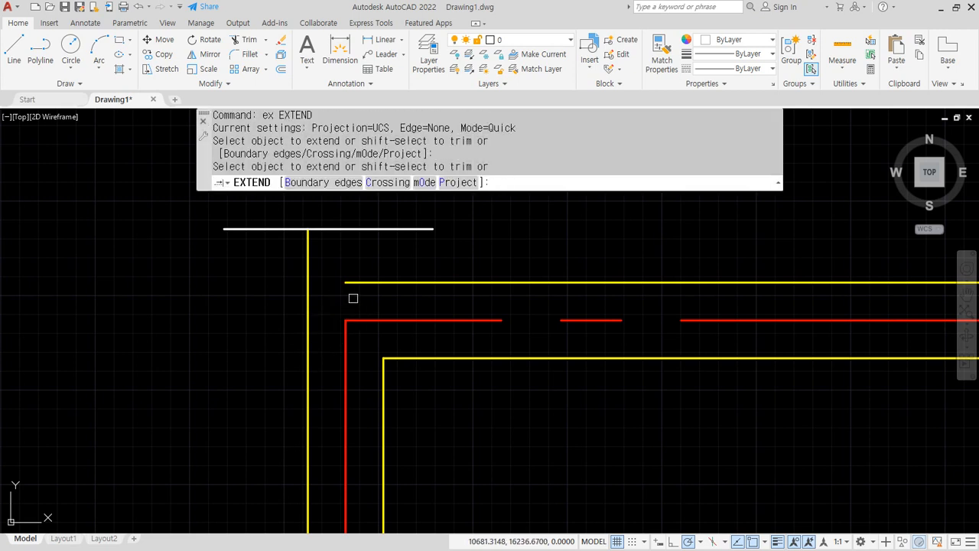
{"action": "left_click", "coordinate": [356, 282]}
{"action": "key", "text": "Return"}
- Trim the wall line projecting above the large left room's outer corner and erase the temporary horizontal line
{"action": "type", "text": "tr"}
{"action": "key", "text": "Return"}
{"action": "left_click_drag", "start_coordinate": [312, 257], "coordinate": [248, 270]}
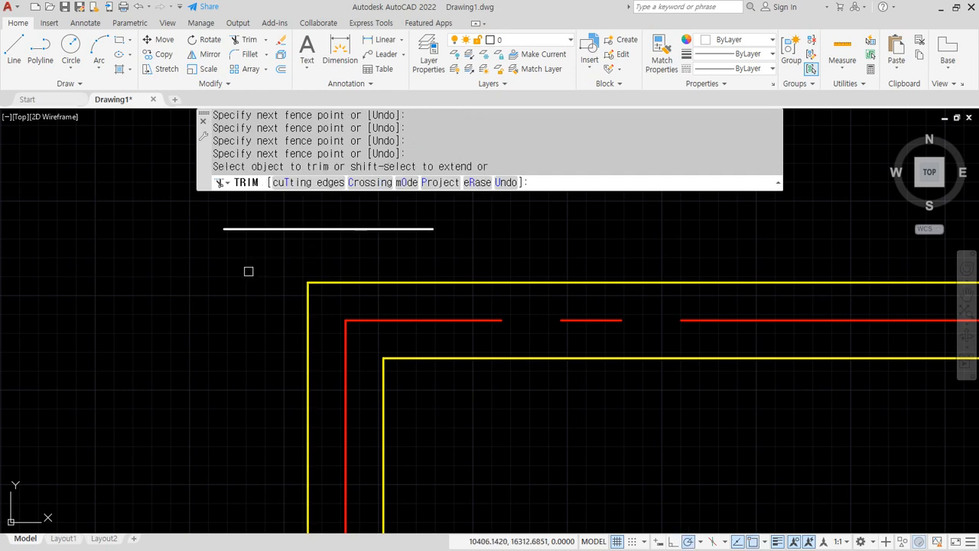
{"action": "key", "text": "Return"}
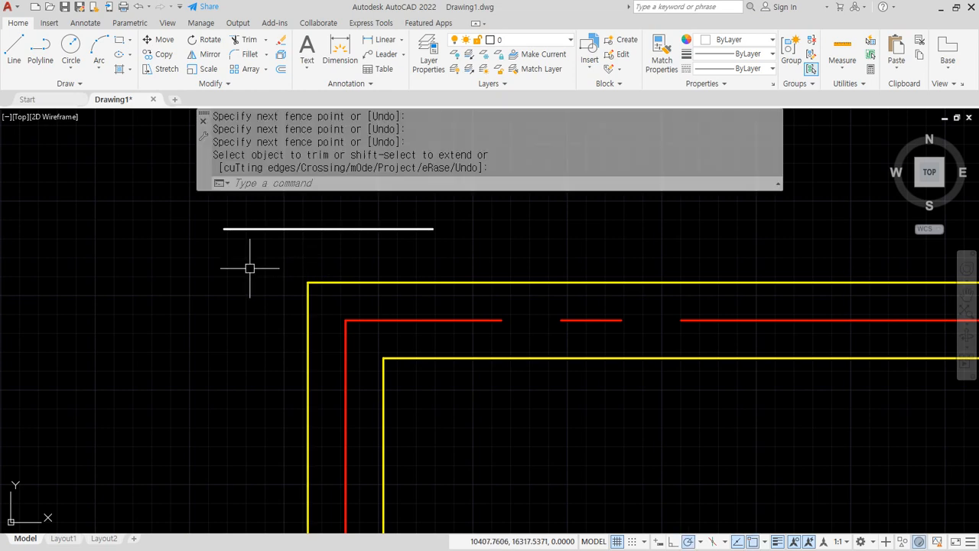
{"action": "left_click", "coordinate": [290, 207]}
{"action": "left_click", "coordinate": [240, 252]}
{"action": "type", "text": "e"}
{"action": "key", "text": "Return"}
- Draw a temporary vertical line about 425 units long just left of the upper rooms' open outer top-left corner
{"action": "scroll", "coordinate": [218, 288], "scroll_direction": "down", "scroll_amount": 10}
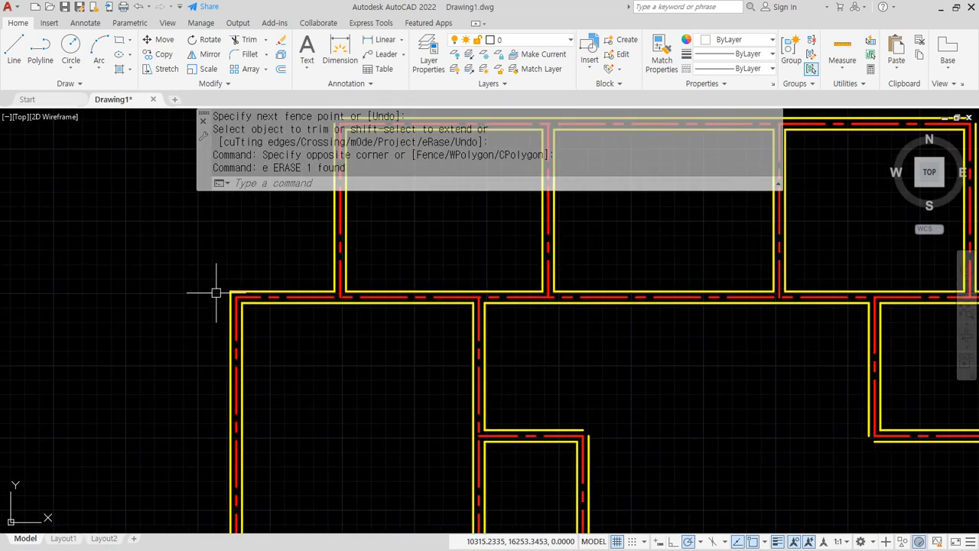
{"action": "scroll", "coordinate": [280, 238], "scroll_direction": "up", "scroll_amount": 8}
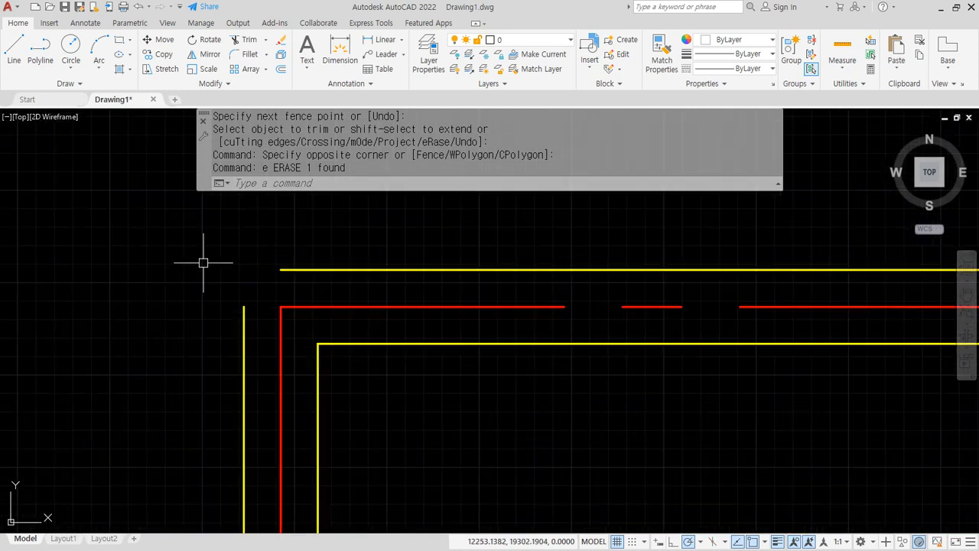
{"action": "type", "text": "l"}
{"action": "key", "text": "Return"}
{"action": "left_click", "coordinate": [191, 198]}
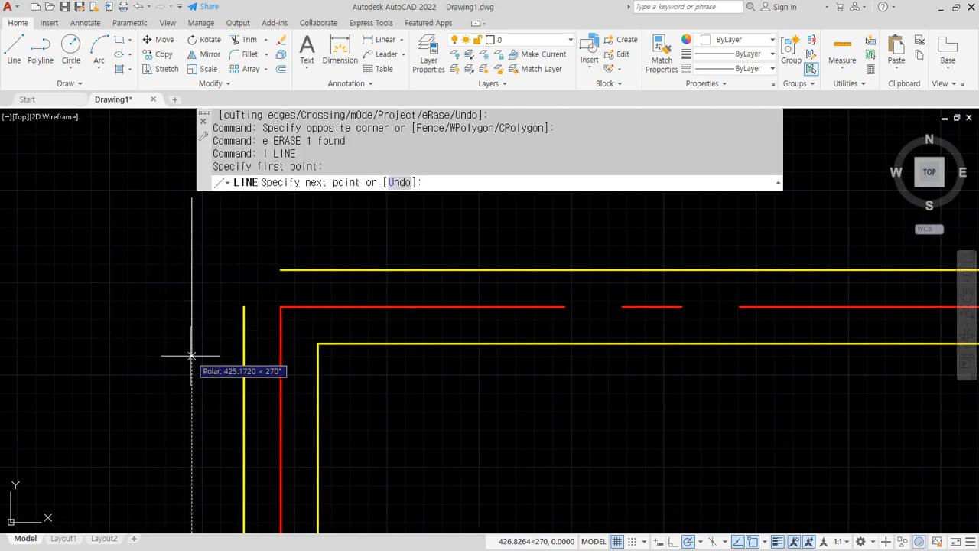
{"action": "key", "text": "Return"}
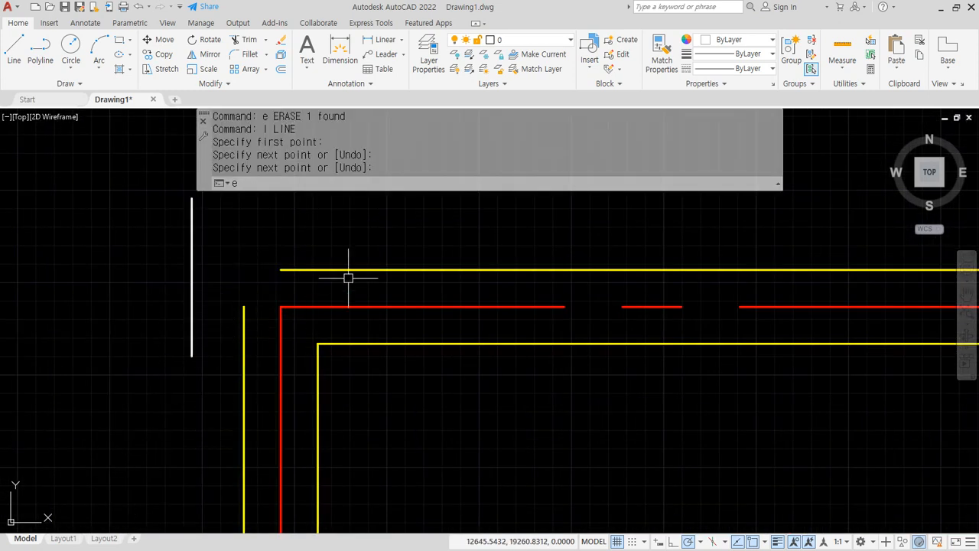
- Extend the upper rooms' outer top wall line to the temporary line and the outer left wall line up to that top line
{"action": "type", "text": "ex"}
{"action": "key", "text": "Return"}
{"action": "left_click", "coordinate": [342, 268]}
{"action": "left_click", "coordinate": [341, 269]}
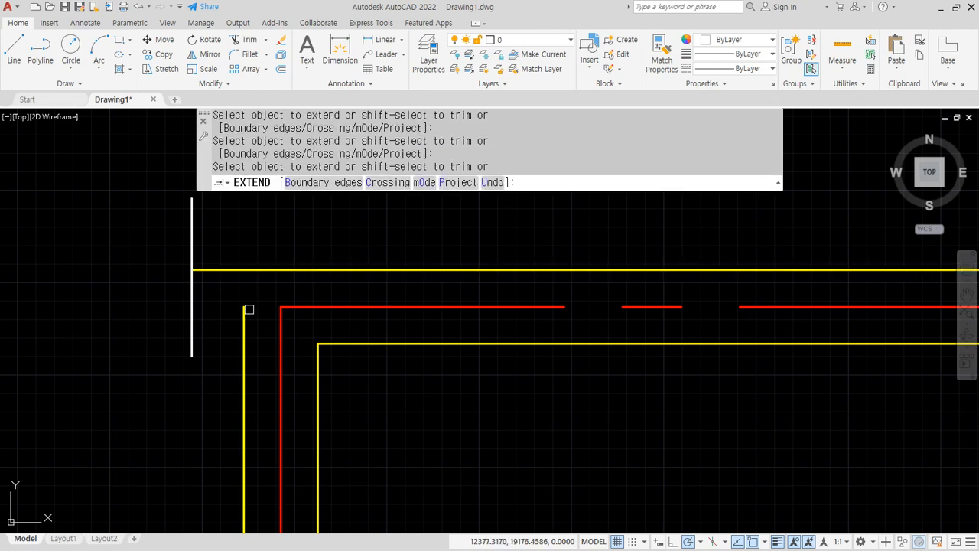
{"action": "left_click", "coordinate": [242, 314]}
{"action": "key", "text": "Return"}
- Erase the temporary vertical line and trim the top wall line's overhang at the upper rooms' outer corner
{"action": "left_click", "coordinate": [202, 320]}
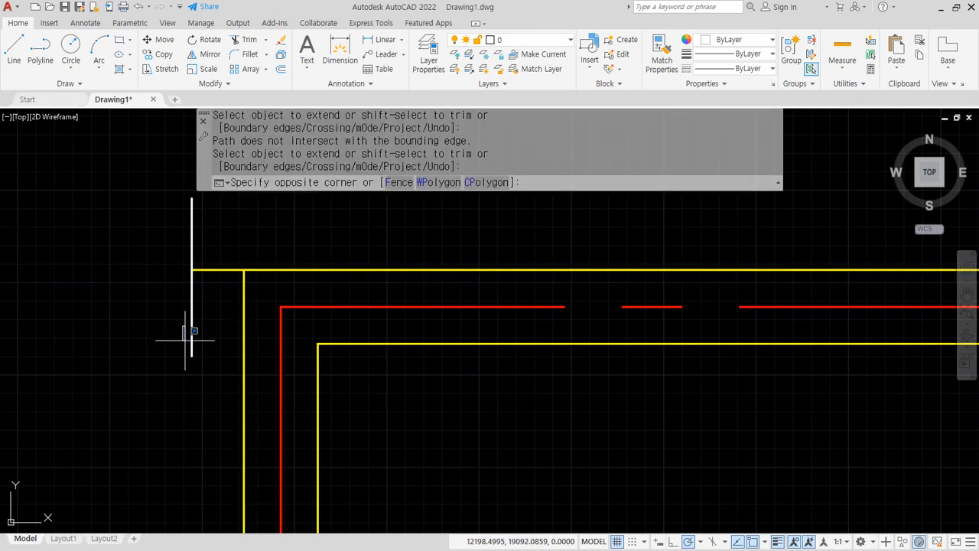
{"action": "left_click", "coordinate": [152, 292]}
{"action": "key", "text": "Delete"}
{"action": "type", "text": "tr"}
{"action": "key", "text": "Return"}
{"action": "left_click", "coordinate": [199, 270]}
{"action": "key", "text": "Return"}
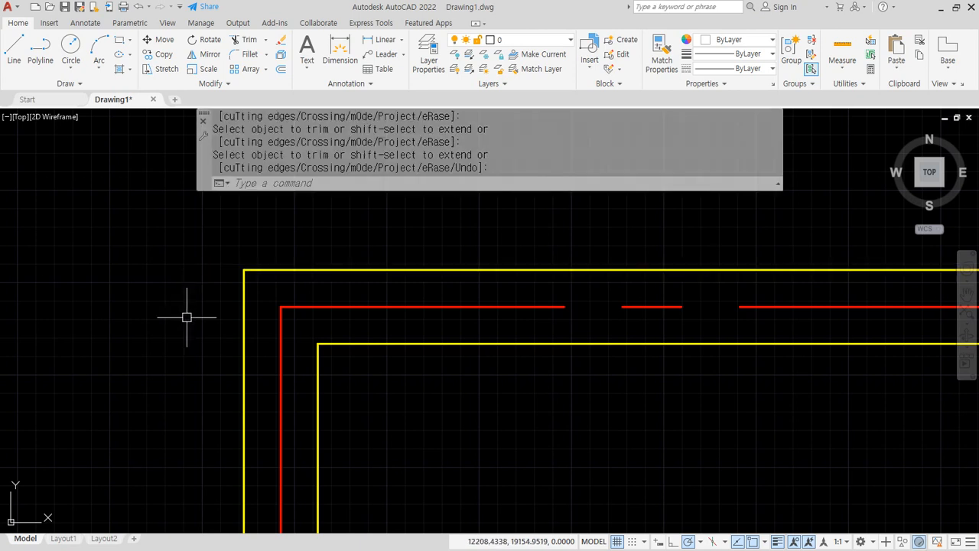
- Draw four short horizontal lines stacked one above another in the empty area left of the floor plan
{"action": "middle_click_drag", "start_coordinate": [167, 319], "coordinate": [555, 321]}
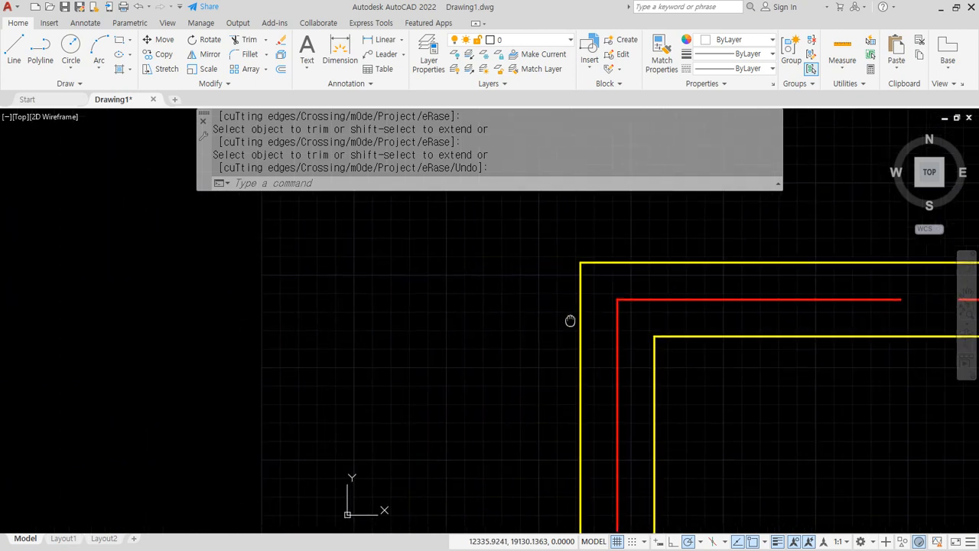
{"action": "type", "text": "l"}
{"action": "key", "text": "Return"}
{"action": "left_click", "coordinate": [93, 331]}
{"action": "left_click", "coordinate": [212, 330]}
{"action": "key", "text": "Return"}
{"action": "key", "text": "Return"}
{"action": "left_click", "coordinate": [83, 299]}
{"action": "left_click", "coordinate": [210, 299]}
{"action": "key", "text": "Return"}
{"action": "key", "text": "Return"}
{"action": "left_click", "coordinate": [84, 273]}
{"action": "left_click", "coordinate": [201, 273]}
{"action": "key", "text": "Return"}
{"action": "key", "text": "Return"}
{"action": "left_click", "coordinate": [85, 255]}
{"action": "left_click", "coordinate": [205, 255]}
{"action": "key", "text": "Return"}
- Draw a short vertical line below and to the right of the four horizontal practice lines
{"action": "key", "text": "Return"}
{"action": "left_click", "coordinate": [285, 443]}
{"action": "left_click", "coordinate": [280, 393]}
{"action": "key", "text": "Return"}
{"action": "mouse_move", "coordinate": [296, 422]}
{"action": "left_mouse_down"}
{"action": "mouse_move", "coordinate": [128, 312]}
{"action": "mouse_move", "coordinate": [263, 435]}
{"action": "left_mouse_up"}
{"action": "key", "text": "Escape"}
- Start the Extend command, switch its mode to Standard, and open the Edge option for implied edge extension
{"action": "type", "text": "ex"}
{"action": "key", "text": "Return"}
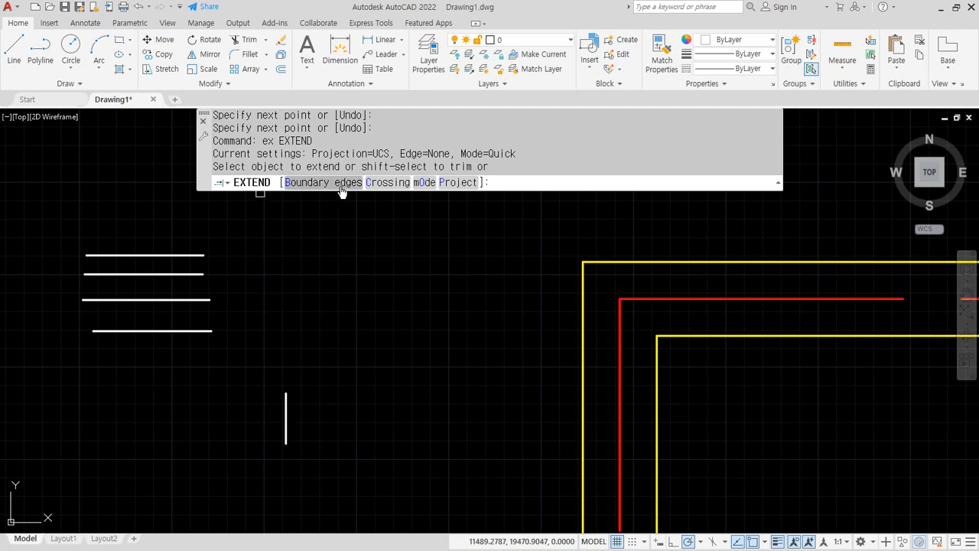
{"action": "left_click", "coordinate": [424, 182]}
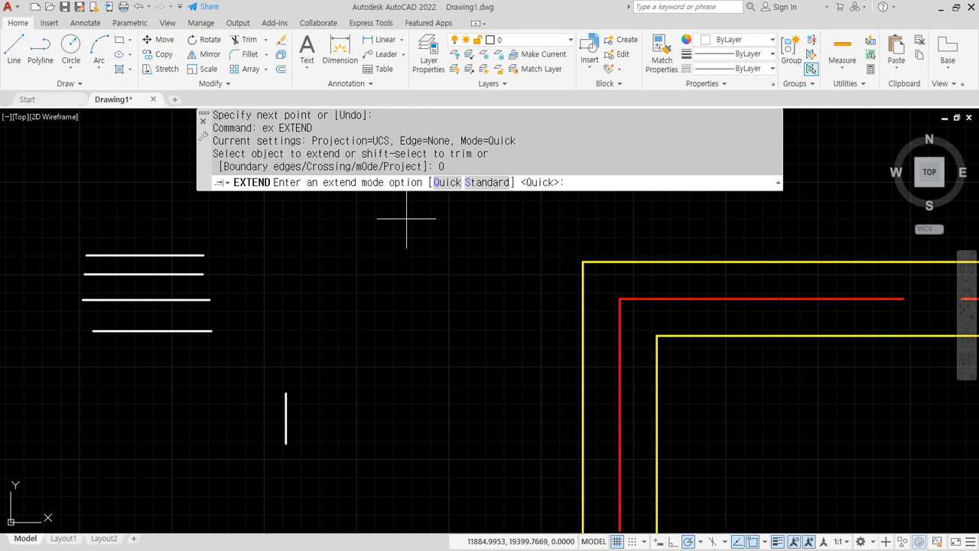
{"action": "left_click", "coordinate": [481, 182]}
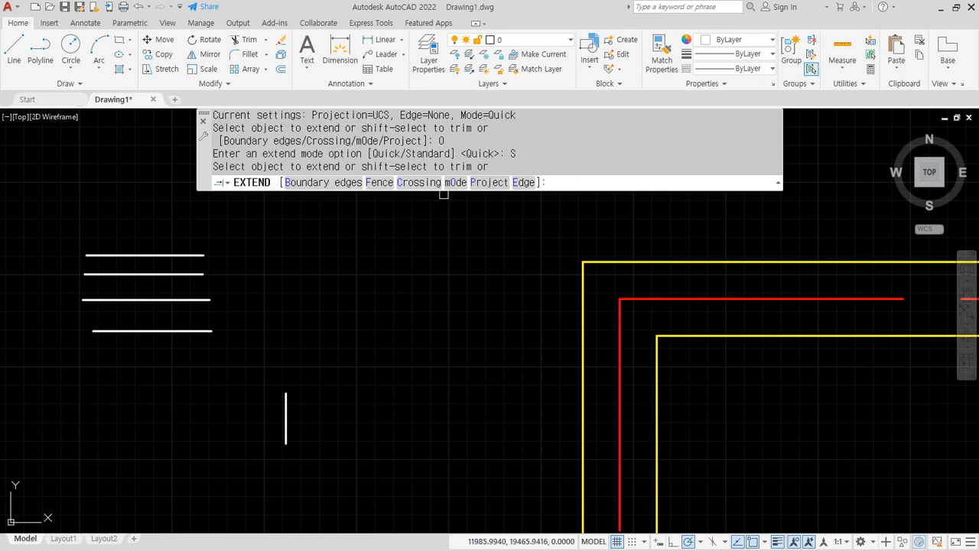
{"action": "left_click", "coordinate": [527, 182]}
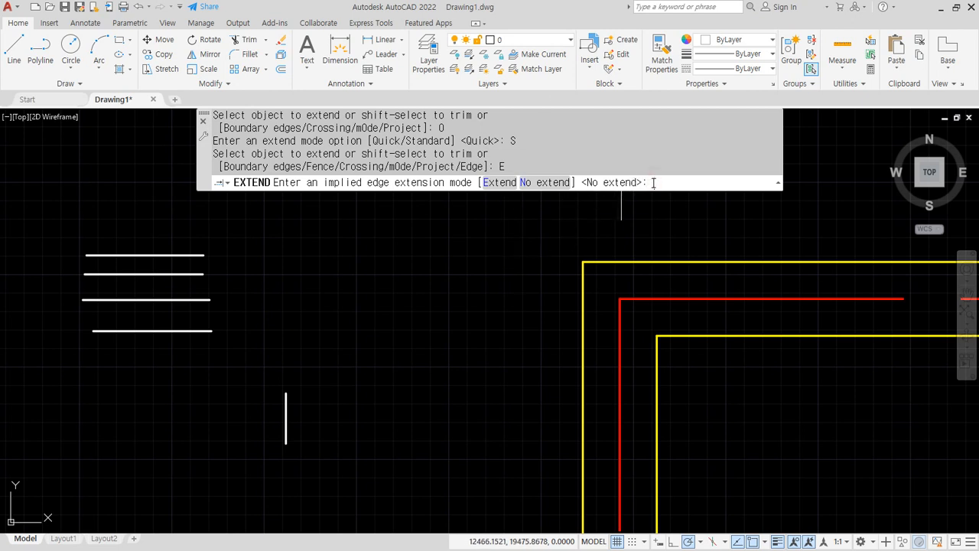
- Try to extend the short vertical line upward with the implied edge mode set to No extend
{"action": "key", "text": "Return"}
{"action": "left_click", "coordinate": [282, 397]}
{"action": "left_click", "coordinate": [284, 396]}
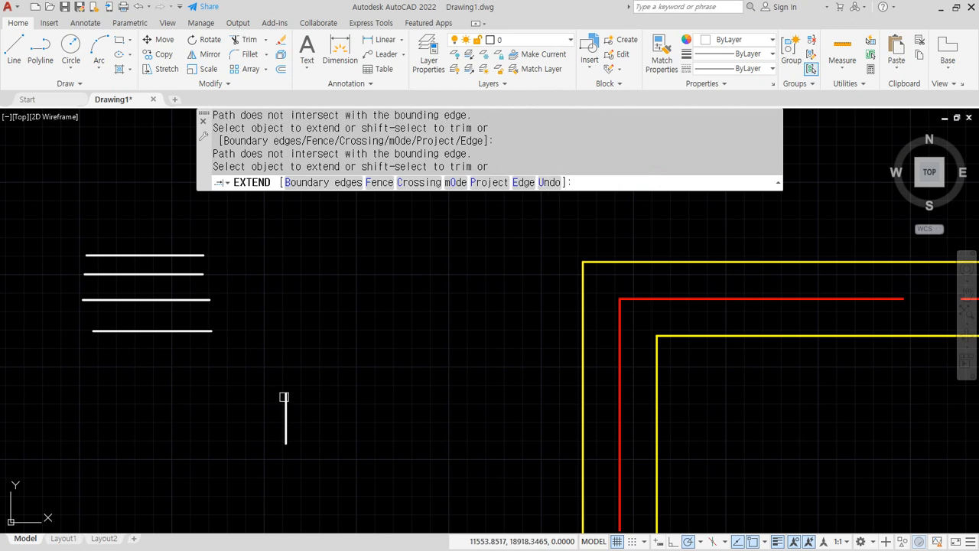
{"action": "key", "text": "Escape"}
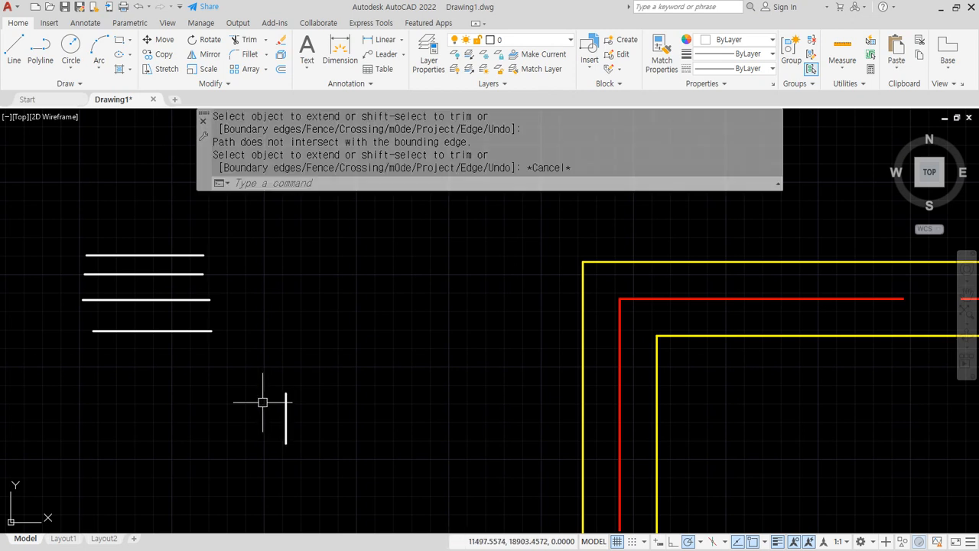
- Draw a short vertical line directly below the middle of the four horizontal practice lines
{"action": "type", "text": "l"}
{"action": "key", "text": "Return"}
{"action": "left_click", "coordinate": [139, 445]}
{"action": "left_click", "coordinate": [139, 393]}
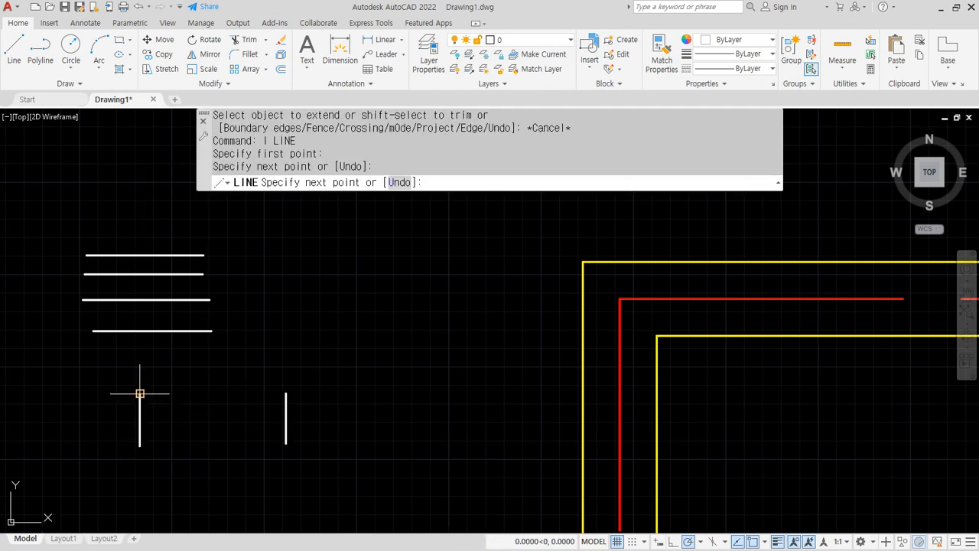
{"action": "key", "text": "Return"}
{"action": "mouse_move", "coordinate": [86, 309]}
{"action": "left_mouse_down"}
{"action": "mouse_move", "coordinate": [217, 283]}
{"action": "mouse_move", "coordinate": [148, 364]}
{"action": "left_mouse_up"}
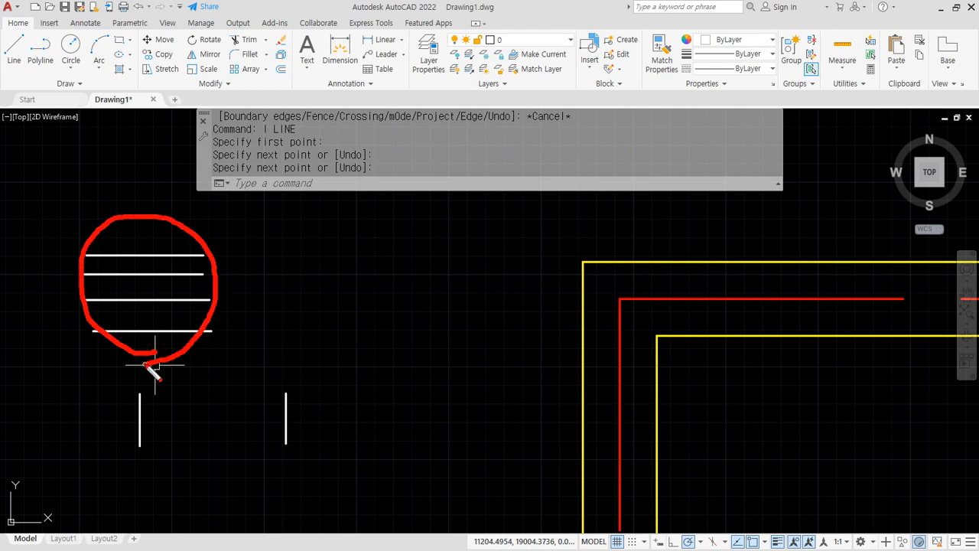
{"action": "key", "text": "Escape"}
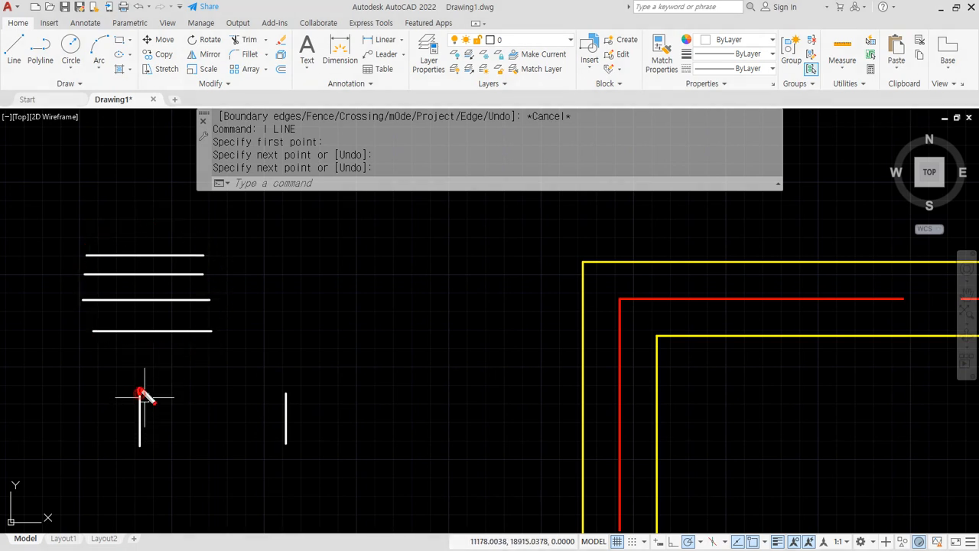
{"action": "left_click_drag", "start_coordinate": [177, 352], "coordinate": [175, 325]}
{"action": "key", "text": "Escape"}
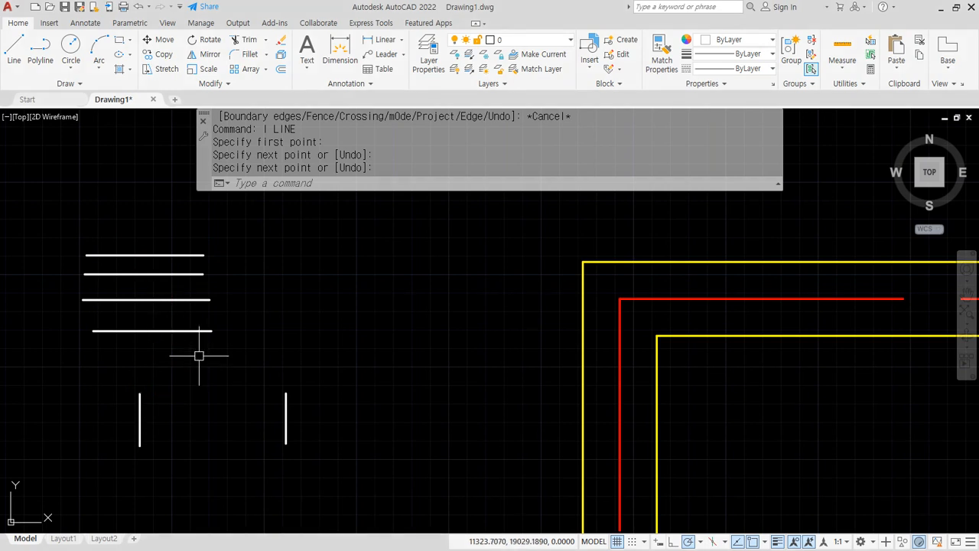
- Extend the new vertical line upward through the horizontal lines to the topmost one, using all objects as boundaries
{"action": "type", "text": "ex"}
{"action": "key", "text": "Return"}
{"action": "key", "text": "Return"}
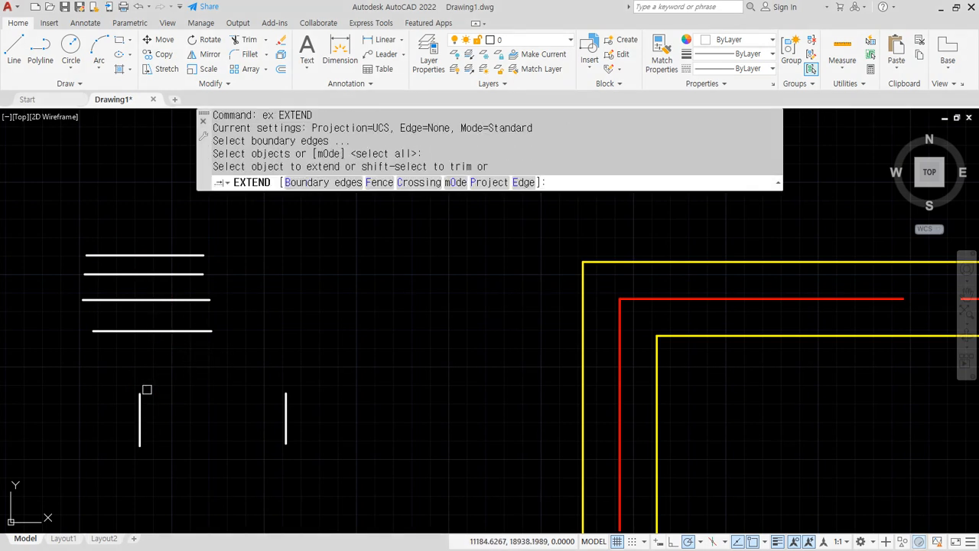
{"action": "left_click", "coordinate": [140, 382]}
{"action": "left_click", "coordinate": [138, 366]}
{"action": "left_click", "coordinate": [138, 337]}
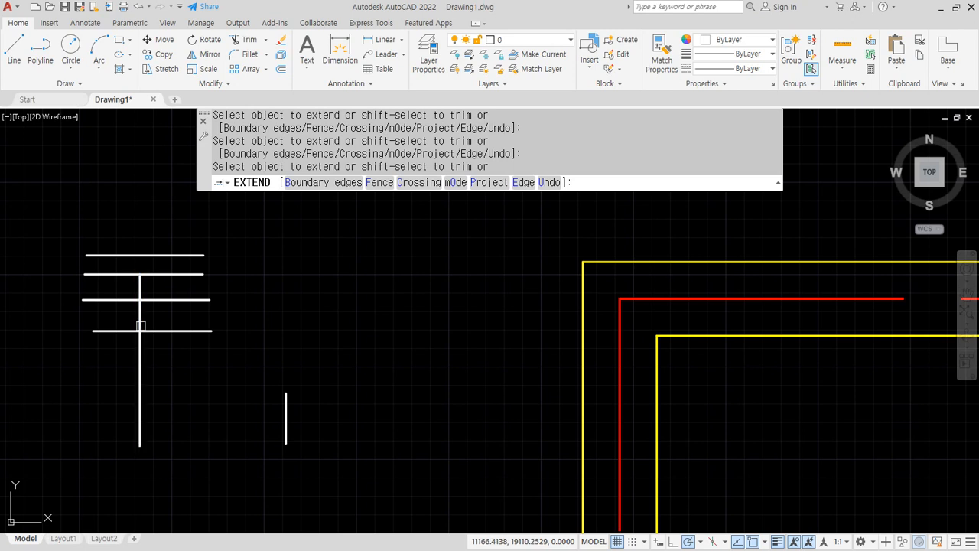
{"action": "left_click", "coordinate": [139, 321]}
{"action": "key", "text": "Return"}
- Stretch the extended line's upper endpoint back down below the four horizontal lines
{"action": "left_click", "coordinate": [185, 435]}
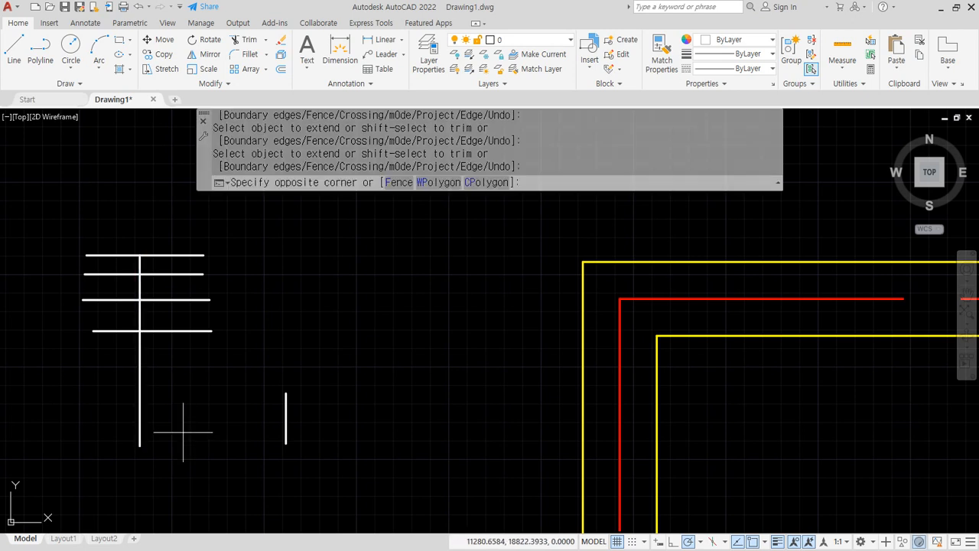
{"action": "left_click", "coordinate": [127, 420]}
{"action": "left_click", "coordinate": [137, 255]}
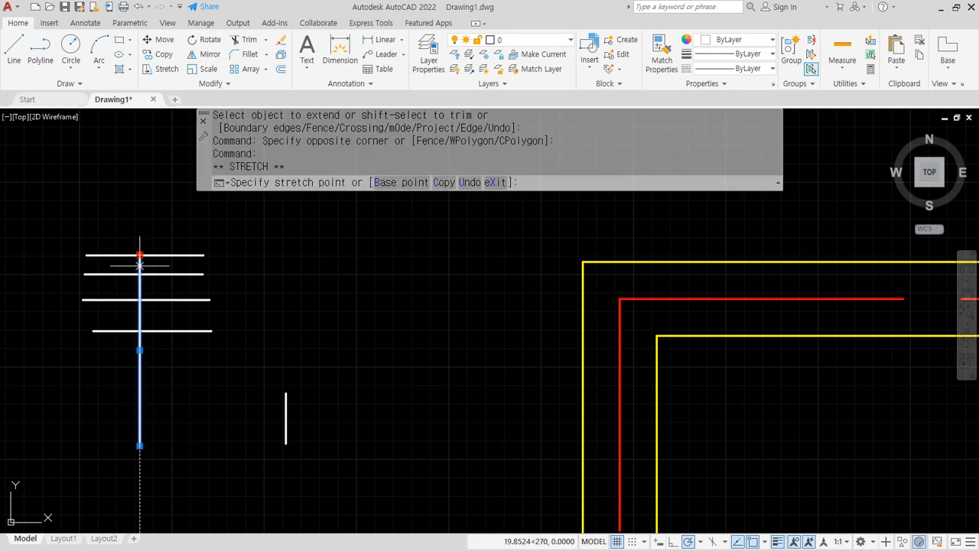
{"action": "key", "text": "ctrl+z"}
{"action": "key", "text": "Escape"}
{"action": "key", "text": "Escape"}
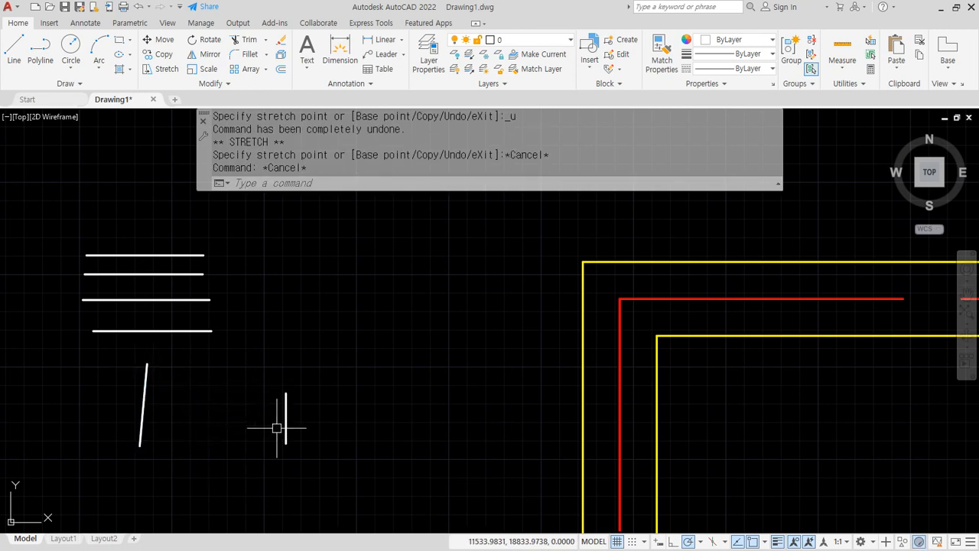
- Start Extend with all objects as boundary edges and set the implied edge extension mode to Extend
{"action": "type", "text": "ex"}
{"action": "key", "text": "Return"}
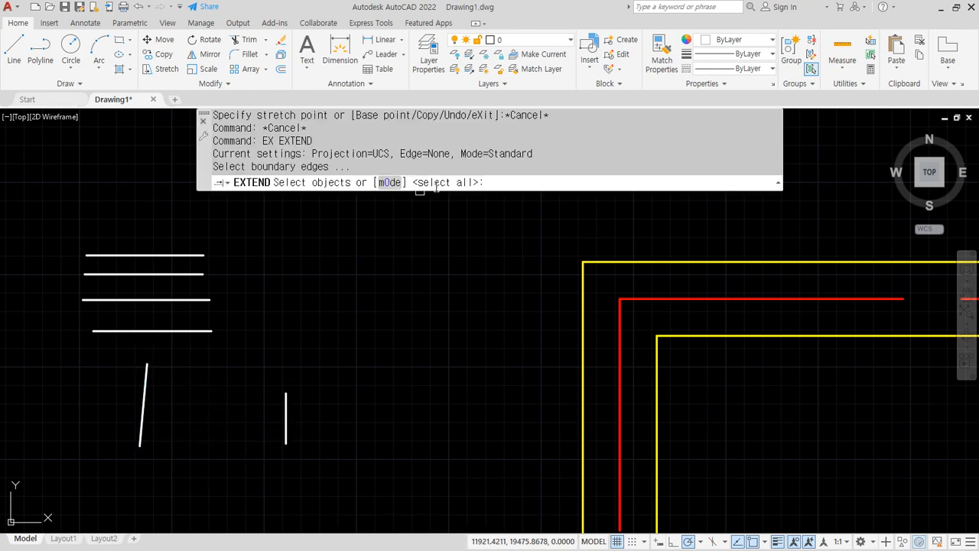
{"action": "key", "text": "Return"}
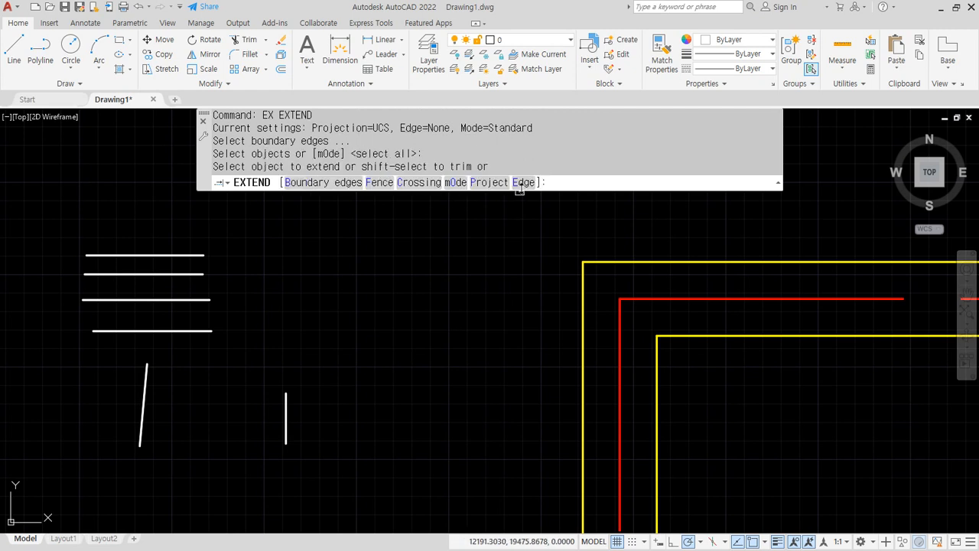
{"action": "left_click", "coordinate": [523, 182]}
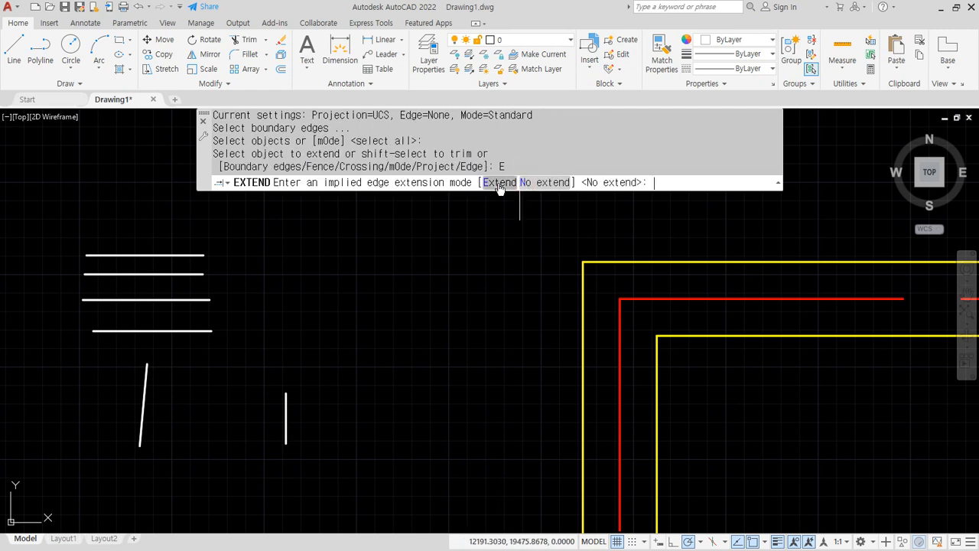
{"action": "left_click", "coordinate": [498, 183]}
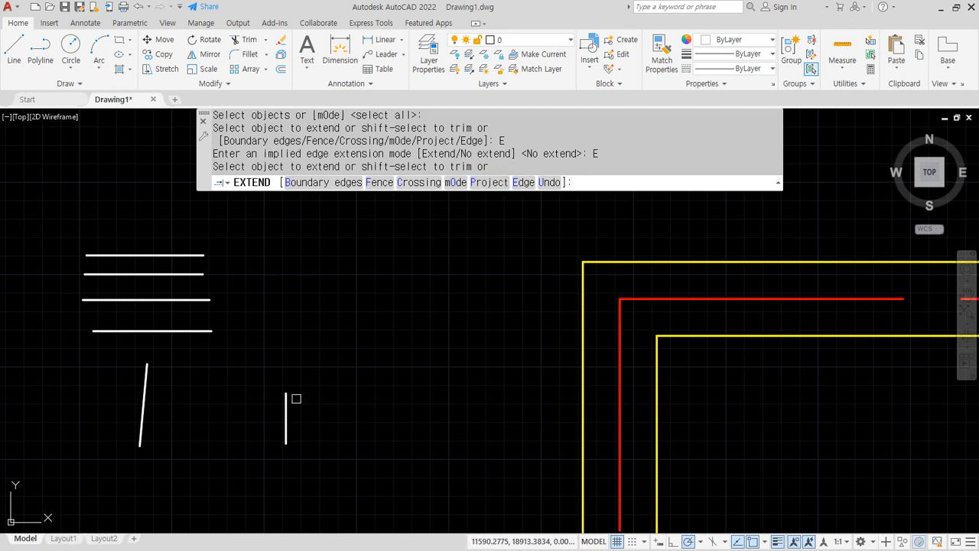
- Extend the isolated short vertical line upward in stages to the level of the topmost horizontal practice line
{"action": "left_click", "coordinate": [286, 400]}
{"action": "left_click", "coordinate": [287, 400]}
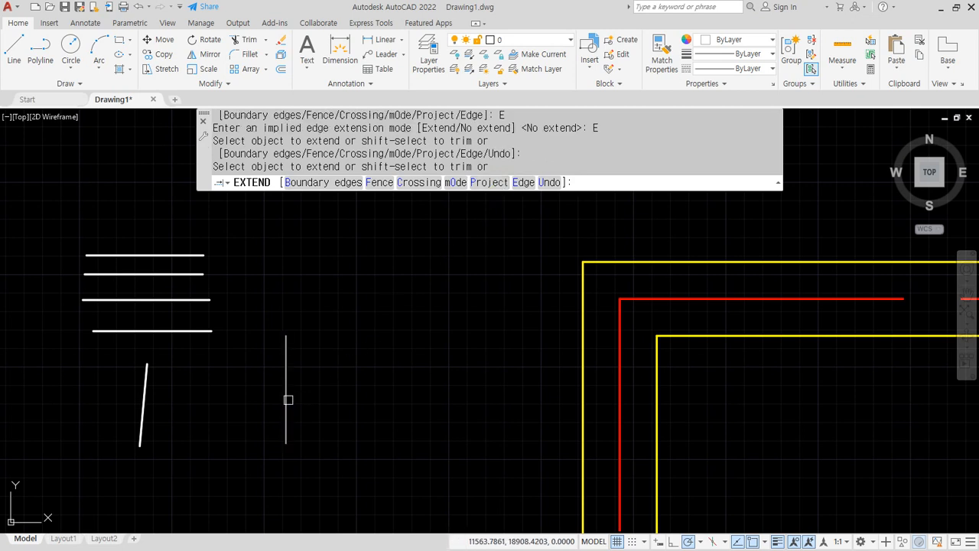
{"action": "left_click", "coordinate": [286, 361]}
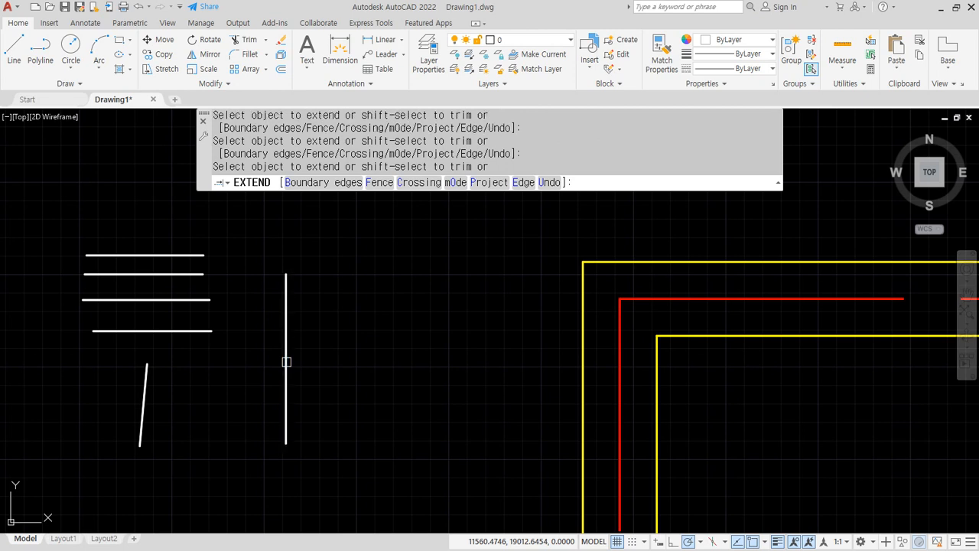
{"action": "left_click", "coordinate": [286, 362]}
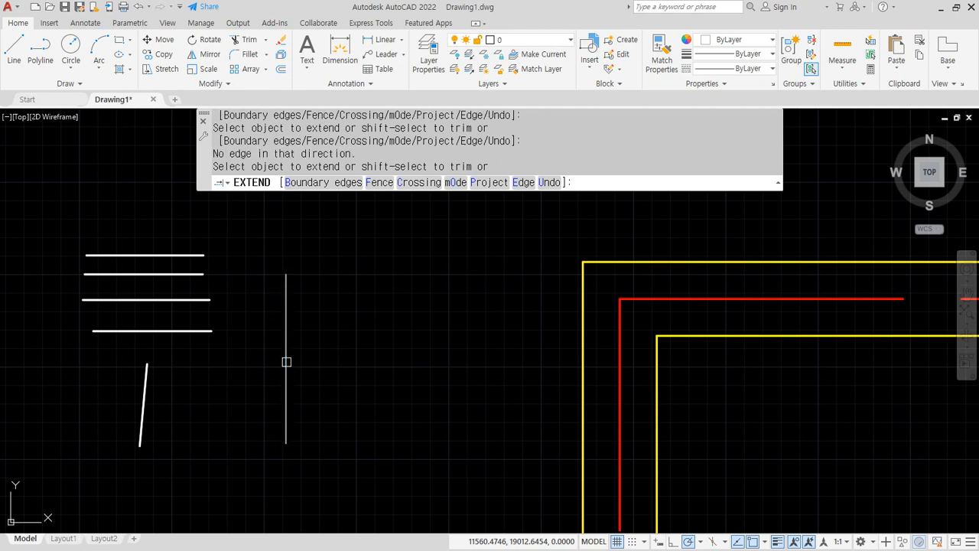
{"action": "left_click", "coordinate": [286, 362]}
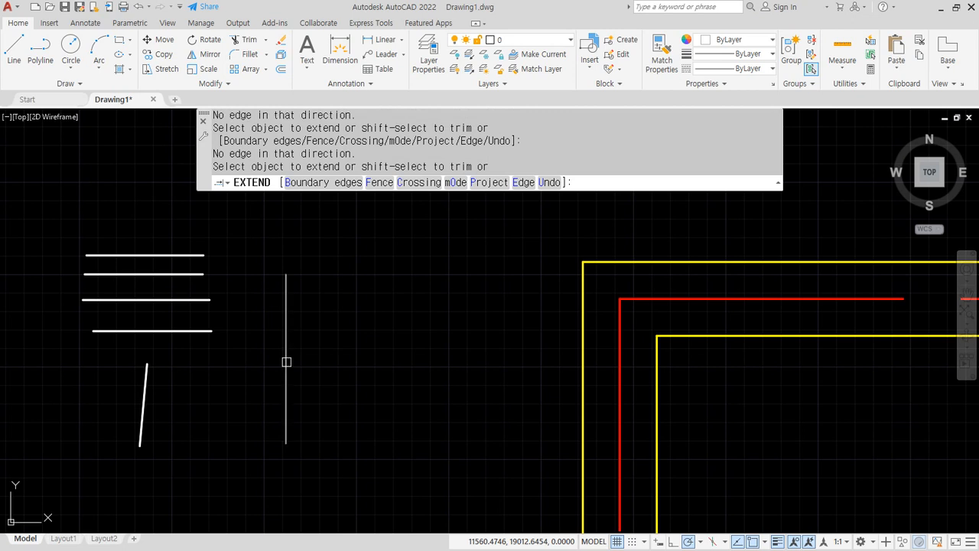
{"action": "left_click", "coordinate": [286, 300]}
{"action": "left_click", "coordinate": [289, 280]}
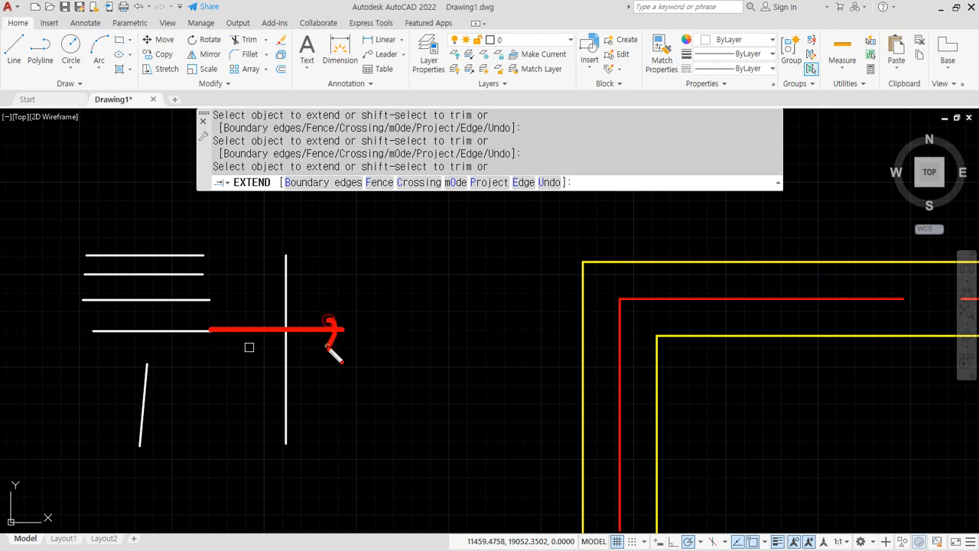
{"action": "left_click_drag", "start_coordinate": [651, 337], "coordinate": [368, 339]}
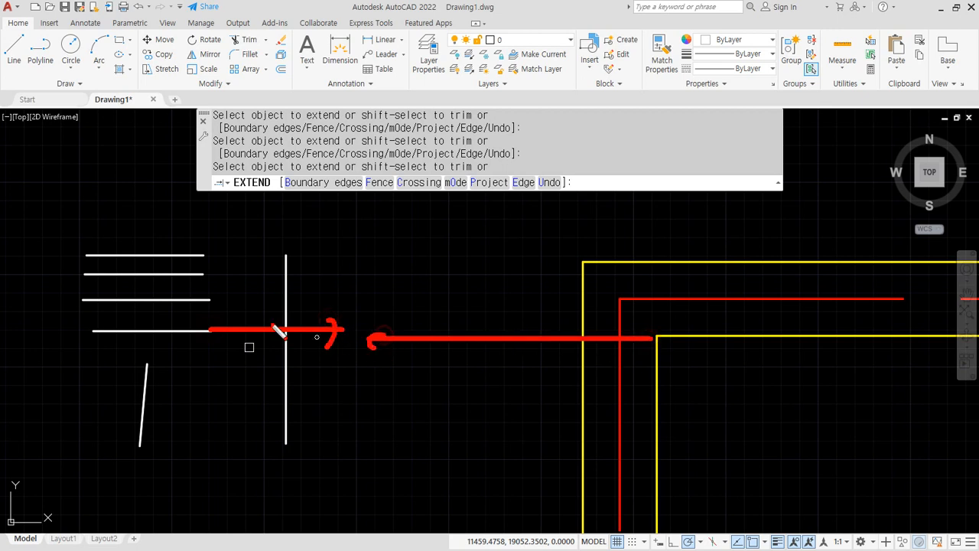
{"action": "mouse_move", "coordinate": [218, 304]}
{"action": "left_mouse_down"}
{"action": "mouse_move", "coordinate": [317, 302]}
{"action": "mouse_move", "coordinate": [321, 320]}
{"action": "left_mouse_up"}
{"action": "left_click_drag", "start_coordinate": [620, 301], "coordinate": [340, 302]}
{"action": "left_click_drag", "start_coordinate": [206, 273], "coordinate": [277, 275]}
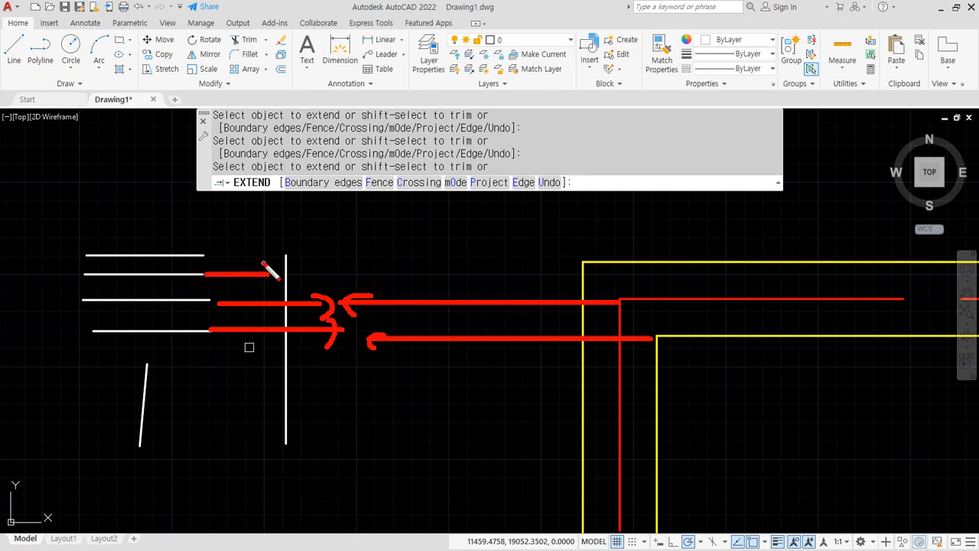
{"action": "left_click_drag", "start_coordinate": [206, 256], "coordinate": [286, 261]}
{"action": "left_click_drag", "start_coordinate": [581, 260], "coordinate": [306, 261]}
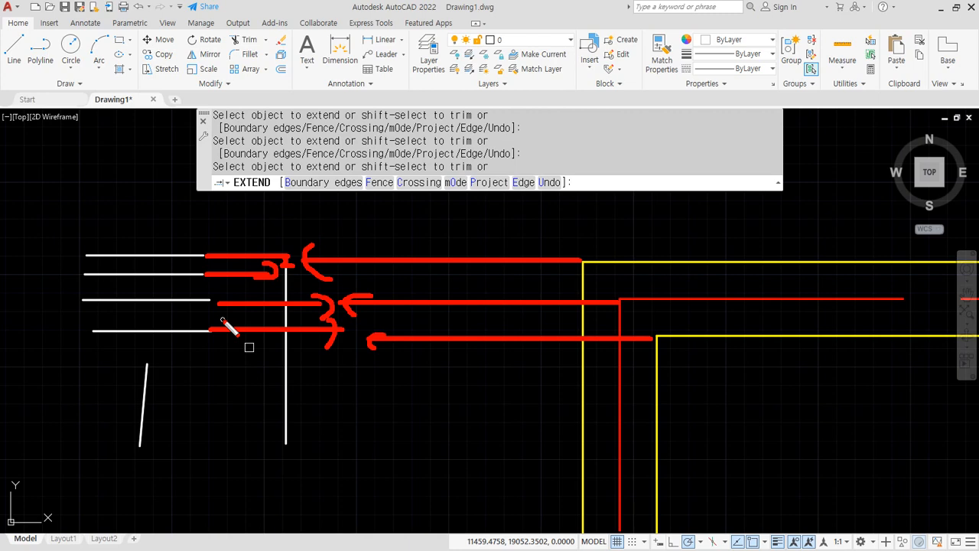
{"action": "mouse_move", "coordinate": [357, 388]}
{"action": "left_mouse_down"}
{"action": "mouse_move", "coordinate": [145, 237]}
{"action": "mouse_move", "coordinate": [288, 400]}
{"action": "left_mouse_up"}
{"action": "key", "text": "Escape"}
{"action": "key", "text": "Escape"}
{"action": "scroll", "coordinate": [289, 399], "scroll_direction": "down", "scroll_amount": 6}
{"action": "middle_click_drag", "start_coordinate": [614, 338], "coordinate": [148, 293]}
{"action": "middle_click_drag", "start_coordinate": [841, 365], "coordinate": [331, 350]}
{"action": "scroll", "coordinate": [413, 317], "scroll_direction": "up", "scroll_amount": 4}
{"action": "type", "text": "ex"}
{"action": "key", "text": "Return"}
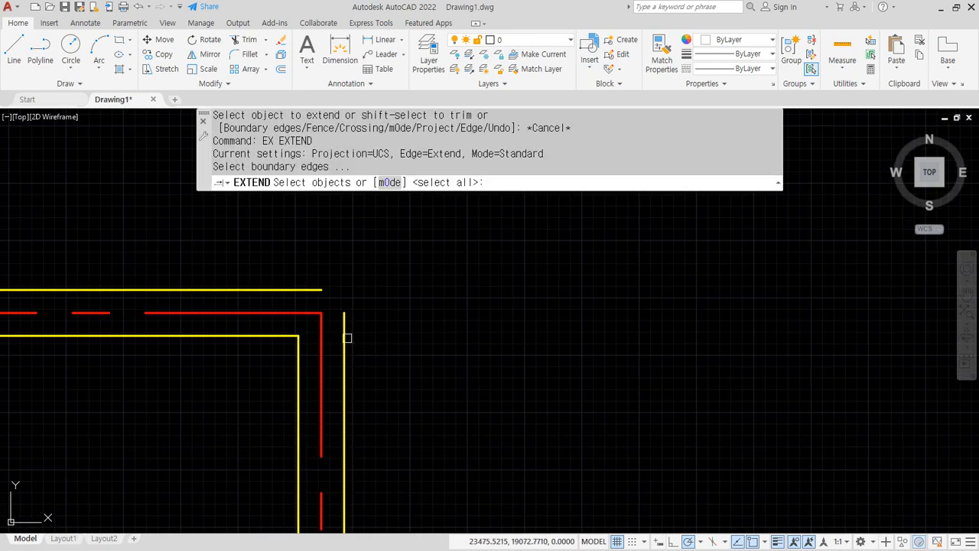
{"action": "key", "text": "Escape"}
- Erase all the practice lines beside the floor plan's upper-left corner
{"action": "scroll", "coordinate": [359, 340], "scroll_direction": "down", "scroll_amount": 5}
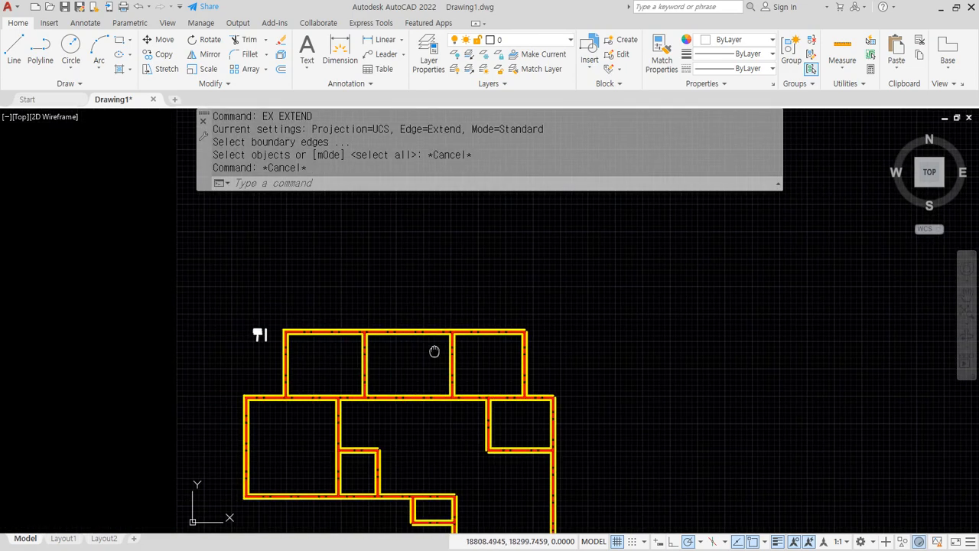
{"action": "scroll", "coordinate": [280, 349], "scroll_direction": "up", "scroll_amount": 4}
{"action": "left_click", "coordinate": [280, 349]}
{"action": "type", "text": "e"}
{"action": "key", "text": "Return"}
- Extend the two outer yellow wall lines at the floor plan's upper-right corner until they meet
{"action": "middle_click_drag", "start_coordinate": [753, 343], "coordinate": [309, 341]}
{"action": "scroll", "coordinate": [672, 301], "scroll_direction": "up", "scroll_amount": 2}
{"action": "middle_click_drag", "start_coordinate": [235, 308], "coordinate": [308, 321]}
{"action": "scroll", "coordinate": [310, 319], "scroll_direction": "up", "scroll_amount": 2}
{"action": "type", "text": "ex"}
{"action": "key", "text": "Return"}
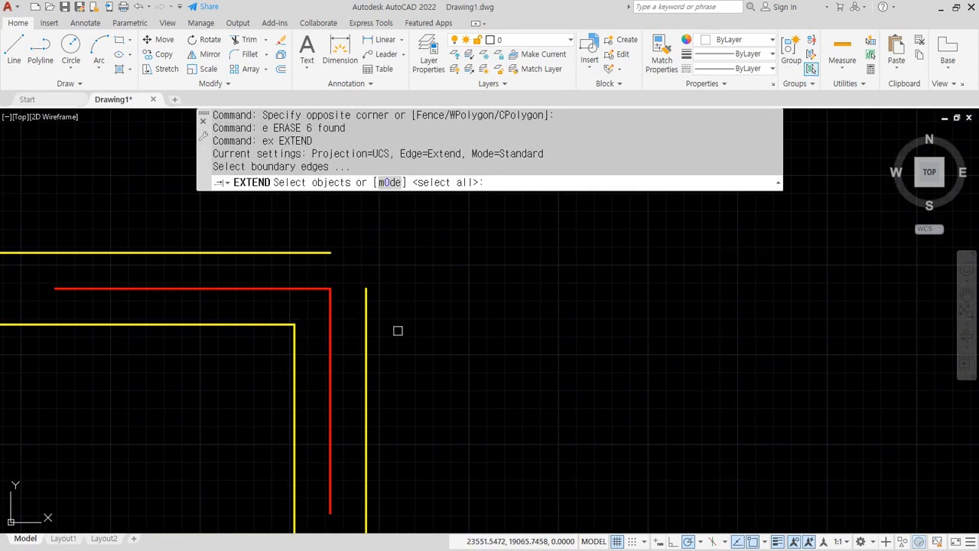
{"action": "key", "text": "Return"}
{"action": "left_click", "coordinate": [364, 298]}
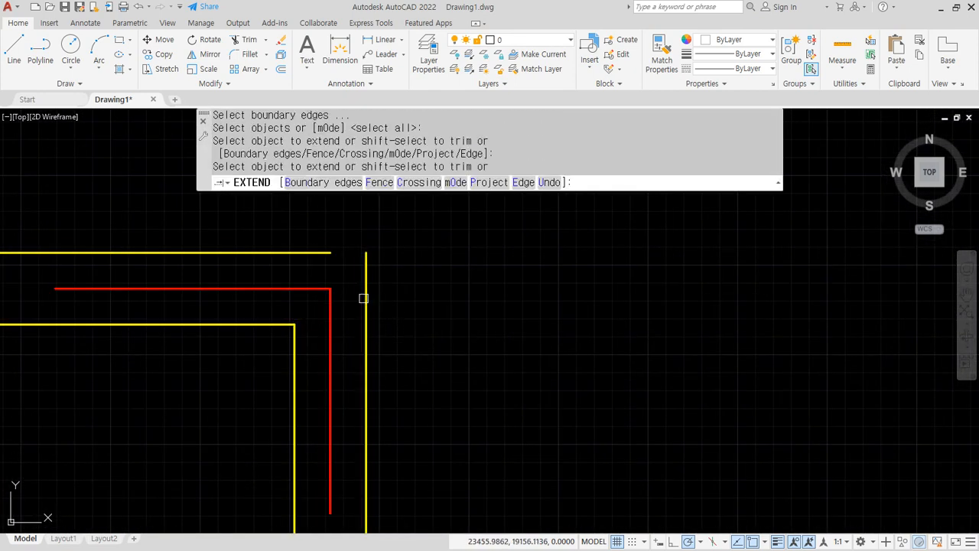
{"action": "left_click", "coordinate": [361, 253]}
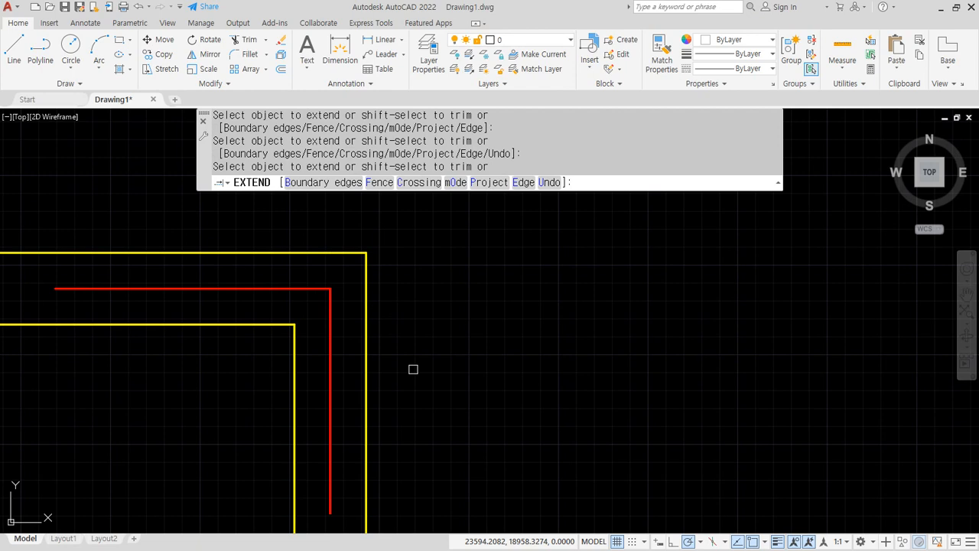
- Extend the two outer wall lines to meet at the right-side corner where the plan widens below the upper rooms
{"action": "scroll", "coordinate": [426, 338], "scroll_direction": "down", "scroll_amount": 3}
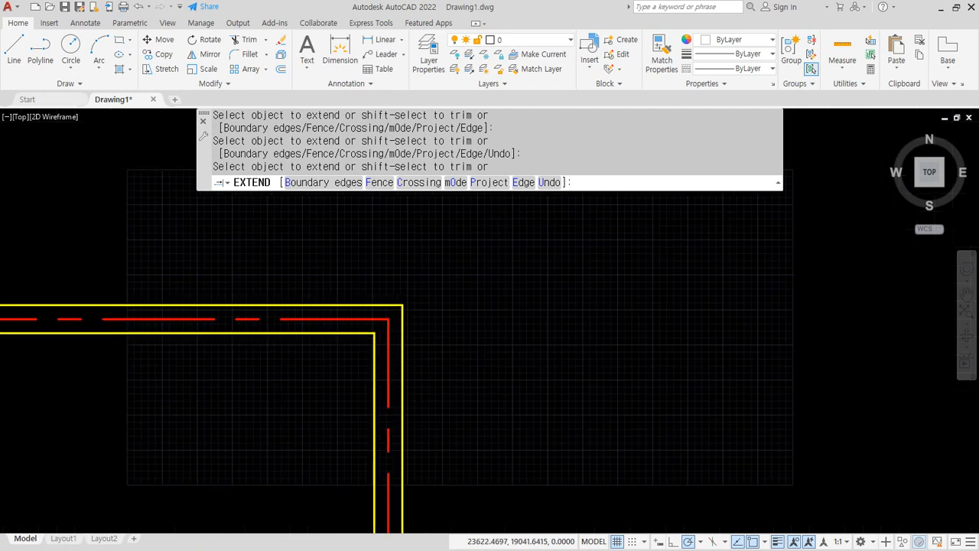
{"action": "left_click", "coordinate": [395, 485]}
{"action": "middle_click_drag", "start_coordinate": [395, 485], "coordinate": [392, 174]}
{"action": "scroll", "coordinate": [498, 277], "scroll_direction": "up", "scroll_amount": 2}
{"action": "left_click", "coordinate": [509, 260]}
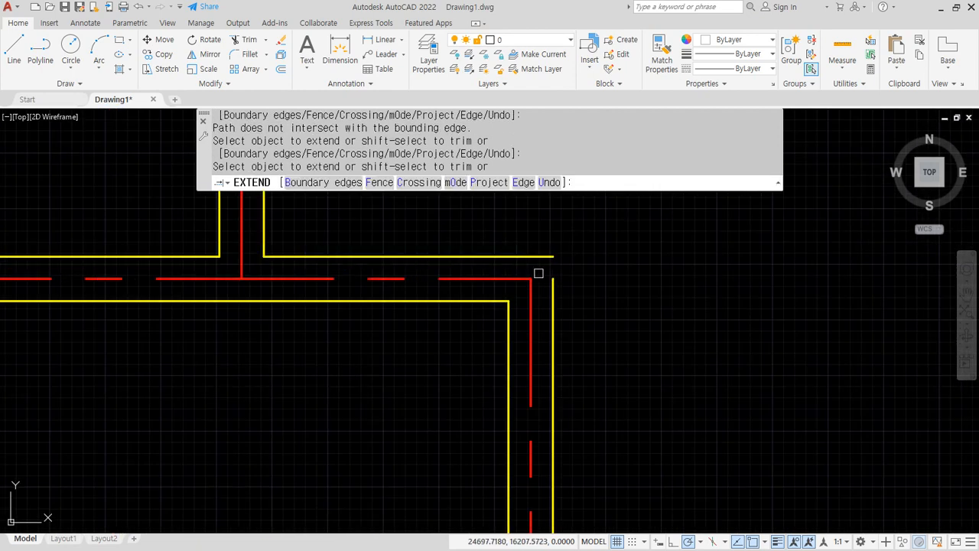
{"action": "left_click", "coordinate": [549, 286]}
- Close the lower-left outer corner of the small right-hand room by extending both yellow wall lines
{"action": "scroll", "coordinate": [497, 429], "scroll_direction": "down", "scroll_amount": 3}
{"action": "middle_click_drag", "start_coordinate": [497, 428], "coordinate": [463, 203]}
{"action": "scroll", "coordinate": [463, 256], "scroll_direction": "up", "scroll_amount": 2}
{"action": "middle_click_drag", "start_coordinate": [95, 321], "coordinate": [469, 369]}
{"action": "left_click", "coordinate": [455, 361]}
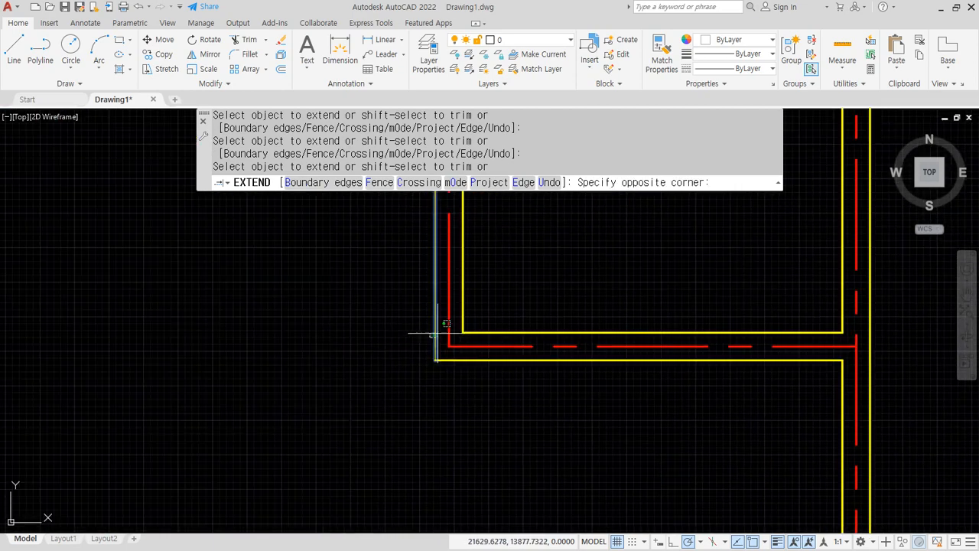
{"action": "left_click", "coordinate": [413, 313]}
- Extend the outer wall lines to meet at the upper-right corner of the small room beside the large left room
{"action": "scroll", "coordinate": [240, 352], "scroll_direction": "down", "scroll_amount": 3}
{"action": "middle_click_drag", "start_coordinate": [210, 337], "coordinate": [526, 333]}
{"action": "scroll", "coordinate": [331, 312], "scroll_direction": "up", "scroll_amount": 2}
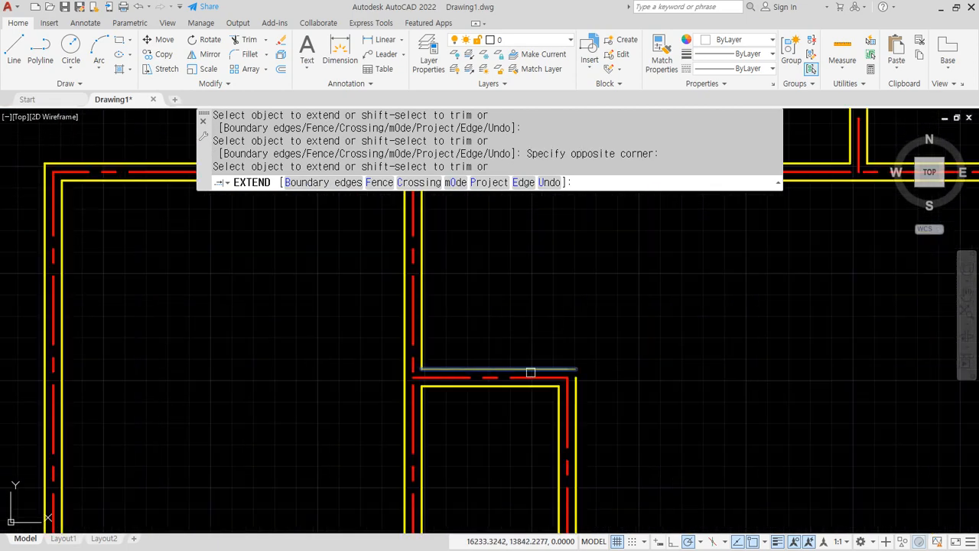
{"action": "left_click", "coordinate": [529, 372]}
{"action": "left_click", "coordinate": [577, 400]}
- Extend the outer wall lines to meet at the upper-right corner of the small room projecting below the plan's centre
{"action": "scroll", "coordinate": [576, 402], "scroll_direction": "down", "scroll_amount": 2}
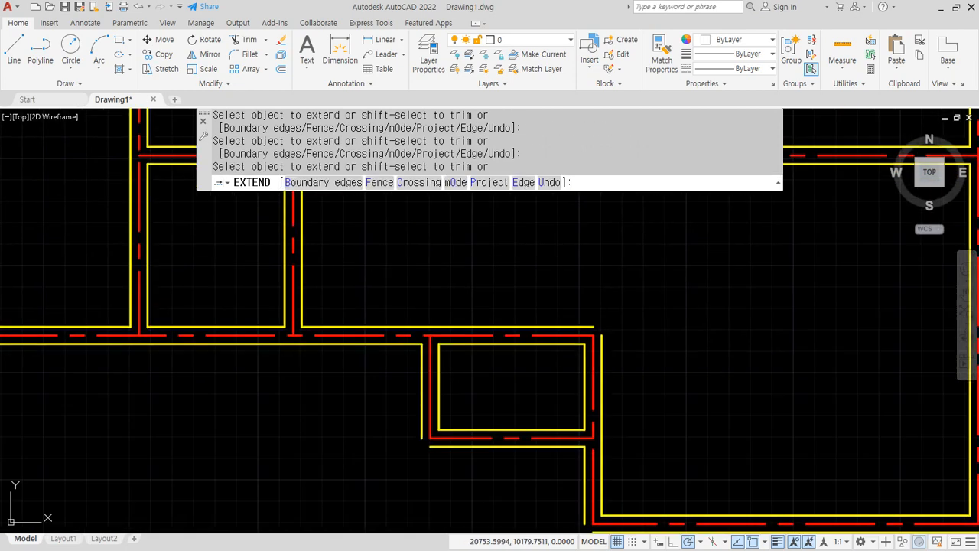
{"action": "left_click", "coordinate": [590, 328]}
{"action": "left_click", "coordinate": [603, 341]}
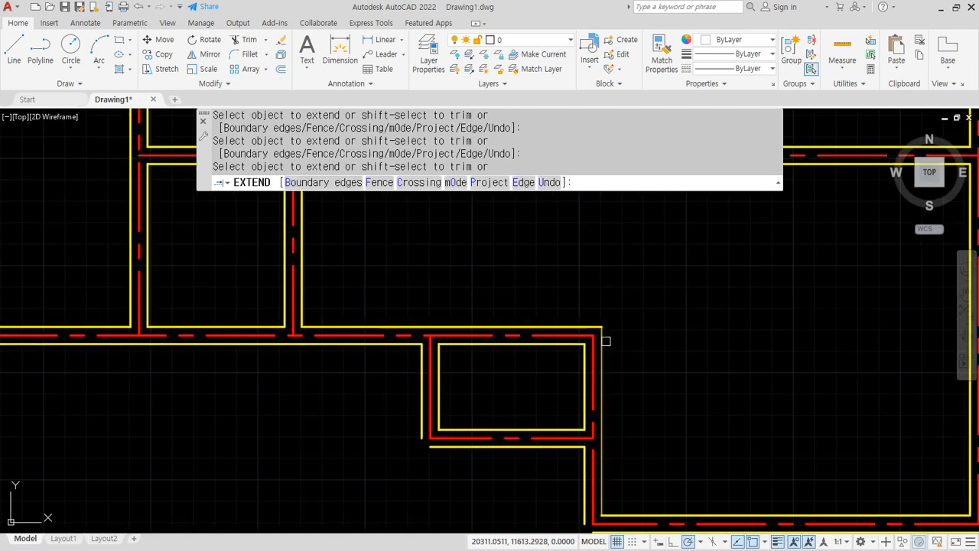
- Extend the two outer wall lines to meet at the lower-right corner of the plan
{"action": "middle_click_drag", "start_coordinate": [651, 390], "coordinate": [349, 179]}
{"action": "middle_click_drag", "start_coordinate": [743, 313], "coordinate": [585, 330]}
{"action": "scroll", "coordinate": [536, 329], "scroll_direction": "up", "scroll_amount": 2}
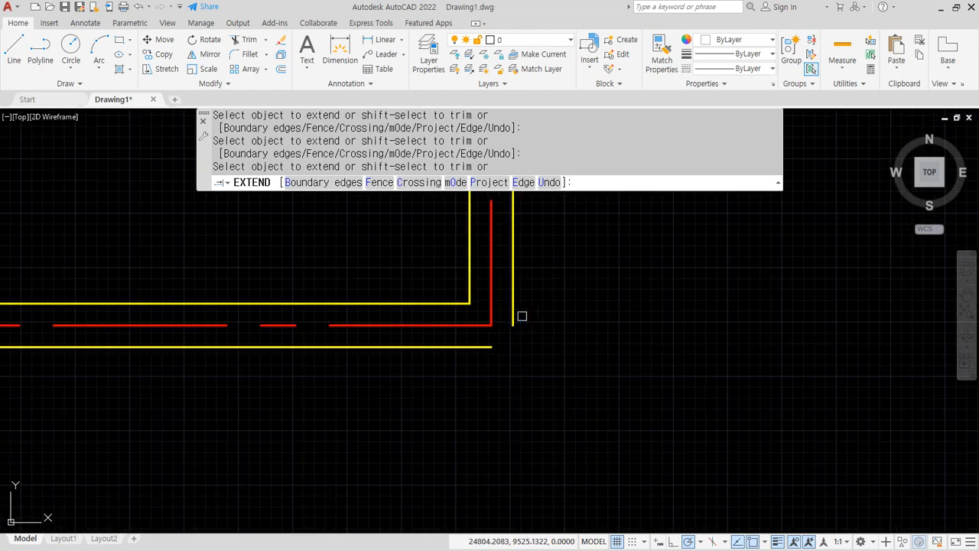
{"action": "left_click", "coordinate": [513, 326]}
{"action": "left_click", "coordinate": [489, 347]}
- Extend the outer wall lines to meet at the lower-left corner of the large lower-right room
{"action": "middle_click_drag", "start_coordinate": [328, 349], "coordinate": [909, 400]}
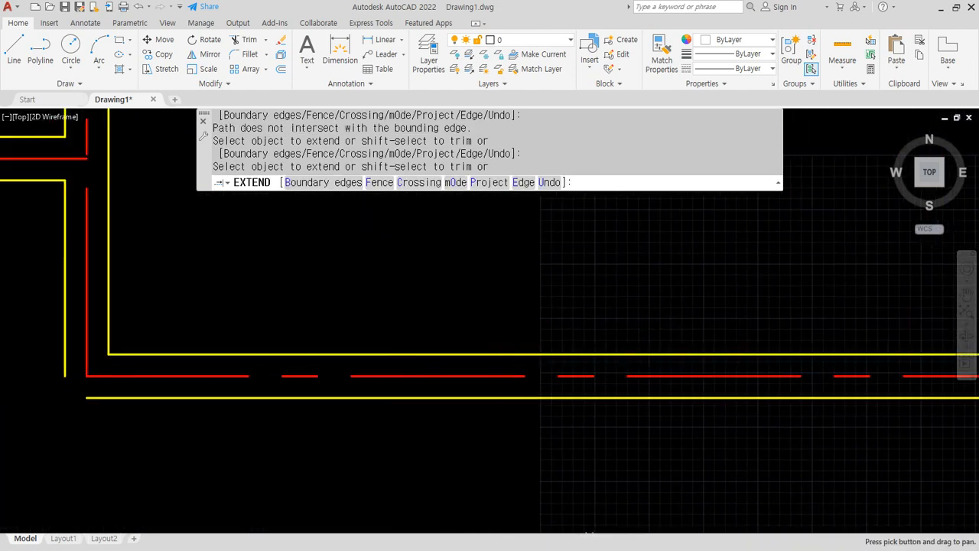
{"action": "left_click", "coordinate": [123, 395]}
{"action": "left_click", "coordinate": [69, 379]}
- Close the lower-left outer corner of the small room projecting below the plan's centre and end the Extend command
{"action": "middle_click_drag", "start_coordinate": [26, 328], "coordinate": [437, 423]}
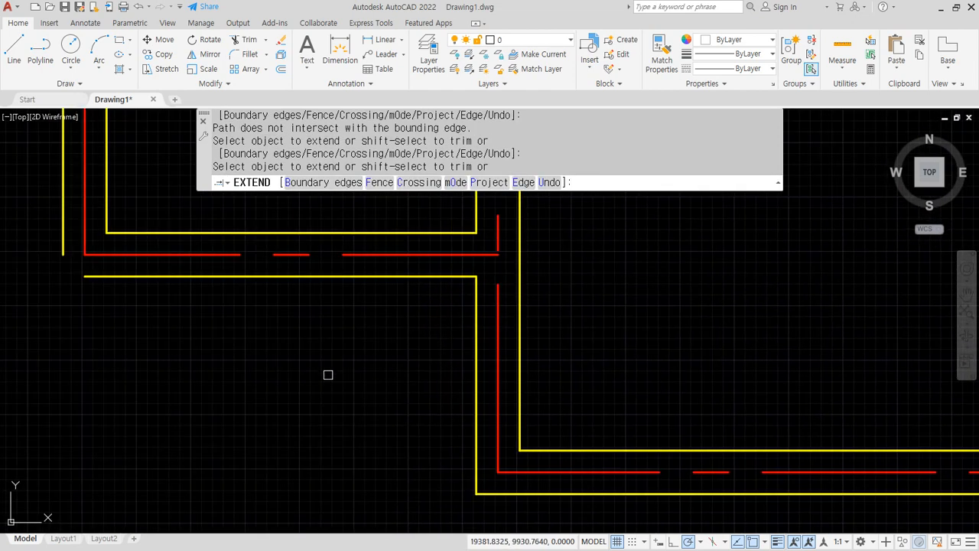
{"action": "left_click", "coordinate": [109, 276]}
{"action": "scroll", "coordinate": [64, 242], "scroll_direction": "down", "scroll_amount": 2}
{"action": "mouse_move", "coordinate": [73, 258]}
{"action": "middle_mouse_down"}
{"action": "mouse_move", "coordinate": [258, 389]}
{"action": "mouse_move", "coordinate": [422, 476]}
{"action": "middle_mouse_up"}
{"action": "middle_click_drag", "start_coordinate": [224, 454], "coordinate": [377, 432]}
{"action": "middle_click_drag", "start_coordinate": [136, 417], "coordinate": [592, 424]}
{"action": "scroll", "coordinate": [292, 397], "scroll_direction": "down", "scroll_amount": 4}
{"action": "middle_click_drag", "start_coordinate": [326, 313], "coordinate": [166, 371]}
{"action": "scroll", "coordinate": [299, 344], "scroll_direction": "down", "scroll_amount": 2}
{"action": "scroll", "coordinate": [381, 305], "scroll_direction": "up", "scroll_amount": 2}
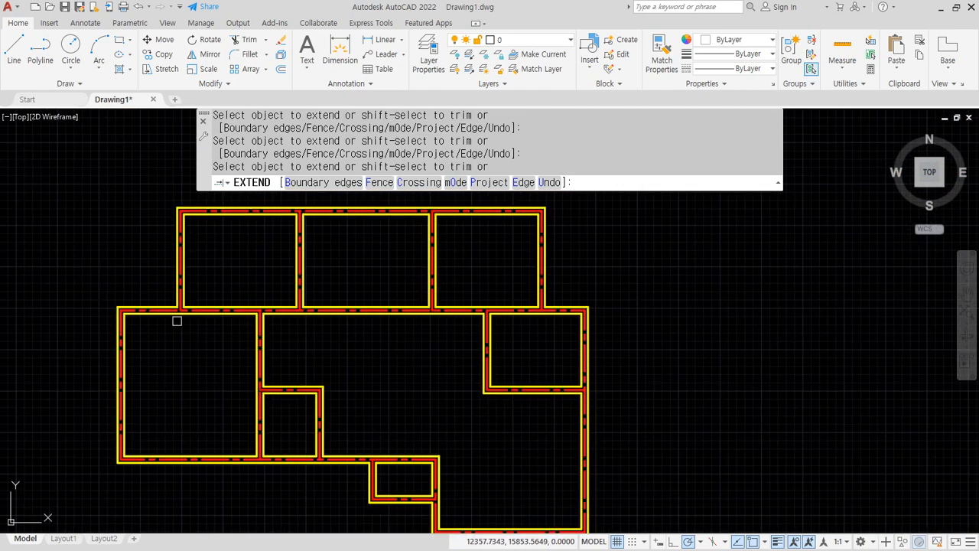
{"action": "middle_click_drag", "start_coordinate": [444, 382], "coordinate": [461, 376]}
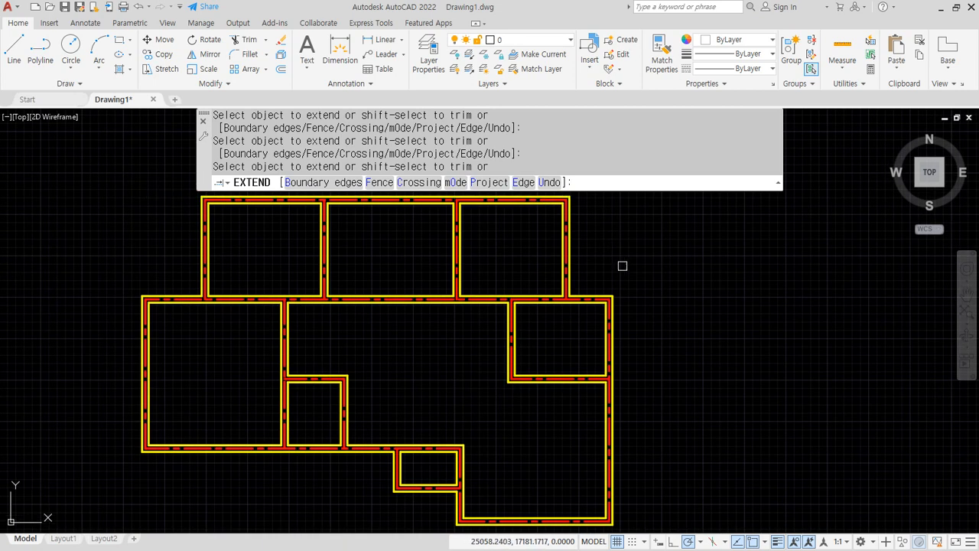
{"action": "key", "text": "Escape"}
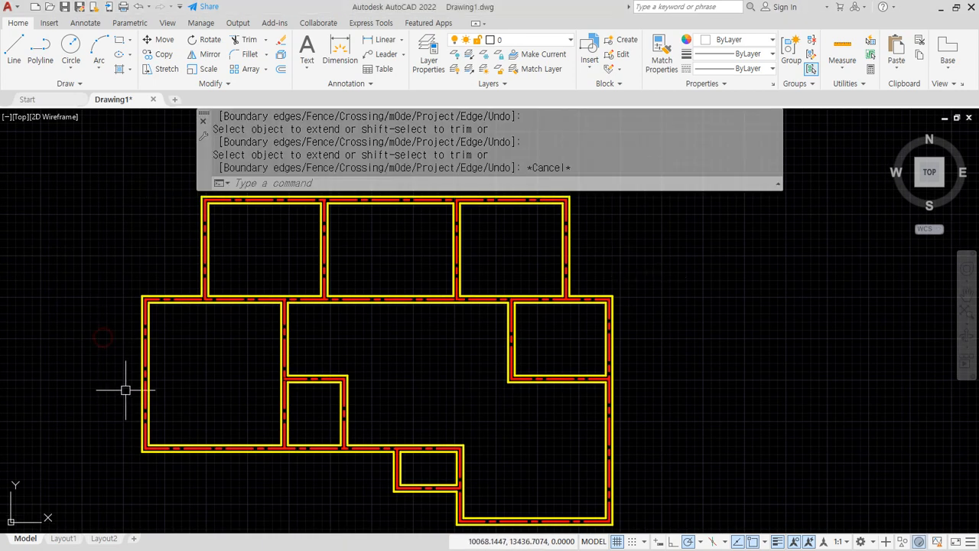
- Offset the left and bottom outer wall lines of the large left room outward by 120
{"action": "scroll", "coordinate": [131, 464], "scroll_direction": "up", "scroll_amount": 2}
{"action": "scroll", "coordinate": [131, 464], "scroll_direction": "up", "scroll_amount": 6}
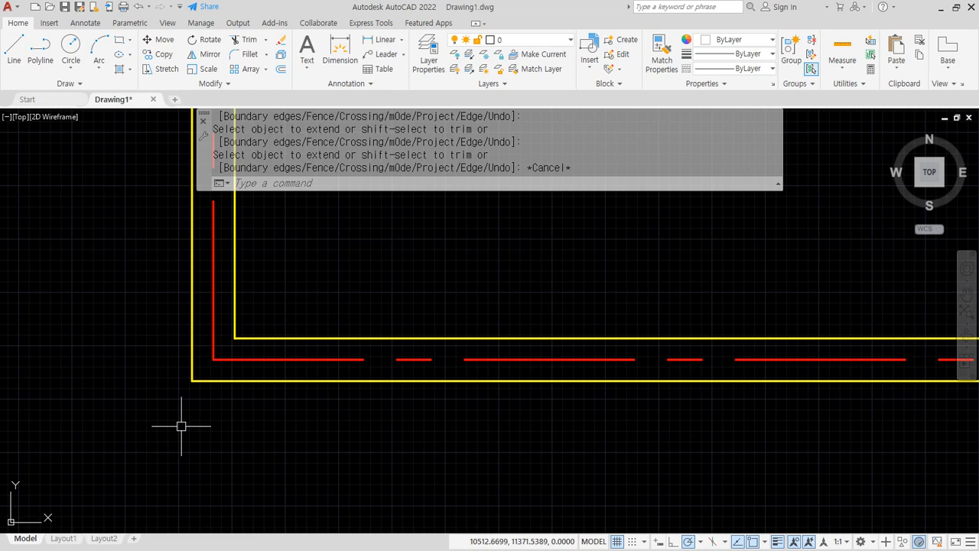
{"action": "type", "text": "o"}
{"action": "key", "text": "Return"}
{"action": "type", "text": "120"}
{"action": "key", "text": "Return"}
{"action": "left_click", "coordinate": [192, 360]}
{"action": "left_click", "coordinate": [131, 361]}
{"action": "left_click", "coordinate": [200, 380]}
{"action": "left_click", "coordinate": [200, 436]}
- Offset the left and bottom outer lines of the small projecting room and of the large lower-right room outward by 120
{"action": "scroll", "coordinate": [200, 436], "scroll_direction": "down", "scroll_amount": 7}
{"action": "scroll", "coordinate": [252, 386], "scroll_direction": "up", "scroll_amount": 5}
{"action": "left_click", "coordinate": [331, 372]}
{"action": "left_click", "coordinate": [276, 407]}
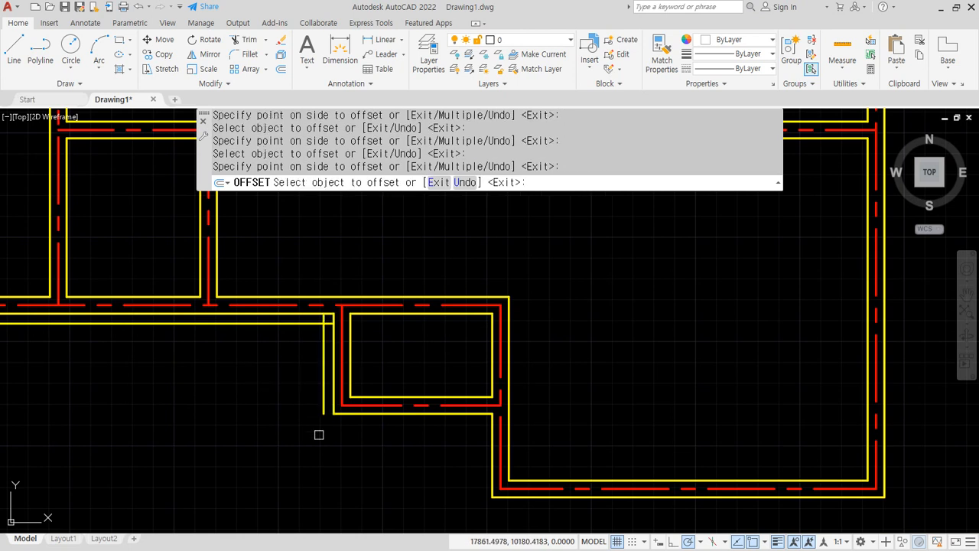
{"action": "left_click", "coordinate": [394, 417]}
{"action": "left_click", "coordinate": [397, 465]}
{"action": "left_click", "coordinate": [491, 450]}
{"action": "left_click", "coordinate": [463, 467]}
{"action": "left_click", "coordinate": [524, 500]}
{"action": "left_click", "coordinate": [528, 513]}
- Offset the plan's long right outer wall line and the short horizontal line at the upper-right step outward by 120
{"action": "middle_click_drag", "start_coordinate": [888, 425], "coordinate": [455, 414]}
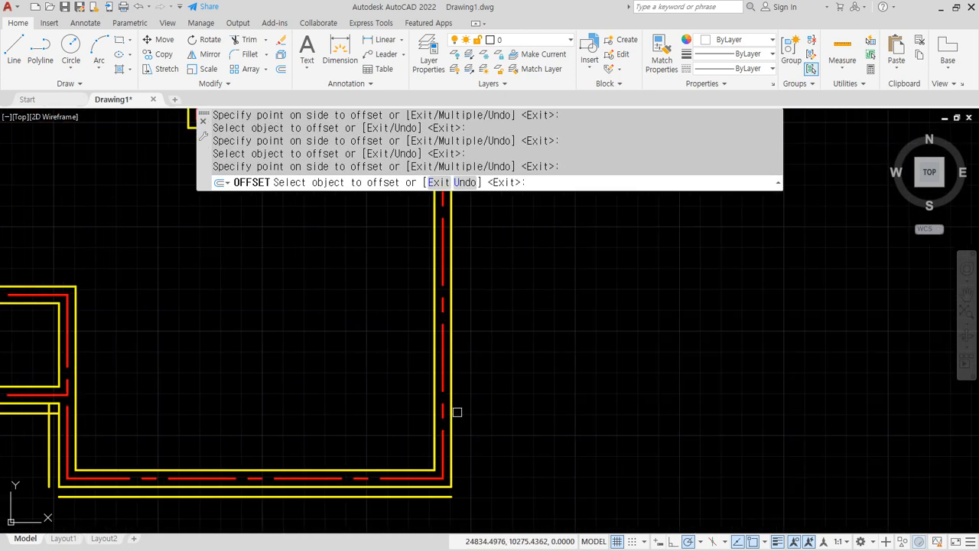
{"action": "scroll", "coordinate": [540, 308], "scroll_direction": "down", "scroll_amount": 4}
{"action": "scroll", "coordinate": [413, 417], "scroll_direction": "up", "scroll_amount": 6}
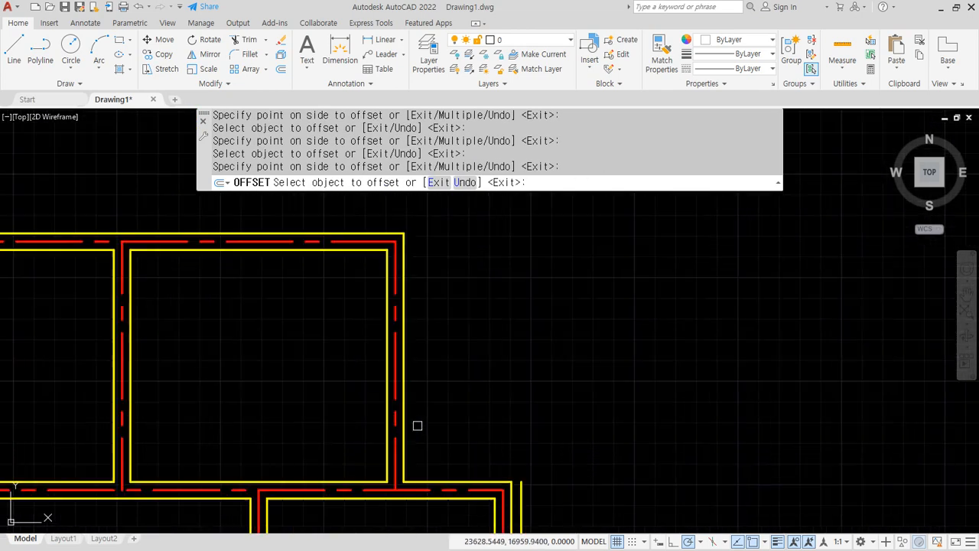
{"action": "middle_click_drag", "start_coordinate": [443, 476], "coordinate": [369, 365]}
{"action": "left_click", "coordinate": [371, 381]}
{"action": "left_click", "coordinate": [380, 289]}
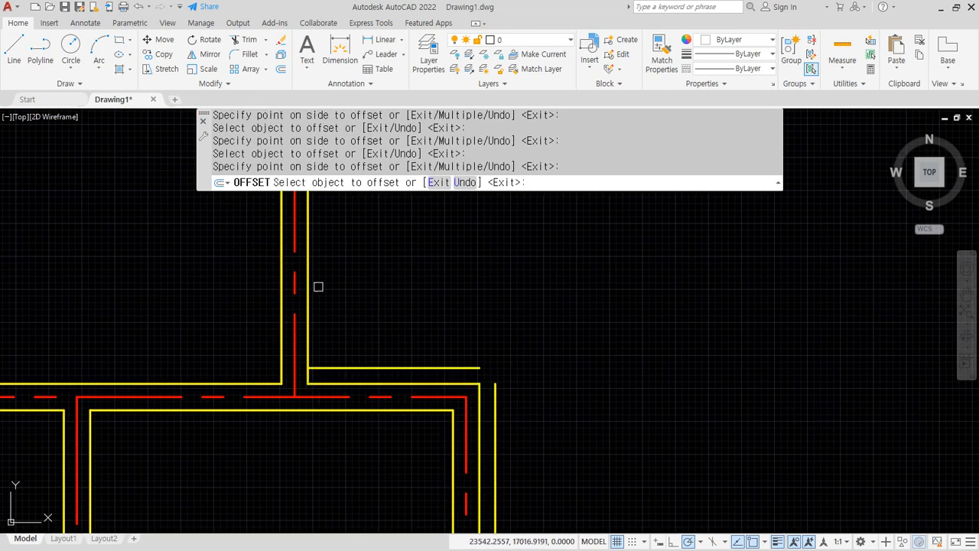
- Offset the right and top outer wall lines of the upper rooms outward by 120
{"action": "scroll", "coordinate": [388, 290], "scroll_direction": "down", "scroll_amount": 4}
{"action": "scroll", "coordinate": [135, 255], "scroll_direction": "up", "scroll_amount": 4}
{"action": "left_click", "coordinate": [287, 337]}
{"action": "left_click", "coordinate": [288, 335]}
{"action": "scroll", "coordinate": [153, 286], "scroll_direction": "down", "scroll_amount": 4}
{"action": "scroll", "coordinate": [326, 345], "scroll_direction": "up", "scroll_amount": 5}
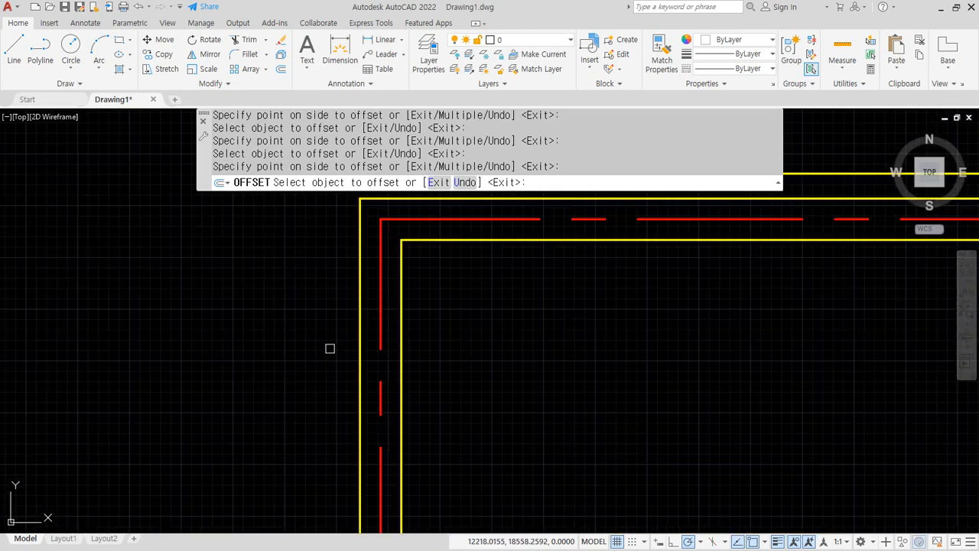
- Offset the upper rooms' left outer wall line and the short step line above the large left room outward by 120
{"action": "left_click", "coordinate": [358, 340]}
{"action": "left_click", "coordinate": [257, 343]}
{"action": "scroll", "coordinate": [258, 431], "scroll_direction": "down", "scroll_amount": 4}
{"action": "scroll", "coordinate": [291, 395], "scroll_direction": "up", "scroll_amount": 4}
{"action": "left_click", "coordinate": [290, 395]}
{"action": "left_click", "coordinate": [262, 345]}
- Offset the new lines left of and above the large left room and left of the upper rooms outward by 100
{"action": "key", "text": "Return"}
{"action": "key", "text": "Return"}
{"action": "type", "text": "100"}
{"action": "key", "text": "Return"}
{"action": "left_click", "coordinate": [223, 428]}
{"action": "left_click", "coordinate": [115, 405]}
{"action": "left_click", "coordinate": [261, 385]}
{"action": "left_click", "coordinate": [261, 381]}
{"action": "left_click", "coordinate": [359, 328]}
{"action": "left_click", "coordinate": [283, 319]}
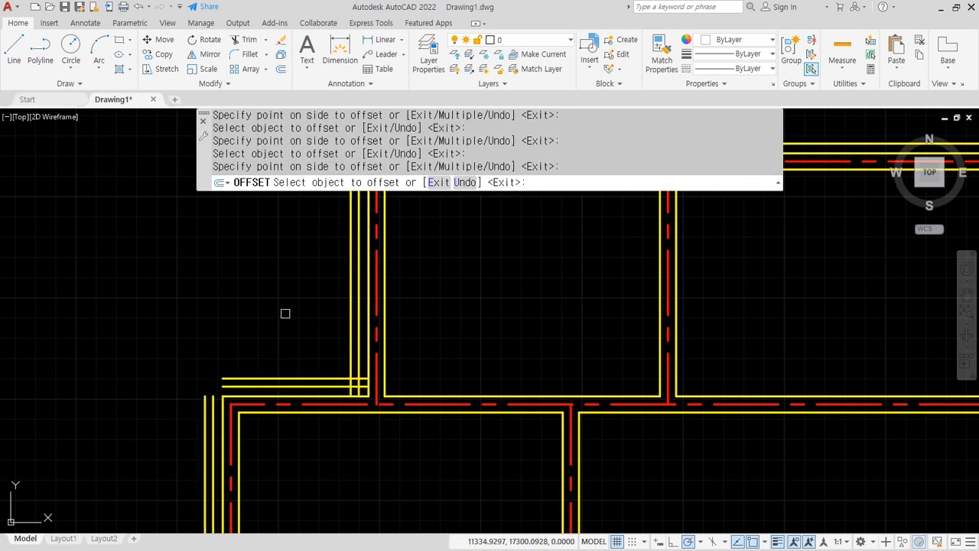
- Offset the new outer lines along the upper rooms' top and right, the upper-right step and the plan's right side outward by 100
{"action": "middle_click_drag", "start_coordinate": [308, 282], "coordinate": [237, 481]}
{"action": "middle_click_drag", "start_coordinate": [721, 367], "coordinate": [362, 362]}
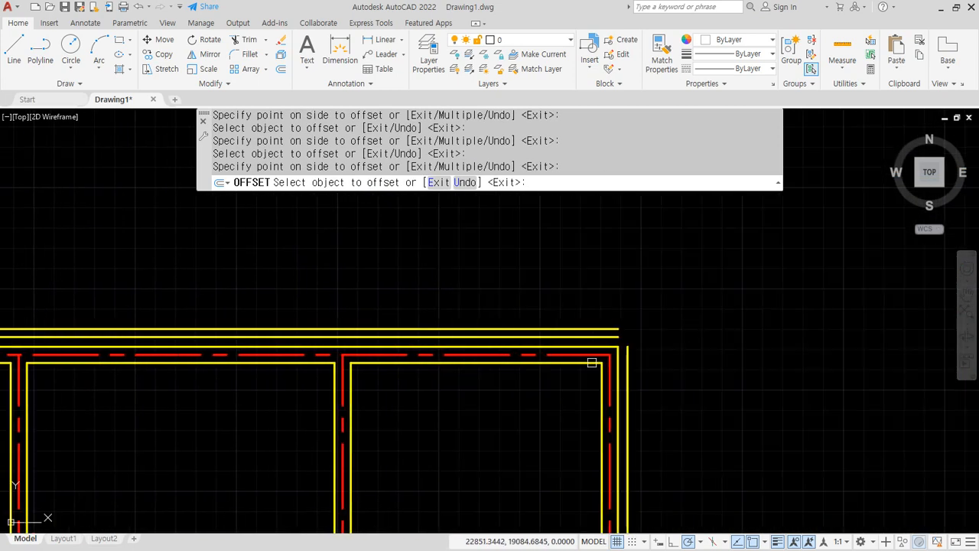
{"action": "scroll", "coordinate": [504, 363], "scroll_direction": "up", "scroll_amount": 2}
{"action": "scroll", "coordinate": [481, 345], "scroll_direction": "down", "scroll_amount": 5}
{"action": "scroll", "coordinate": [430, 282], "scroll_direction": "up", "scroll_amount": 5}
{"action": "left_click", "coordinate": [431, 282]}
{"action": "left_click", "coordinate": [440, 254]}
{"action": "left_click", "coordinate": [588, 337]}
{"action": "left_click", "coordinate": [620, 365]}
- Offset the new outer line below the large lower-right room outward by 100
{"action": "scroll", "coordinate": [622, 366], "scroll_direction": "down", "scroll_amount": 6}
{"action": "middle_click_drag", "start_coordinate": [538, 422], "coordinate": [359, 194]}
{"action": "scroll", "coordinate": [399, 312], "scroll_direction": "up", "scroll_amount": 2}
{"action": "middle_click_drag", "start_coordinate": [424, 412], "coordinate": [429, 227]}
{"action": "left_click", "coordinate": [328, 402]}
{"action": "left_click", "coordinate": [328, 449]}
- Offset the remaining new lines outward by 100: left of the lower-right room, around the small projecting room, and below the large left room
{"action": "middle_click_drag", "start_coordinate": [93, 372], "coordinate": [504, 369]}
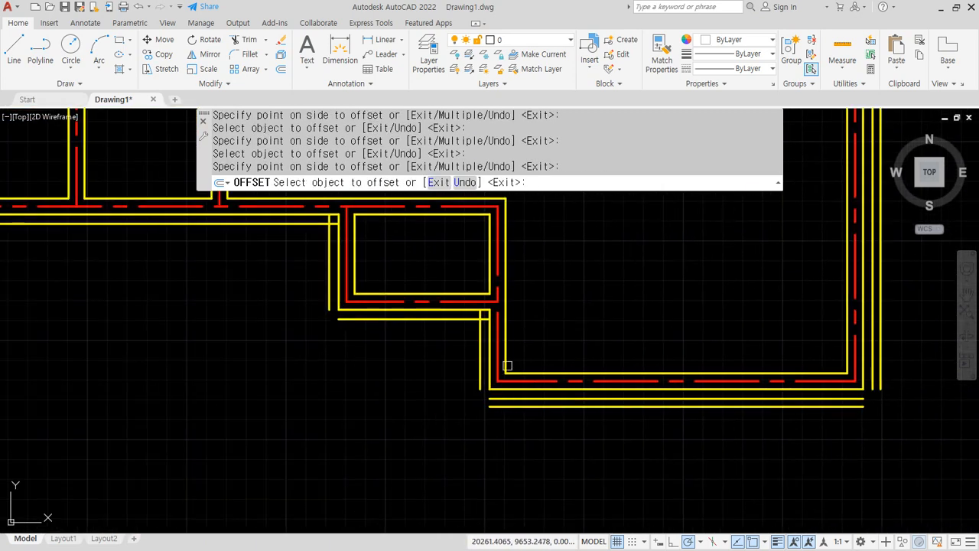
{"action": "left_click", "coordinate": [479, 327]}
{"action": "left_click", "coordinate": [338, 366]}
{"action": "left_click", "coordinate": [376, 320]}
{"action": "left_click", "coordinate": [370, 359]}
{"action": "left_click", "coordinate": [328, 285]}
{"action": "left_click", "coordinate": [259, 260]}
{"action": "left_click", "coordinate": [264, 225]}
{"action": "left_click", "coordinate": [238, 301]}
- Extend both pairs of offset lines to meet at the lower-left outer corner of the large left room
{"action": "scroll", "coordinate": [238, 301], "scroll_direction": "down", "scroll_amount": 1}
{"action": "middle_click_drag", "start_coordinate": [238, 302], "coordinate": [730, 326]}
{"action": "scroll", "coordinate": [377, 241], "scroll_direction": "up", "scroll_amount": 2}
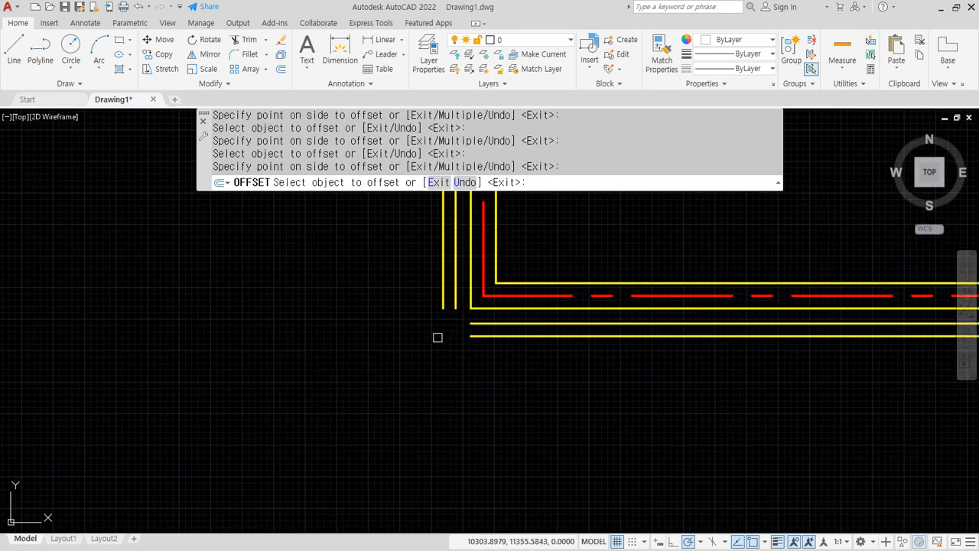
{"action": "scroll", "coordinate": [439, 330], "scroll_direction": "up", "scroll_amount": 2}
{"action": "middle_click_drag", "start_coordinate": [437, 336], "coordinate": [271, 400]}
{"action": "key", "text": "Return"}
{"action": "type", "text": "ex"}
{"action": "key", "text": "Return"}
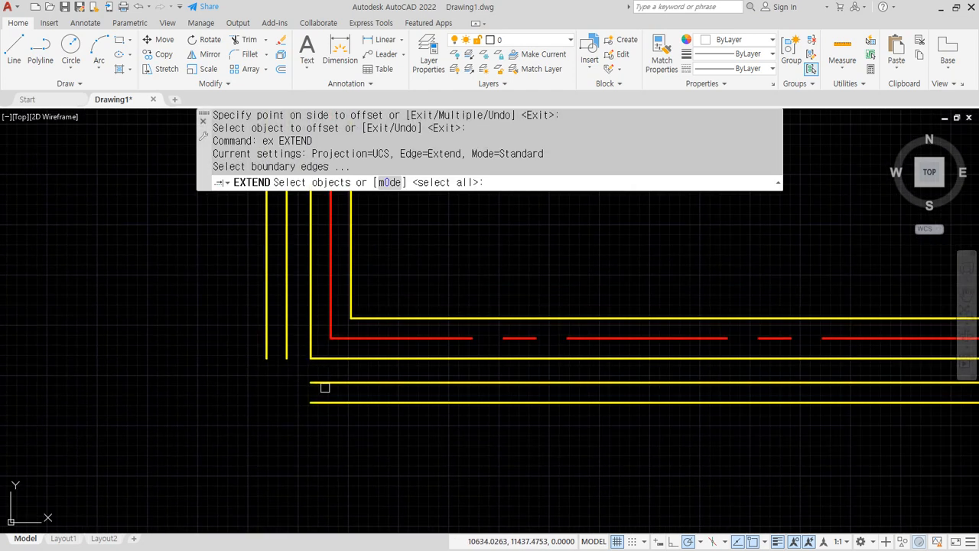
{"action": "key", "text": "Return"}
{"action": "left_click", "coordinate": [319, 382]}
{"action": "left_click", "coordinate": [322, 402]}
{"action": "left_click", "coordinate": [312, 403]}
{"action": "left_click", "coordinate": [312, 403]}
{"action": "left_click", "coordinate": [289, 348]}
{"action": "left_click", "coordinate": [265, 344]}
{"action": "left_click", "coordinate": [264, 353]}
- Trim the overrunning line end at the lower-left outer corner of the large left room
{"action": "key", "text": "Return"}
{"action": "type", "text": "tr"}
{"action": "key", "text": "Return"}
{"action": "key", "text": "Return"}
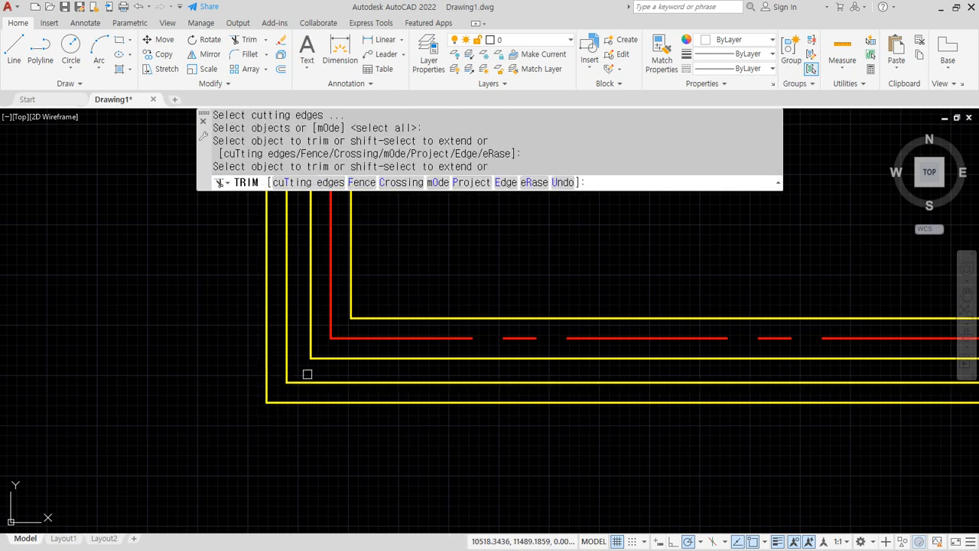
{"action": "key", "text": "Return"}
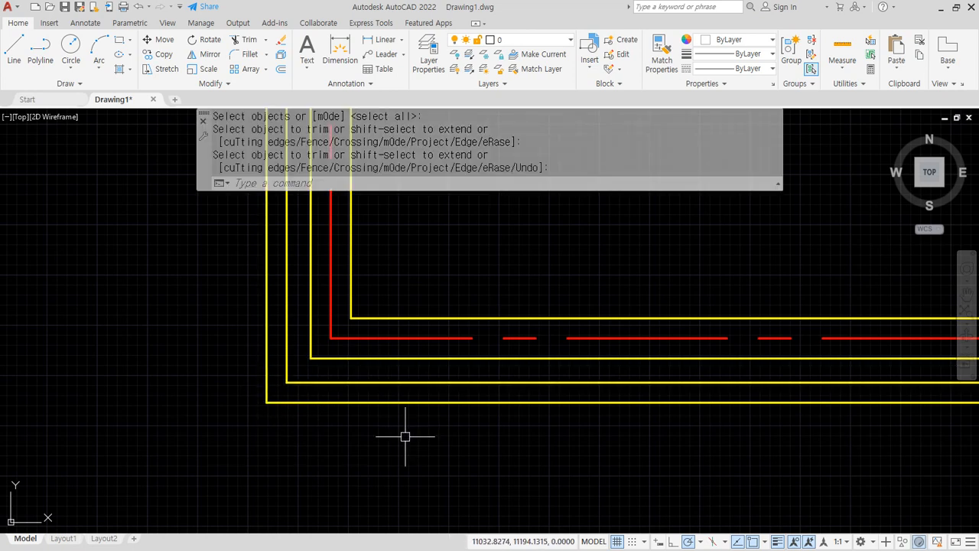
- Extend both pairs of offset lines to meet at the upper-left outer corner of the large left room
{"action": "scroll", "coordinate": [405, 436], "scroll_direction": "down", "scroll_amount": 3}
{"action": "scroll", "coordinate": [391, 406], "scroll_direction": "up", "scroll_amount": 5}
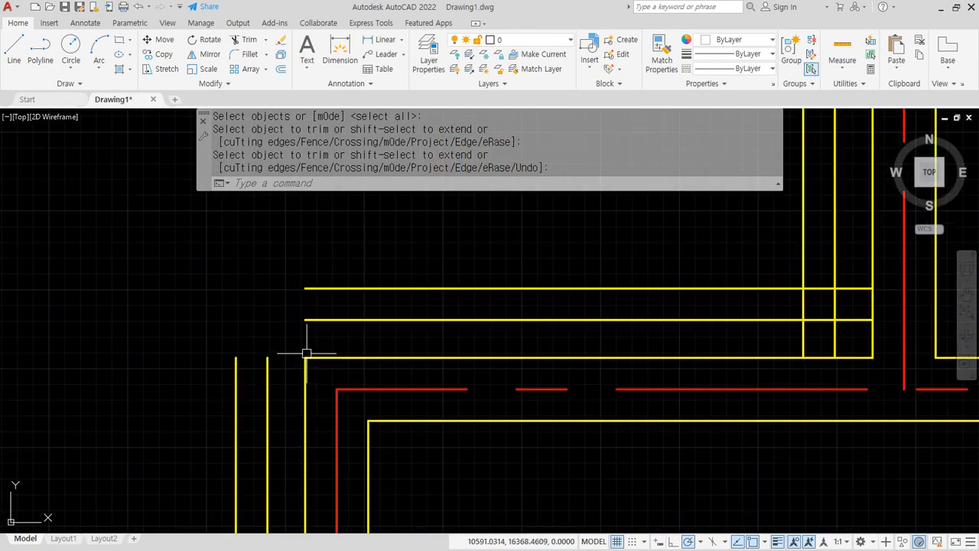
{"action": "scroll", "coordinate": [307, 350], "scroll_direction": "up", "scroll_amount": 2}
{"action": "type", "text": "ex"}
{"action": "key", "text": "Return"}
{"action": "key", "text": "Return"}
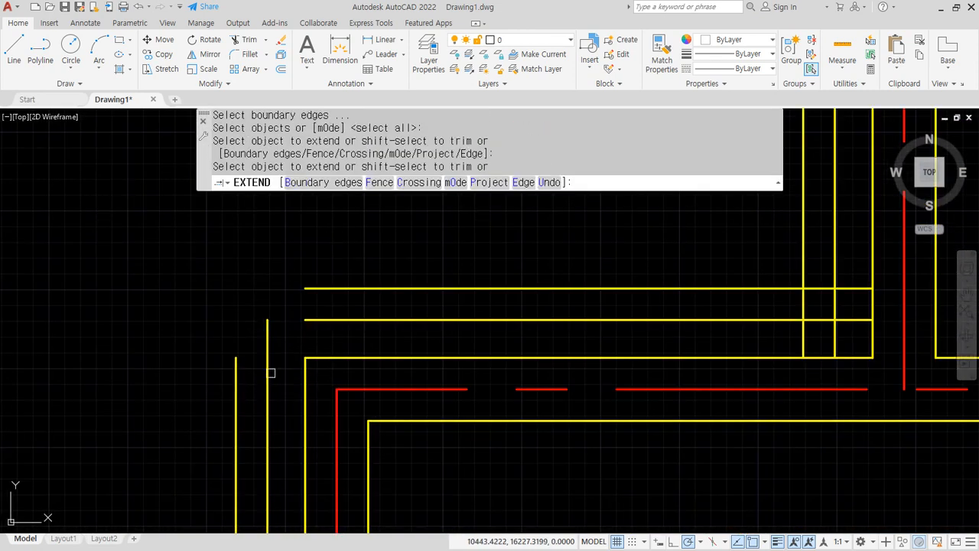
{"action": "left_click", "coordinate": [323, 327]}
{"action": "left_click", "coordinate": [285, 310]}
{"action": "left_click", "coordinate": [314, 287]}
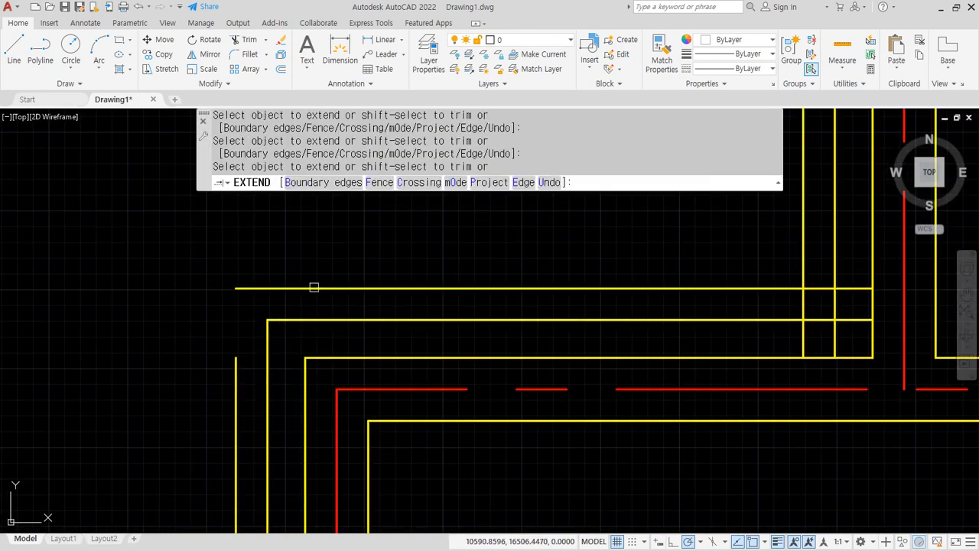
{"action": "left_click", "coordinate": [236, 359]}
- Extend both pairs of offset lines to meet at the upper-left outer corner of the upper rooms
{"action": "scroll", "coordinate": [371, 353], "scroll_direction": "down", "scroll_amount": 1}
{"action": "middle_click_drag", "start_coordinate": [546, 322], "coordinate": [281, 408]}
{"action": "middle_click_drag", "start_coordinate": [365, 199], "coordinate": [241, 527]}
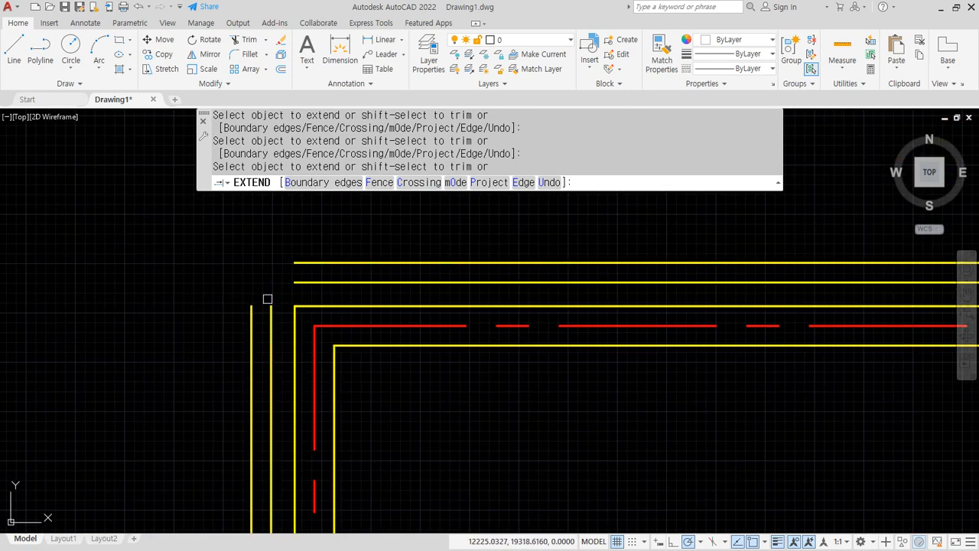
{"action": "left_click", "coordinate": [300, 282]}
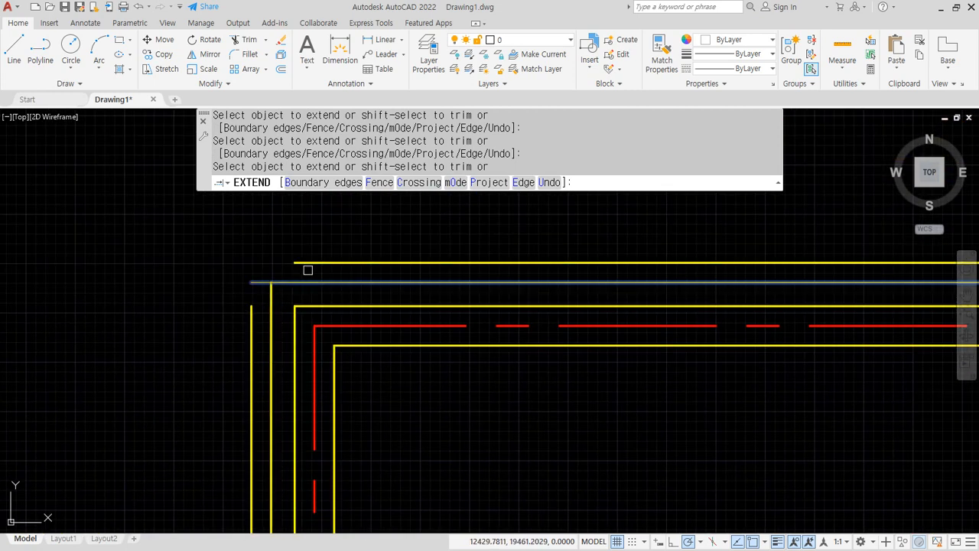
{"action": "left_click", "coordinate": [252, 312]}
{"action": "left_click", "coordinate": [287, 268]}
{"action": "left_click", "coordinate": [291, 255]}
- Extend both pairs of offset lines to meet at the upper-right outer corner of the upper rooms
{"action": "scroll", "coordinate": [361, 246], "scroll_direction": "down", "scroll_amount": 2}
{"action": "middle_click_drag", "start_coordinate": [520, 261], "coordinate": [105, 345]}
{"action": "middle_click_drag", "start_coordinate": [623, 335], "coordinate": [242, 318]}
{"action": "scroll", "coordinate": [417, 323], "scroll_direction": "up", "scroll_amount": 2}
{"action": "left_click", "coordinate": [498, 328]}
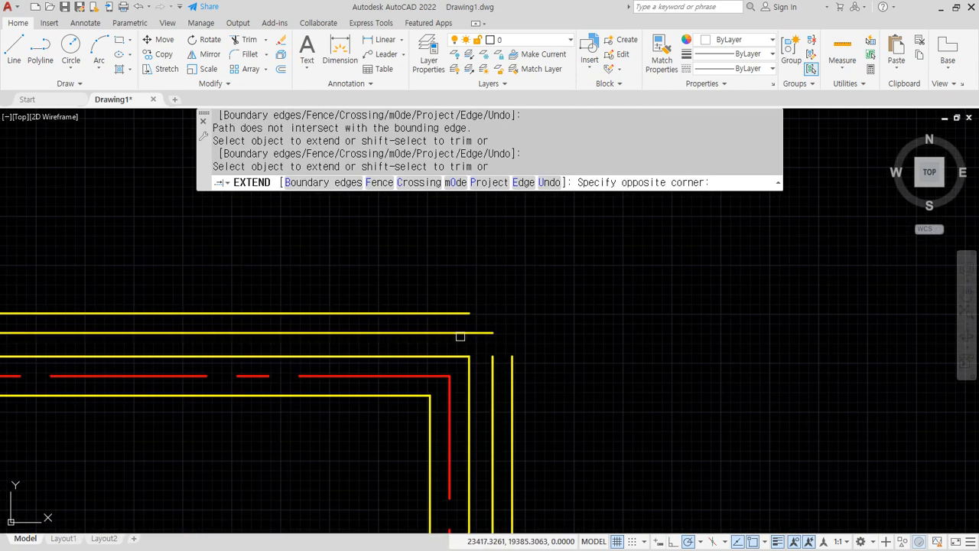
{"action": "left_click", "coordinate": [462, 335]}
{"action": "left_click", "coordinate": [510, 353]}
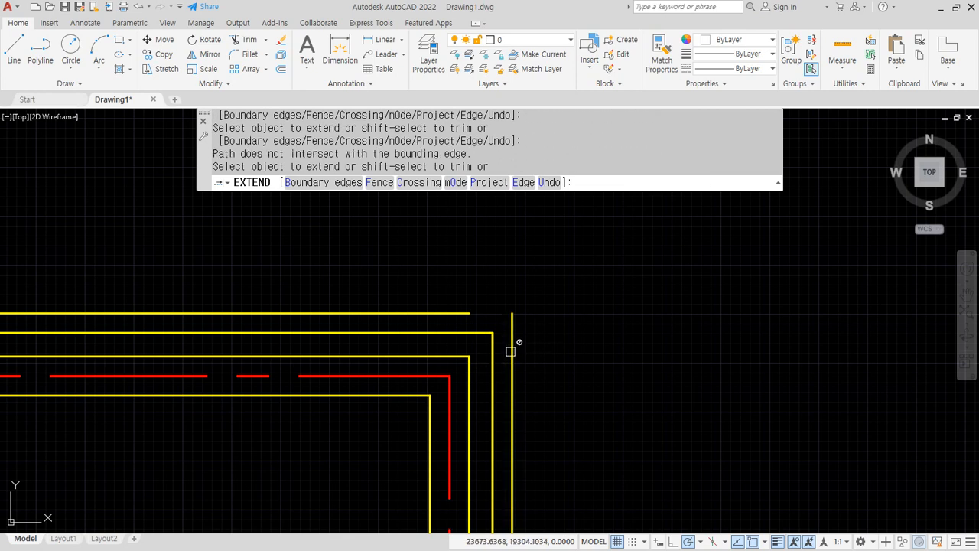
{"action": "left_click", "coordinate": [455, 313]}
- Extend both pairs of offset lines to meet at the right-side step corner below the upper rooms
{"action": "scroll", "coordinate": [503, 356], "scroll_direction": "down", "scroll_amount": 3}
{"action": "middle_click_drag", "start_coordinate": [514, 421], "coordinate": [408, 252]}
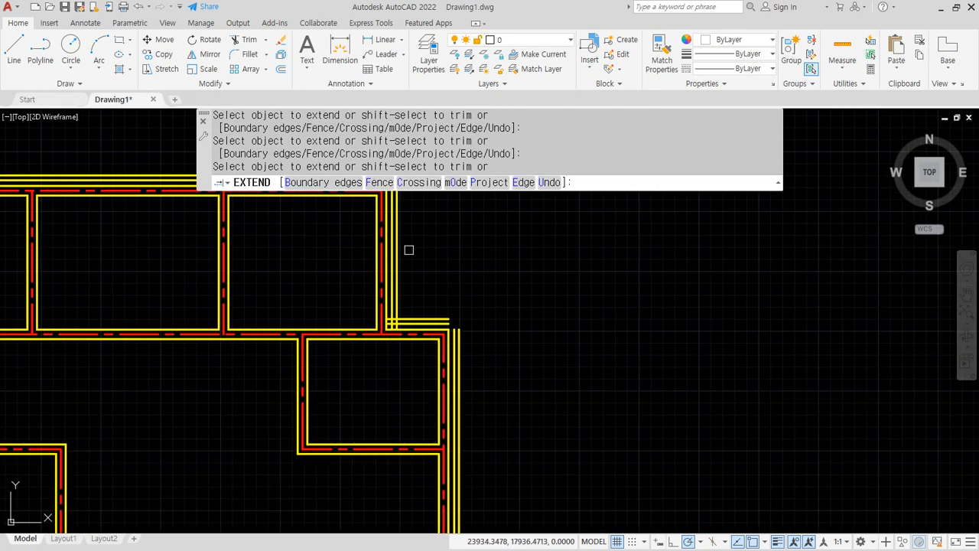
{"action": "scroll", "coordinate": [418, 307], "scroll_direction": "up", "scroll_amount": 3}
{"action": "left_click", "coordinate": [448, 364]}
{"action": "left_click", "coordinate": [518, 356]}
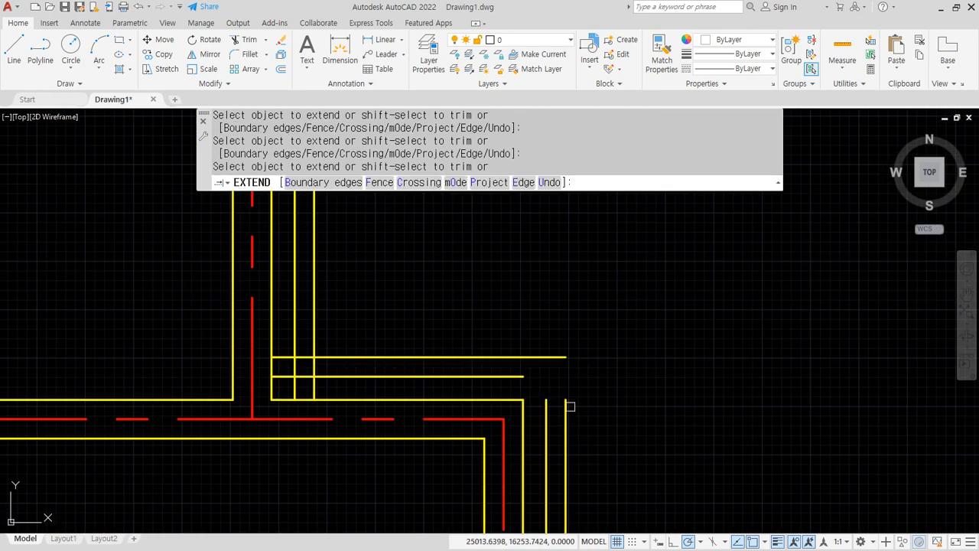
{"action": "left_click", "coordinate": [548, 412]}
{"action": "left_click", "coordinate": [567, 405]}
{"action": "left_click", "coordinate": [563, 409]}
- Extend both pairs of offset lines to meet at the plan's lower-right outer corner
{"action": "scroll", "coordinate": [578, 437], "scroll_direction": "down", "scroll_amount": 4}
{"action": "middle_click_drag", "start_coordinate": [579, 436], "coordinate": [490, 218]}
{"action": "middle_click_drag", "start_coordinate": [483, 459], "coordinate": [413, 122]}
{"action": "scroll", "coordinate": [424, 397], "scroll_direction": "up", "scroll_amount": 4}
{"action": "left_click", "coordinate": [380, 285]}
{"action": "left_click", "coordinate": [346, 319]}
{"action": "left_click", "coordinate": [377, 335]}
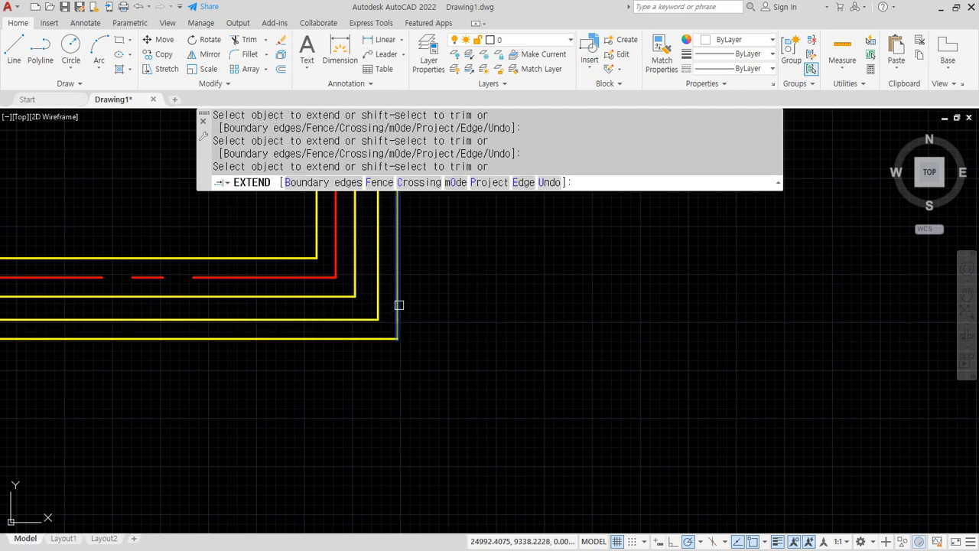
{"action": "left_click", "coordinate": [398, 304]}
{"action": "left_click", "coordinate": [349, 337]}
- Extend both pairs of offset lines to meet at the lower-left outer corner of the lower-right room
{"action": "scroll", "coordinate": [249, 370], "scroll_direction": "down", "scroll_amount": 4}
{"action": "middle_click_drag", "start_coordinate": [66, 363], "coordinate": [472, 391]}
{"action": "scroll", "coordinate": [453, 391], "scroll_direction": "up", "scroll_amount": 4}
{"action": "left_click", "coordinate": [505, 375]}
{"action": "left_click", "coordinate": [468, 363]}
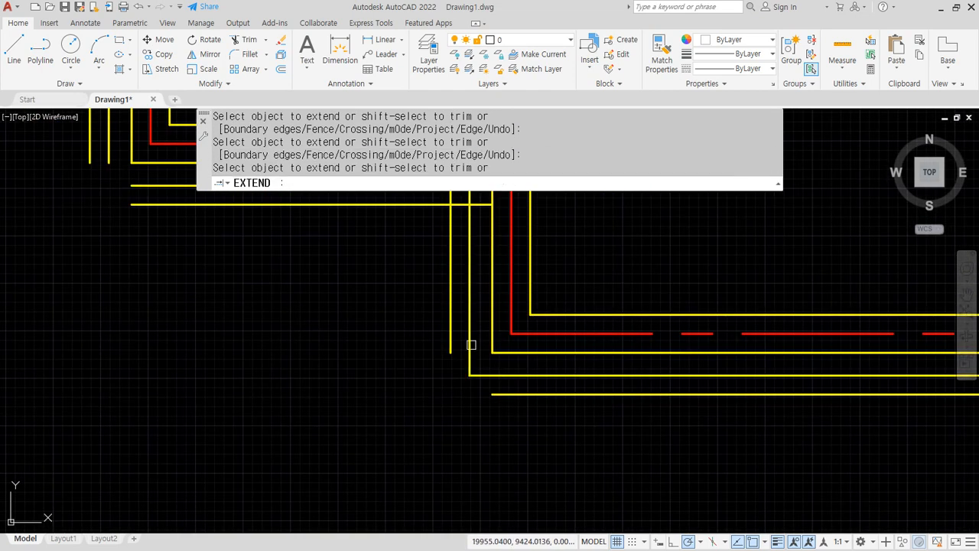
{"action": "left_click", "coordinate": [494, 393]}
- Extend both pairs of offset lines to meet at the lower-left outer corner of the small projecting room
{"action": "middle_click_drag", "start_coordinate": [194, 313], "coordinate": [436, 495]}
{"action": "left_click", "coordinate": [352, 335]}
{"action": "left_click", "coordinate": [390, 368]}
{"action": "left_click", "coordinate": [330, 335]}
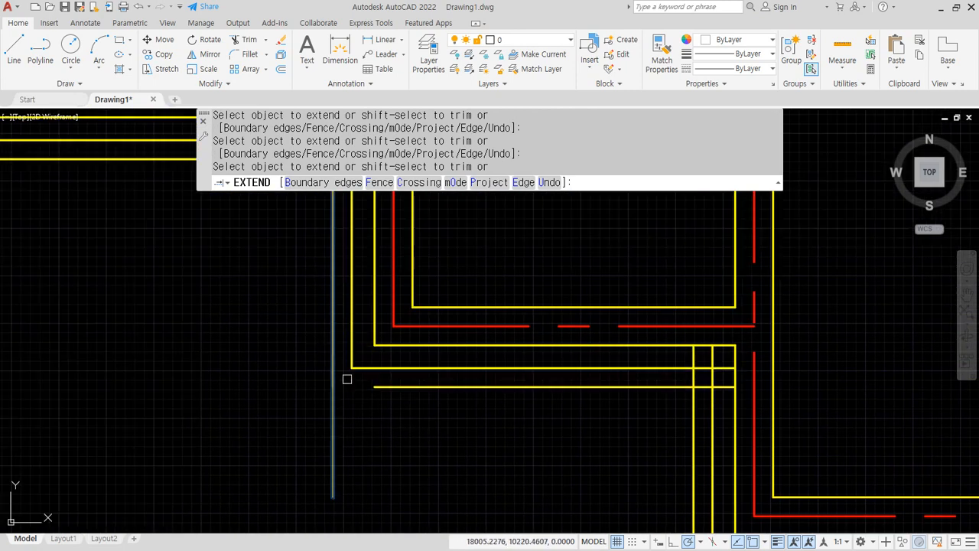
{"action": "left_click", "coordinate": [389, 385]}
- Trim the overlapping offset lines at the inner step corner where the upper-left room meets the left room
{"action": "scroll", "coordinate": [164, 331], "scroll_direction": "down", "scroll_amount": 4}
{"action": "middle_click_drag", "start_coordinate": [164, 331], "coordinate": [587, 450]}
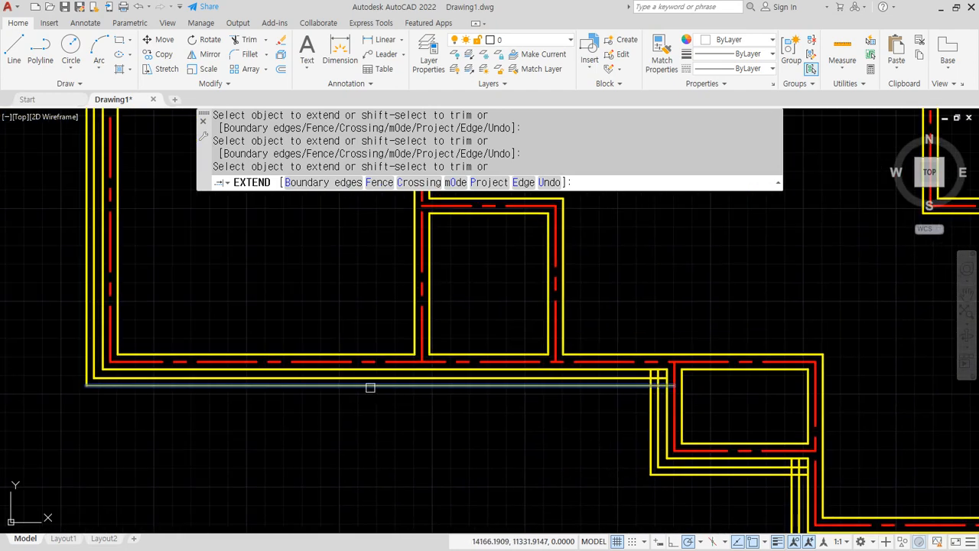
{"action": "middle_click_drag", "start_coordinate": [531, 323], "coordinate": [435, 384]}
{"action": "scroll", "coordinate": [434, 381], "scroll_direction": "down", "scroll_amount": 1}
{"action": "scroll", "coordinate": [253, 197], "scroll_direction": "up", "scroll_amount": 2}
{"action": "middle_click_drag", "start_coordinate": [252, 197], "coordinate": [369, 332]}
{"action": "scroll", "coordinate": [317, 327], "scroll_direction": "up", "scroll_amount": 1}
{"action": "left_click", "coordinate": [306, 428]}
{"action": "key", "text": "space"}
{"action": "type", "text": "tr"}
{"action": "key", "text": "space"}
{"action": "key", "text": "space"}
{"action": "left_click", "coordinate": [367, 408]}
{"action": "left_click", "coordinate": [371, 408]}
{"action": "left_click", "coordinate": [388, 359]}
{"action": "left_click", "coordinate": [386, 404]}
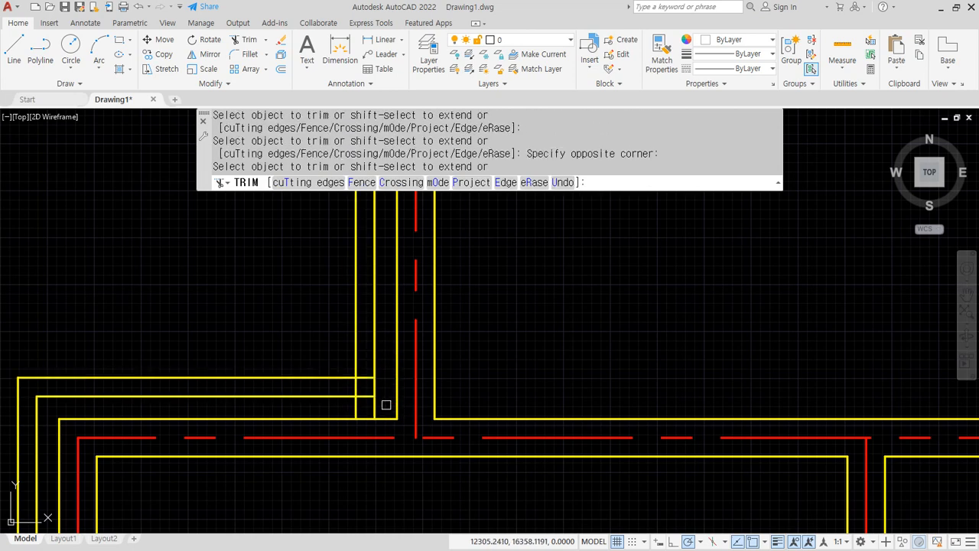
{"action": "left_click", "coordinate": [385, 407]}
{"action": "left_click", "coordinate": [339, 404]}
{"action": "left_click", "coordinate": [345, 387]}
{"action": "left_click", "coordinate": [361, 385]}
{"action": "left_click", "coordinate": [367, 385]}
{"action": "left_click", "coordinate": [367, 360]}
{"action": "key", "text": "Escape"}
- Switch Trim to Quick mode and trim the overlapping offset lines at the right-side step corner below the upper rooms
{"action": "scroll", "coordinate": [368, 363], "scroll_direction": "down", "scroll_amount": 2}
{"action": "middle_click_drag", "start_coordinate": [470, 222], "coordinate": [381, 408]}
{"action": "middle_click_drag", "start_coordinate": [541, 389], "coordinate": [168, 370]}
{"action": "middle_click_drag", "start_coordinate": [678, 362], "coordinate": [374, 328]}
{"action": "middle_click_drag", "start_coordinate": [473, 453], "coordinate": [412, 361]}
{"action": "scroll", "coordinate": [413, 361], "scroll_direction": "up", "scroll_amount": 3}
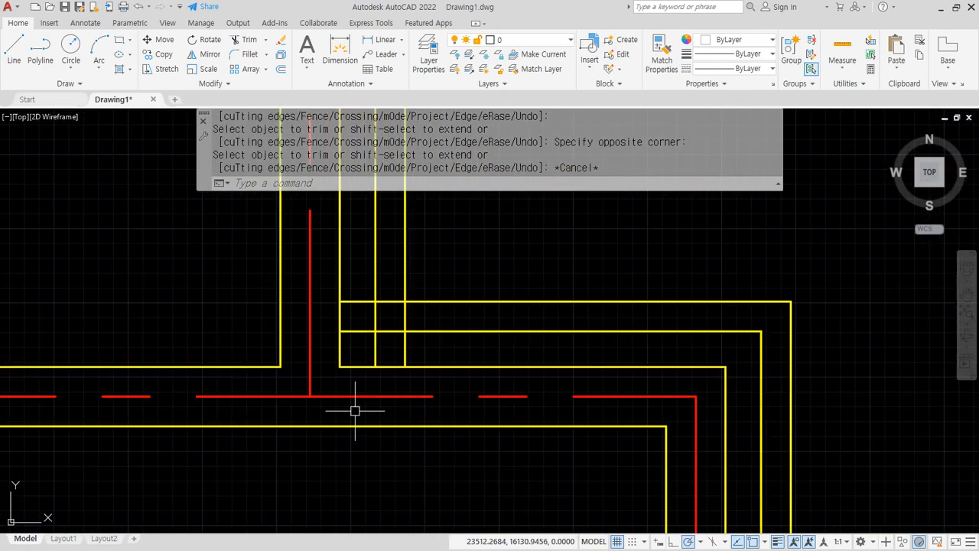
{"action": "type", "text": "tr"}
{"action": "key", "text": "Return"}
{"action": "left_click", "coordinate": [388, 286]}
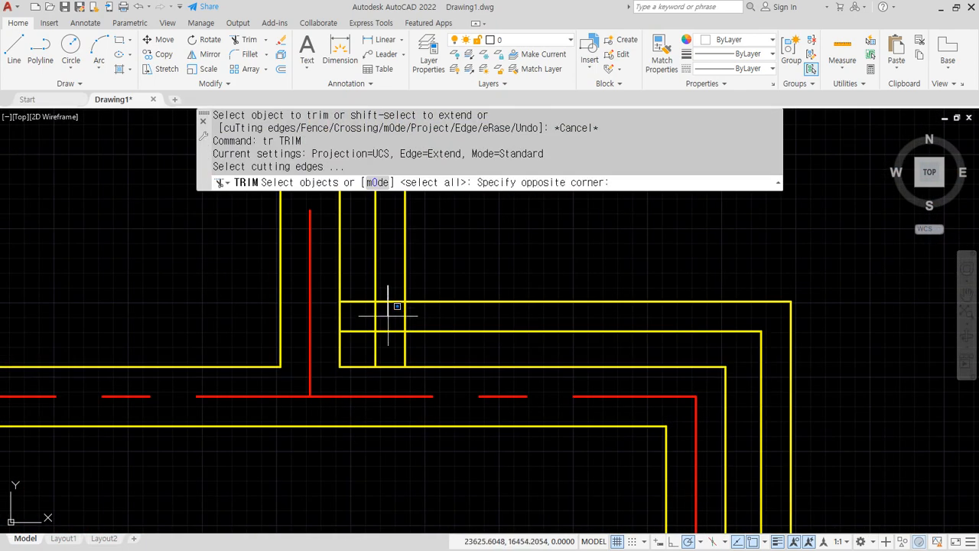
{"action": "left_click", "coordinate": [390, 309]}
{"action": "left_click", "coordinate": [377, 182]}
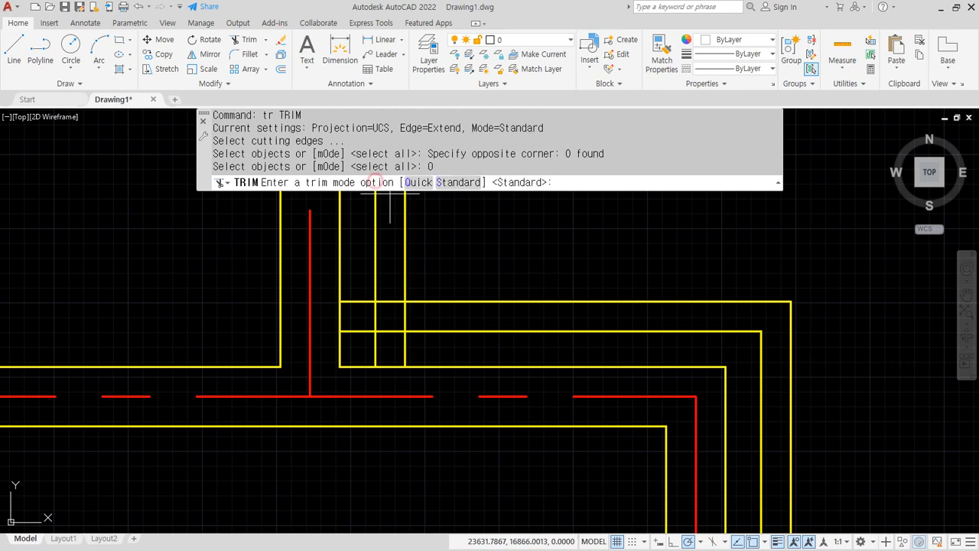
{"action": "left_click", "coordinate": [417, 183]}
{"action": "mouse_move", "coordinate": [389, 275]}
{"action": "left_mouse_down"}
{"action": "mouse_move", "coordinate": [390, 306]}
{"action": "mouse_move", "coordinate": [443, 314]}
{"action": "mouse_move", "coordinate": [388, 314]}
{"action": "mouse_move", "coordinate": [349, 281]}
{"action": "mouse_move", "coordinate": [350, 344]}
{"action": "left_mouse_up"}
{"action": "left_click_drag", "start_coordinate": [433, 348], "coordinate": [369, 352]}
- Trim the overlapping offset lines at the inner corner between the small projecting room and the lower-right room
{"action": "scroll", "coordinate": [370, 352], "scroll_direction": "down", "scroll_amount": 2}
{"action": "middle_click_drag", "start_coordinate": [520, 422], "coordinate": [397, 199]}
{"action": "middle_click_drag", "start_coordinate": [485, 501], "coordinate": [480, 170]}
{"action": "middle_click_drag", "start_coordinate": [429, 524], "coordinate": [500, 233]}
{"action": "scroll", "coordinate": [347, 297], "scroll_direction": "down", "scroll_amount": 2}
{"action": "middle_click_drag", "start_coordinate": [305, 349], "coordinate": [541, 468]}
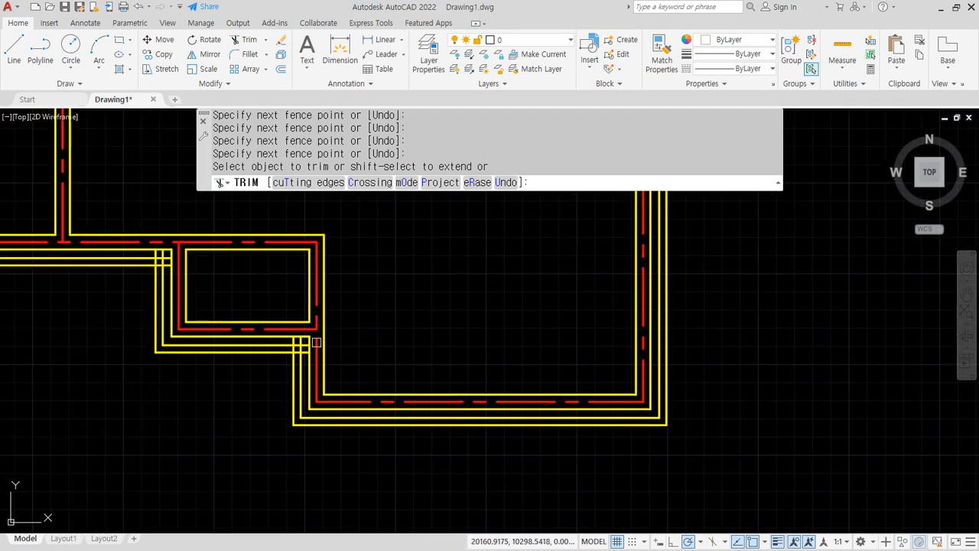
{"action": "scroll", "coordinate": [291, 344], "scroll_direction": "up", "scroll_amount": 5}
{"action": "left_click_drag", "start_coordinate": [267, 359], "coordinate": [265, 332]}
{"action": "mouse_move", "coordinate": [268, 339]}
{"action": "left_mouse_down"}
{"action": "mouse_move", "coordinate": [263, 400]}
{"action": "mouse_move", "coordinate": [237, 384]}
{"action": "mouse_move", "coordinate": [237, 367]}
{"action": "mouse_move", "coordinate": [214, 366]}
{"action": "mouse_move", "coordinate": [230, 366]}
{"action": "left_mouse_up"}
- Trim the overlapping offset lines at the inner corner where the lower-left exterior wall meets the small projecting room
{"action": "scroll", "coordinate": [223, 366], "scroll_direction": "down", "scroll_amount": 3}
{"action": "middle_click_drag", "start_coordinate": [133, 354], "coordinate": [239, 373]}
{"action": "scroll", "coordinate": [239, 374], "scroll_direction": "up", "scroll_amount": 5}
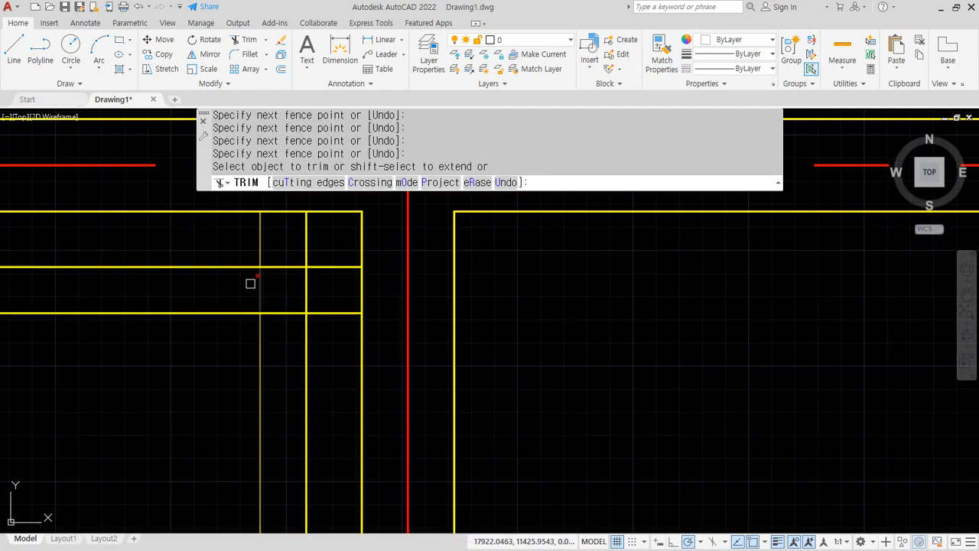
{"action": "mouse_move", "coordinate": [245, 276]}
{"action": "left_mouse_down"}
{"action": "mouse_move", "coordinate": [284, 306]}
{"action": "mouse_move", "coordinate": [284, 294]}
{"action": "left_mouse_up"}
{"action": "left_click_drag", "start_coordinate": [241, 235], "coordinate": [329, 235]}
{"action": "left_click_drag", "start_coordinate": [335, 242], "coordinate": [331, 355]}
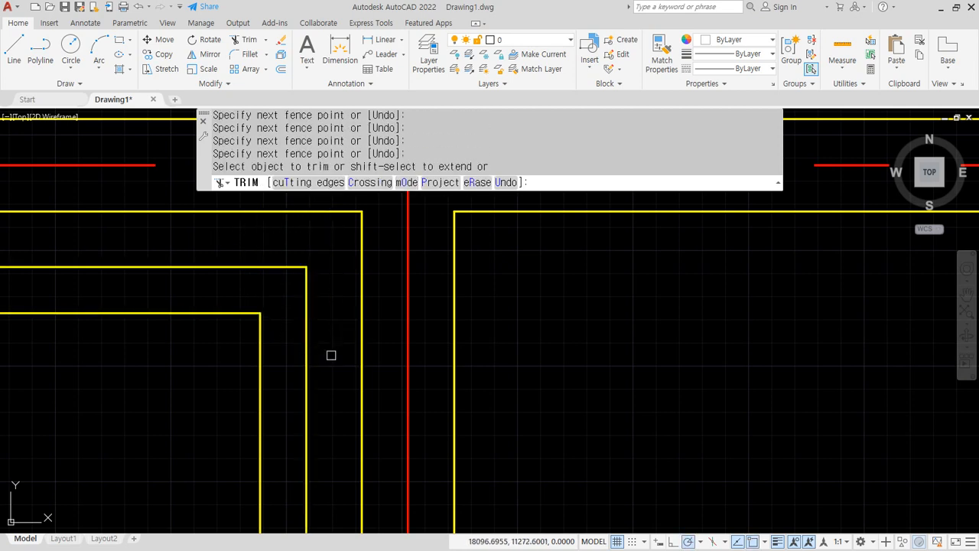
- End Trim and review the exterior wall corners across the whole floor plan
{"action": "scroll", "coordinate": [328, 354], "scroll_direction": "down", "scroll_amount": 4}
{"action": "middle_click_drag", "start_coordinate": [139, 337], "coordinate": [543, 357]}
{"action": "scroll", "coordinate": [161, 392], "scroll_direction": "down", "scroll_amount": 2}
{"action": "mouse_move", "coordinate": [146, 414]}
{"action": "middle_mouse_down"}
{"action": "mouse_move", "coordinate": [201, 432]}
{"action": "mouse_move", "coordinate": [254, 429]}
{"action": "middle_mouse_up"}
{"action": "scroll", "coordinate": [255, 430], "scroll_direction": "down", "scroll_amount": 4}
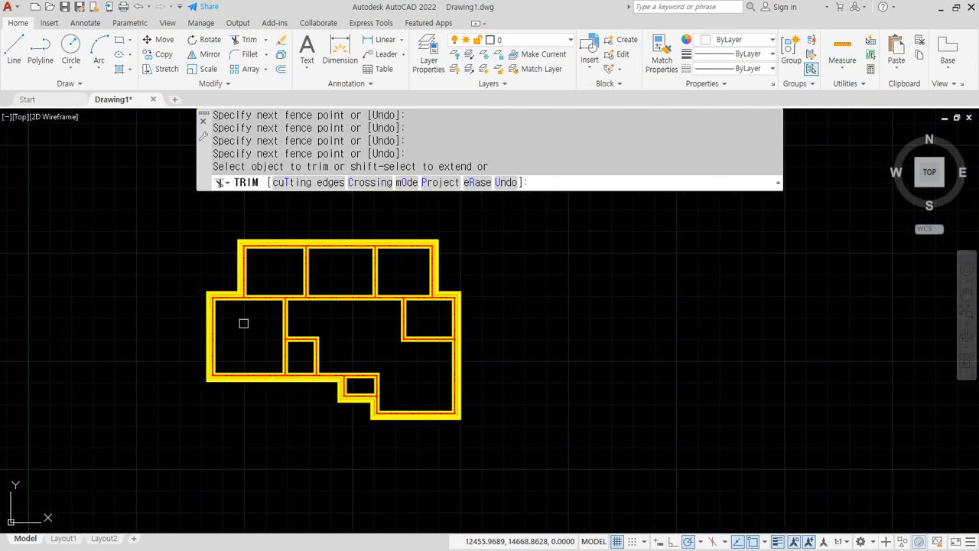
{"action": "scroll", "coordinate": [244, 322], "scroll_direction": "down", "scroll_amount": 1}
{"action": "scroll", "coordinate": [249, 314], "scroll_direction": "up", "scroll_amount": 1}
{"action": "key", "text": "space"}
{"action": "middle_click_drag", "start_coordinate": [268, 329], "coordinate": [328, 361]}
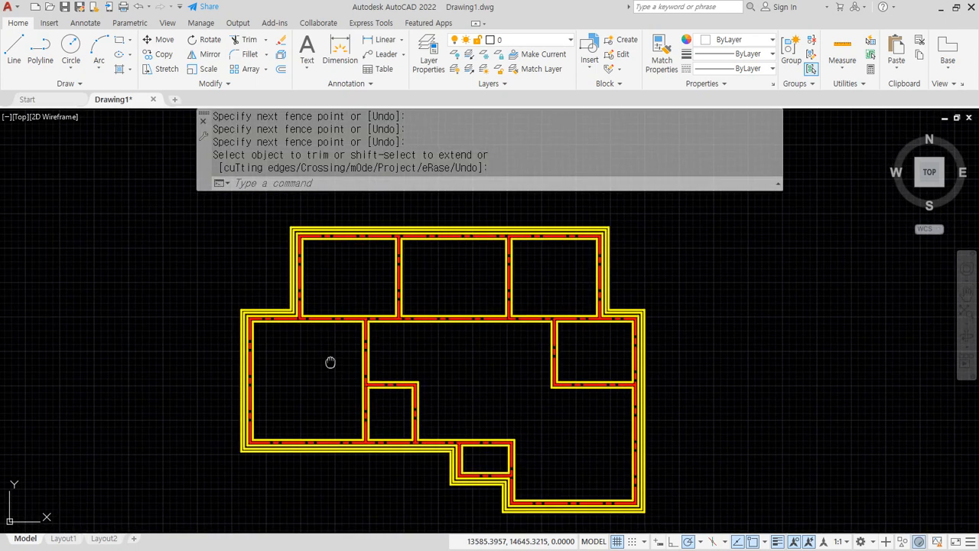
{"action": "middle_click", "coordinate": [594, 333]}
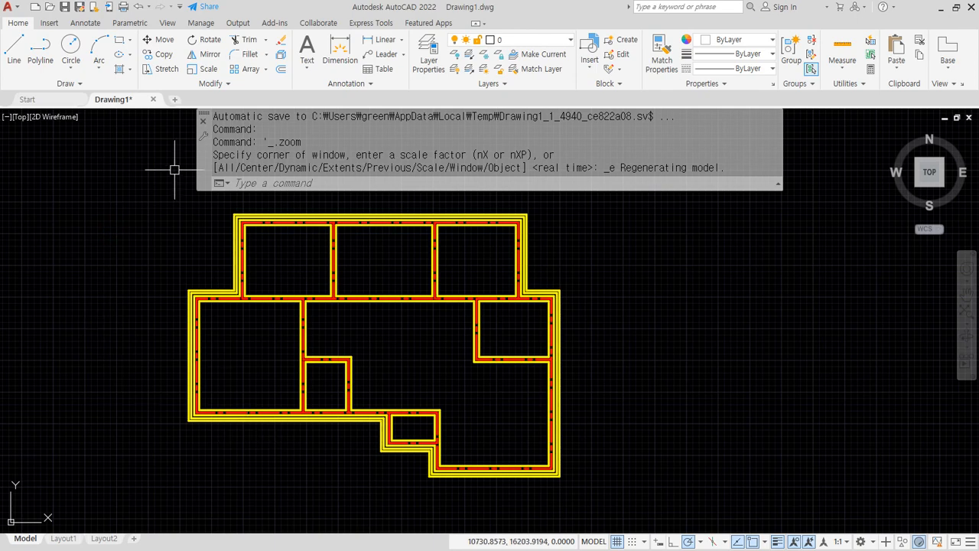
{"action": "scroll", "coordinate": [498, 245], "scroll_direction": "up", "scroll_amount": 2}
{"action": "scroll", "coordinate": [399, 260], "scroll_direction": "up", "scroll_amount": 2}
{"action": "scroll", "coordinate": [557, 309], "scroll_direction": "down", "scroll_amount": 2}
{"action": "scroll", "coordinate": [525, 192], "scroll_direction": "down", "scroll_amount": 1}
- Review the layer colors and linetypes in the Layer Properties Manager, and close it
{"action": "left_click", "coordinate": [429, 55]}
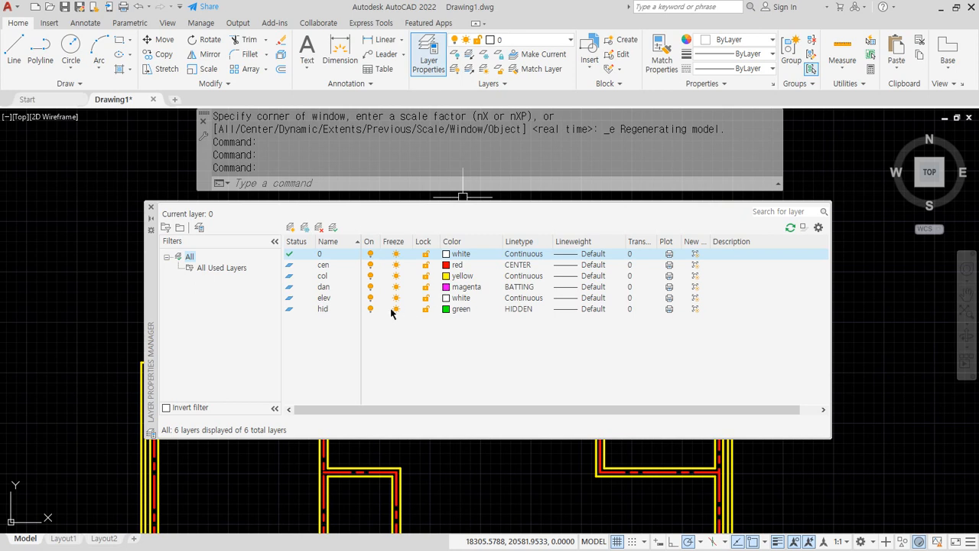
{"action": "mouse_move", "coordinate": [389, 339]}
{"action": "left_mouse_down"}
{"action": "mouse_move", "coordinate": [386, 217]}
{"action": "mouse_move", "coordinate": [458, 325]}
{"action": "mouse_move", "coordinate": [387, 334]}
{"action": "mouse_move", "coordinate": [459, 341]}
{"action": "mouse_move", "coordinate": [372, 336]}
{"action": "mouse_move", "coordinate": [436, 341]}
{"action": "left_mouse_up"}
{"action": "key", "text": "Escape"}
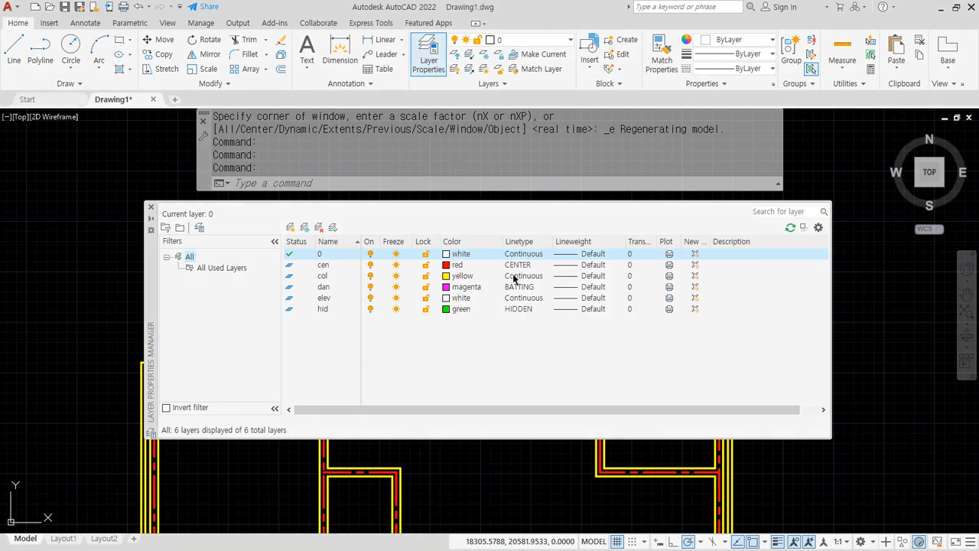
{"action": "left_click", "coordinate": [149, 209]}
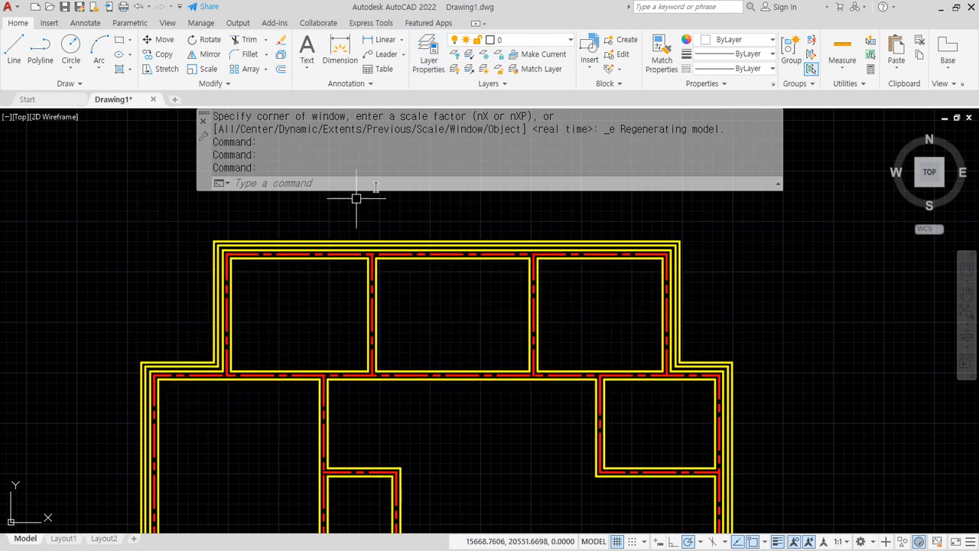
- Turn the cen layer off and back on, and zoom in on the top wall's centerlines
{"action": "left_click", "coordinate": [533, 40]}
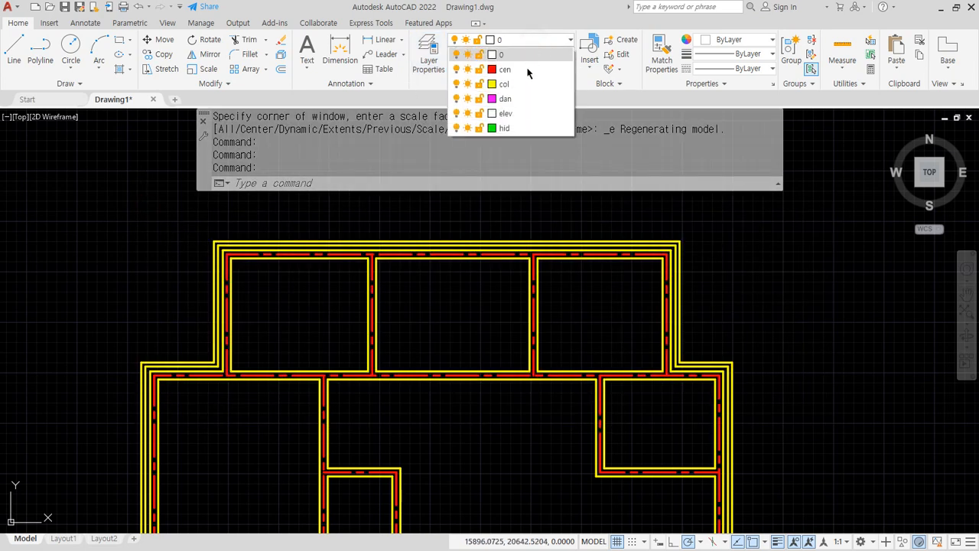
{"action": "left_click", "coordinate": [457, 70]}
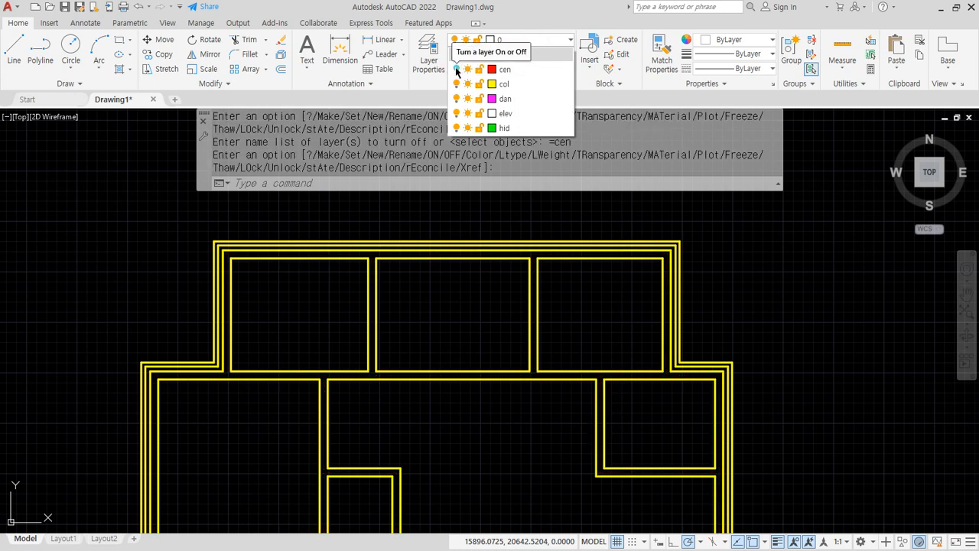
{"action": "left_click", "coordinate": [456, 70]}
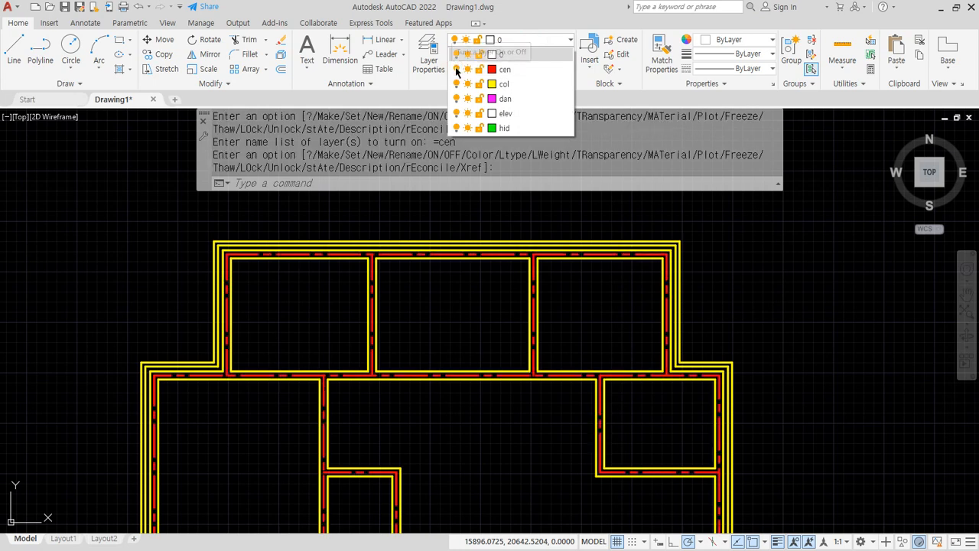
{"action": "scroll", "coordinate": [375, 237], "scroll_direction": "up", "scroll_amount": 3}
{"action": "left_click", "coordinate": [365, 290]}
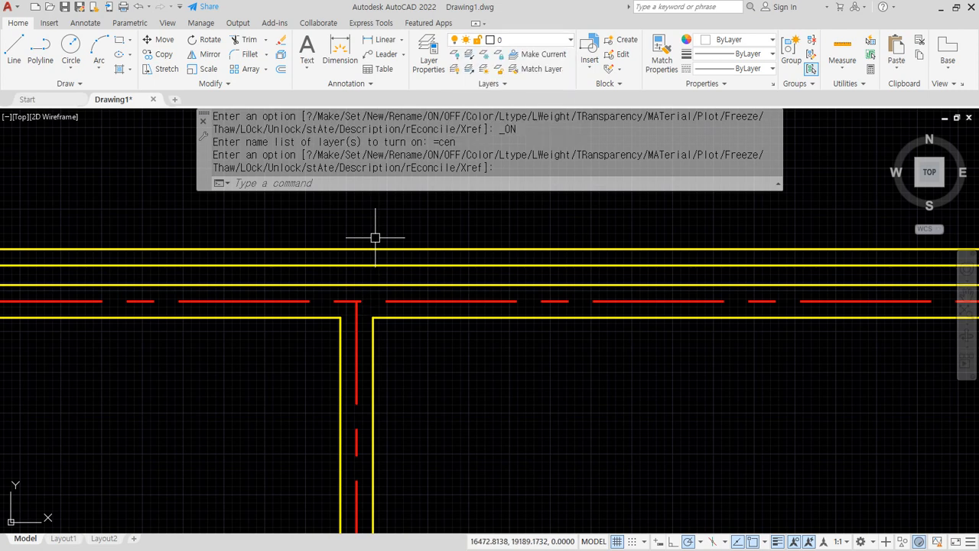
- Toggle the cen layer's visibility off and on again, and freeze and thaw it
{"action": "left_click", "coordinate": [525, 40]}
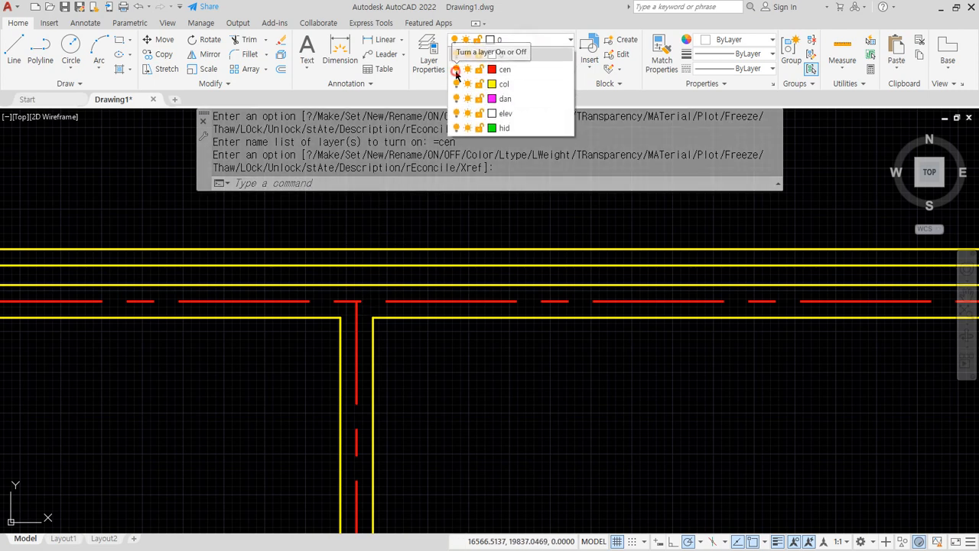
{"action": "left_click", "coordinate": [457, 71]}
{"action": "left_click", "coordinate": [457, 70]}
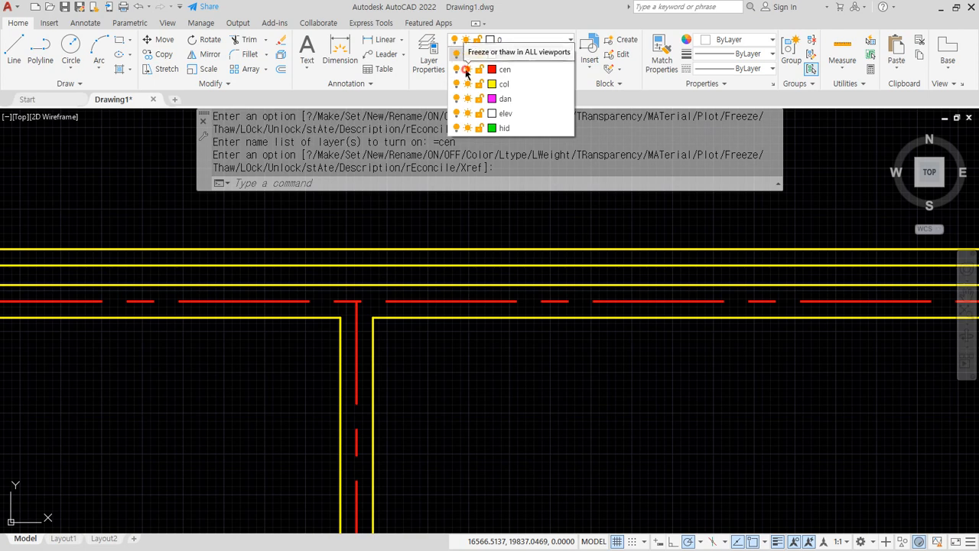
{"action": "left_click", "coordinate": [467, 70]}
{"action": "left_click", "coordinate": [467, 70]}
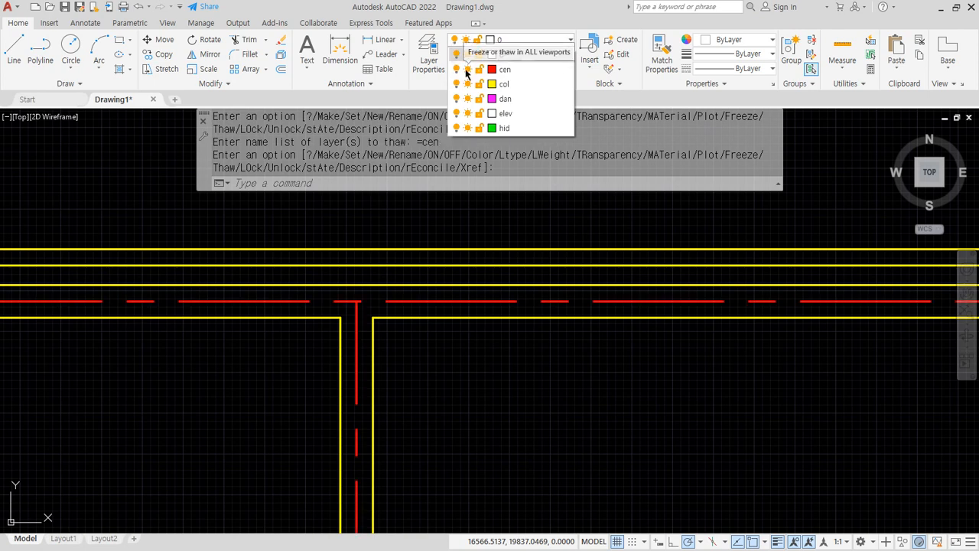
- Lock the cen layer and unlock it again
{"action": "left_click", "coordinate": [478, 70]}
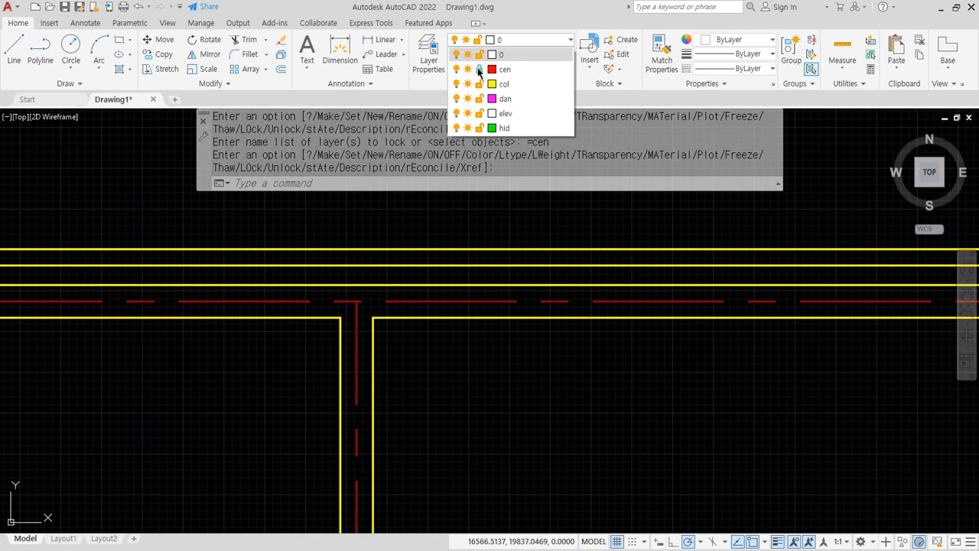
{"action": "left_click", "coordinate": [478, 70]}
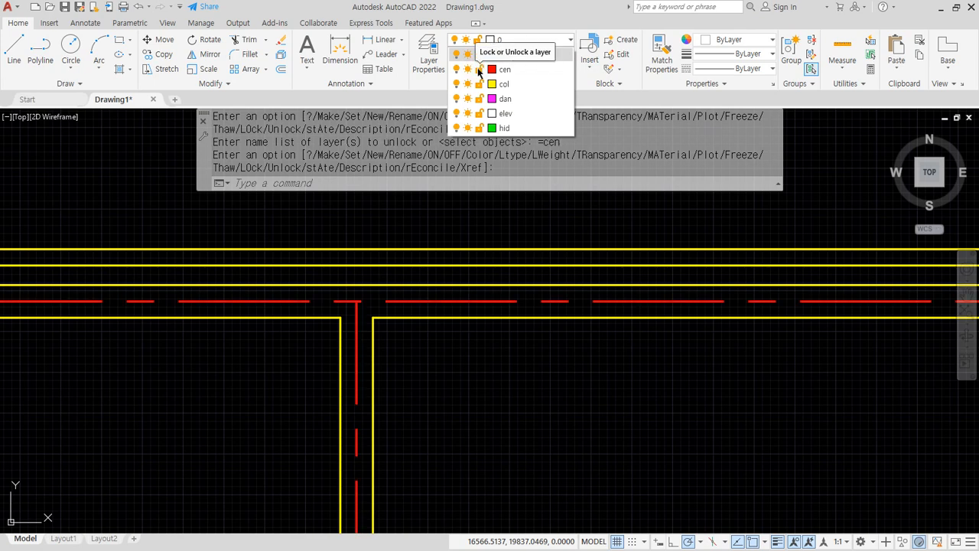
{"action": "key", "text": "Escape"}
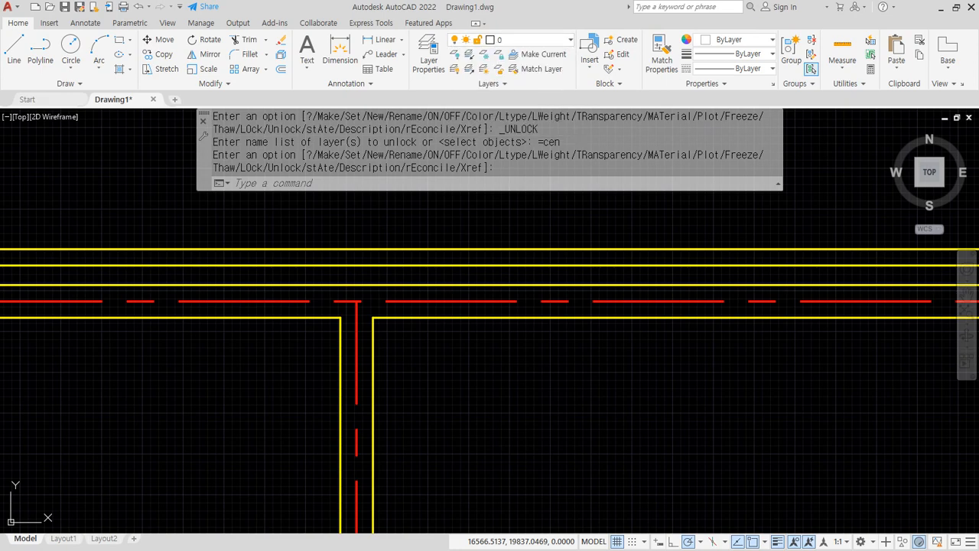
- Switch to the Notepad notes and add a line reading 보이기 above the XLine entry
{"action": "key", "text": "alt+Tab"}
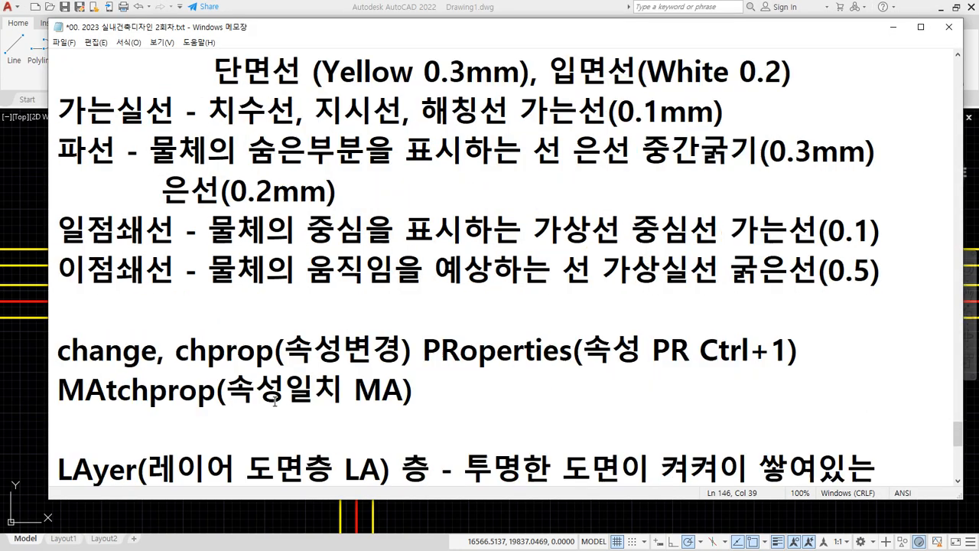
{"action": "left_click", "coordinate": [398, 387]}
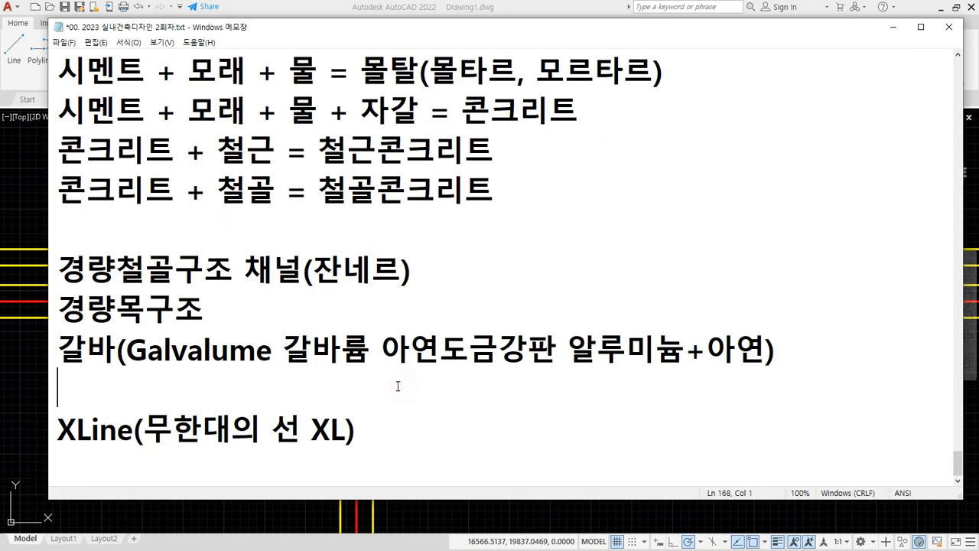
{"action": "key", "text": "Return"}
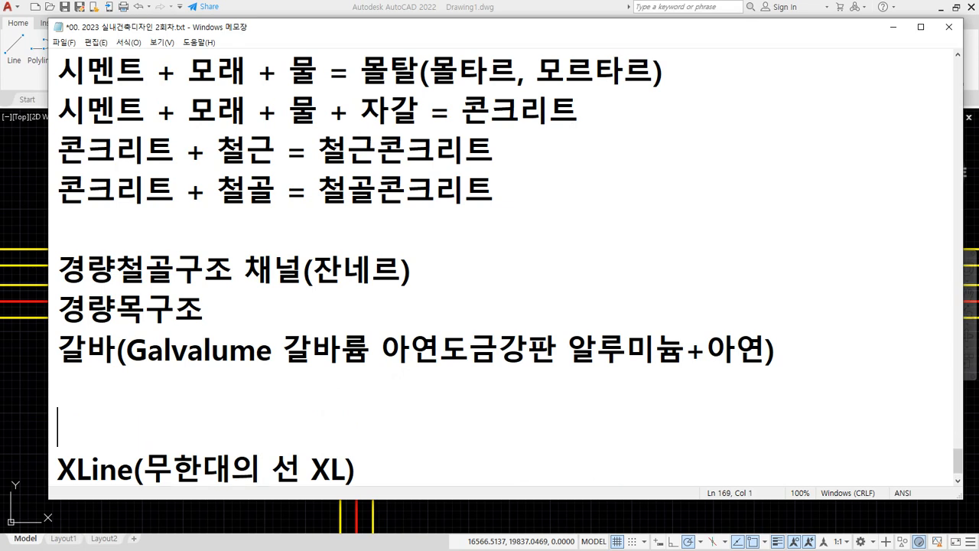
{"action": "type", "text": "작어"}
{"action": "key", "text": "BackSpace"}
{"action": "key", "text": "BackSpace"}
{"action": "type", "text": "보이기"}
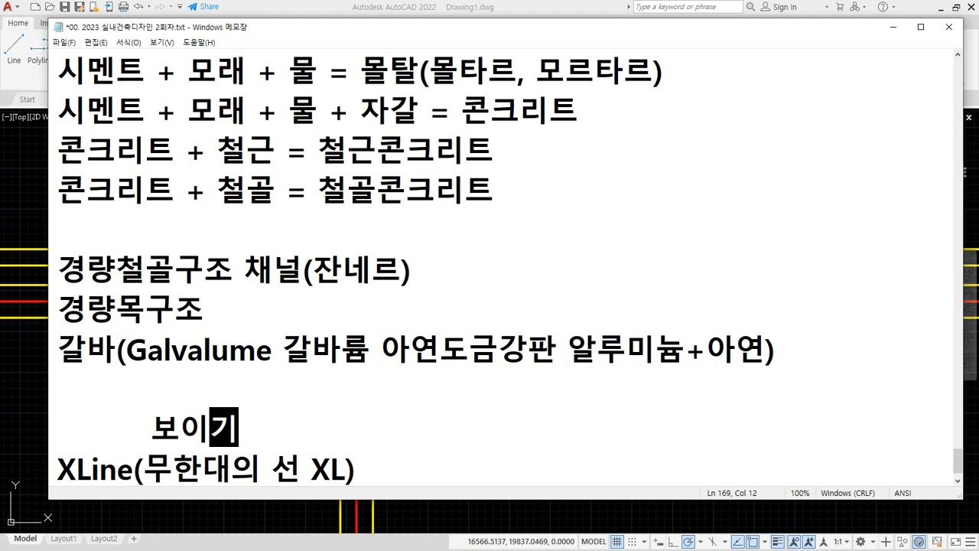
- Remove the spaces in front of 보이기 and add a line reading 작업유무 below it
{"action": "key", "text": "Home"}
{"action": "key", "text": "Delete"}
{"action": "key", "text": "Delete"}
{"action": "key", "text": "Delete"}
{"action": "key", "text": "Delete"}
{"action": "key", "text": "Delete"}
{"action": "key", "text": "Delete"}
{"action": "key", "text": "Delete"}
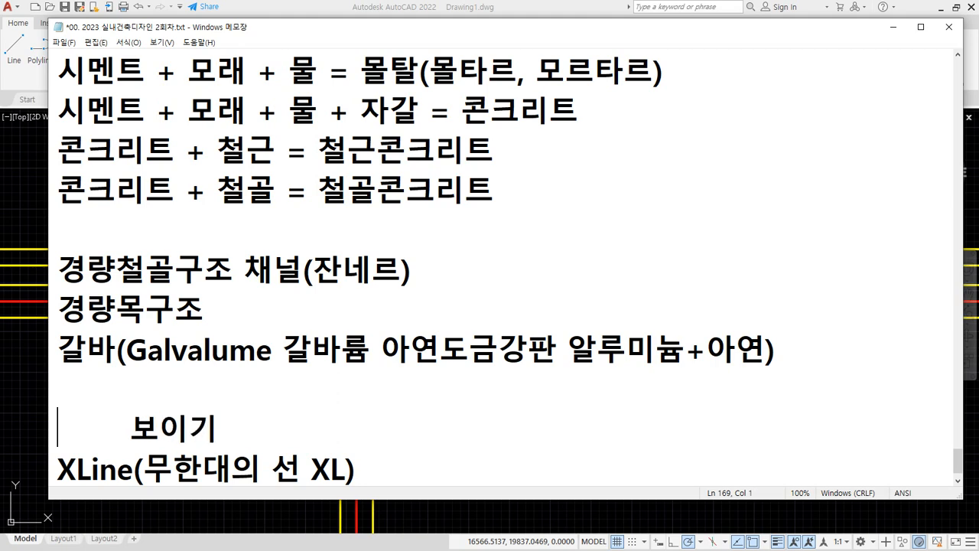
{"action": "key", "text": "Delete"}
{"action": "key", "text": "Delete"}
{"action": "key", "text": "End"}
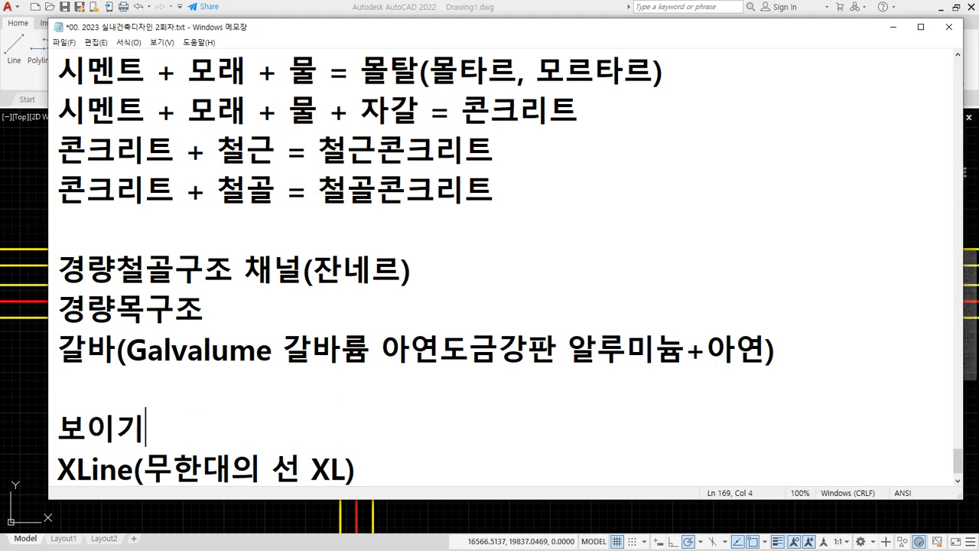
{"action": "key", "text": "Return"}
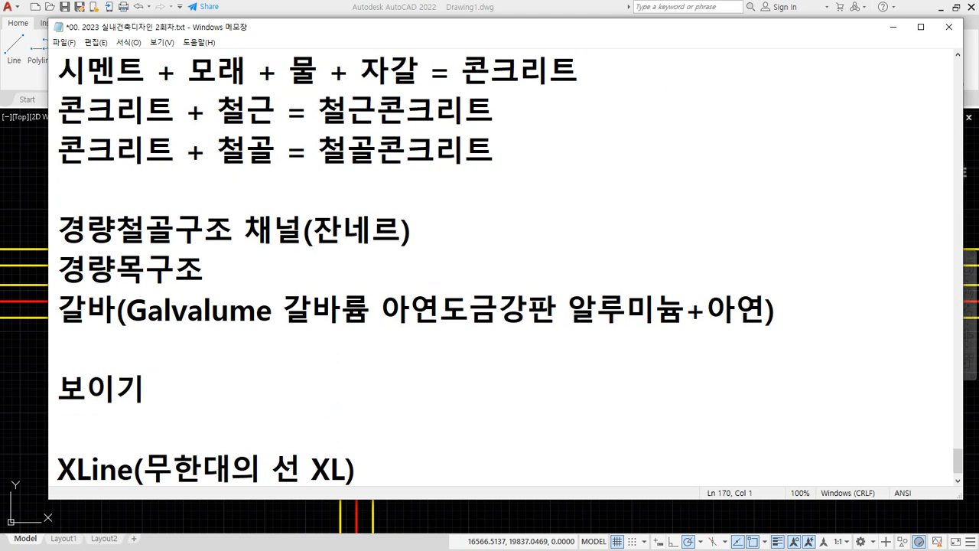
{"action": "type", "text": "작업유무"}
- Add the column headings Off/On, Freeze/Thaw and Lock/Unlock above the 보이기 row, and insert a blank line before the XLine entry
{"action": "left_click", "coordinate": [398, 386]}
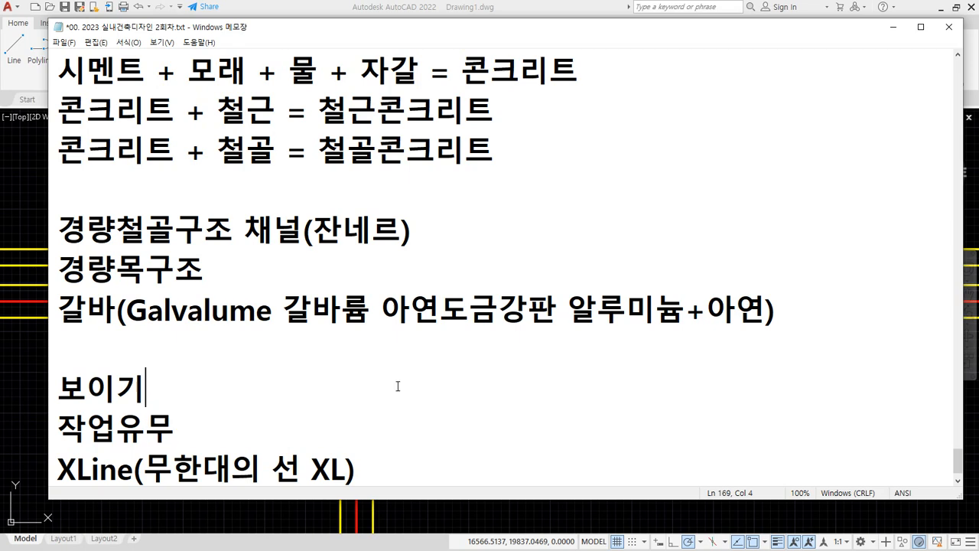
{"action": "key", "text": "Return"}
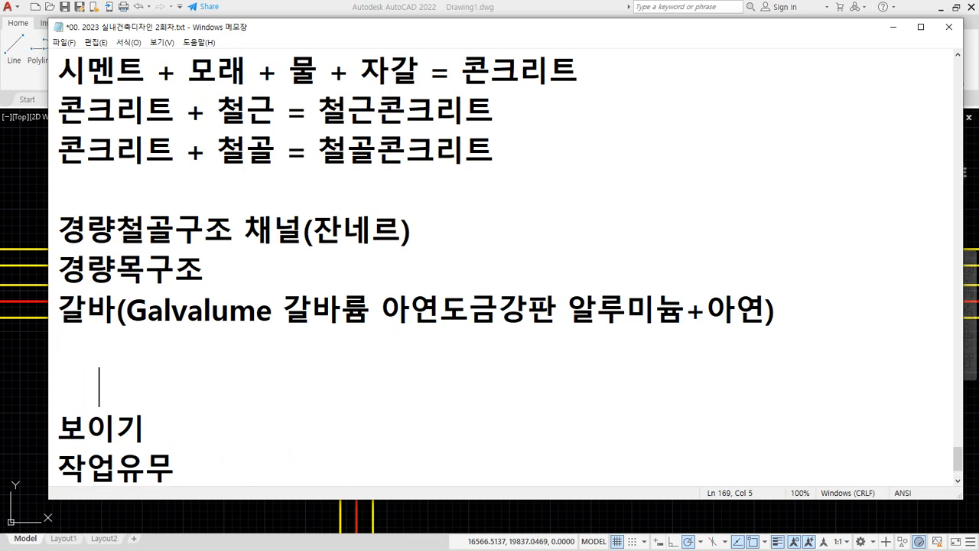
{"action": "type", "text": "Off"}
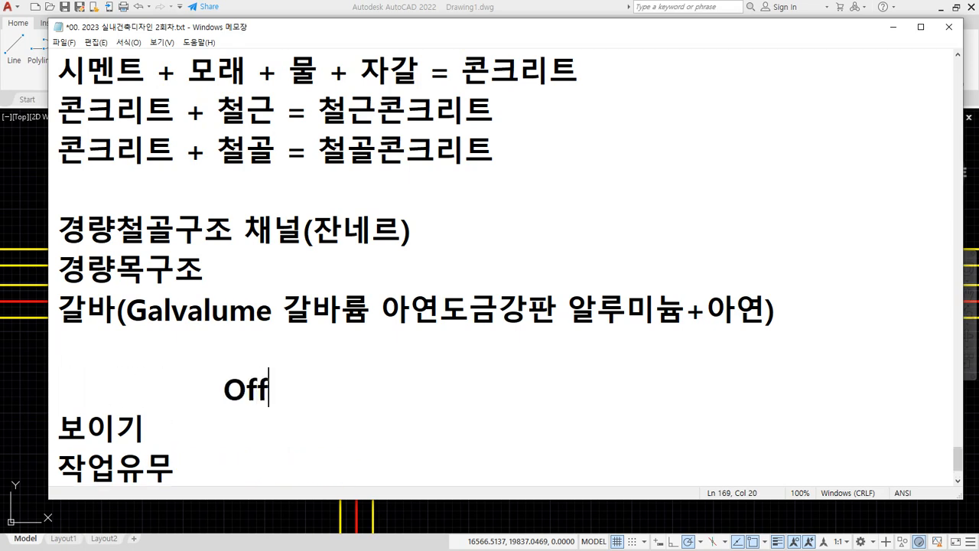
{"action": "type", "text": "/On"}
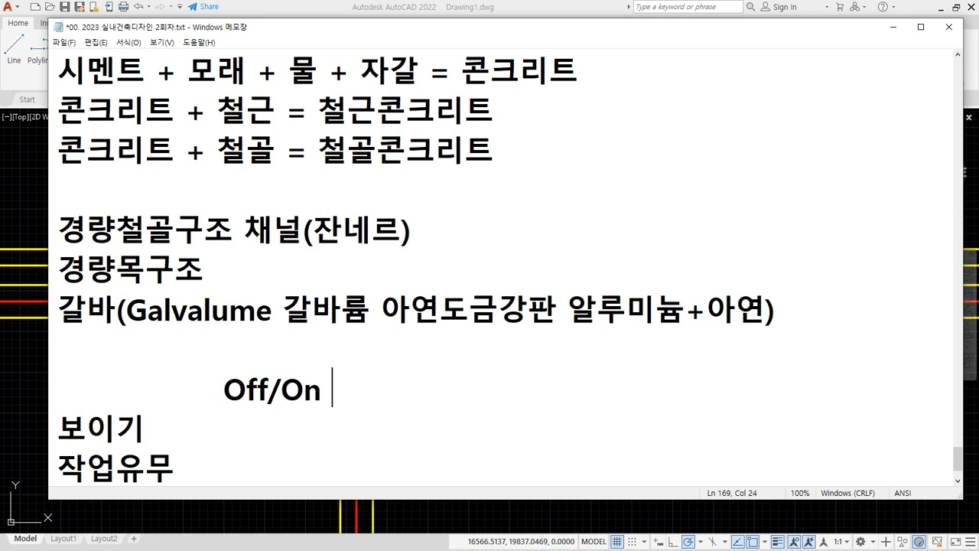
{"action": "type", "text": "      Fr"}
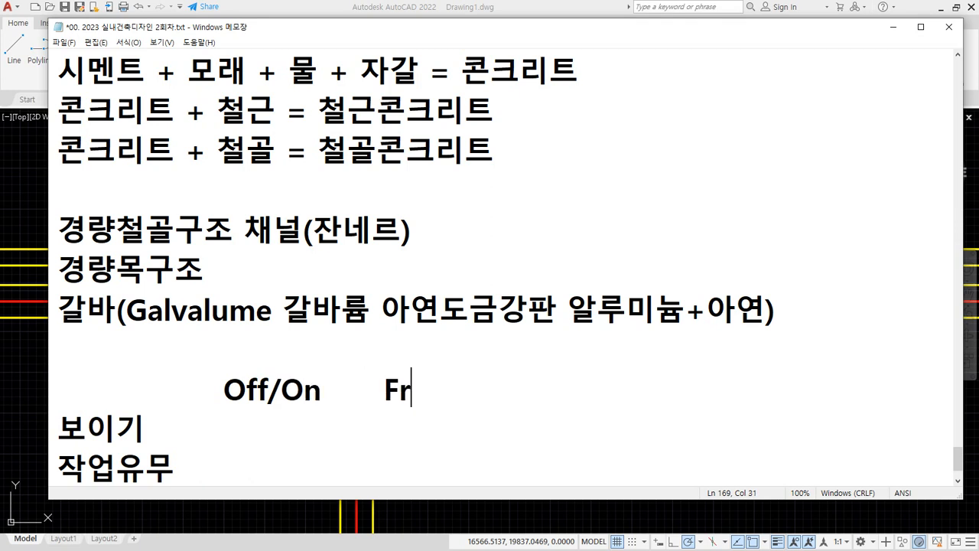
{"action": "type", "text": "eeze/"}
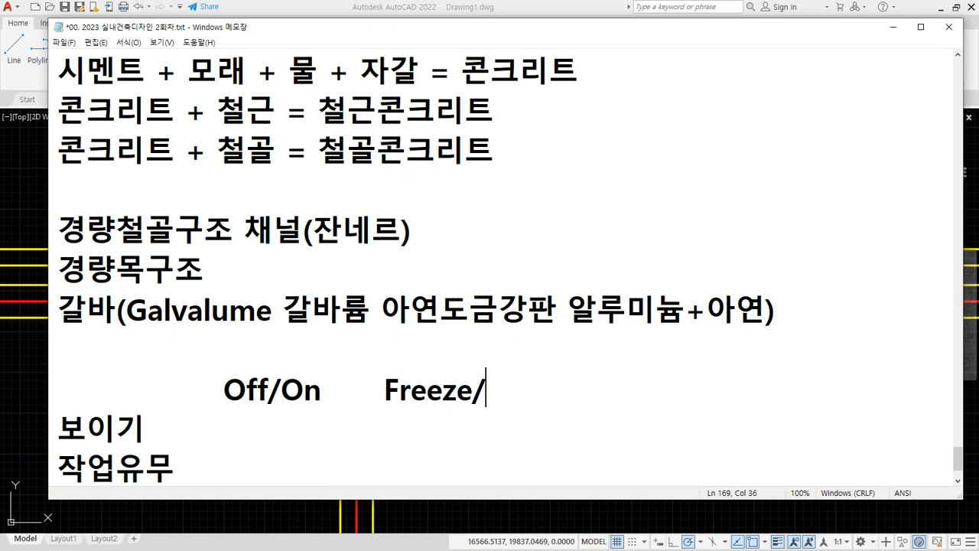
{"action": "type", "text": "Thaw "}
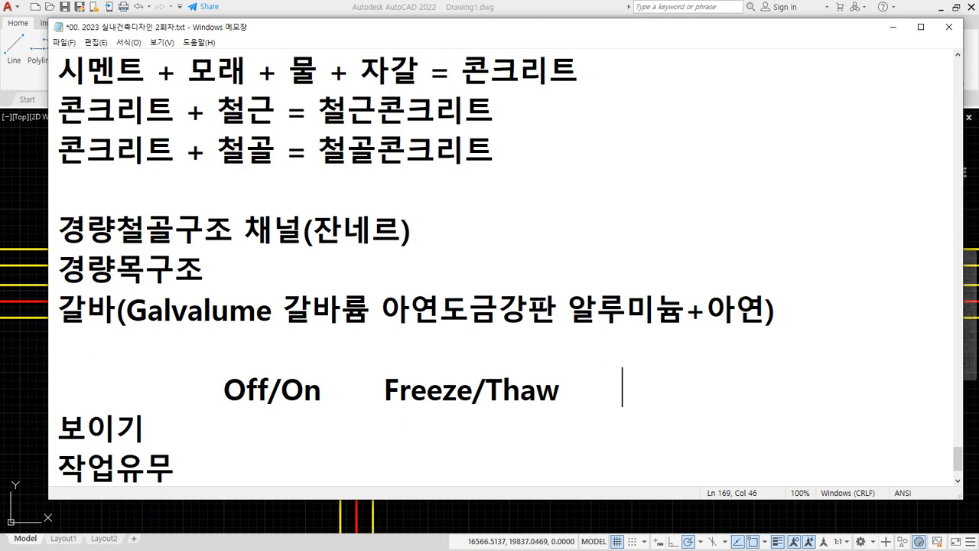
{"action": "type", "text": "     Loc"}
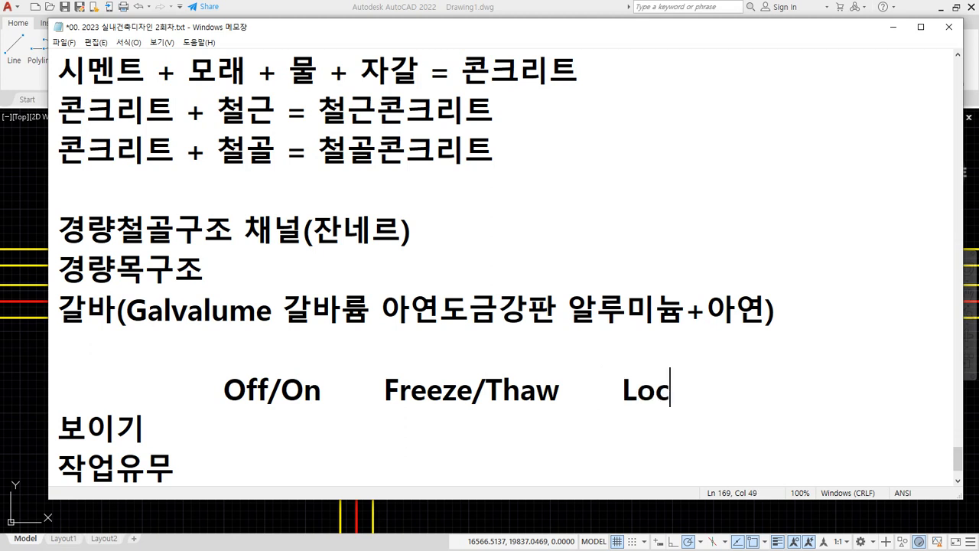
{"action": "type", "text": "k/Unlock"}
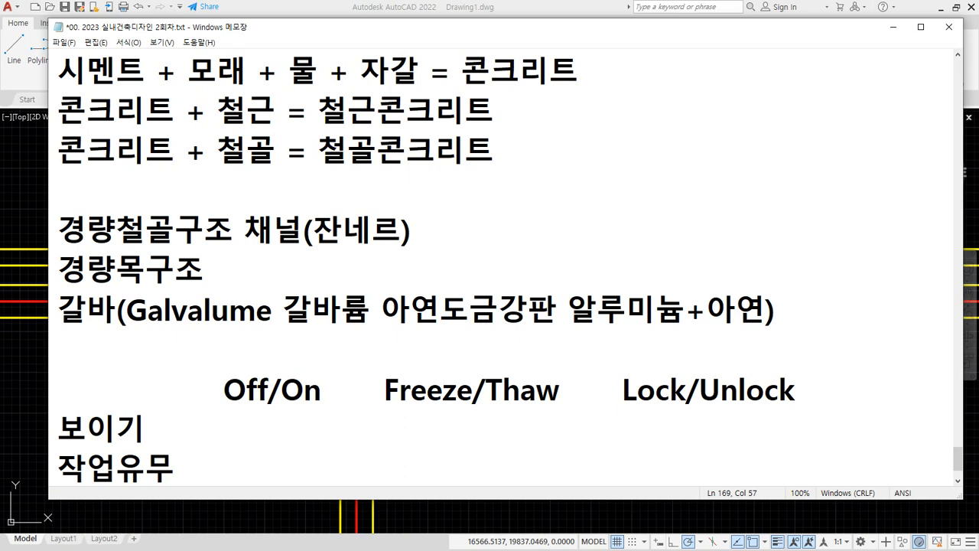
{"action": "scroll", "coordinate": [358, 298], "scroll_direction": "down", "scroll_amount": 1}
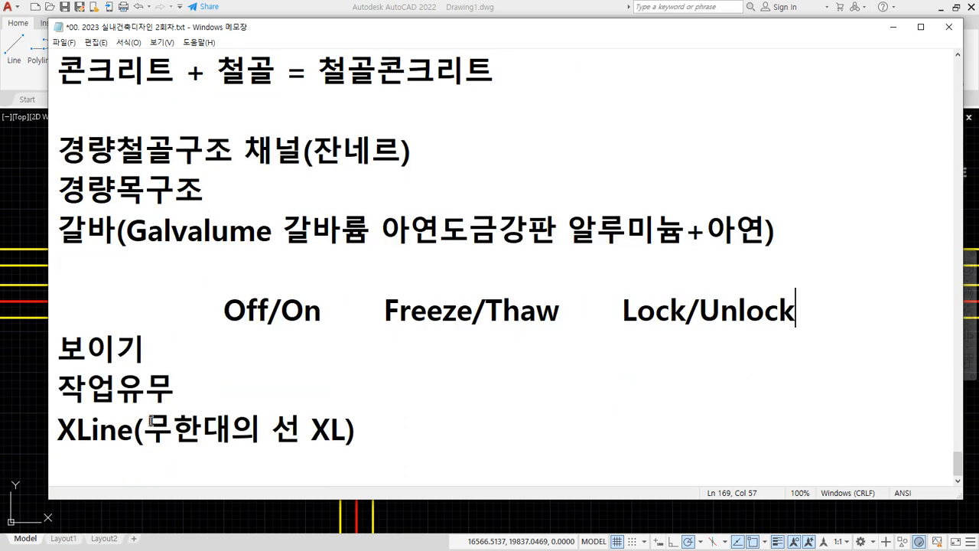
{"action": "key", "text": "Return"}
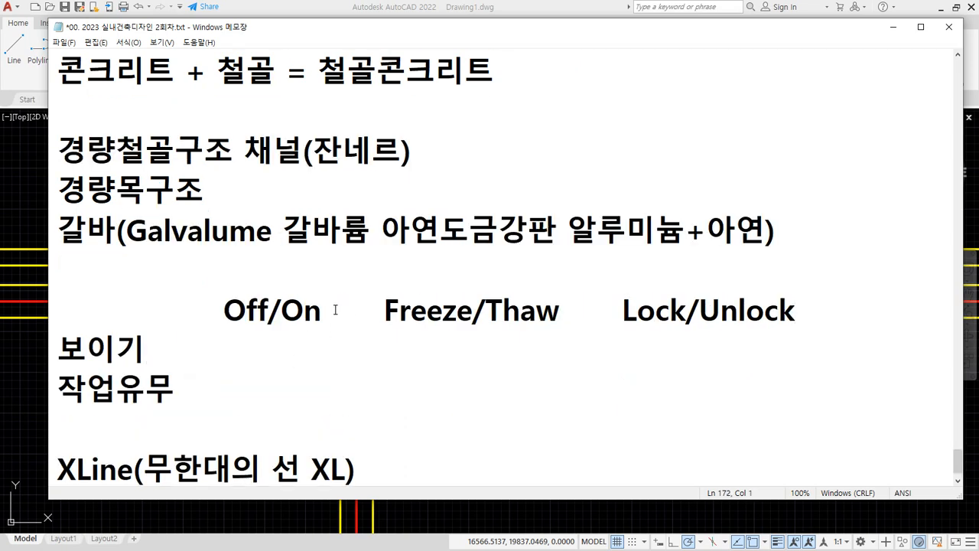
- Fill in the Off/On column with X for 보이기 and O for 작업유무
{"action": "left_click", "coordinate": [181, 348]}
{"action": "type", "text": "X"}
{"action": "key", "text": "Down"}
{"action": "type", "text": "o"}
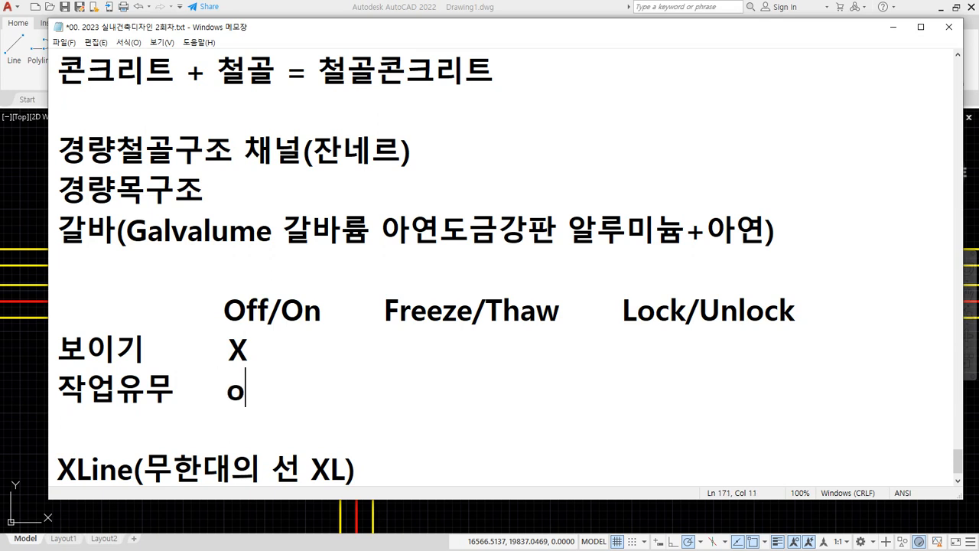
{"action": "key", "text": "BackSpace"}
{"action": "type", "text": "O"}
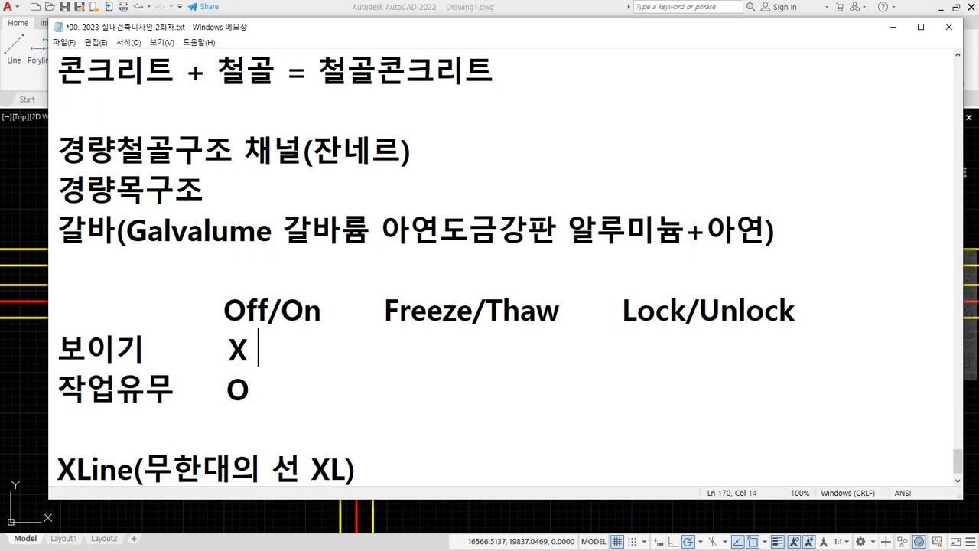
- Fill in the Freeze/Thaw column with X and X, and the Lock/Unlock column with O for 보이기 and X for 작업유무
{"action": "type", "text": "X             X"}
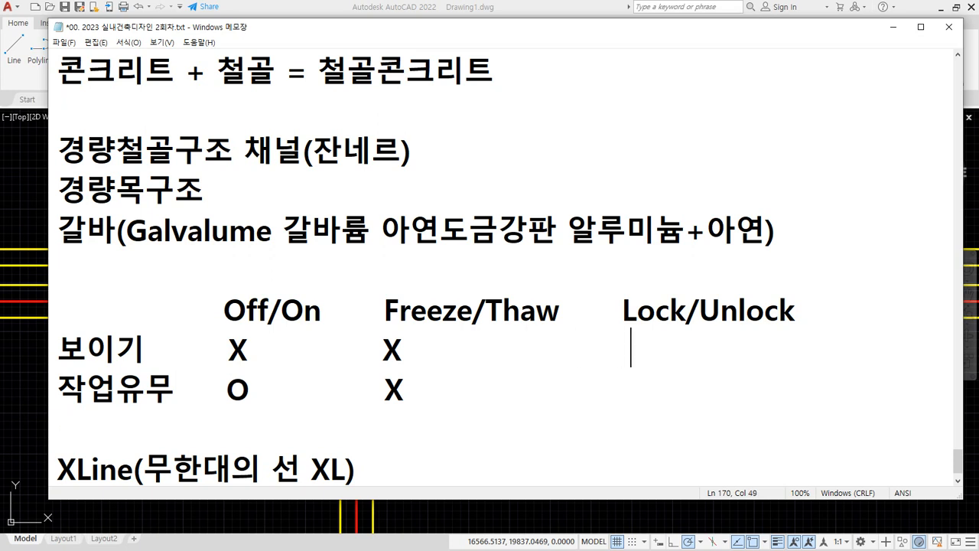
{"action": "type", "text": "                     O"}
{"action": "key", "text": "Down"}
{"action": "type", "text": "X"}
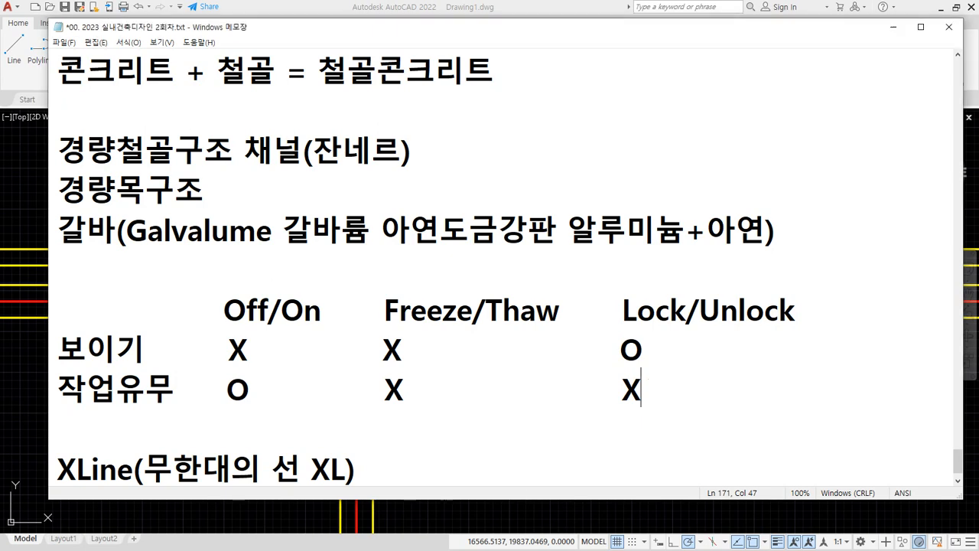
- Switch back to AutoCAD, copy the wall and centre lines around the wall junction, and start a new drawing
{"action": "left_click", "coordinate": [157, 7]}
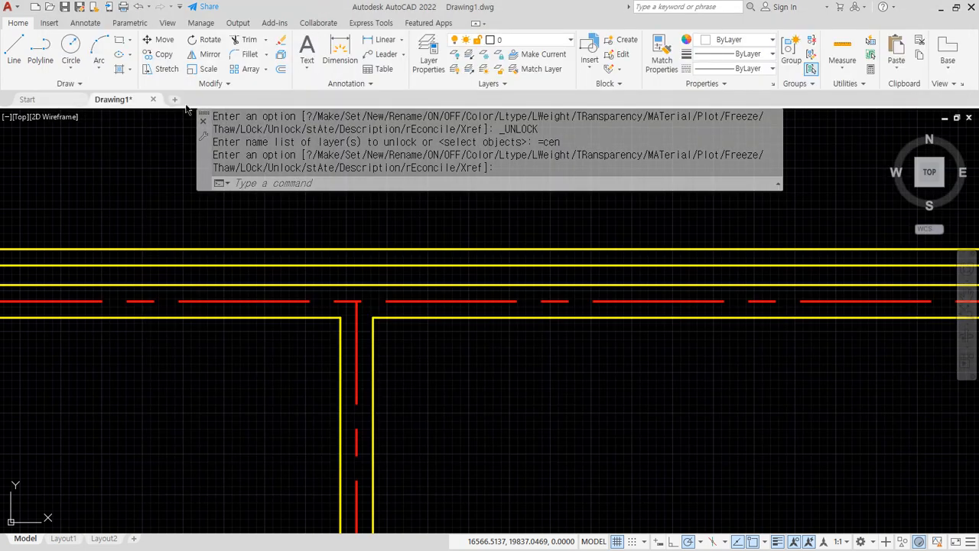
{"action": "left_click_drag", "start_coordinate": [513, 458], "coordinate": [221, 251]}
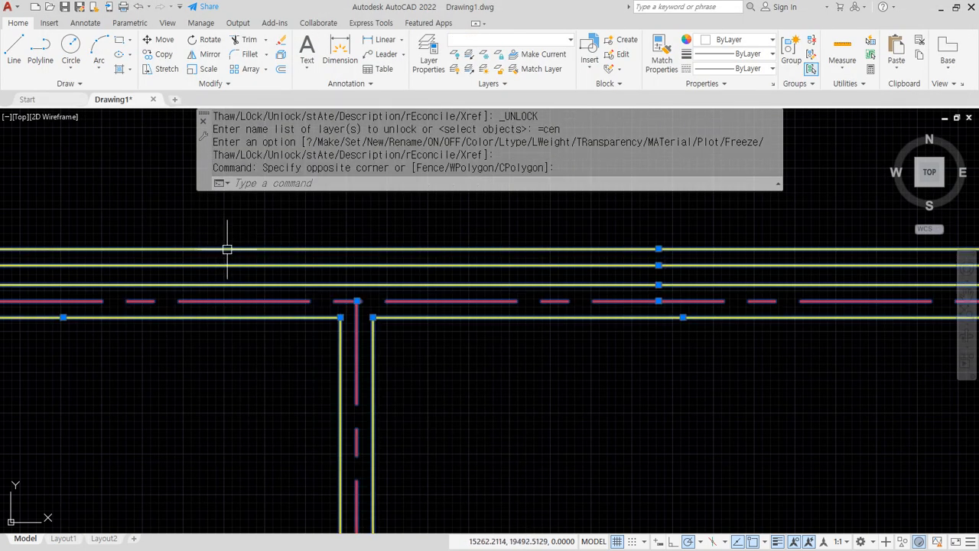
{"action": "key", "text": "ctrl+c"}
{"action": "left_click", "coordinate": [176, 99]}
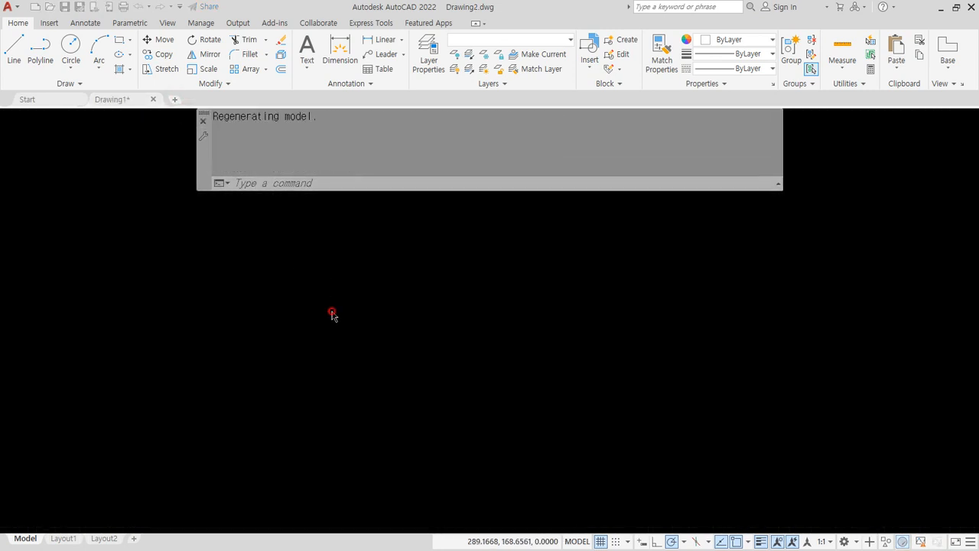
- Try to erase all objects in the new drawing
{"action": "type", "text": "E"}
{"action": "key", "text": "Return"}
{"action": "type", "text": "ALL"}
{"action": "key", "text": "Return"}
{"action": "key", "text": "Return"}
{"action": "key", "text": "Return"}
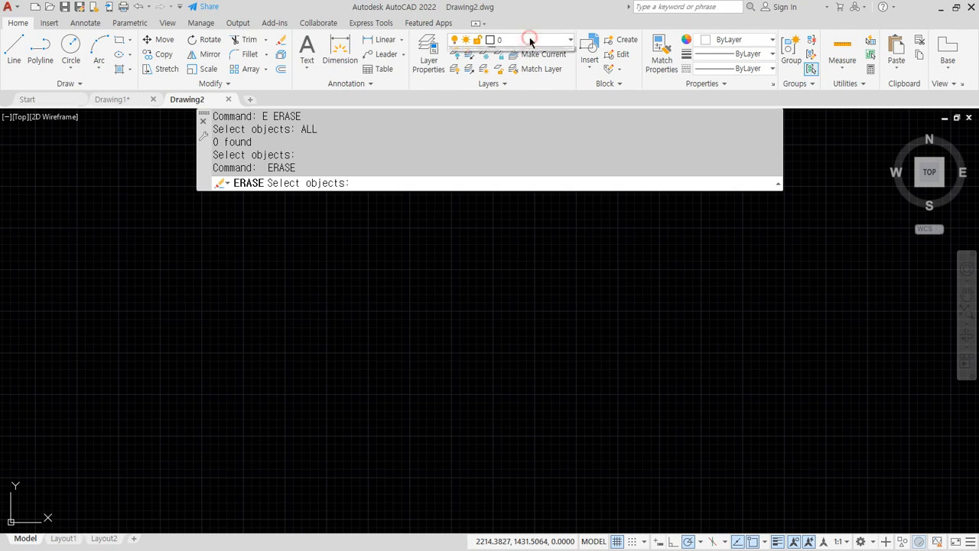
{"action": "key", "text": "Escape"}
{"action": "key", "text": "Escape"}
{"action": "key", "text": "Escape"}
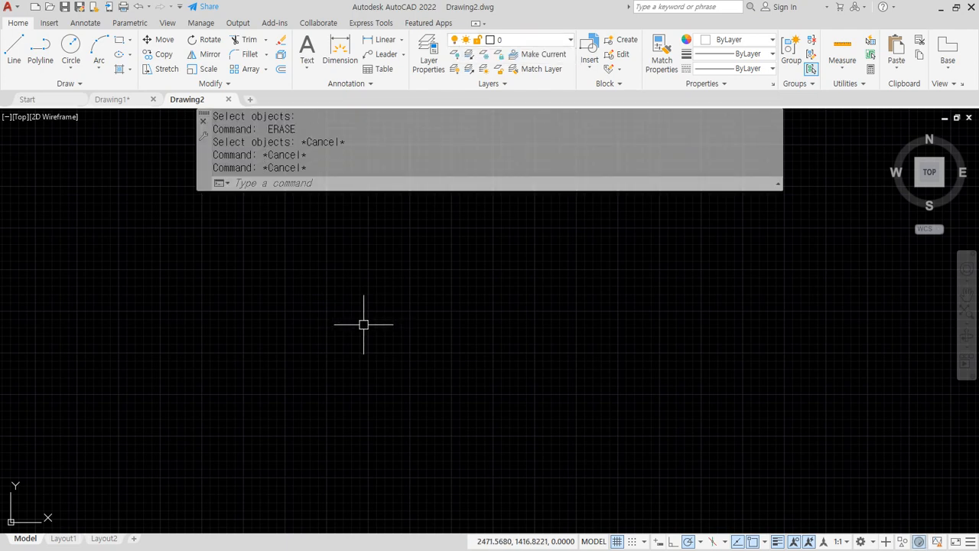
- Paste the copied wall lines into the new drawing and check its layer list
{"action": "key", "text": "ctrl+v"}
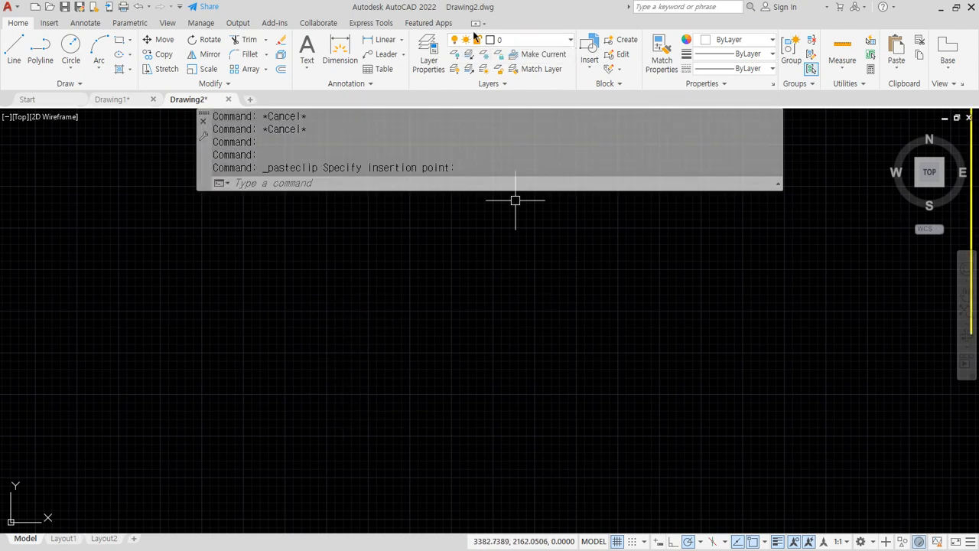
{"action": "left_click", "coordinate": [519, 40]}
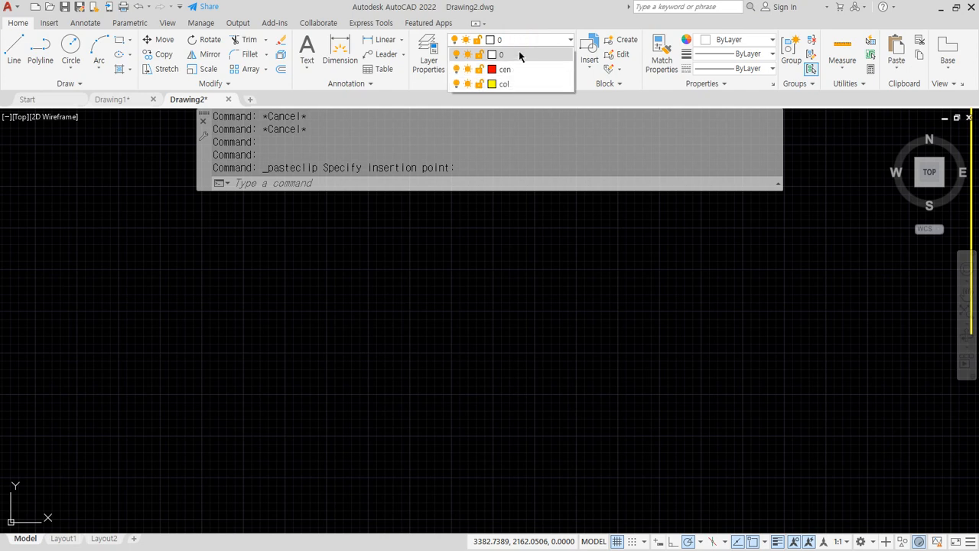
{"action": "key", "text": "Escape"}
- Erase all the pasted objects and check the layer list again
{"action": "type", "text": "e"}
{"action": "key", "text": "Return"}
{"action": "type", "text": "ALL"}
{"action": "key", "text": "Return"}
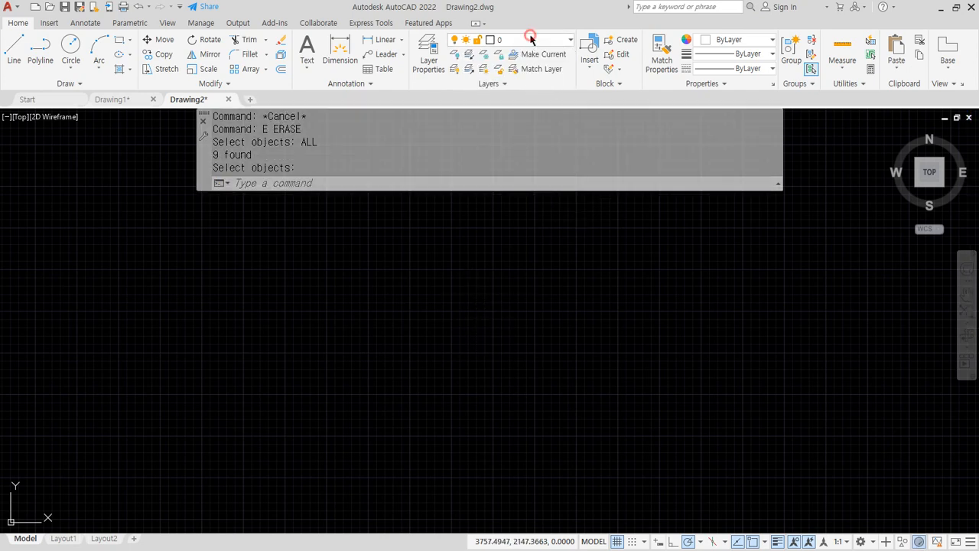
{"action": "left_click", "coordinate": [527, 40]}
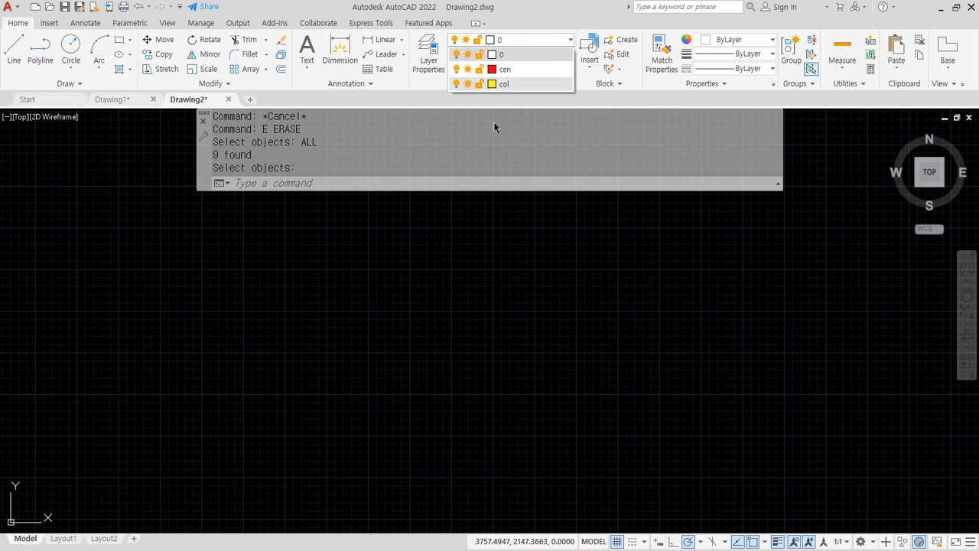
{"action": "key", "text": "Escape"}
- Draw a circle with a radius of about 72 in the empty drawing
{"action": "type", "text": "Z"}
{"action": "key", "text": "Return"}
{"action": "type", "text": "A"}
{"action": "key", "text": "Return"}
{"action": "type", "text": "C"}
{"action": "key", "text": "Return"}
{"action": "left_click", "coordinate": [360, 357]}
{"action": "left_click", "coordinate": [359, 255]}
- Assign the circle to the cen layer
{"action": "left_click", "coordinate": [421, 241]}
{"action": "left_click", "coordinate": [370, 307]}
{"action": "left_click", "coordinate": [517, 40]}
{"action": "left_click", "coordinate": [505, 68]}
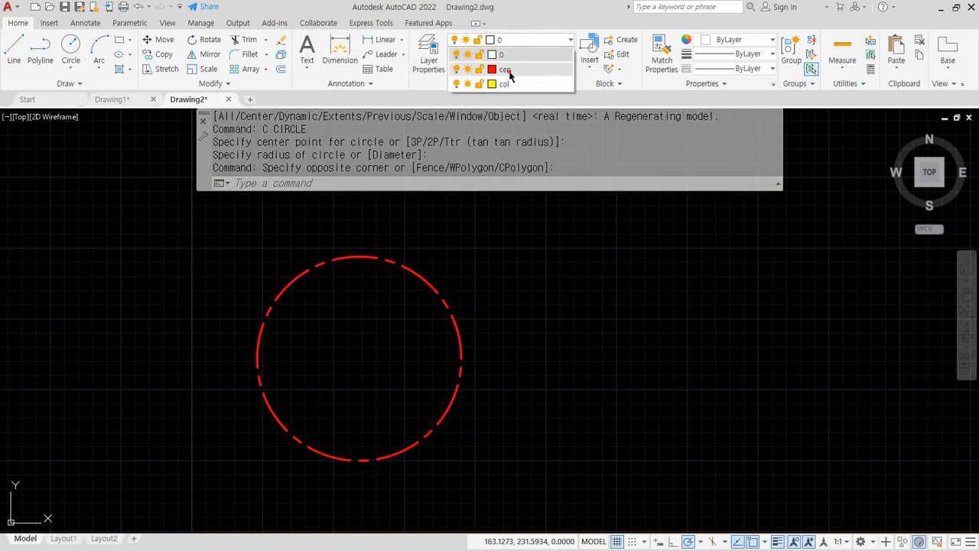
{"action": "key", "text": "Escape"}
{"action": "key", "text": "Escape"}
- Draw a slightly larger concentric circle around the red circle
{"action": "type", "text": "C"}
{"action": "key", "text": "Return"}
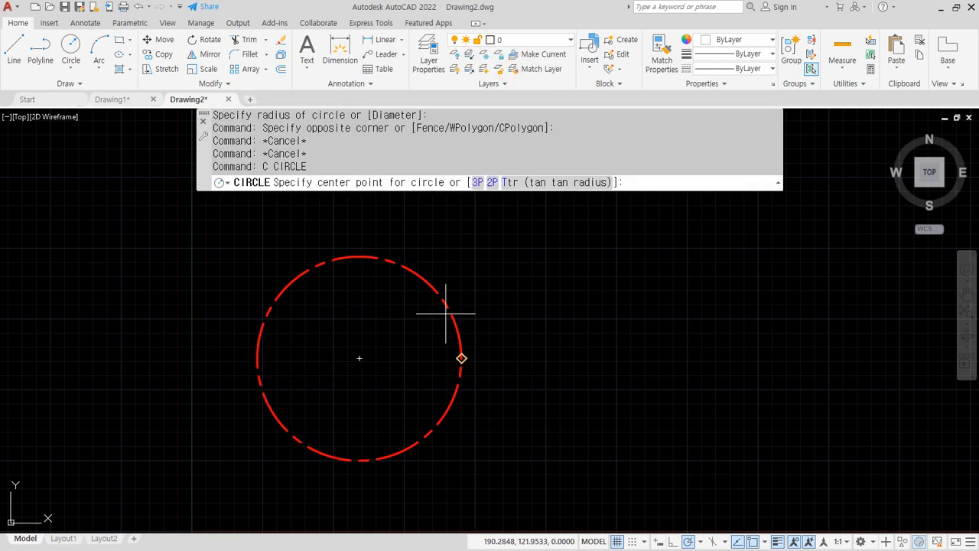
{"action": "left_click", "coordinate": [359, 357]}
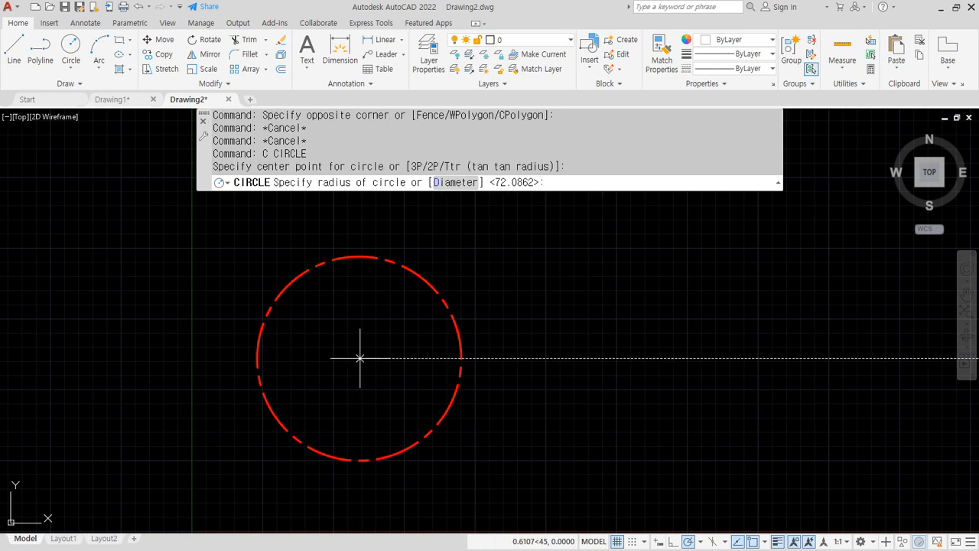
{"action": "left_click", "coordinate": [359, 235]}
- Assign the outer circle to the col layer and clear the selection
{"action": "left_click", "coordinate": [374, 236]}
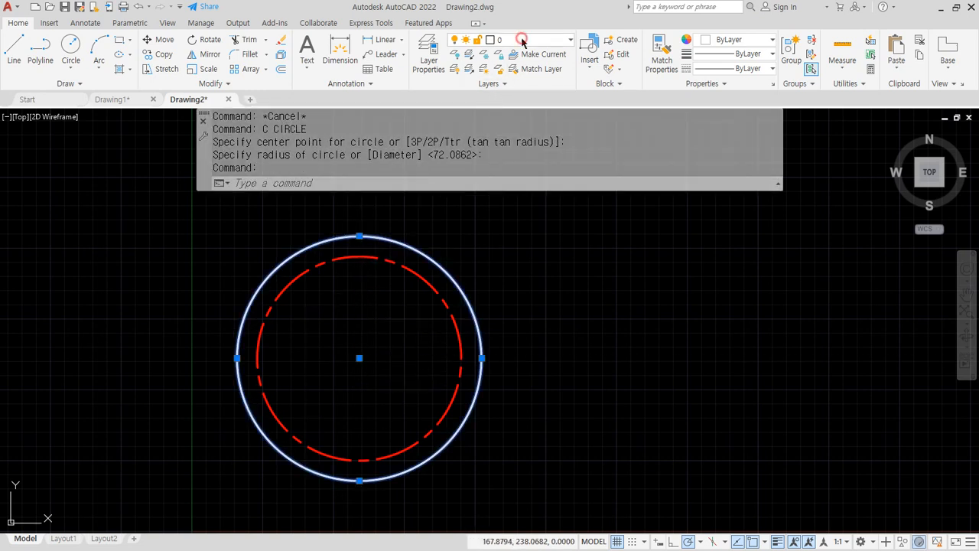
{"action": "left_click", "coordinate": [518, 40]}
{"action": "left_click", "coordinate": [508, 84]}
{"action": "middle_click_drag", "start_coordinate": [625, 392], "coordinate": [531, 382]}
{"action": "key", "text": "Escape"}
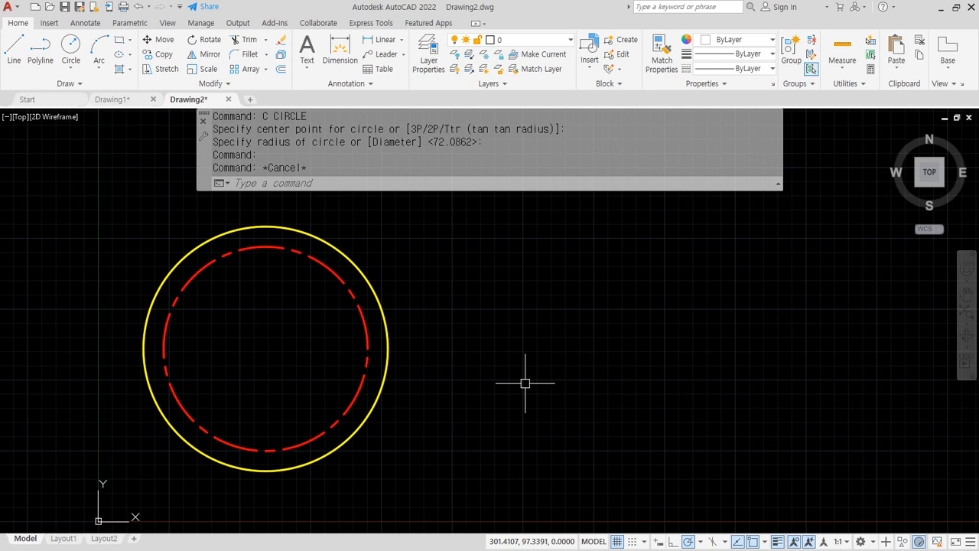
- Turn off the cen layer to hide the inner circle
{"action": "left_click", "coordinate": [539, 40]}
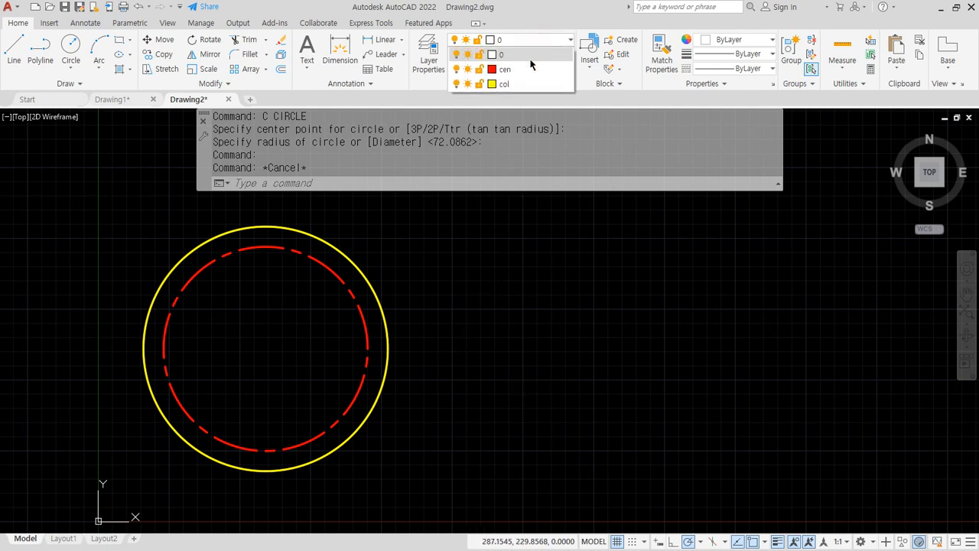
{"action": "left_click", "coordinate": [456, 70]}
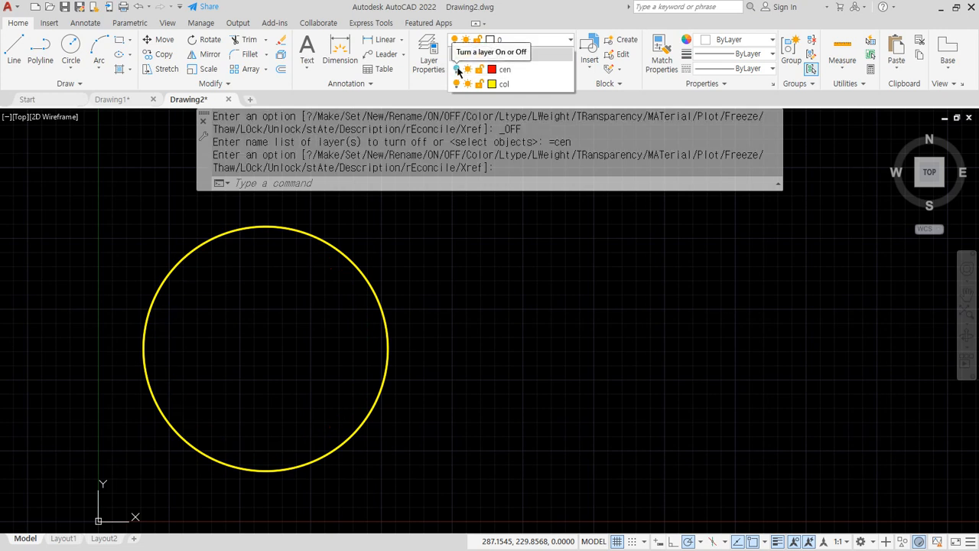
{"action": "key", "text": "Escape"}
{"action": "type", "text": "C"}
{"action": "key", "text": "Escape"}
{"action": "key", "text": "Escape"}
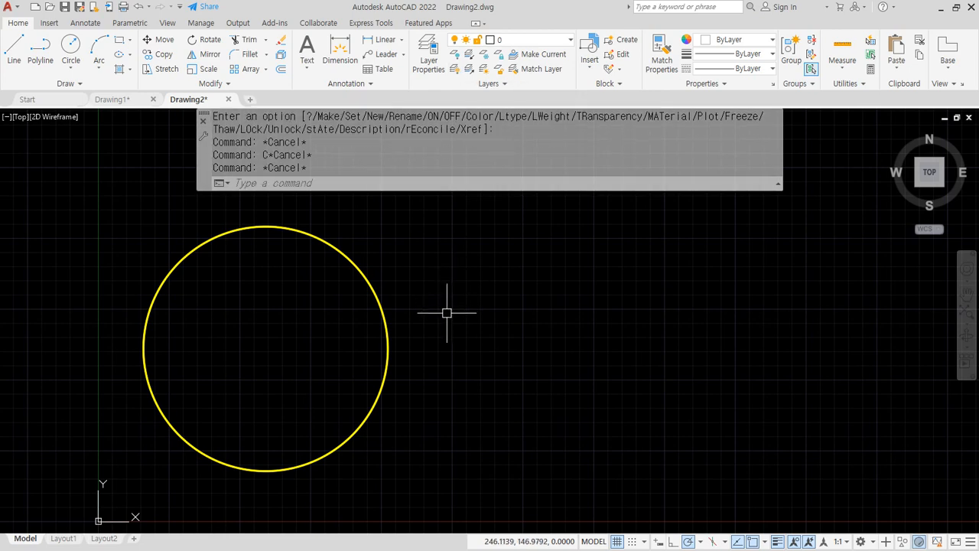
- Move all objects, including those on the hidden layer, horizontally to the right by the circle's centre, and turn the cen layer back on
{"action": "type", "text": "M"}
{"action": "key", "text": "Return"}
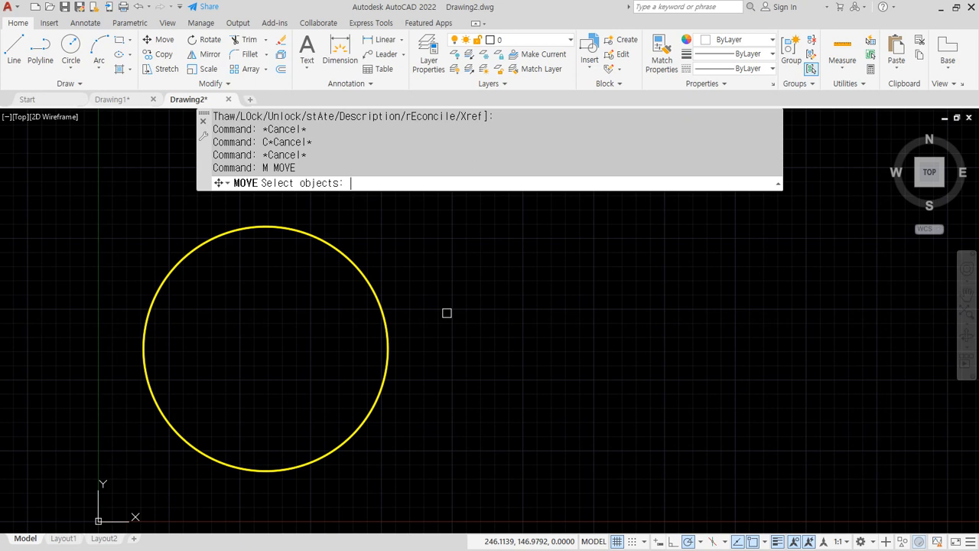
{"action": "type", "text": "ALL"}
{"action": "key", "text": "Return"}
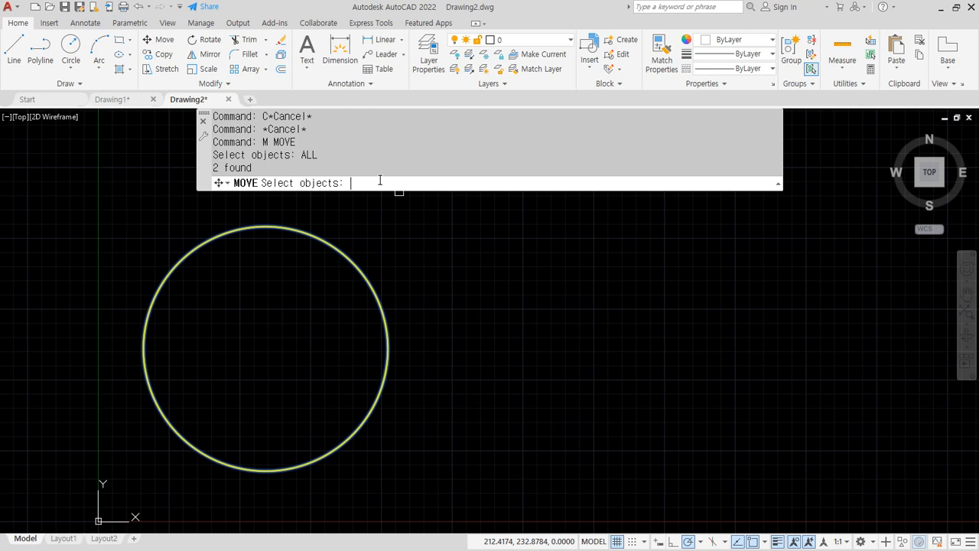
{"action": "key", "text": "Return"}
{"action": "left_click", "coordinate": [265, 348]}
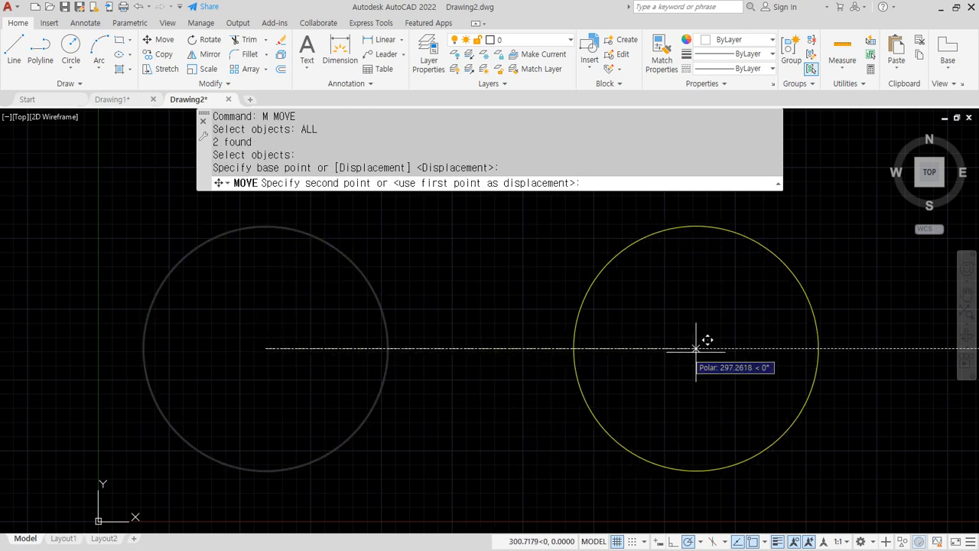
{"action": "left_click", "coordinate": [745, 349]}
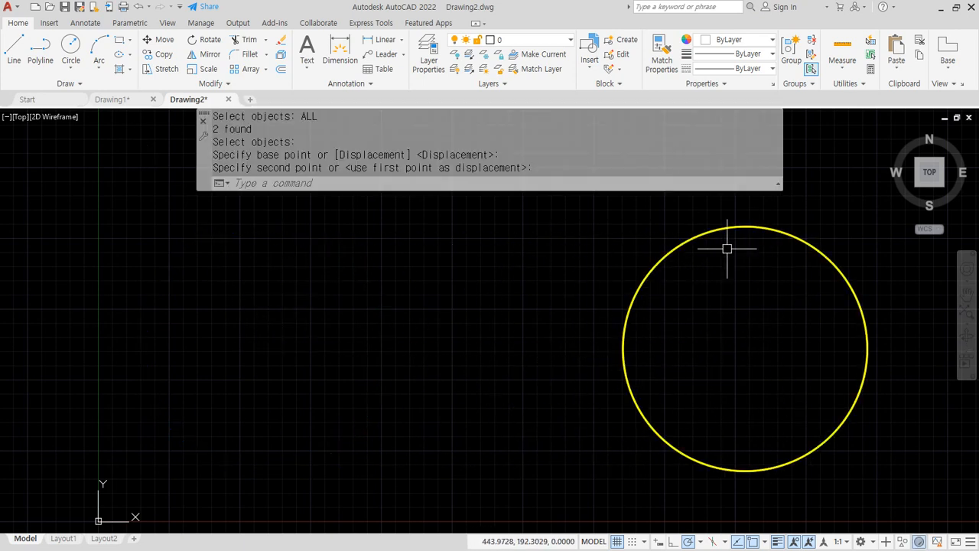
{"action": "left_click", "coordinate": [544, 40]}
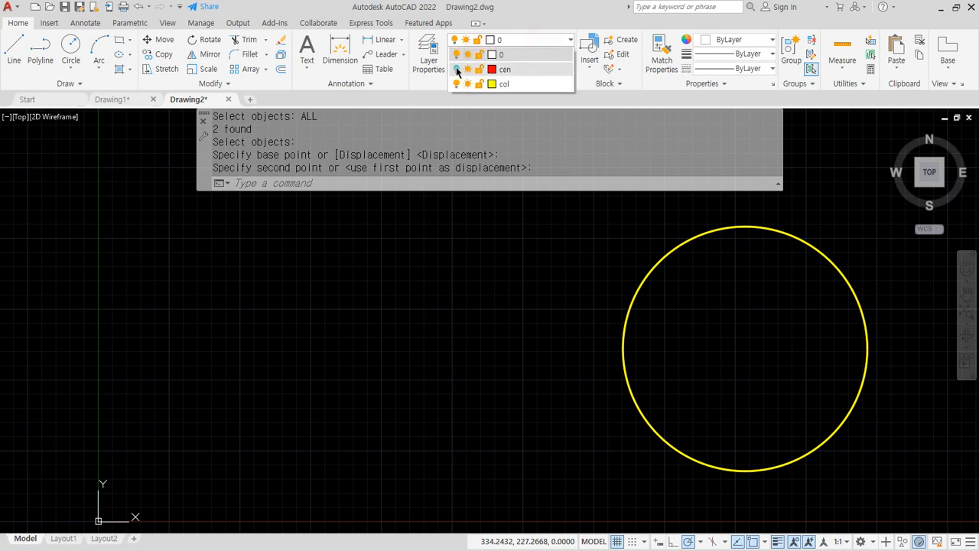
{"action": "left_click", "coordinate": [456, 69]}
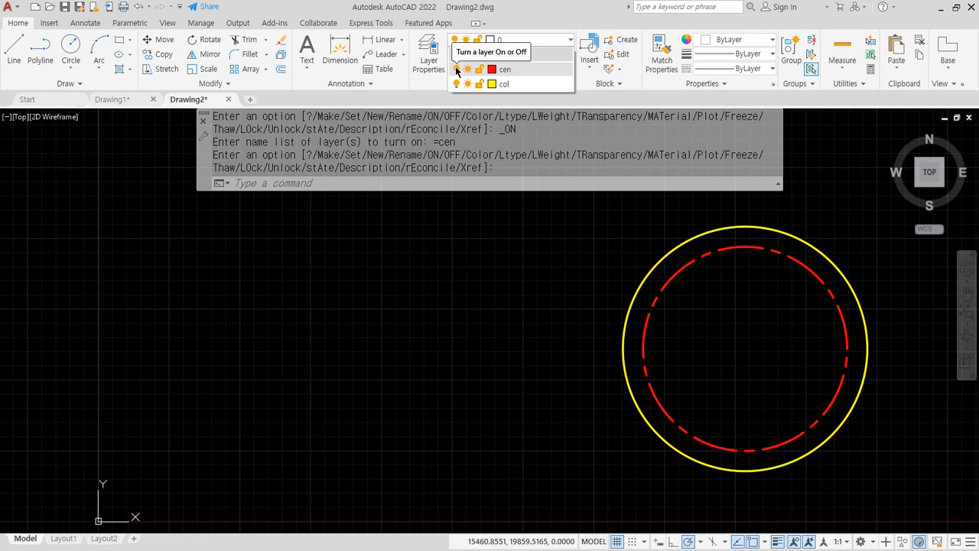
- Make cen the current layer and turn it off, choosing to turn the current layer off
{"action": "left_click", "coordinate": [456, 69]}
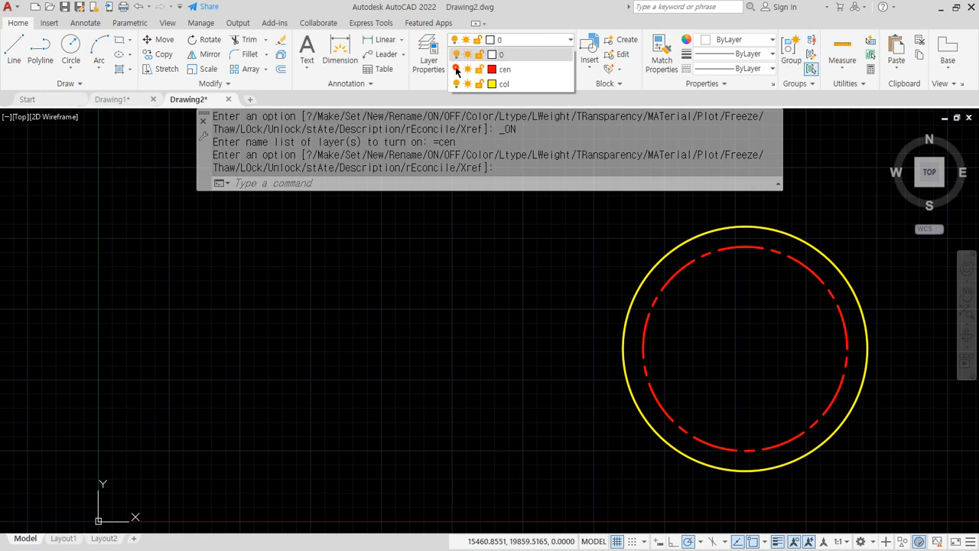
{"action": "left_click", "coordinate": [520, 68]}
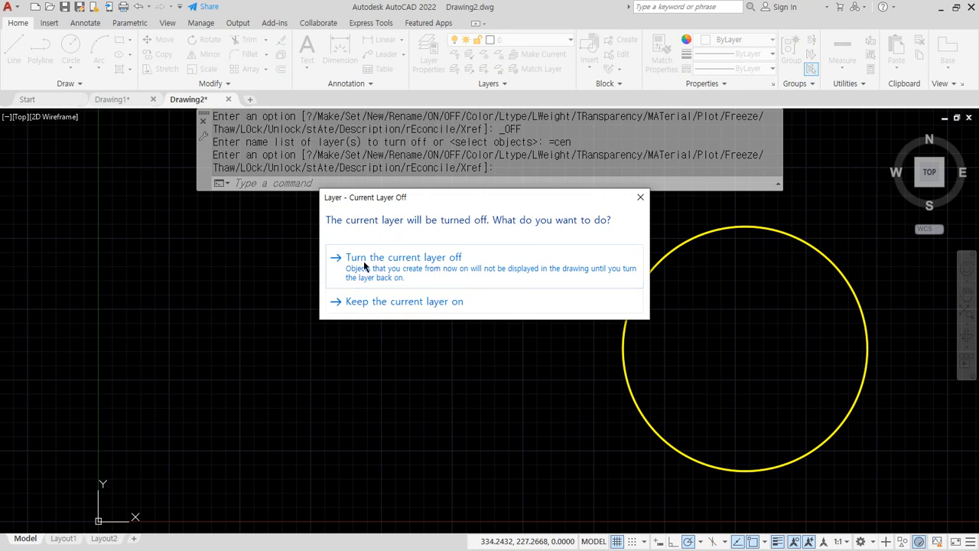
{"action": "left_click", "coordinate": [641, 199]}
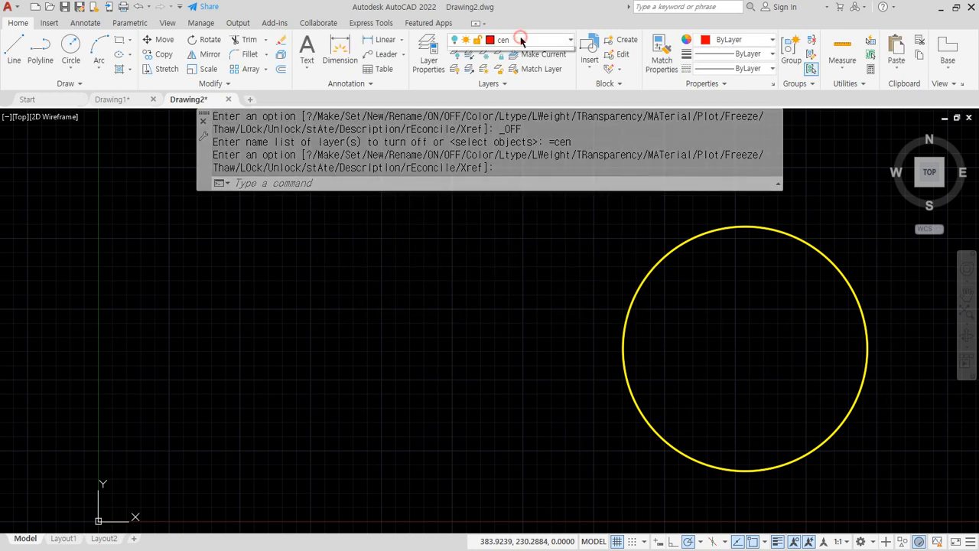
{"action": "left_click", "coordinate": [523, 38]}
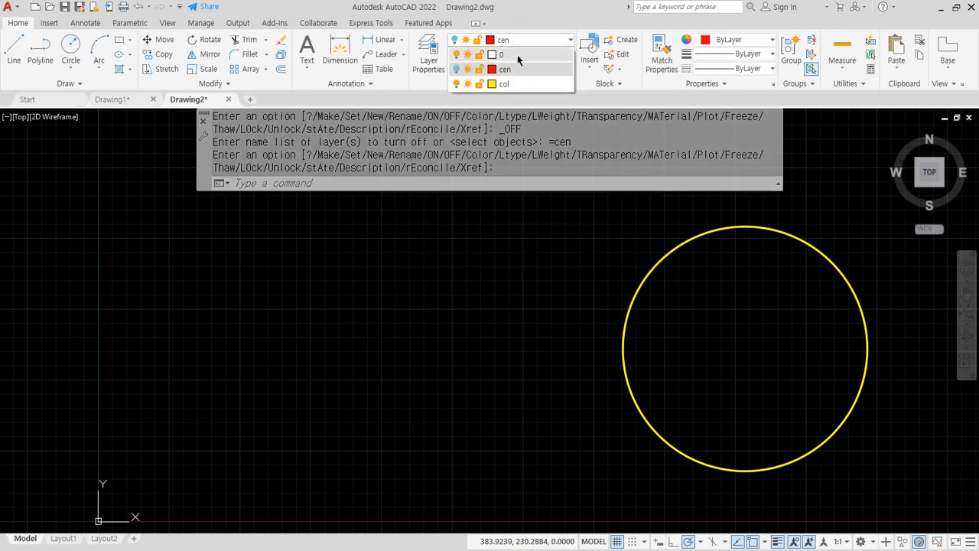
{"action": "left_click", "coordinate": [456, 70]}
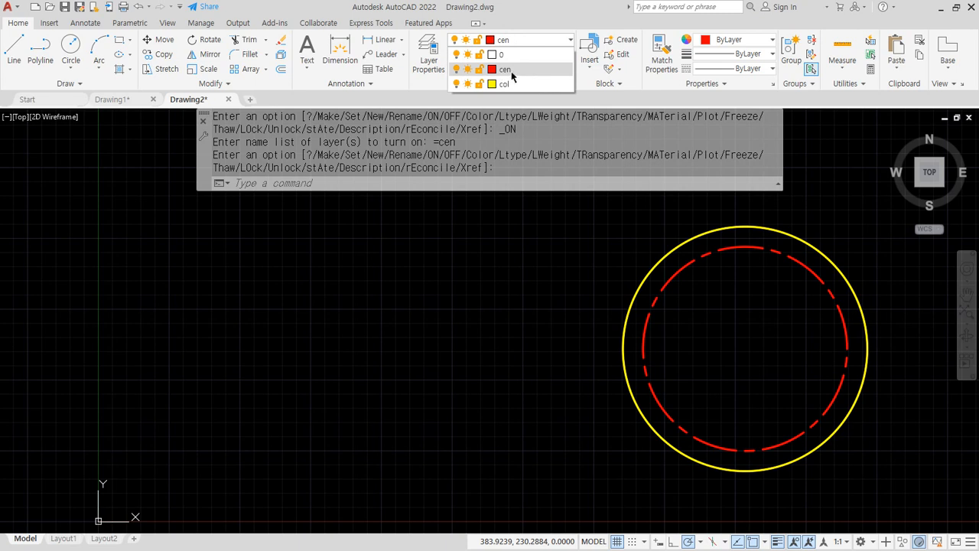
{"action": "left_click", "coordinate": [456, 70]}
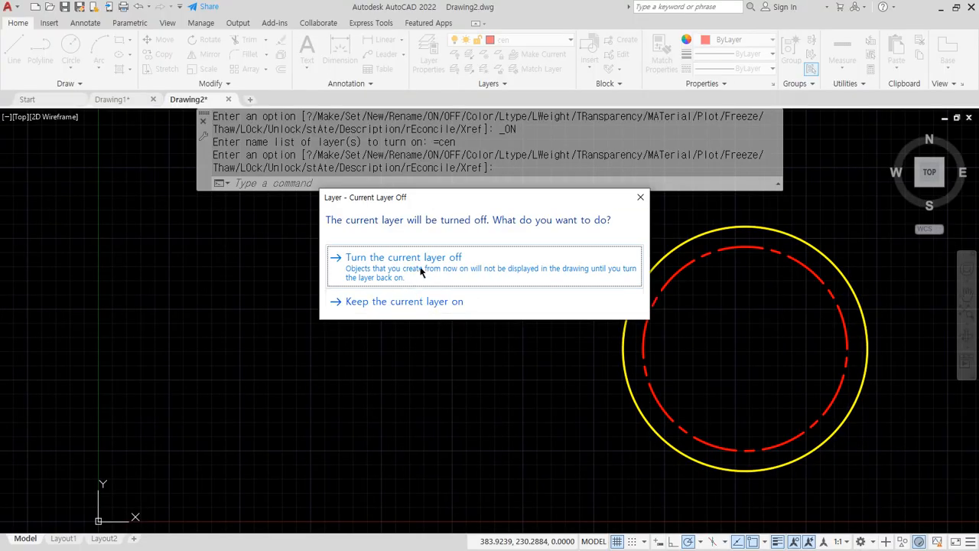
{"action": "left_click", "coordinate": [420, 269]}
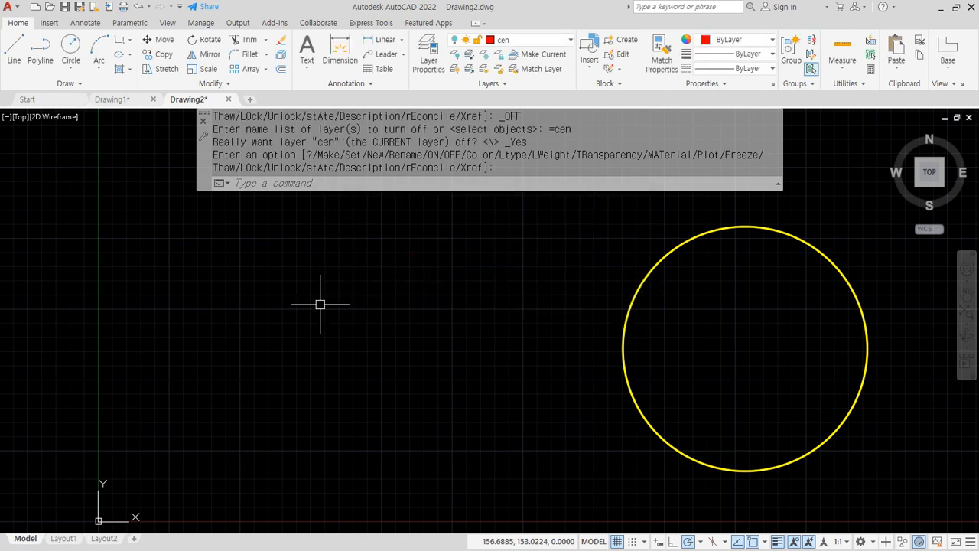
- Draw five freehand overlapping circles to the left of the yellow circle on the turned-off current layer cen
{"action": "type", "text": "c"}
{"action": "key", "text": "Return"}
{"action": "left_click", "coordinate": [232, 306]}
{"action": "left_click", "coordinate": [249, 222]}
{"action": "key", "text": "Return"}
{"action": "left_click", "coordinate": [374, 298]}
{"action": "left_click", "coordinate": [374, 249]}
{"action": "key", "text": "Return"}
{"action": "left_click", "coordinate": [361, 309]}
{"action": "left_click", "coordinate": [368, 240]}
{"action": "key", "text": "Return"}
{"action": "left_click", "coordinate": [361, 309]}
{"action": "left_click", "coordinate": [365, 226]}
{"action": "key", "text": "Return"}
{"action": "left_click", "coordinate": [360, 321]}
{"action": "left_click", "coordinate": [364, 220]}
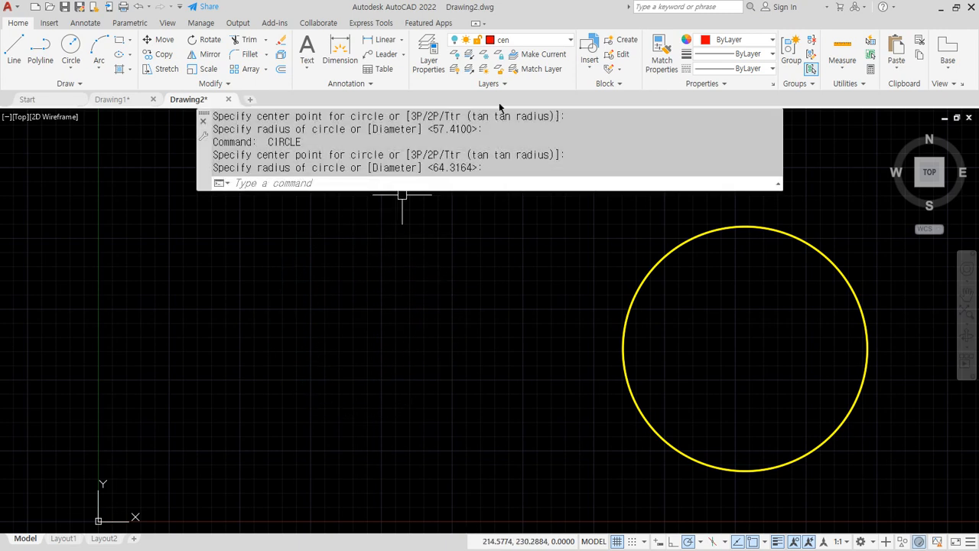
- Turn the cen layer back on and try to freeze it while it is the current layer
{"action": "left_click", "coordinate": [535, 39]}
{"action": "left_click", "coordinate": [456, 69]}
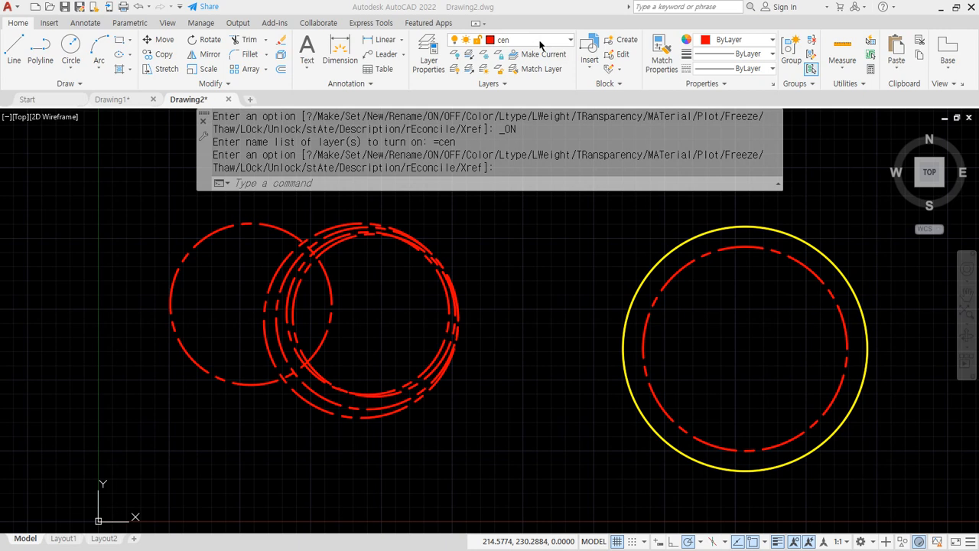
{"action": "left_click", "coordinate": [542, 41]}
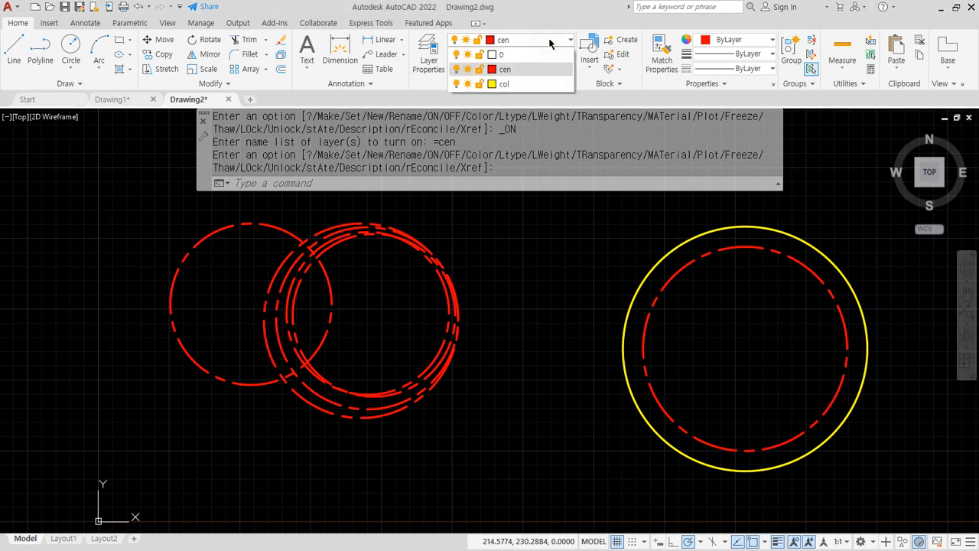
{"action": "left_click", "coordinate": [468, 70]}
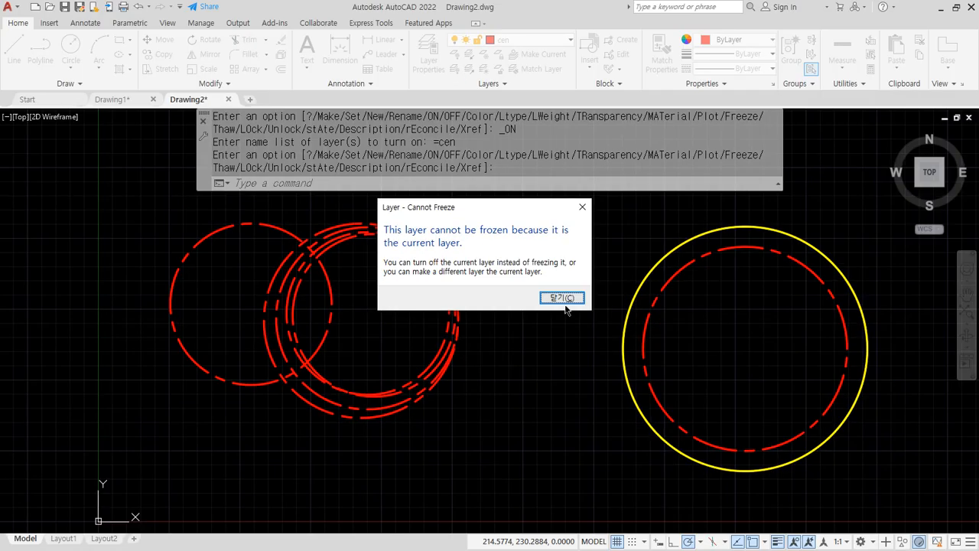
{"action": "left_click", "coordinate": [395, 211]}
- Make layer 0 the current layer
{"action": "left_click", "coordinate": [538, 39]}
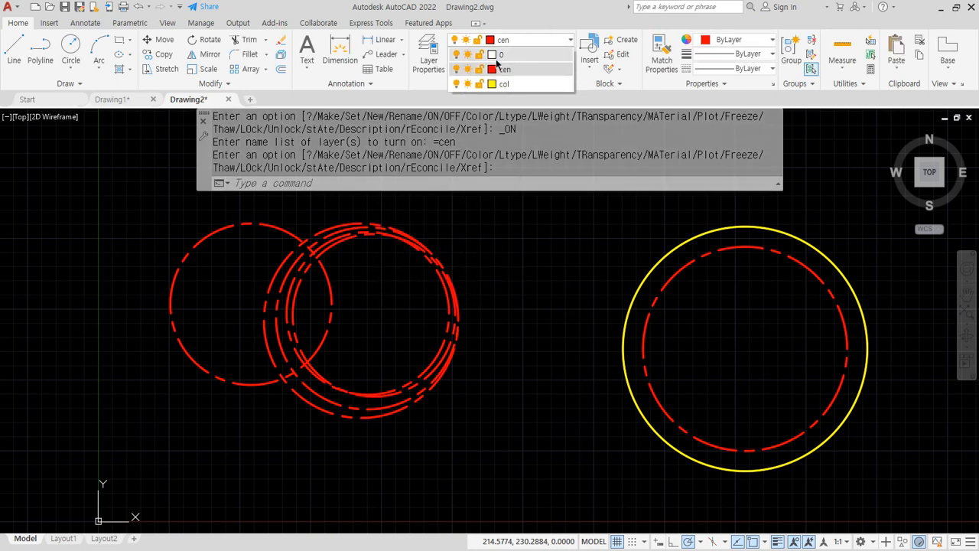
{"action": "left_click", "coordinate": [520, 56]}
{"action": "left_click", "coordinate": [531, 40]}
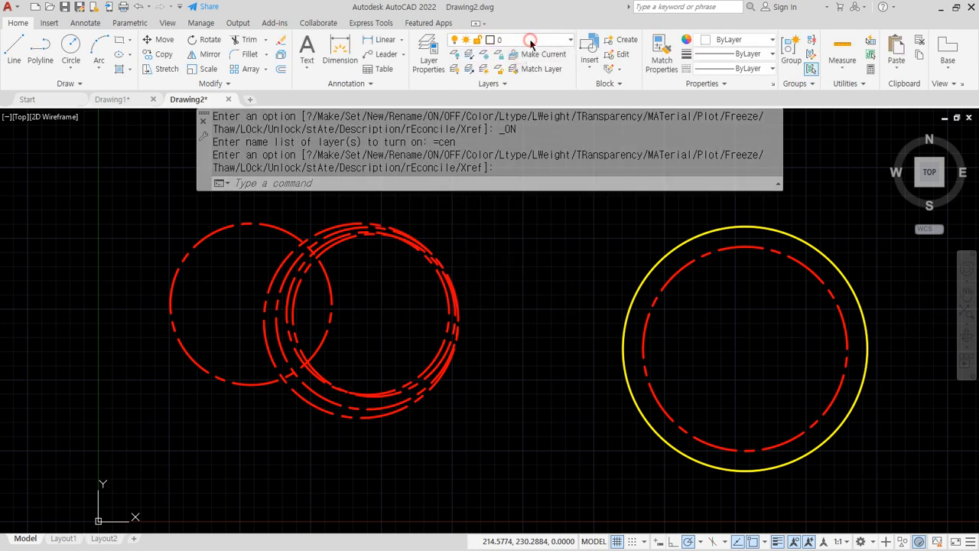
{"action": "key", "text": "Escape"}
- Erase the five overlapping red dashed circles to the left of the concentric pair
{"action": "left_click", "coordinate": [374, 345]}
{"action": "left_click", "coordinate": [234, 274]}
{"action": "type", "text": "e"}
{"action": "key", "text": "Return"}
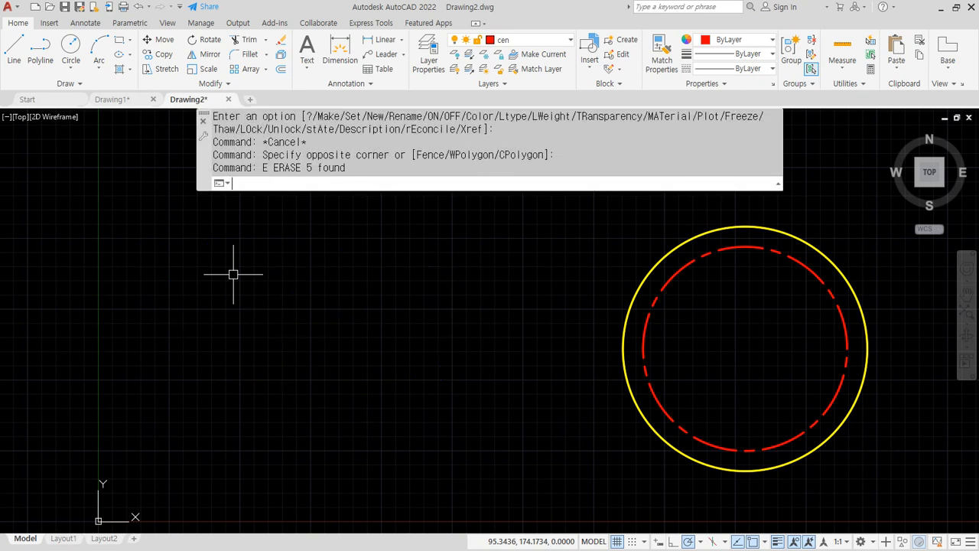
- Freeze the cen layer while keeping layer 0 current
{"action": "left_click", "coordinate": [532, 39]}
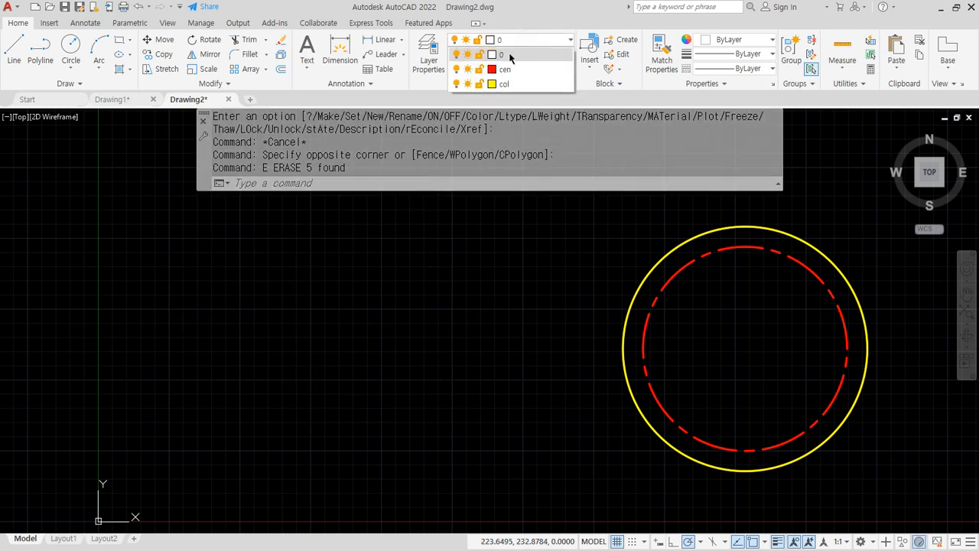
{"action": "left_click", "coordinate": [510, 55]}
{"action": "left_click", "coordinate": [545, 43]}
{"action": "left_click", "coordinate": [468, 70]}
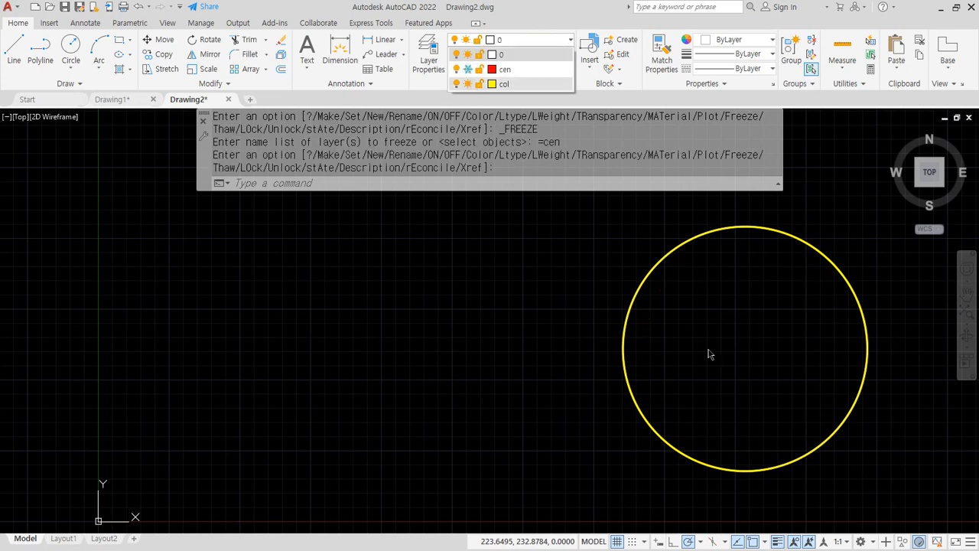
{"action": "left_click", "coordinate": [737, 362]}
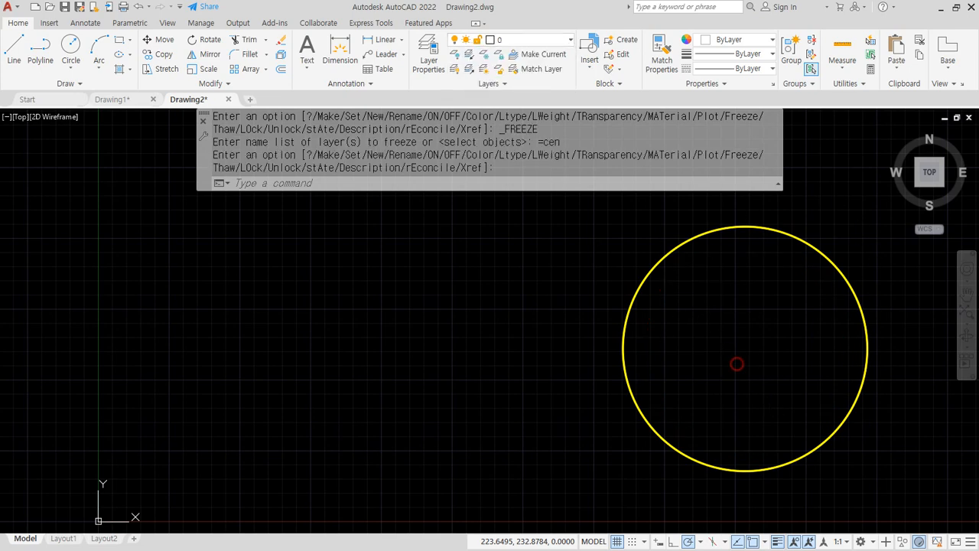
- Move all selectable objects horizontally to the left, using the yellow circle's centre as base point and the ALL selection
{"action": "key", "text": "Escape"}
{"action": "type", "text": "m"}
{"action": "key", "text": "Return"}
{"action": "type", "text": "ALL"}
{"action": "key", "text": "Return"}
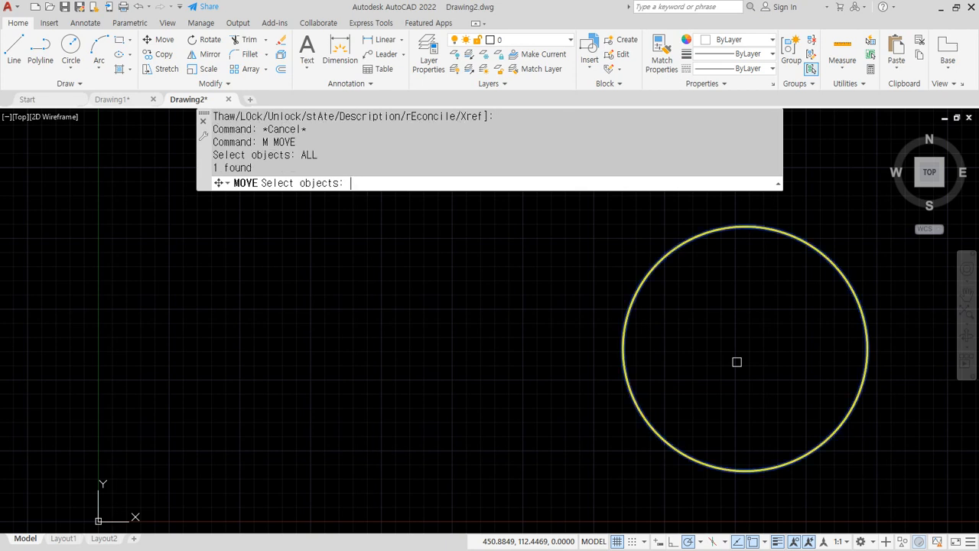
{"action": "key", "text": "Return"}
{"action": "left_click", "coordinate": [744, 349]}
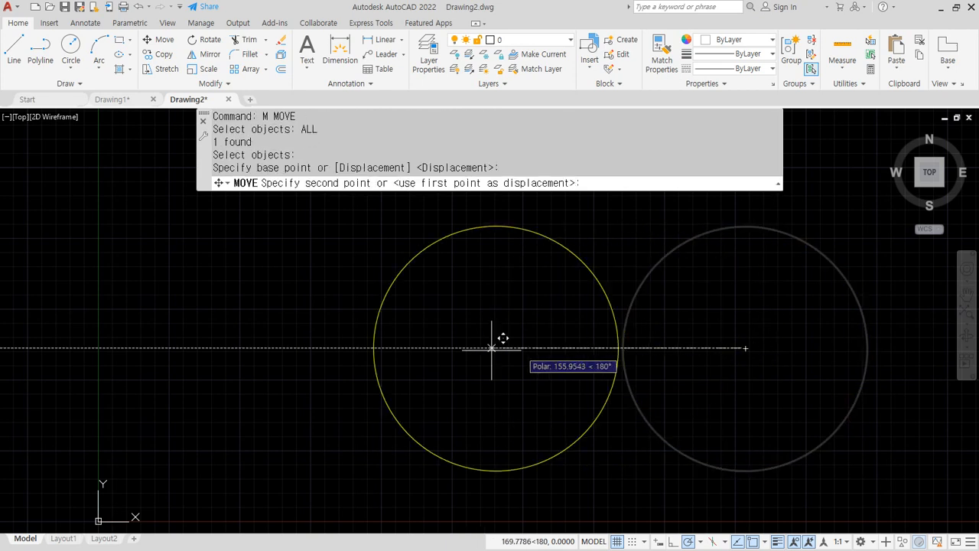
{"action": "left_click", "coordinate": [250, 349]}
- Thaw the cen layer and lock it
{"action": "left_click", "coordinate": [510, 39]}
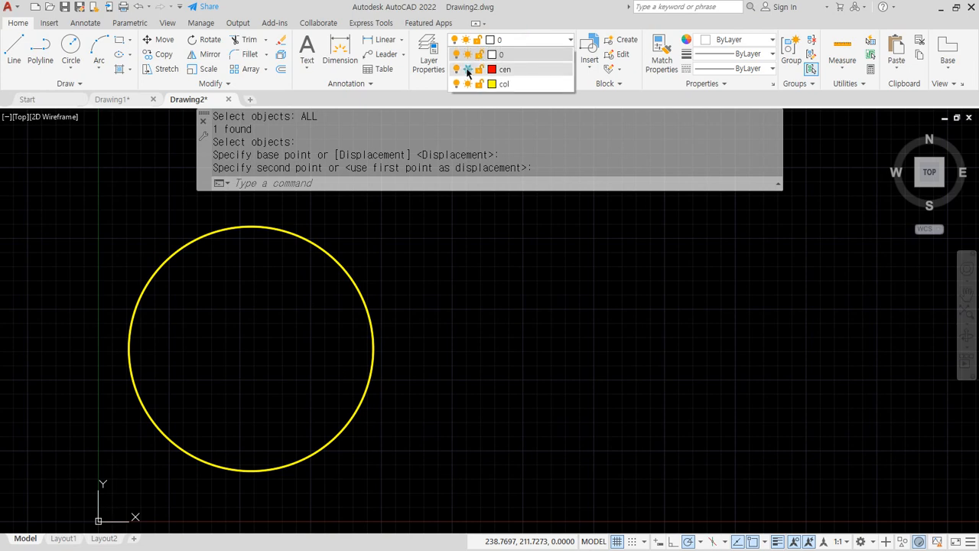
{"action": "left_click", "coordinate": [467, 69]}
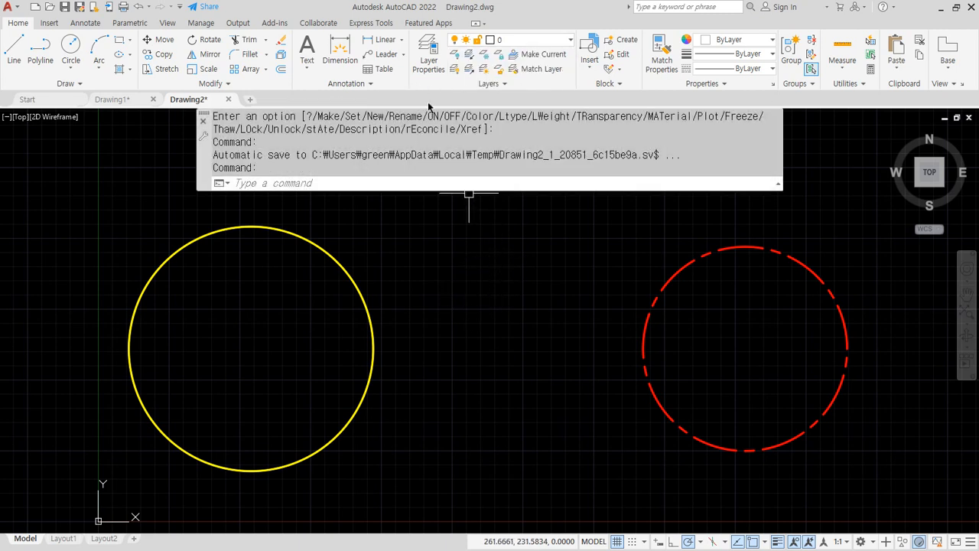
{"action": "left_click", "coordinate": [519, 42]}
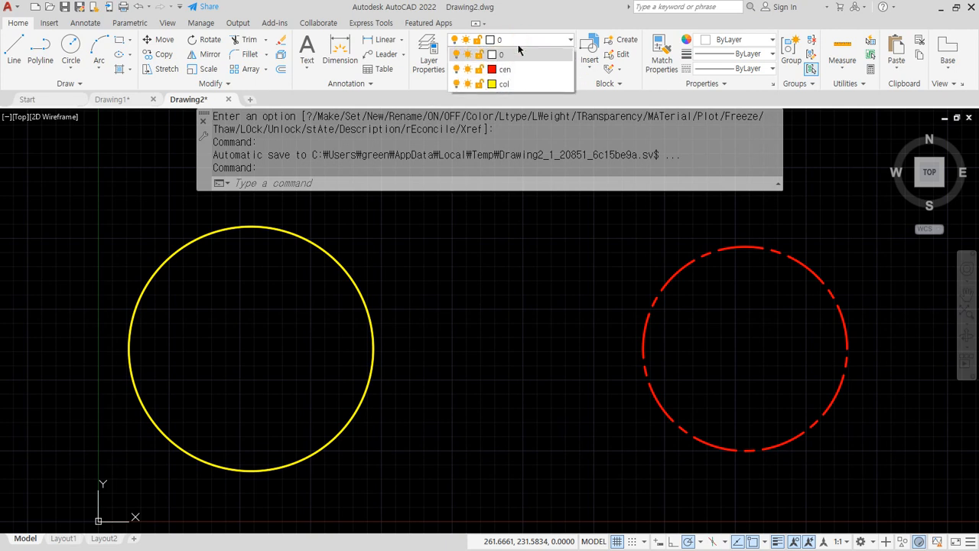
{"action": "left_click", "coordinate": [480, 70]}
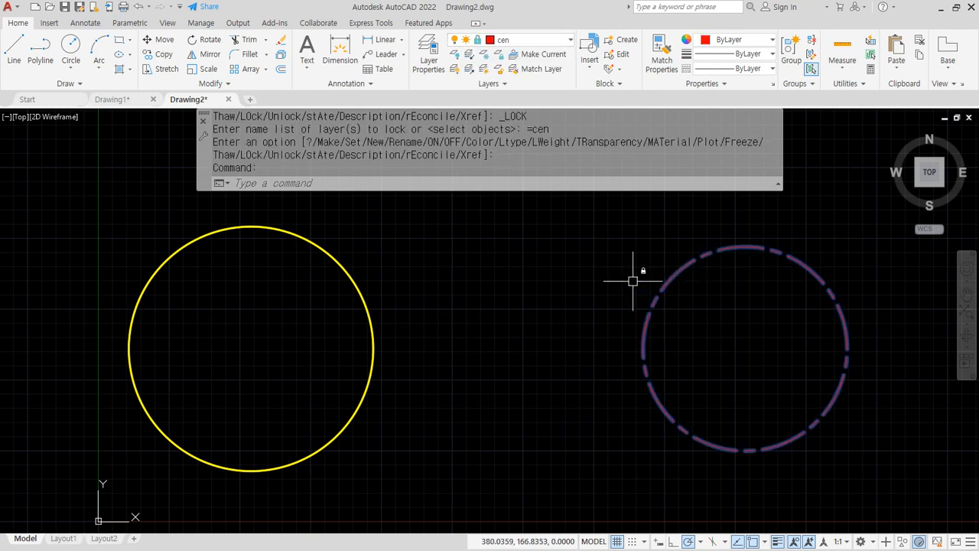
- Draw a horizontal line crossing the locked red dashed circle slightly below its centre and extending past both sides
{"action": "key", "text": "Escape"}
{"action": "type", "text": "l"}
{"action": "key", "text": "Return"}
{"action": "left_click", "coordinate": [896, 314]}
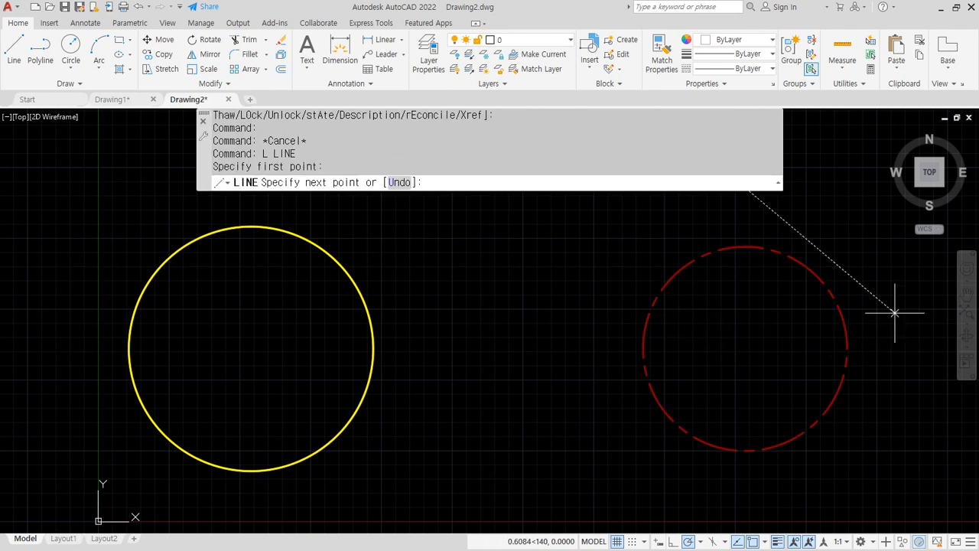
{"action": "key", "text": "Return"}
{"action": "key", "text": "Return"}
{"action": "left_click", "coordinate": [564, 385]}
{"action": "left_click", "coordinate": [902, 385]}
{"action": "key", "text": "Return"}
- Try to trim the horizontal line and the red dashed circle on the locked cen layer with several strokes across them
{"action": "type", "text": "tr"}
{"action": "key", "text": "Return"}
{"action": "mouse_move", "coordinate": [866, 334]}
{"action": "left_mouse_down"}
{"action": "mouse_move", "coordinate": [635, 328]}
{"action": "mouse_move", "coordinate": [575, 338]}
{"action": "mouse_move", "coordinate": [922, 309]}
{"action": "mouse_move", "coordinate": [929, 332]}
{"action": "mouse_move", "coordinate": [915, 341]}
{"action": "left_mouse_up"}
{"action": "mouse_move", "coordinate": [773, 295]}
{"action": "left_mouse_down"}
{"action": "mouse_move", "coordinate": [757, 402]}
{"action": "mouse_move", "coordinate": [734, 421]}
{"action": "left_mouse_up"}
{"action": "left_click_drag", "start_coordinate": [877, 332], "coordinate": [670, 355]}
{"action": "mouse_move", "coordinate": [616, 330]}
{"action": "left_mouse_down"}
{"action": "mouse_move", "coordinate": [787, 365]}
{"action": "mouse_move", "coordinate": [765, 222]}
{"action": "left_mouse_up"}
{"action": "left_click_drag", "start_coordinate": [670, 221], "coordinate": [772, 525]}
{"action": "mouse_move", "coordinate": [686, 517]}
{"action": "left_mouse_down"}
{"action": "mouse_move", "coordinate": [723, 456]}
{"action": "mouse_move", "coordinate": [791, 243]}
{"action": "left_mouse_up"}
{"action": "left_click_drag", "start_coordinate": [661, 487], "coordinate": [803, 231]}
{"action": "key", "text": "Return"}
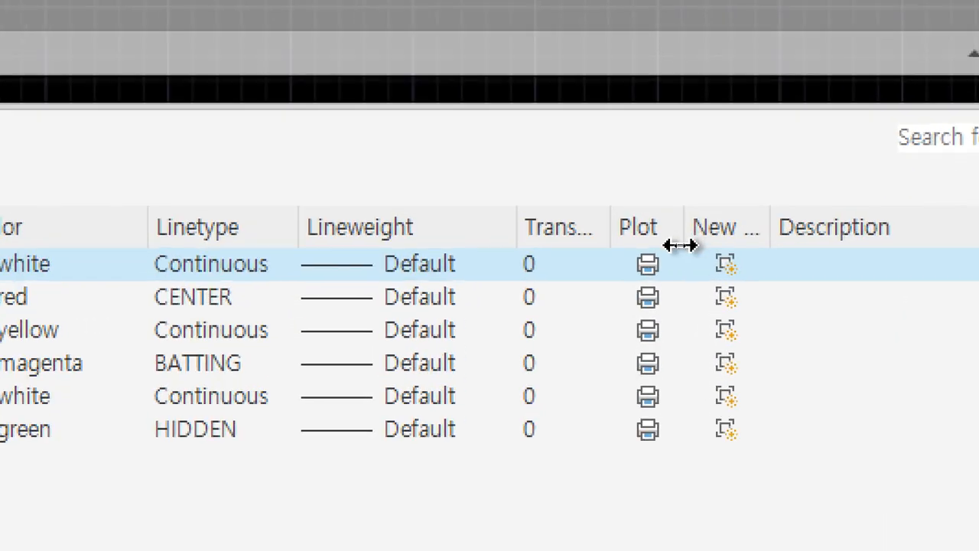
- Widen the Plot column in Drawing1's layer manager, switch plotting of the yellow col layer off and back on, and close the manager
{"action": "mouse_move", "coordinate": [680, 242]}
{"action": "left_mouse_down"}
{"action": "mouse_move", "coordinate": [719, 227]}
{"action": "mouse_move", "coordinate": [693, 229]}
{"action": "left_mouse_up"}
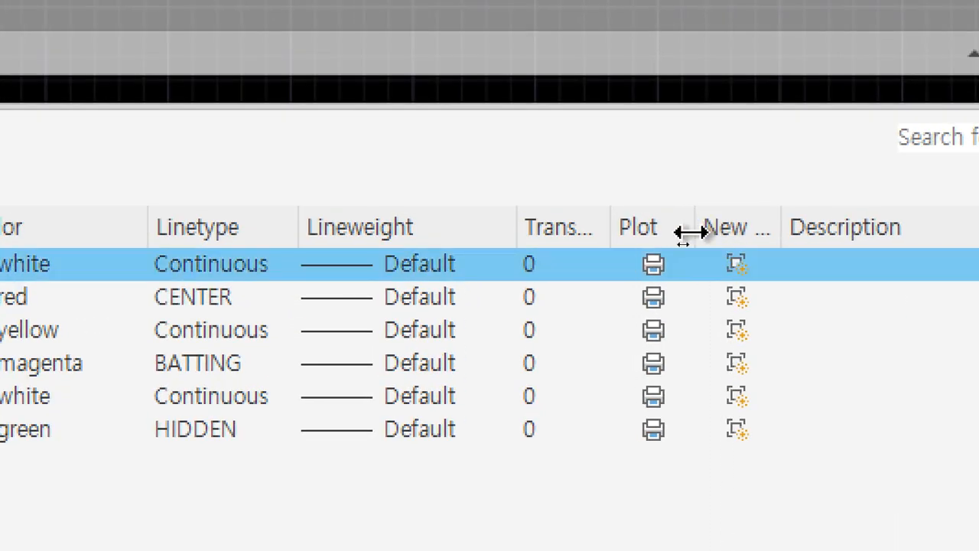
{"action": "left_click", "coordinate": [654, 331]}
{"action": "left_click", "coordinate": [654, 331]}
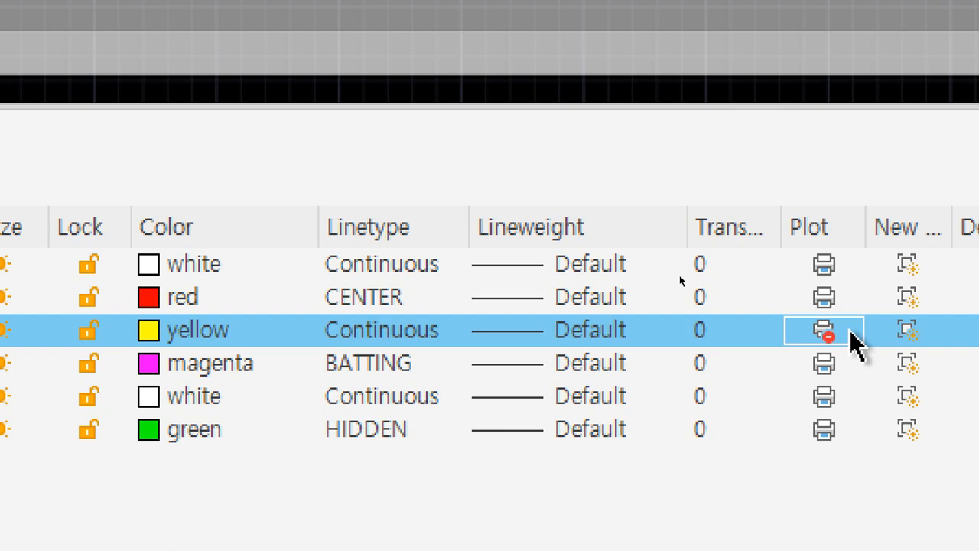
{"action": "left_click", "coordinate": [850, 332]}
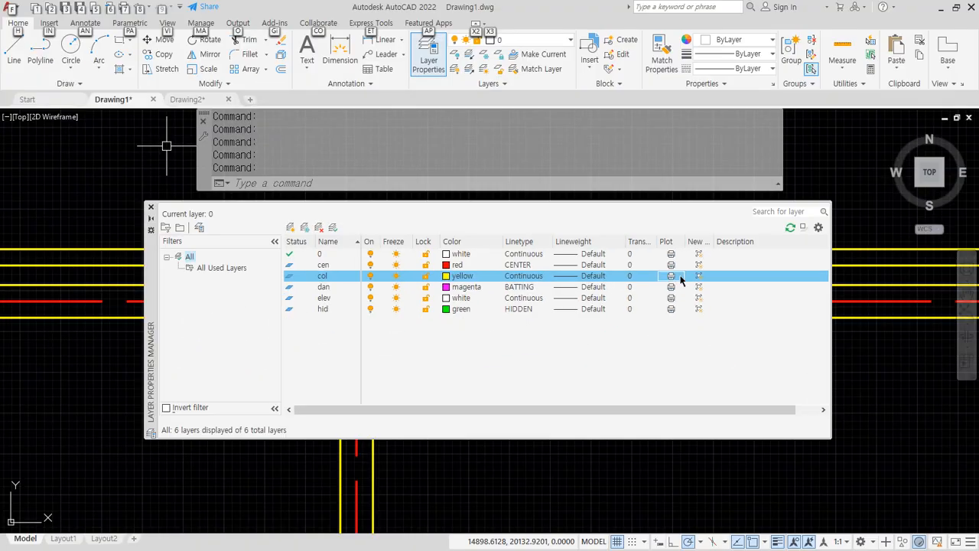
{"action": "left_click", "coordinate": [152, 205]}
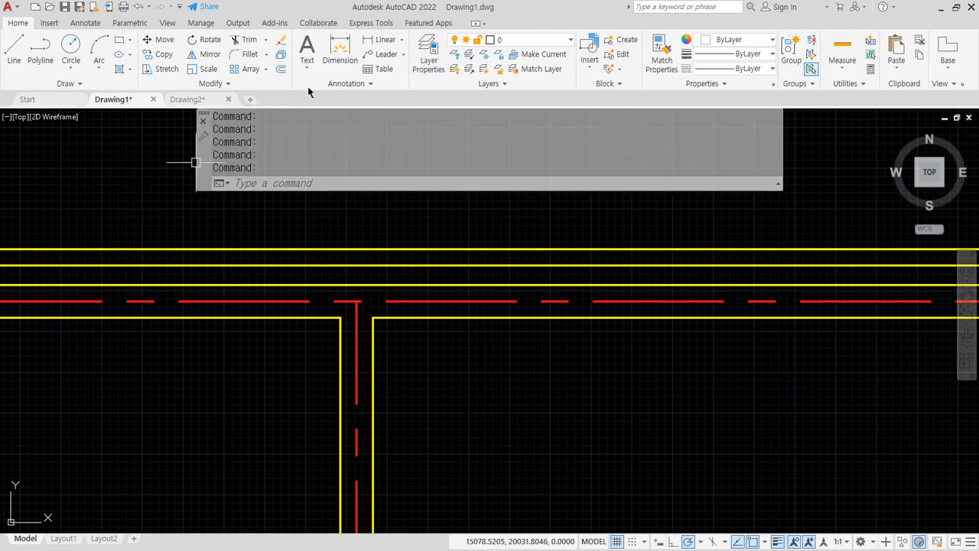
- Add a linear dimension across the vertical wall's two yellow lines at the T-junction, placing it above the horizontal wall
{"action": "left_click", "coordinate": [375, 39]}
{"action": "left_click", "coordinate": [373, 318]}
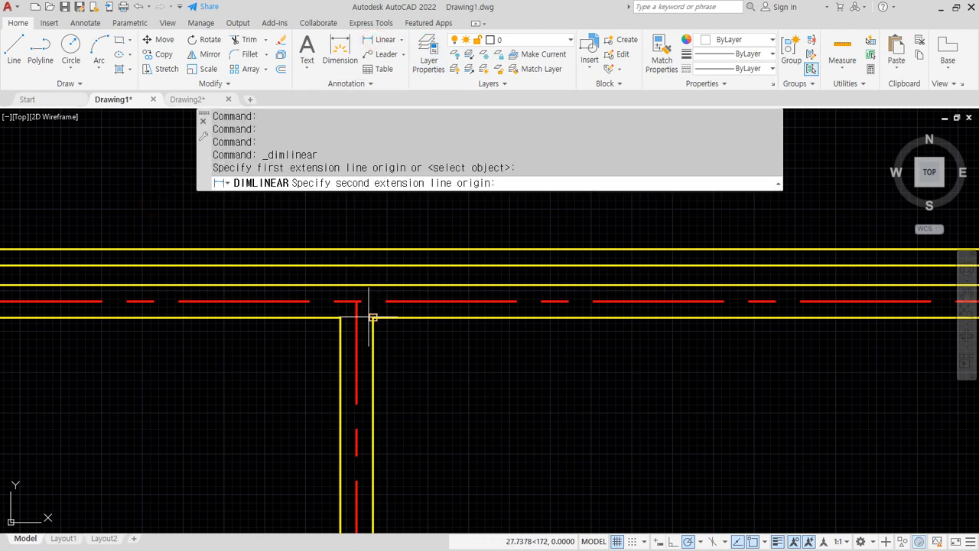
{"action": "left_click", "coordinate": [339, 317]}
{"action": "left_click", "coordinate": [356, 213]}
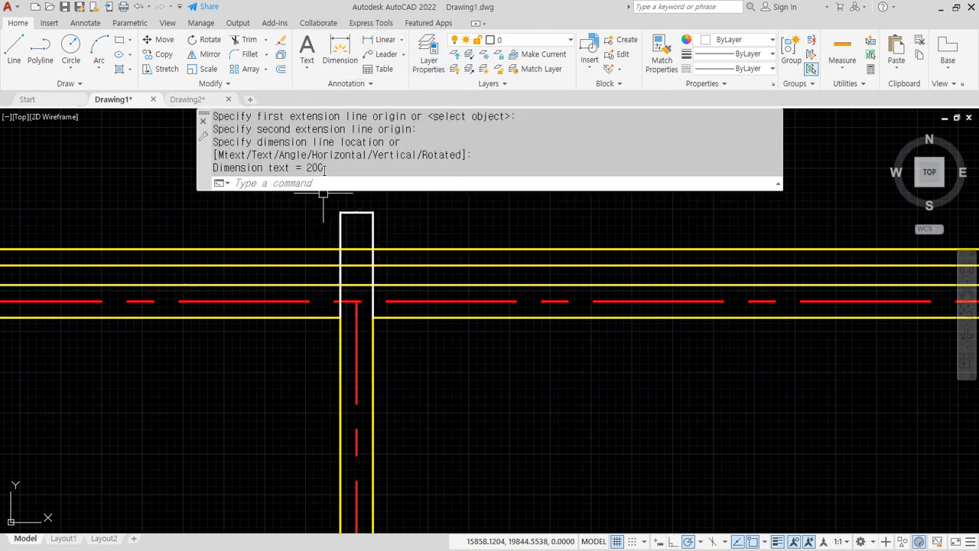
- Open the layer manager, select the Defpoints layer, and view the cen layer's transparency setting without changing it
{"action": "left_click", "coordinate": [429, 54]}
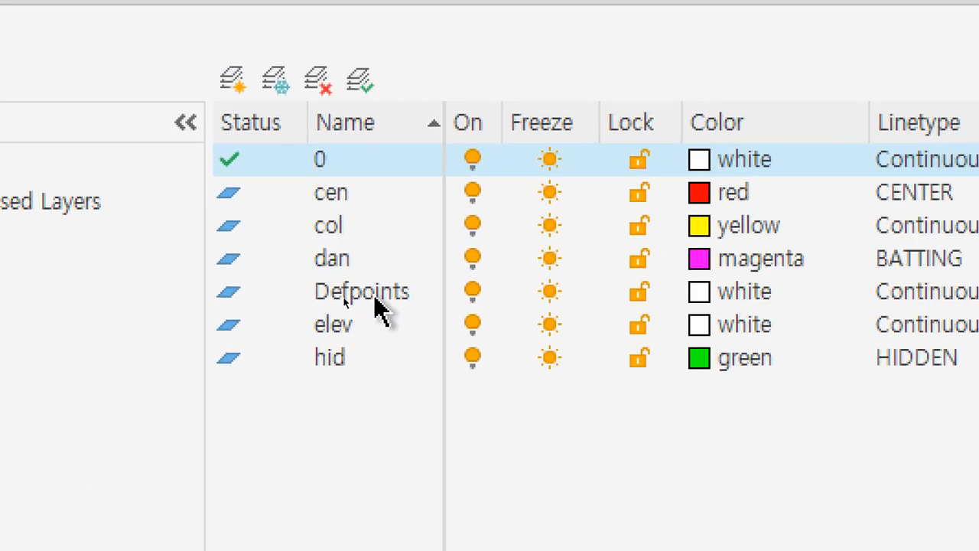
{"action": "left_click", "coordinate": [375, 298]}
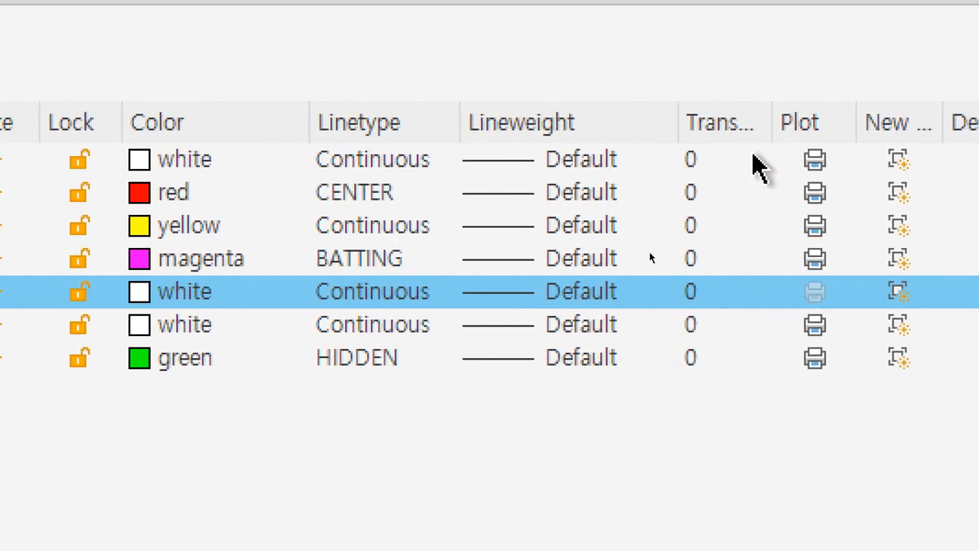
{"action": "left_click", "coordinate": [744, 197]}
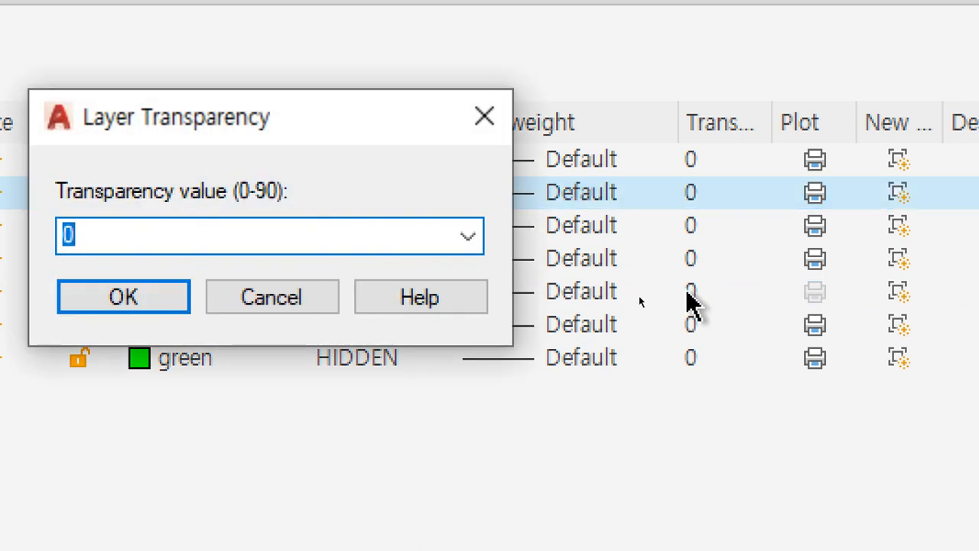
{"action": "key", "text": "Escape"}
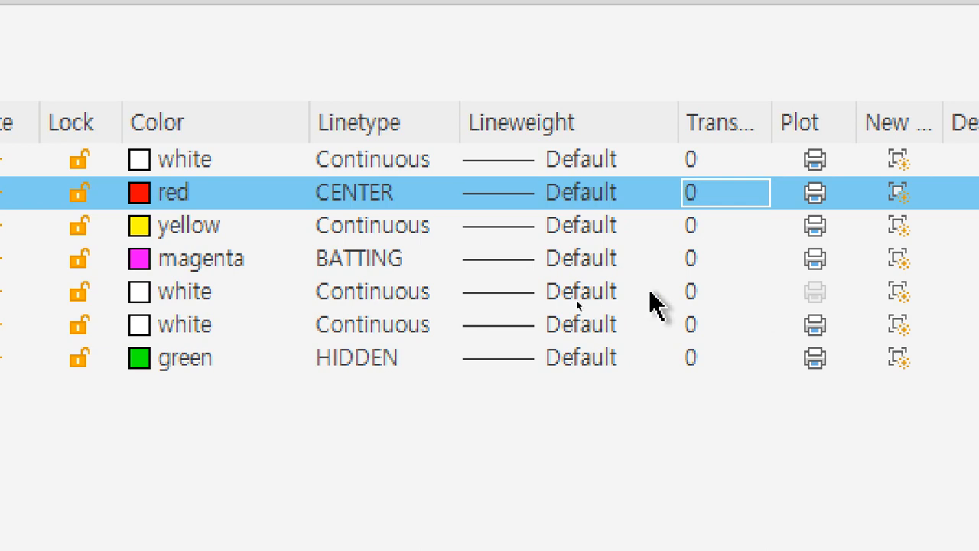
{"action": "left_click", "coordinate": [294, 299]}
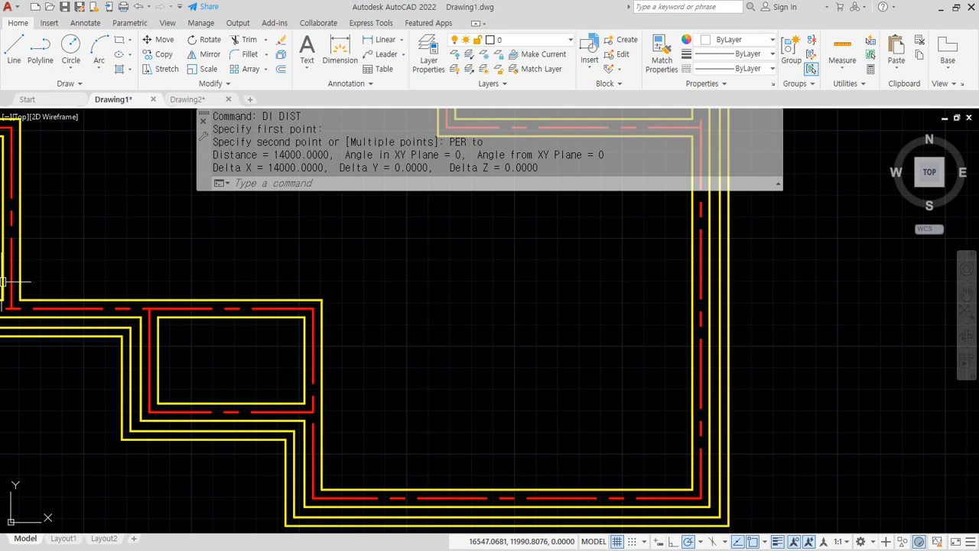
- Calculate 14000 × 2 ÷ 420 in the calculator, clear it, close the calculator and return to the whole floor plan
{"action": "type", "text": "14000"}
{"action": "type", "text": "*2/4"}
{"action": "type", "text": "20"}
{"action": "key", "text": "Return"}
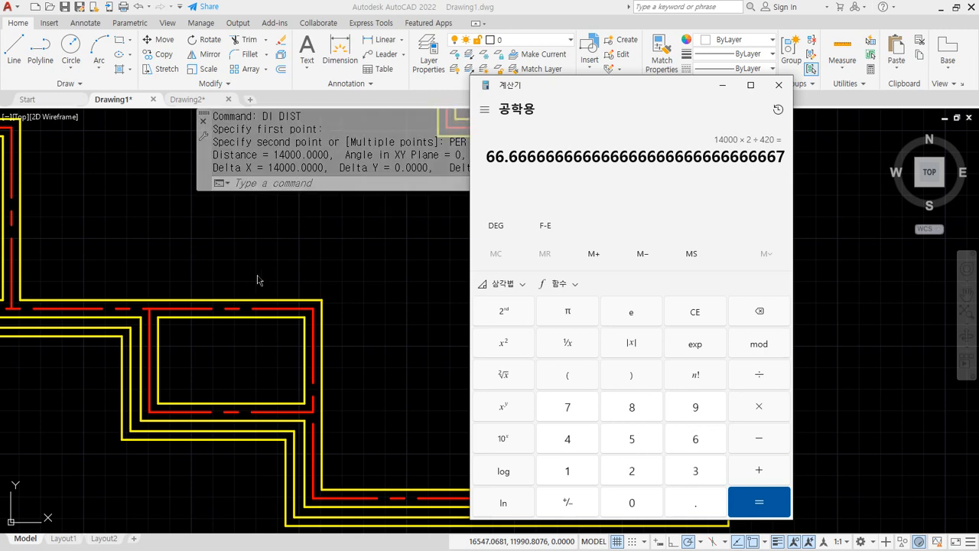
{"action": "key", "text": "Escape"}
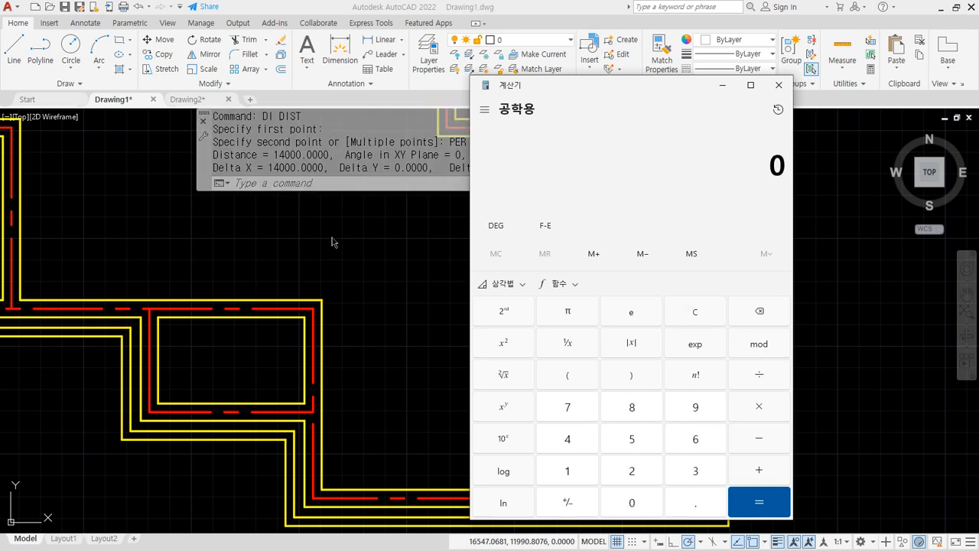
{"action": "scroll", "coordinate": [321, 246], "scroll_direction": "down", "scroll_amount": 5}
{"action": "left_click", "coordinate": [779, 84]}
{"action": "middle_click_drag", "start_coordinate": [273, 342], "coordinate": [332, 403]}
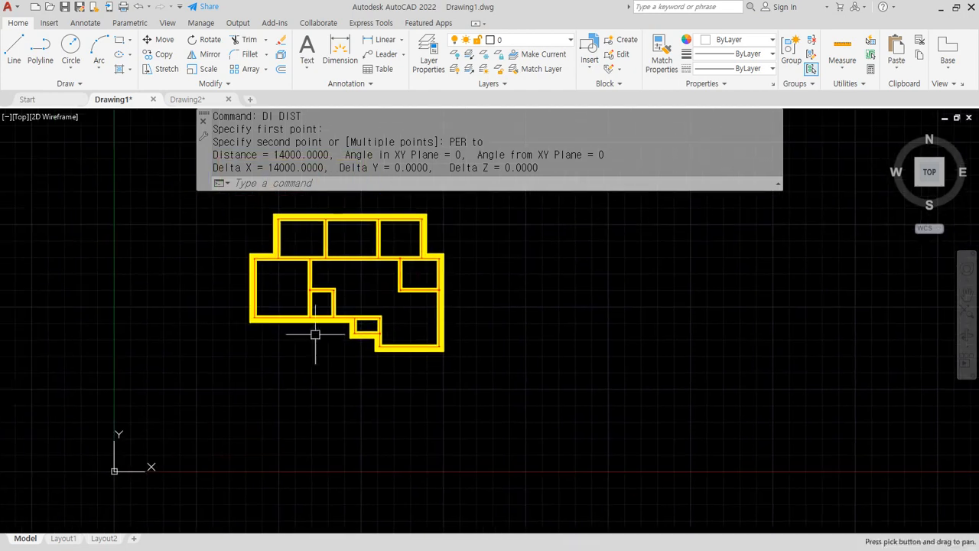
- Switch to the Notepad notes and add the lines "1:60", "420X60" and "297X60" below the XLine note
{"action": "key", "text": "alt+Tab"}
{"action": "scroll", "coordinate": [380, 405], "scroll_direction": "down", "scroll_amount": 1}
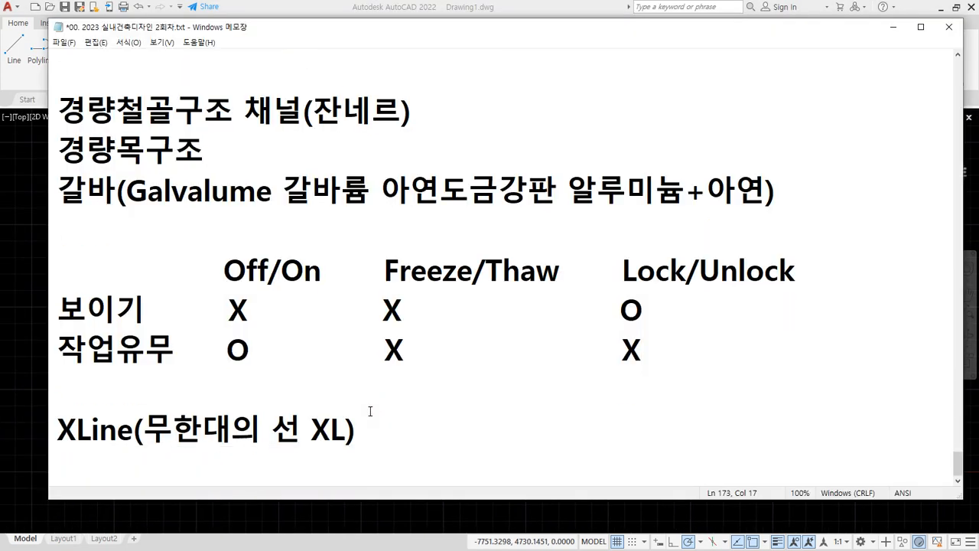
{"action": "key", "text": "Return"}
{"action": "key", "text": "Return"}
{"action": "type", "text": "1"}
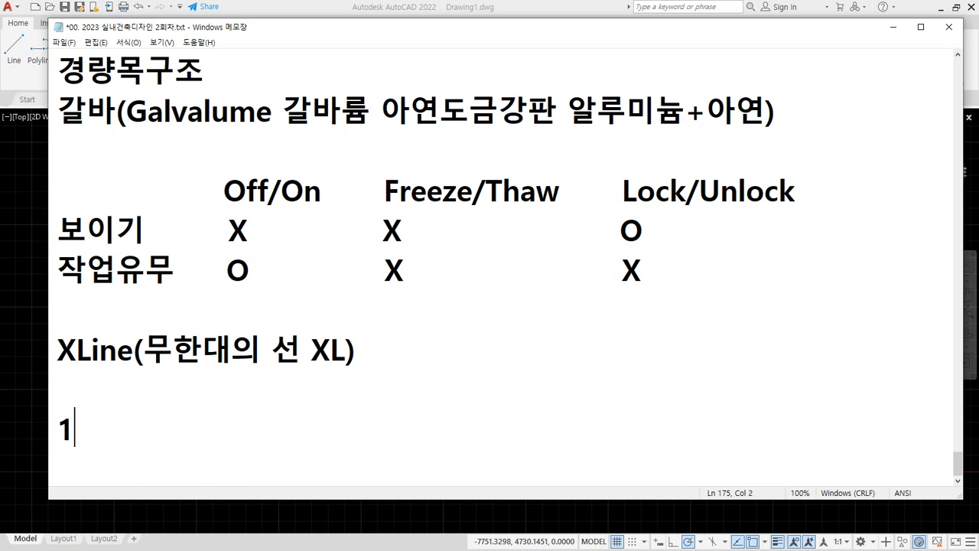
{"action": "type", "text": ":60"}
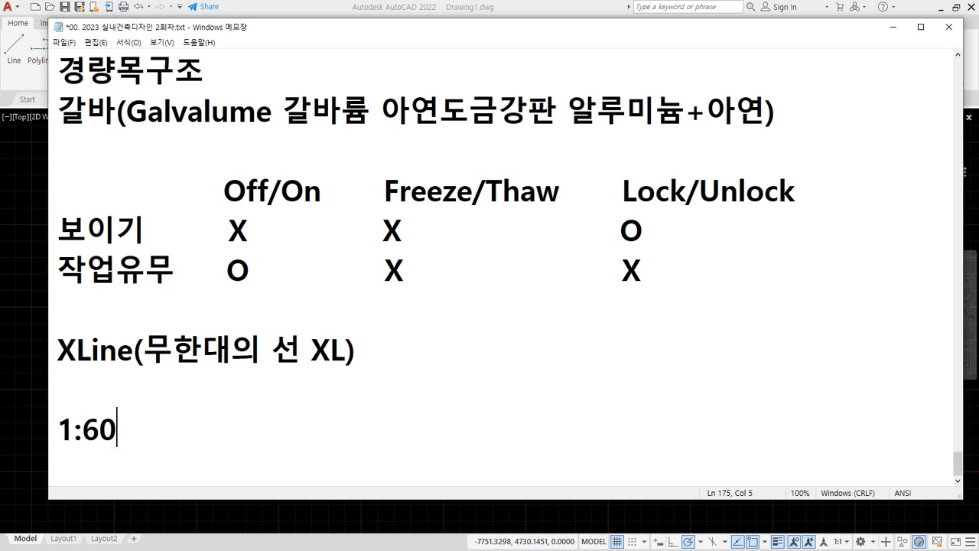
{"action": "key", "text": "Return"}
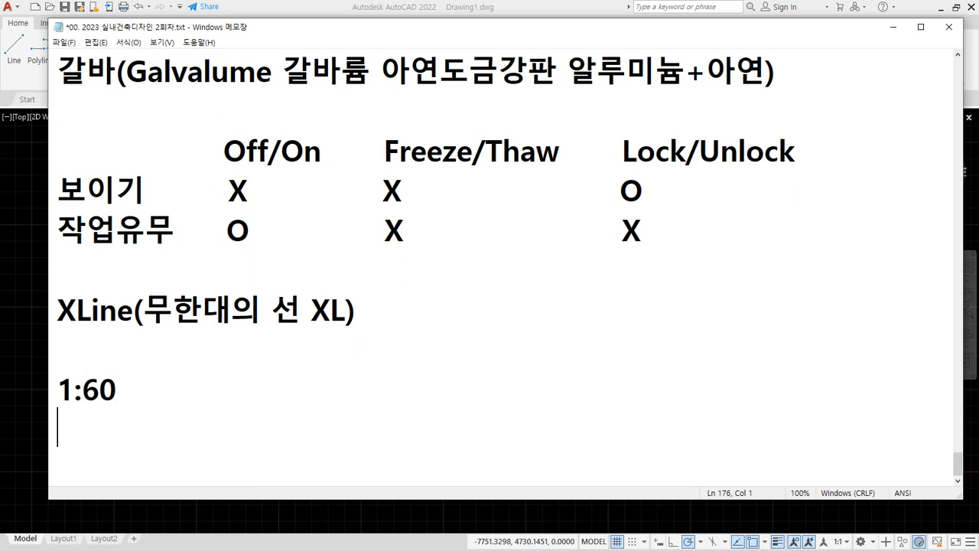
{"action": "type", "text": "420X60"}
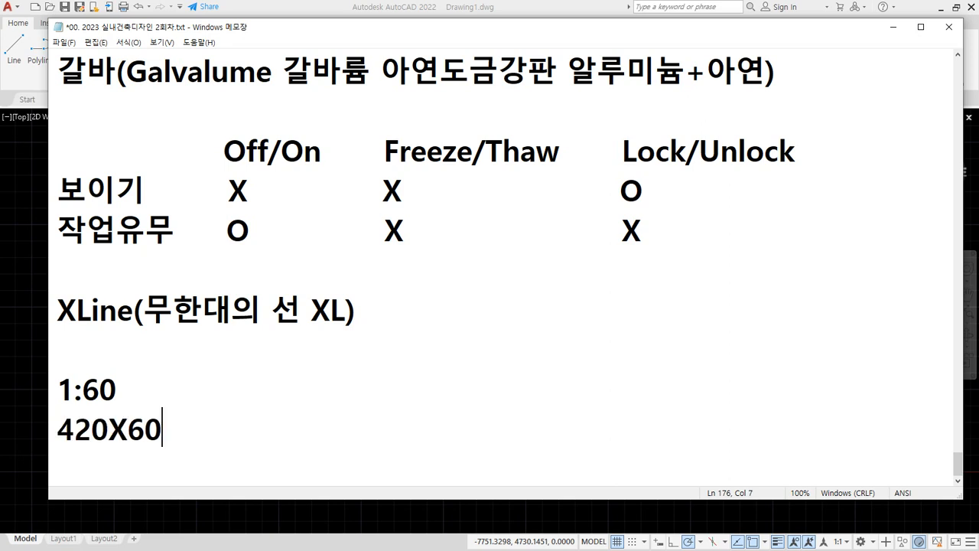
{"action": "key", "text": "Return"}
{"action": "type", "text": "297X60"}
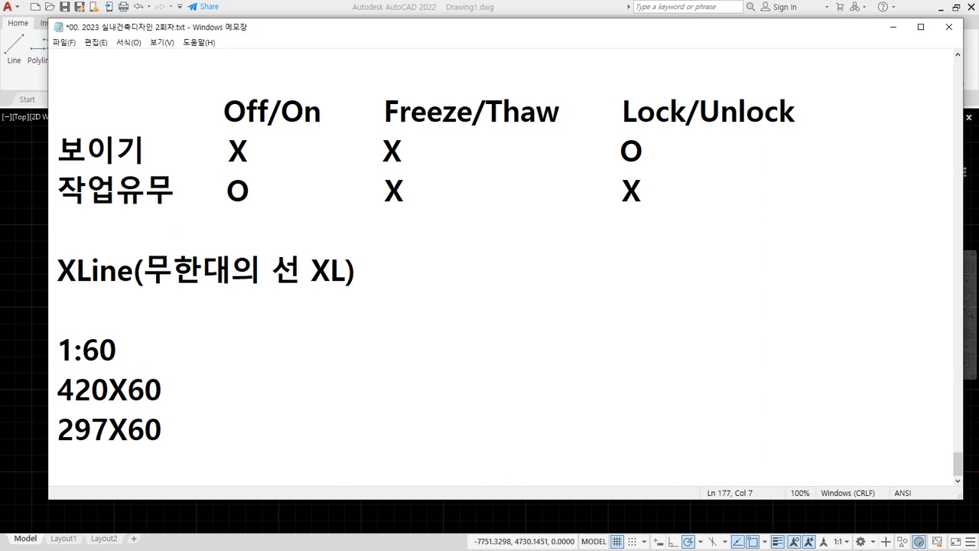
- Calculate 420 × 60 in the calculator and add "= 25,200" after 420X60 in the Notepad notes
{"action": "key", "text": "XF86Calculator"}
{"action": "type", "text": "420*60"}
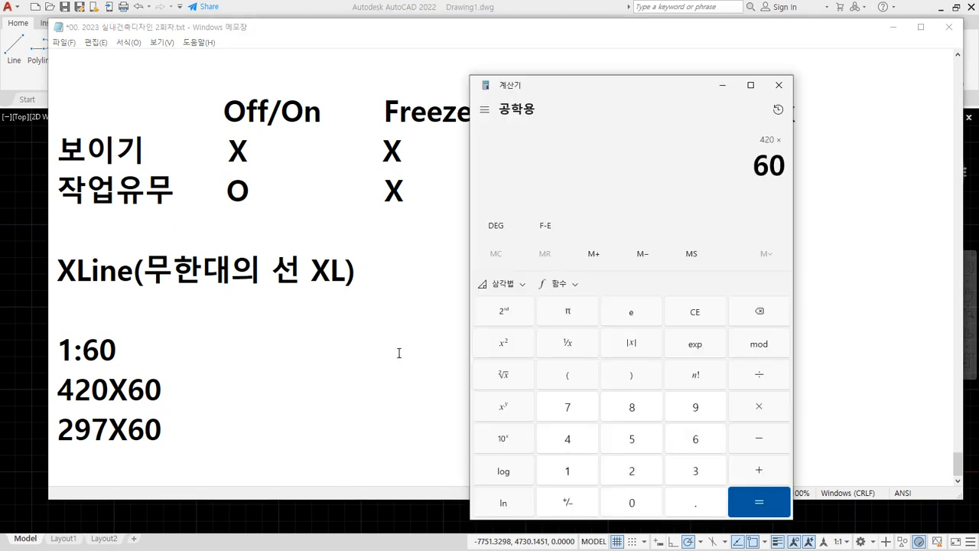
{"action": "key", "text": "Return"}
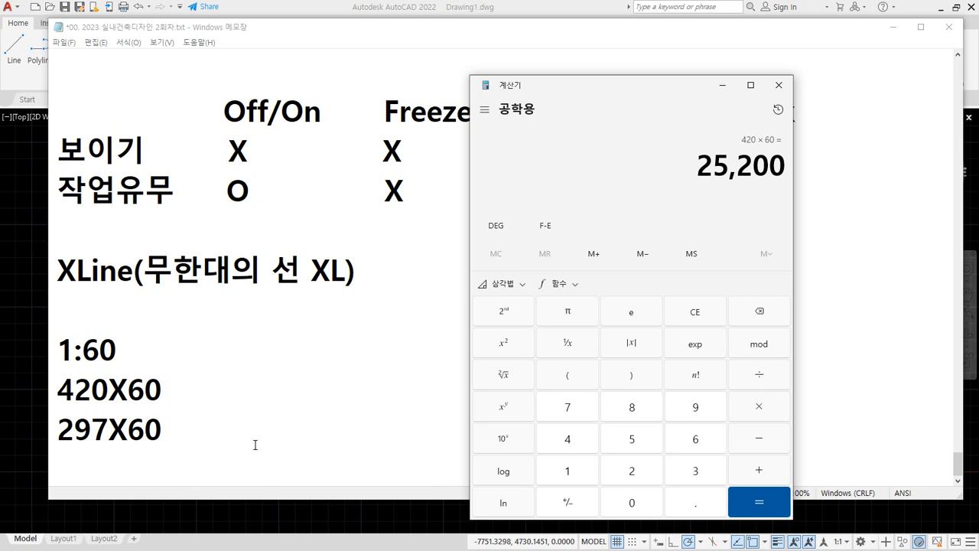
{"action": "left_click", "coordinate": [215, 388]}
{"action": "type", "text": "= 25"}
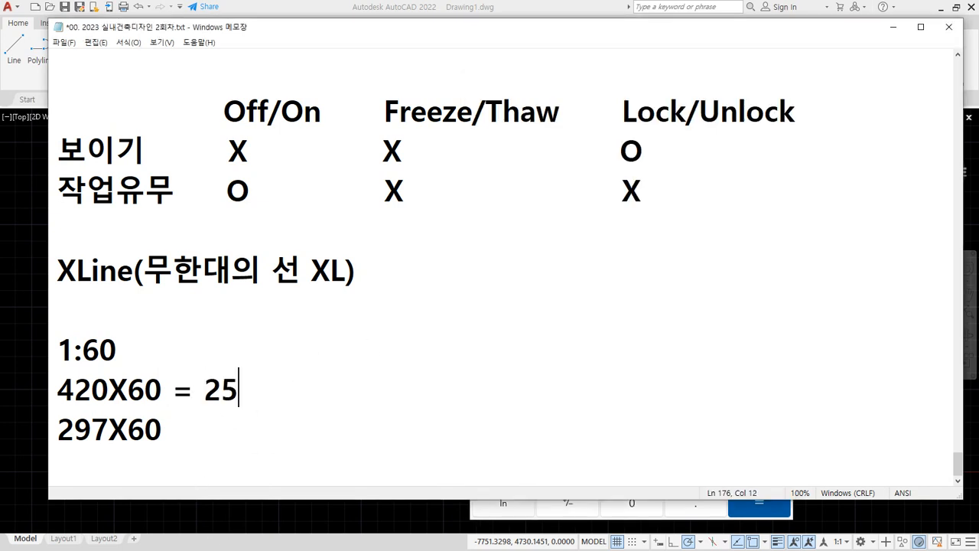
{"action": "type", "text": ",200"}
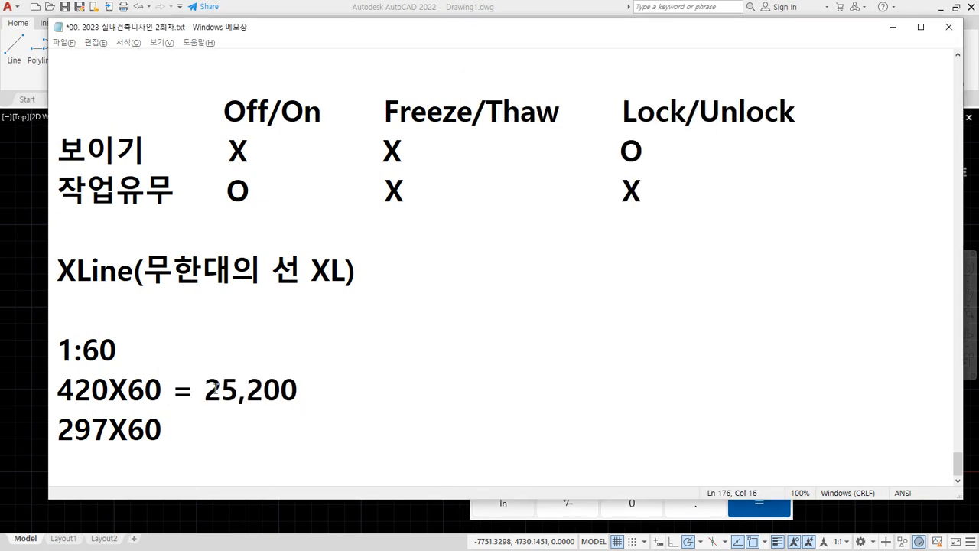
- Calculate 297 × 60 in the calculator and add "= 17,820" after 297X60 in the Notepad notes
{"action": "key", "text": "alt+Tab"}
{"action": "type", "text": "297*60"}
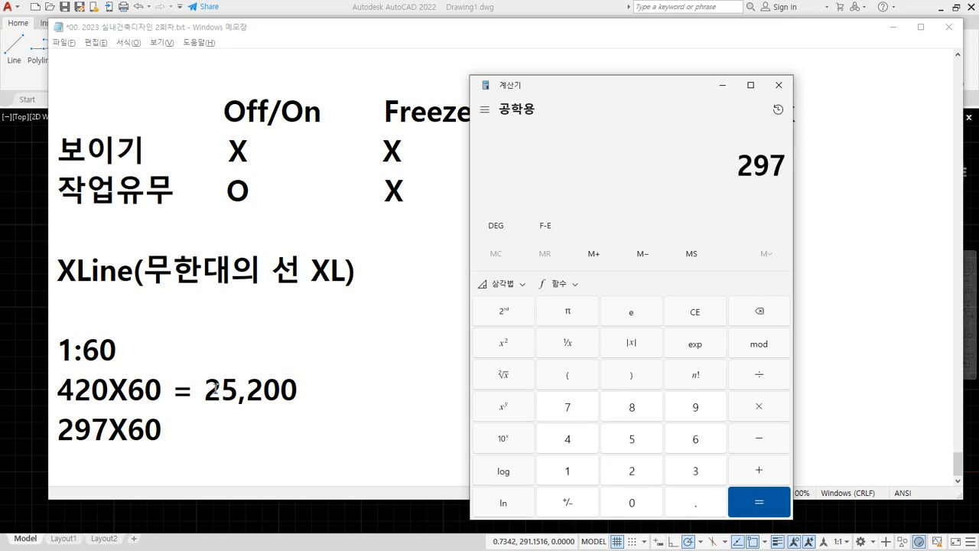
{"action": "key", "text": "Return"}
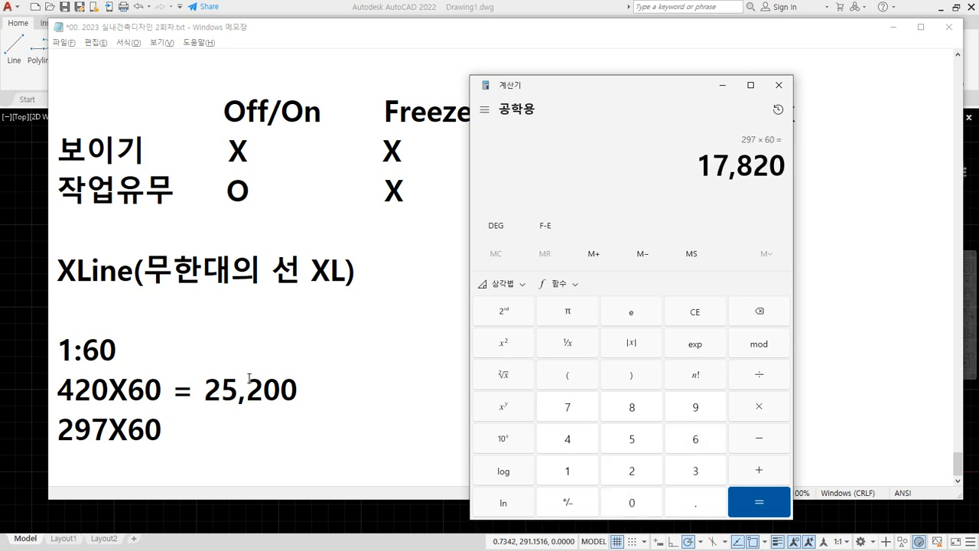
{"action": "left_click", "coordinate": [232, 441]}
{"action": "type", "text": "= 17,820"}
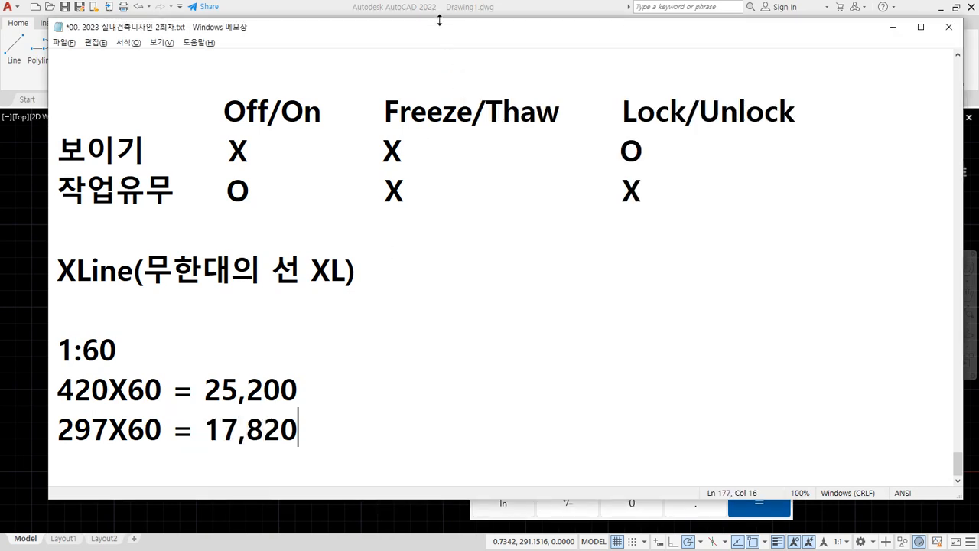
- Move the notes aside, return to AutoCAD and draw a horizontal line 25200 long below the floor plan, starting left of it
{"action": "left_click_drag", "start_coordinate": [438, 27], "coordinate": [0, 44]}
{"action": "left_click", "coordinate": [102, 326]}
{"action": "scroll", "coordinate": [256, 402], "scroll_direction": "up", "scroll_amount": 2}
{"action": "scroll", "coordinate": [254, 398], "scroll_direction": "down", "scroll_amount": 2}
{"action": "middle_click_drag", "start_coordinate": [253, 394], "coordinate": [250, 446]}
{"action": "type", "text": "l"}
{"action": "key", "text": "Return"}
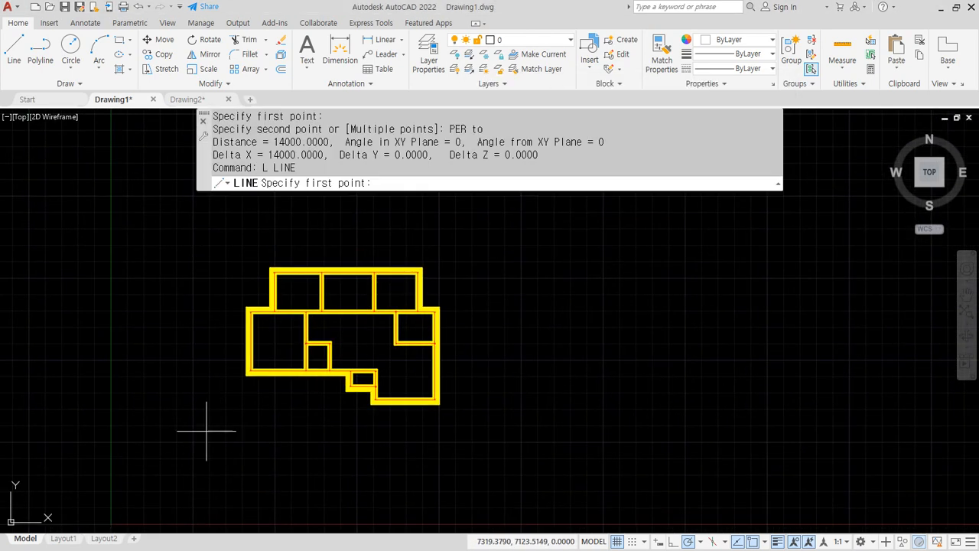
{"action": "left_click", "coordinate": [205, 432]}
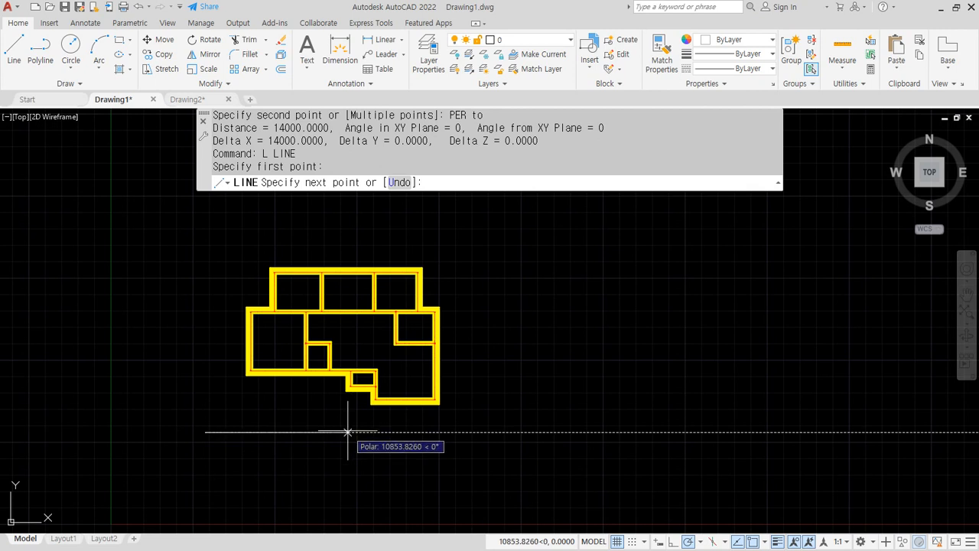
{"action": "type", "text": "25200"}
{"action": "key", "text": "Return"}
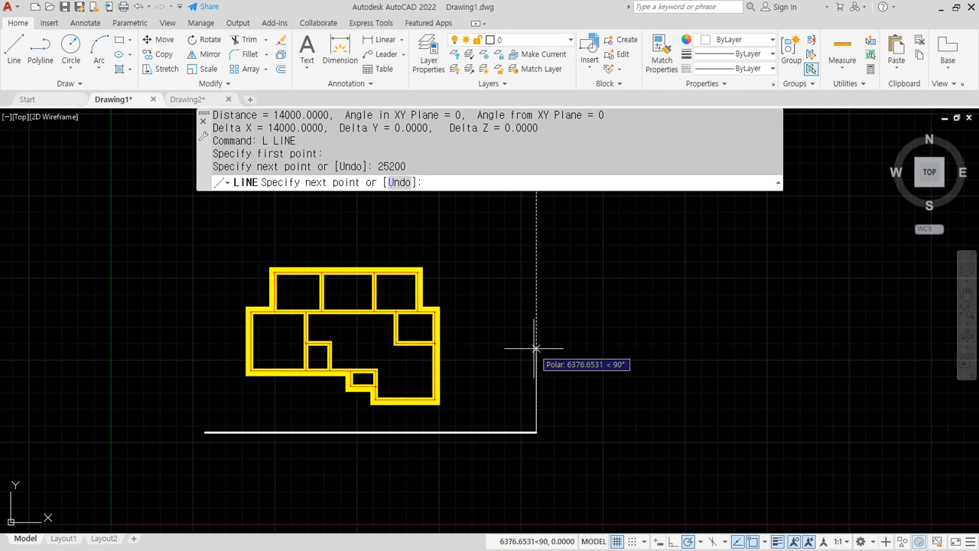
- Continue the line 17820 upward and 25200 to the left, and close it into a rectangle around the floor plan
{"action": "type", "text": "17820"}
{"action": "key", "text": "Return"}
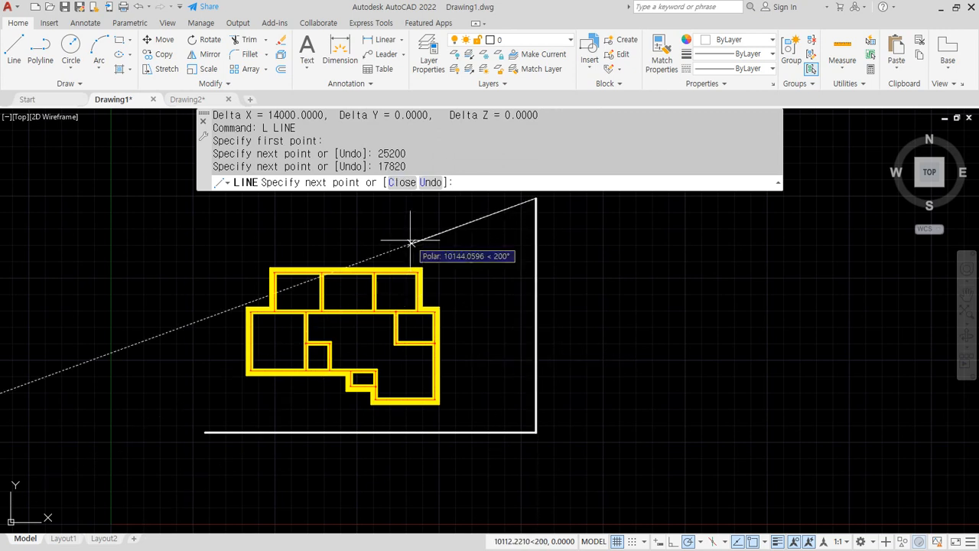
{"action": "middle_click_drag", "start_coordinate": [380, 204], "coordinate": [399, 242]}
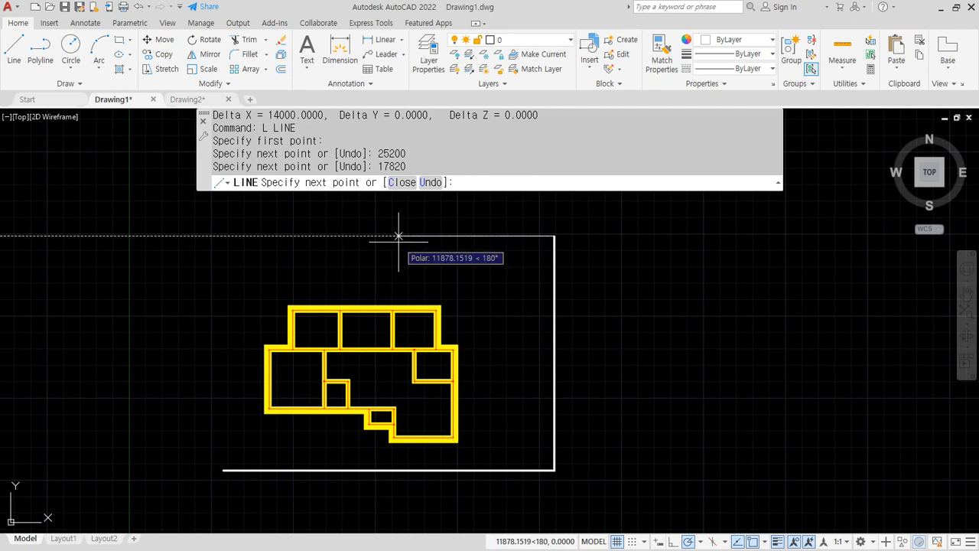
{"action": "type", "text": "25200"}
{"action": "key", "text": "Return"}
{"action": "type", "text": "C"}
{"action": "key", "text": "Return"}
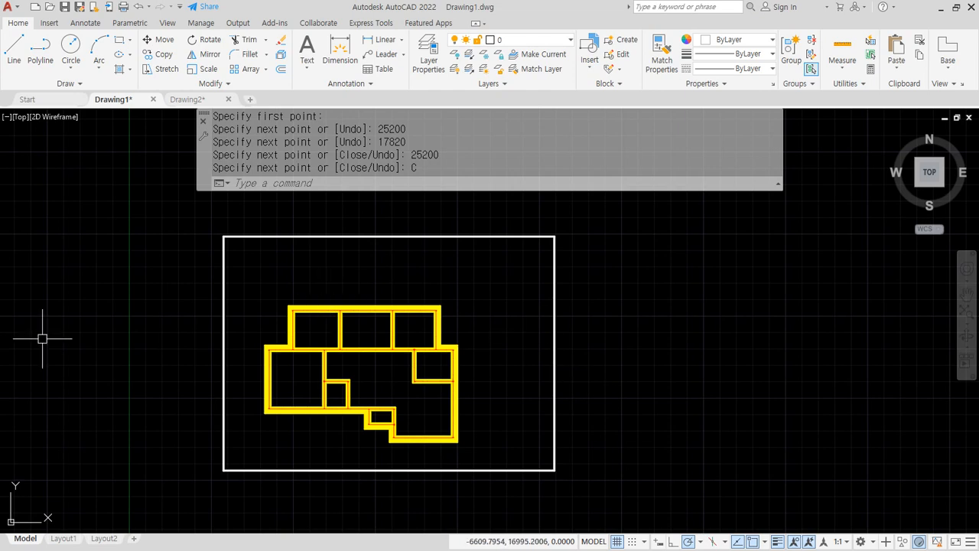
- Switch to the Notepad notes and add the line "테두리 10X60 = 600" below the 297X60 line
{"action": "key", "text": "alt+Tab"}
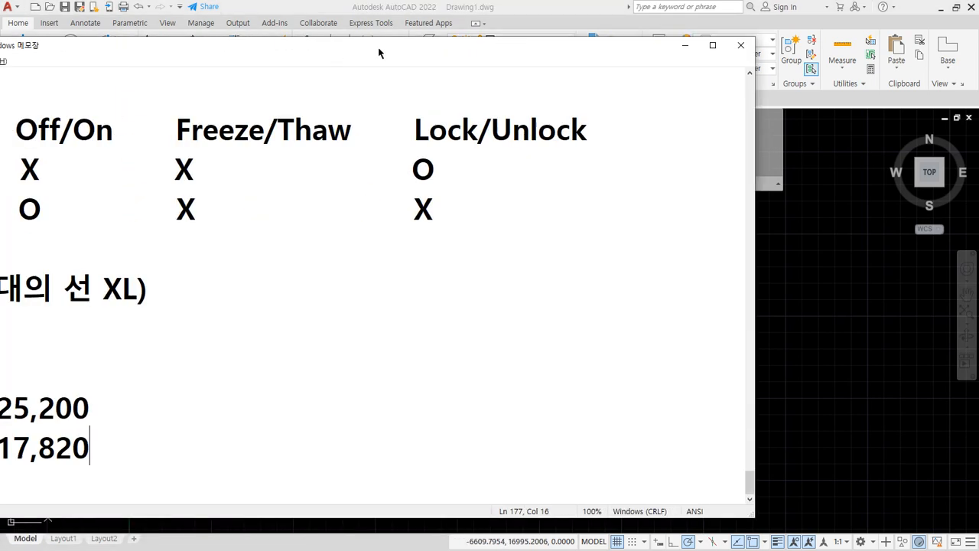
{"action": "key", "text": "Return"}
{"action": "type", "text": "테두리 10"}
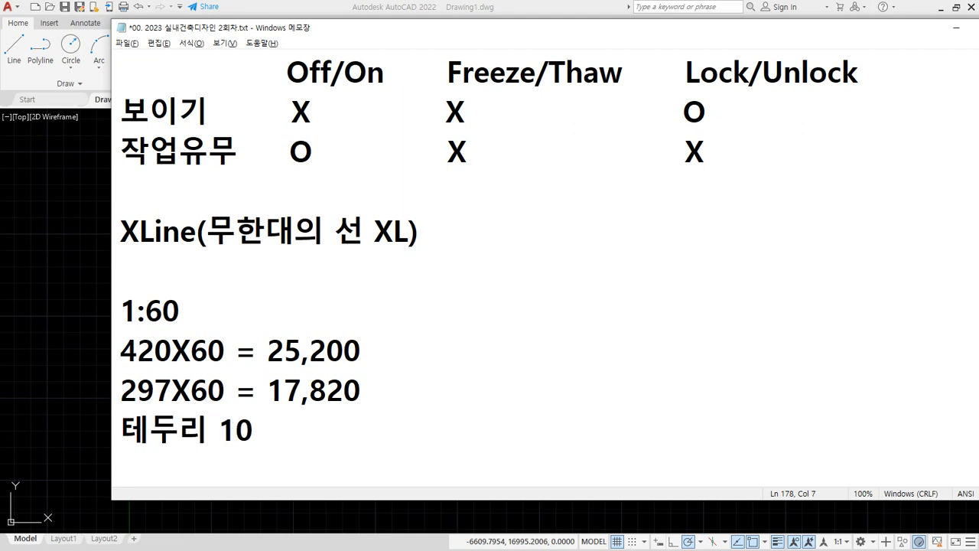
{"action": "type", "text": "X60 = 600"}
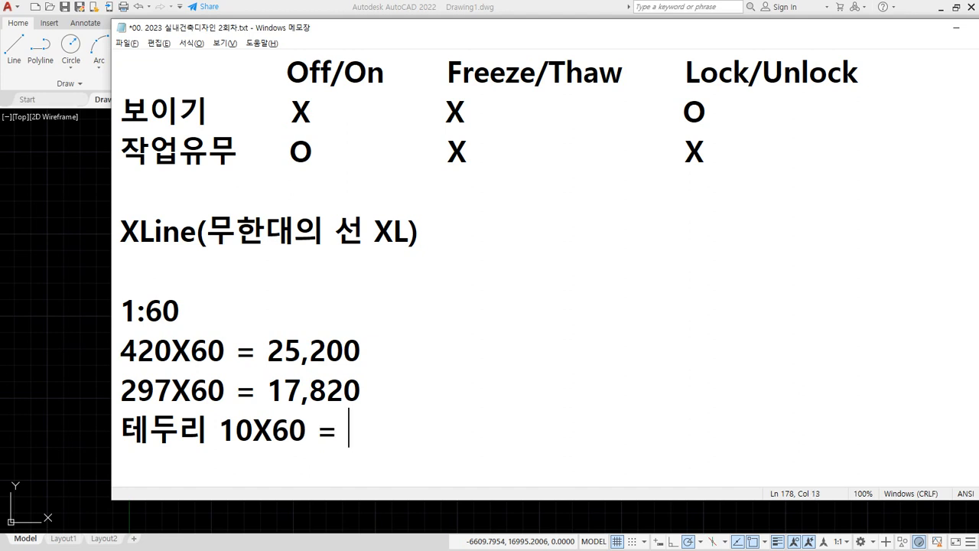
- Return to AutoCAD and offset the sheet rectangle's top edge 600 inward
{"action": "left_click", "coordinate": [42, 237]}
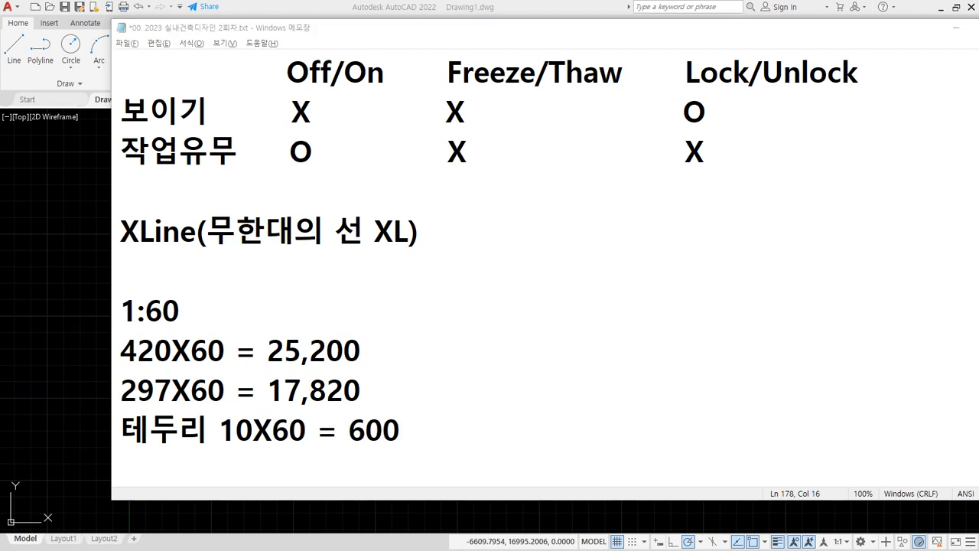
{"action": "type", "text": "OFFSET"}
{"action": "key", "text": "Return"}
{"action": "type", "text": "600"}
{"action": "key", "text": "Return"}
{"action": "left_click", "coordinate": [437, 240]}
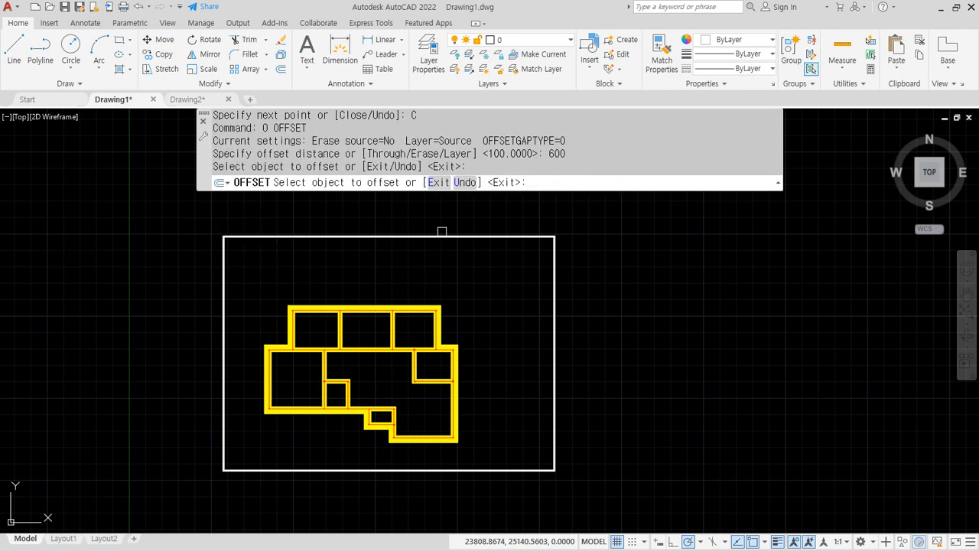
{"action": "left_click", "coordinate": [502, 264]}
{"action": "left_click", "coordinate": [490, 234]}
{"action": "left_click", "coordinate": [488, 237]}
{"action": "left_click", "coordinate": [491, 281]}
- Offset the sheet rectangle's right, bottom and left edges inward by the same 600 distance
{"action": "left_click", "coordinate": [553, 284]}
{"action": "left_click", "coordinate": [504, 288]}
{"action": "left_click", "coordinate": [472, 468]}
{"action": "left_click", "coordinate": [479, 452]}
{"action": "left_click", "coordinate": [224, 329]}
{"action": "left_click", "coordinate": [262, 296]}
{"action": "key", "text": "Return"}
- Trim the overhanging ends of the inner border lines at the upper-left and lower-left corners of the sheet
{"action": "scroll", "coordinate": [218, 238], "scroll_direction": "up", "scroll_amount": 2}
{"action": "scroll", "coordinate": [218, 239], "scroll_direction": "up", "scroll_amount": 2}
{"action": "type", "text": "tr"}
{"action": "key", "text": "space"}
{"action": "left_click_drag", "start_coordinate": [278, 238], "coordinate": [250, 276]}
{"action": "scroll", "coordinate": [251, 277], "scroll_direction": "down", "scroll_amount": 2}
{"action": "middle_click_drag", "start_coordinate": [250, 459], "coordinate": [211, 197]}
{"action": "scroll", "coordinate": [194, 411], "scroll_direction": "up", "scroll_amount": 3}
{"action": "left_click_drag", "start_coordinate": [261, 321], "coordinate": [310, 372]}
- Trim the overhanging ends of the inner border lines at the lower-right and upper-right corners of the sheet
{"action": "scroll", "coordinate": [335, 373], "scroll_direction": "down", "scroll_amount": 3}
{"action": "middle_click_drag", "start_coordinate": [682, 397], "coordinate": [288, 378]}
{"action": "scroll", "coordinate": [384, 352], "scroll_direction": "up", "scroll_amount": 3}
{"action": "left_click_drag", "start_coordinate": [522, 341], "coordinate": [551, 330]}
{"action": "scroll", "coordinate": [503, 334], "scroll_direction": "down", "scroll_amount": 4}
{"action": "middle_click_drag", "start_coordinate": [463, 207], "coordinate": [447, 286]}
{"action": "scroll", "coordinate": [449, 286], "scroll_direction": "up", "scroll_amount": 4}
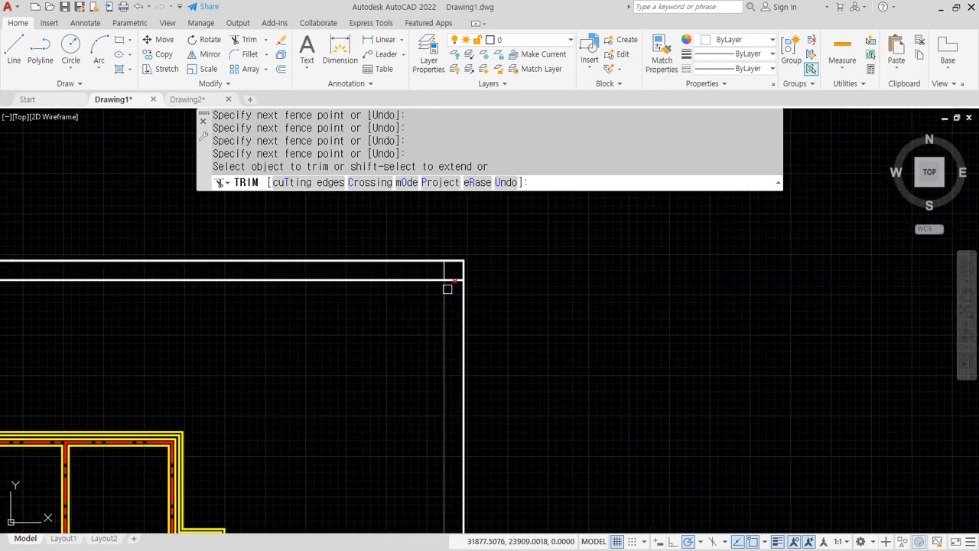
{"action": "left_click_drag", "start_coordinate": [466, 260], "coordinate": [393, 199]}
{"action": "key", "text": "space"}
{"action": "scroll", "coordinate": [382, 359], "scroll_direction": "down", "scroll_amount": 8}
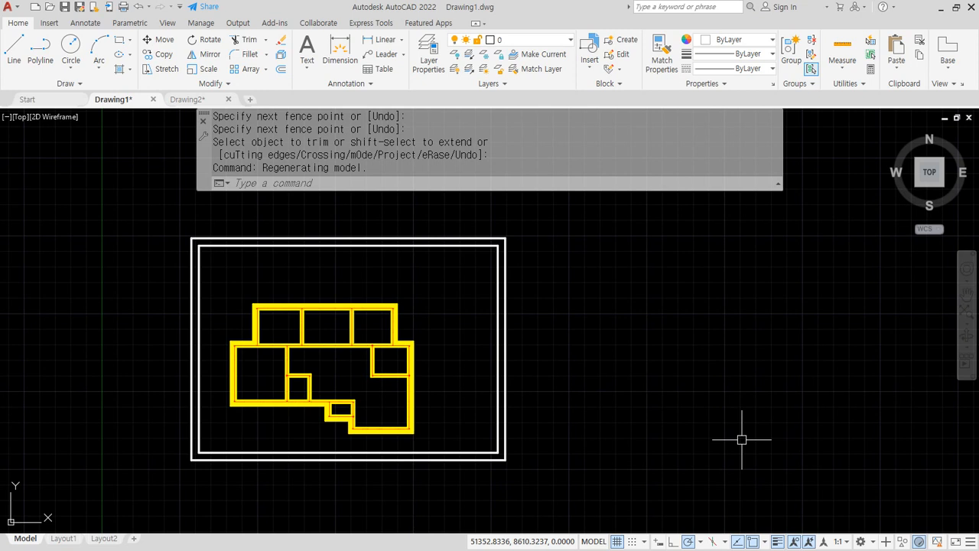
- Move the outer and inner sheet border rectangles slightly down and to the left around the floor plan
{"action": "type", "text": "m"}
{"action": "key", "text": "space"}
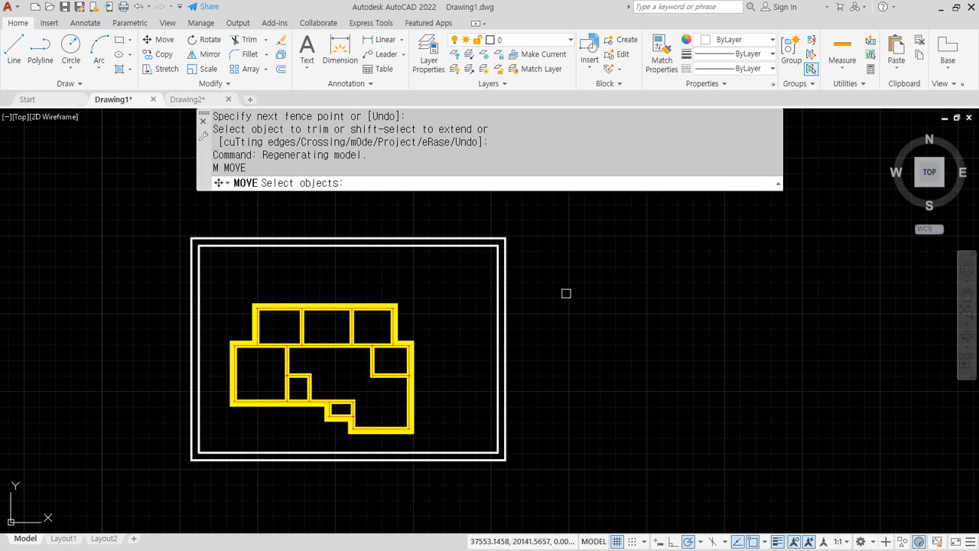
{"action": "left_click", "coordinate": [564, 218]}
{"action": "left_click", "coordinate": [477, 477]}
{"action": "left_click", "coordinate": [239, 497]}
{"action": "left_click", "coordinate": [150, 442]}
{"action": "key", "text": "Return"}
{"action": "left_click", "coordinate": [677, 389]}
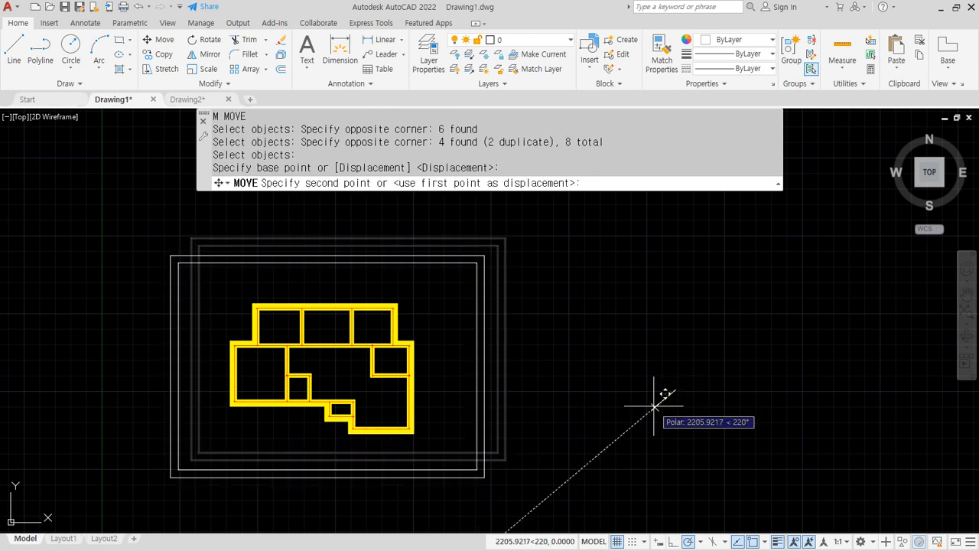
{"action": "left_click", "coordinate": [661, 407]}
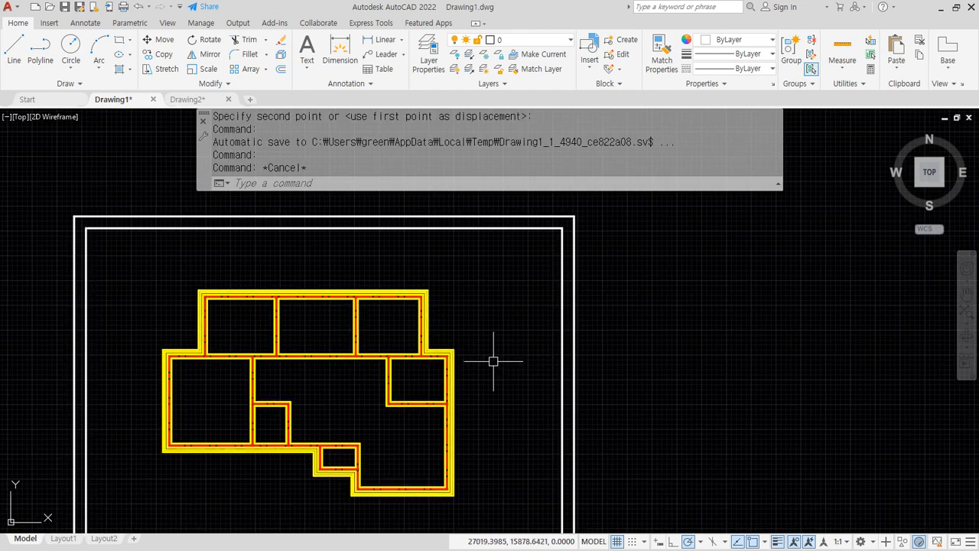
- Draw a closed rectangle of four straight lines around the floor plan, inside the sheet's inner border
{"action": "scroll", "coordinate": [410, 304], "scroll_direction": "up", "scroll_amount": 1}
{"action": "scroll", "coordinate": [482, 367], "scroll_direction": "down", "scroll_amount": 1}
{"action": "middle_click_drag", "start_coordinate": [483, 342], "coordinate": [494, 270]}
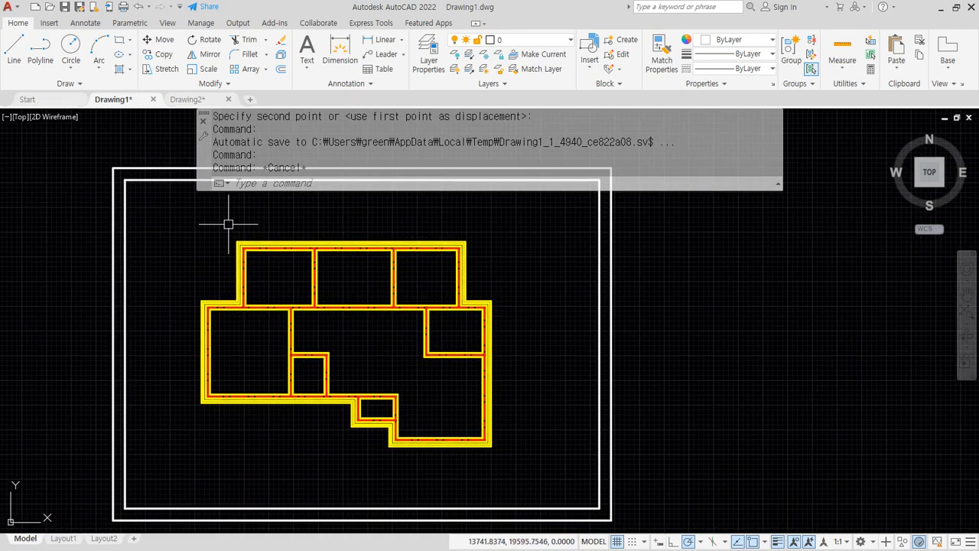
{"action": "left_click", "coordinate": [513, 472]}
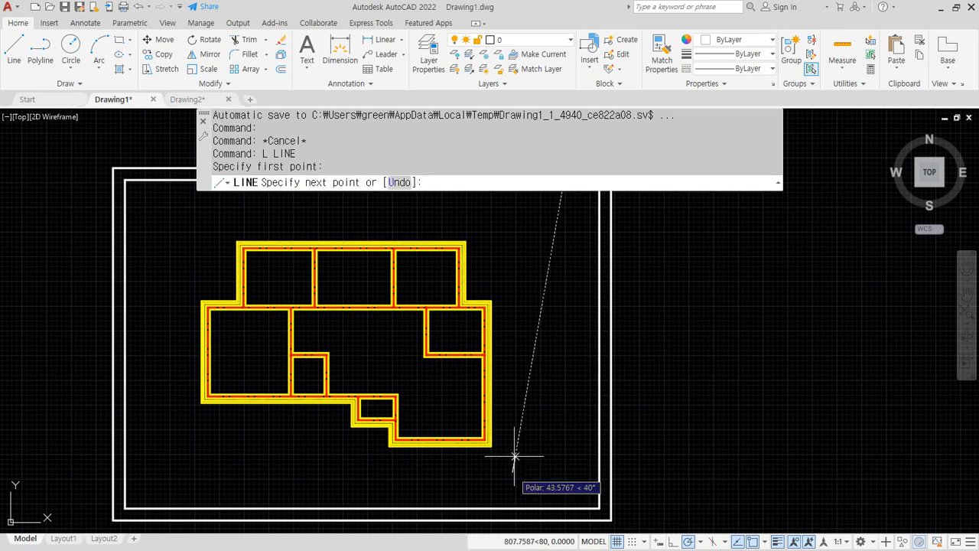
{"action": "left_click", "coordinate": [512, 219]}
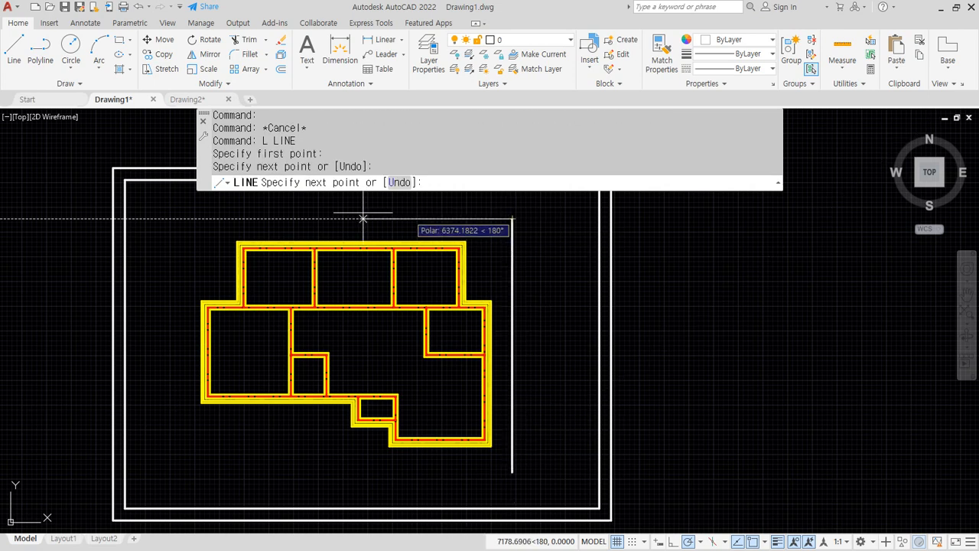
{"action": "left_click", "coordinate": [181, 218]}
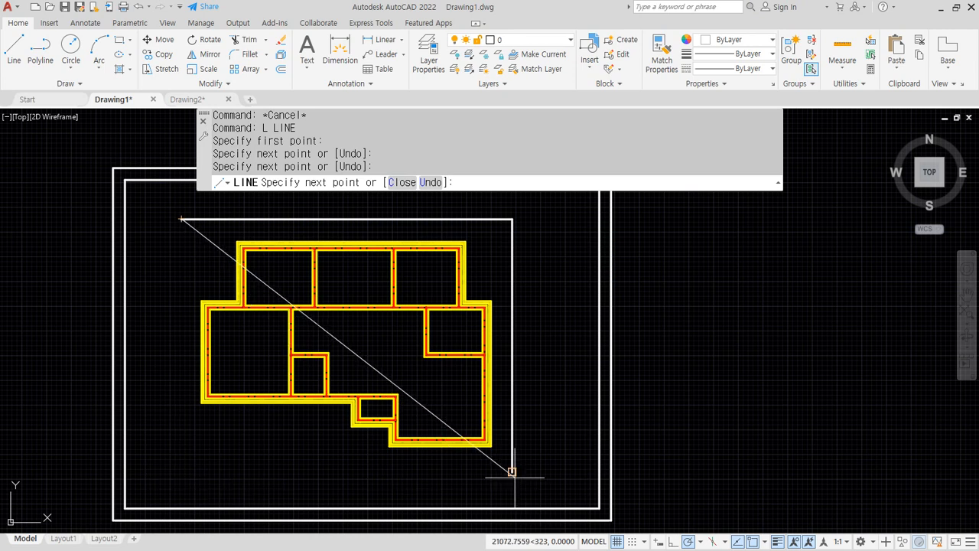
{"action": "left_click", "coordinate": [182, 472]}
{"action": "left_click", "coordinate": [512, 472]}
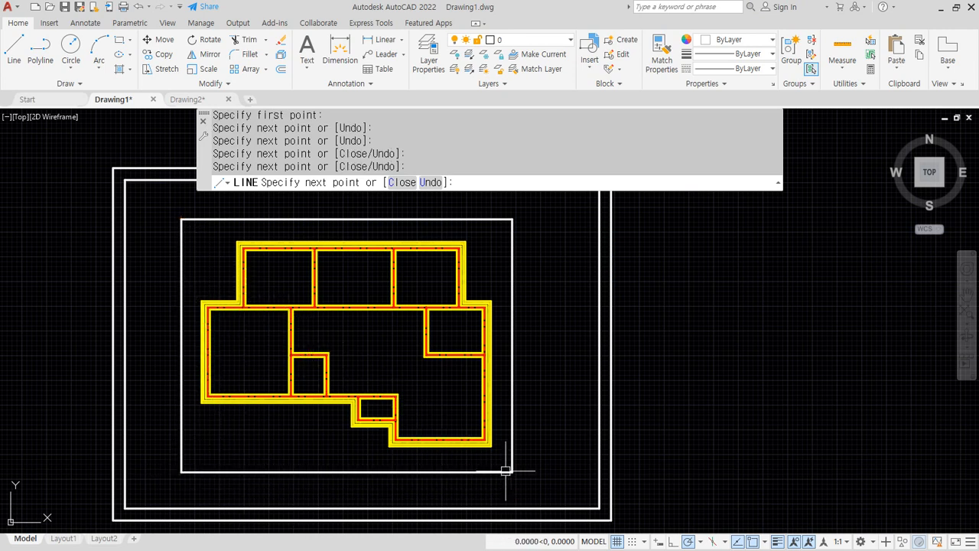
{"action": "key", "text": "Return"}
- Start the Extend command and set the four lines of the rectangle around the plan as boundary edges
{"action": "scroll", "coordinate": [506, 470], "scroll_direction": "up", "scroll_amount": 1}
{"action": "scroll", "coordinate": [518, 468], "scroll_direction": "down", "scroll_amount": 1}
{"action": "type", "text": "ex"}
{"action": "key", "text": "Return"}
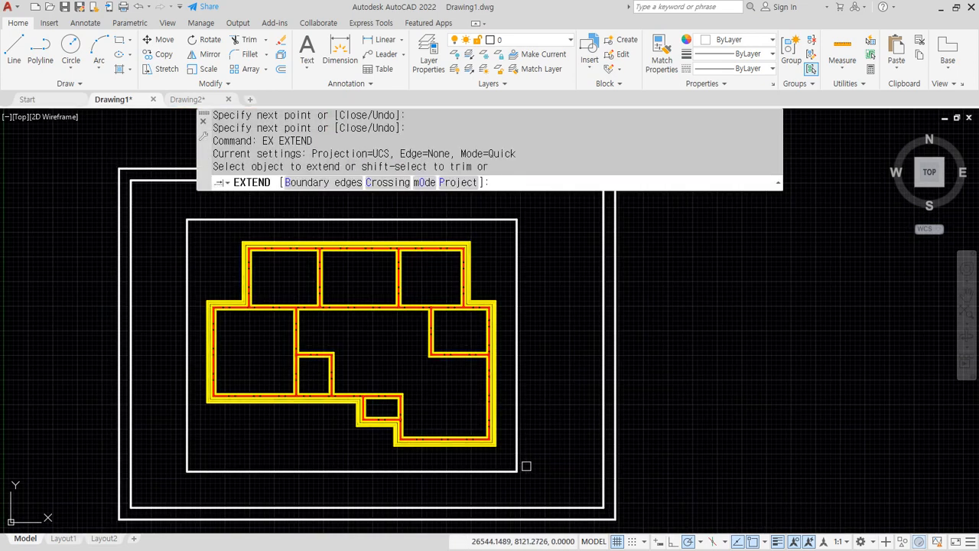
{"action": "left_click", "coordinate": [318, 182]}
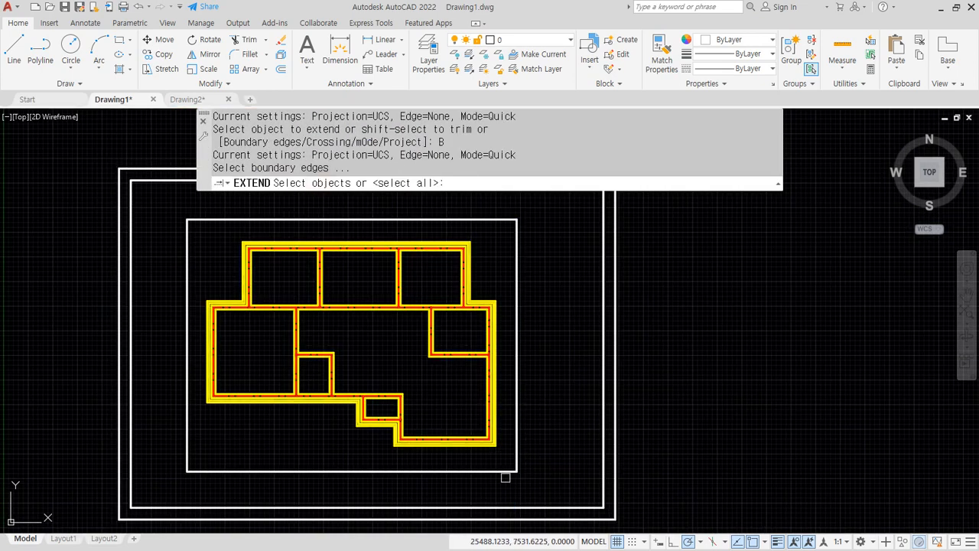
{"action": "left_click", "coordinate": [443, 455]}
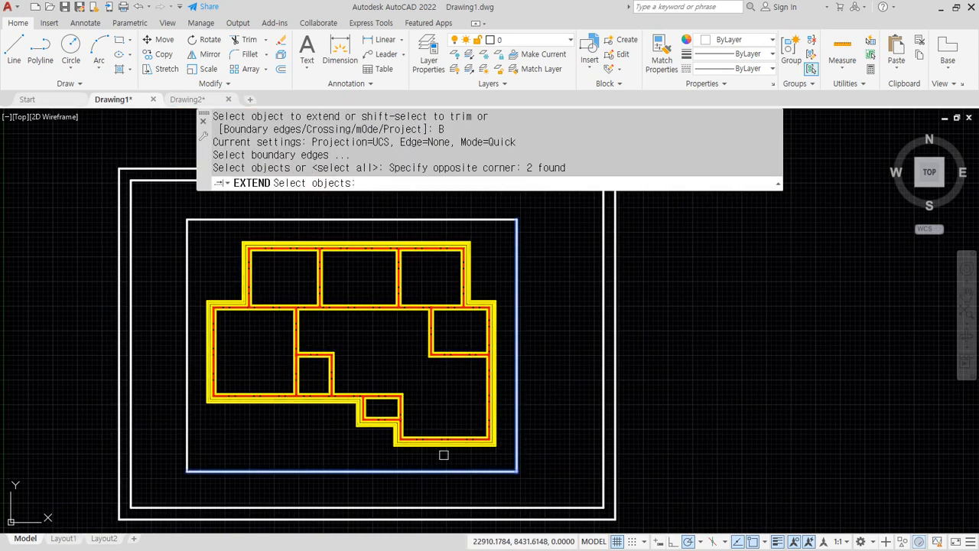
{"action": "left_click", "coordinate": [171, 215]}
{"action": "scroll", "coordinate": [219, 240], "scroll_direction": "up", "scroll_amount": 8}
{"action": "key", "text": "Return"}
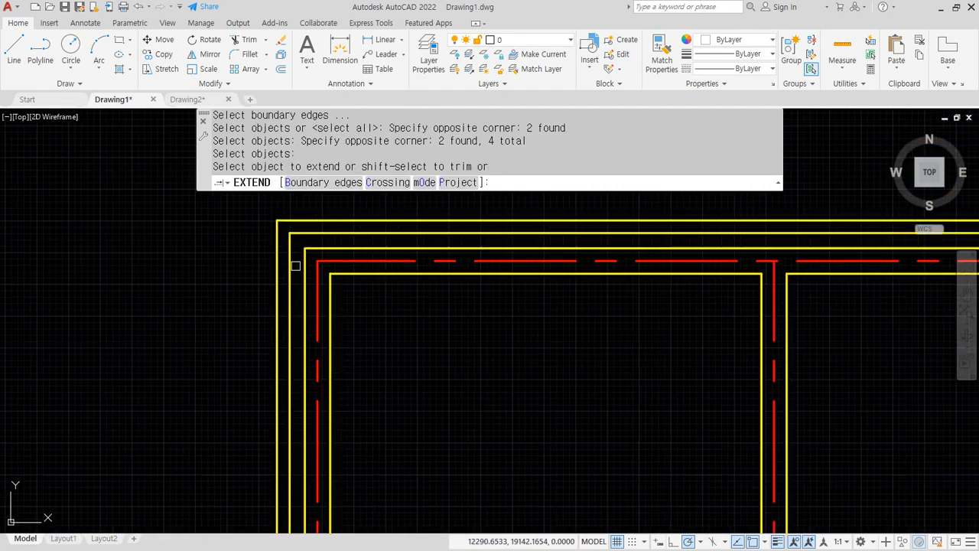
- Extend the red centerlines of the three upper rooms out to the boundary rectangle
{"action": "left_click", "coordinate": [320, 280]}
{"action": "scroll", "coordinate": [320, 280], "scroll_direction": "down", "scroll_amount": 2}
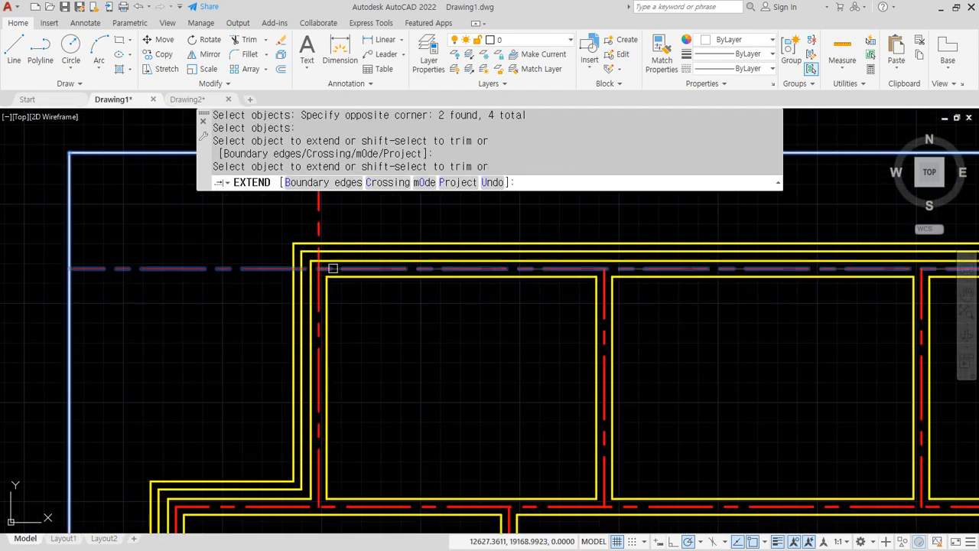
{"action": "middle_click_drag", "start_coordinate": [785, 350], "coordinate": [330, 375]}
{"action": "left_click", "coordinate": [463, 306]}
{"action": "left_click", "coordinate": [721, 295]}
{"action": "scroll", "coordinate": [655, 410], "scroll_direction": "down", "scroll_amount": 3}
{"action": "scroll", "coordinate": [573, 301], "scroll_direction": "up", "scroll_amount": 5}
{"action": "left_click", "coordinate": [527, 258]}
- Extend the red centerlines of the right-hand walls and the middle horizontal wall out to the boundary rectangle
{"action": "scroll", "coordinate": [461, 325], "scroll_direction": "down", "scroll_amount": 2}
{"action": "middle_click_drag", "start_coordinate": [494, 415], "coordinate": [442, 362]}
{"action": "scroll", "coordinate": [440, 365], "scroll_direction": "up", "scroll_amount": 1}
{"action": "left_click", "coordinate": [416, 358]}
{"action": "middle_click_drag", "start_coordinate": [378, 229], "coordinate": [397, 452]}
{"action": "left_click", "coordinate": [459, 407]}
{"action": "scroll", "coordinate": [459, 407], "scroll_direction": "down", "scroll_amount": 3}
{"action": "scroll", "coordinate": [448, 306], "scroll_direction": "up", "scroll_amount": 2}
{"action": "scroll", "coordinate": [245, 272], "scroll_direction": "up", "scroll_amount": 3}
{"action": "left_click", "coordinate": [289, 287]}
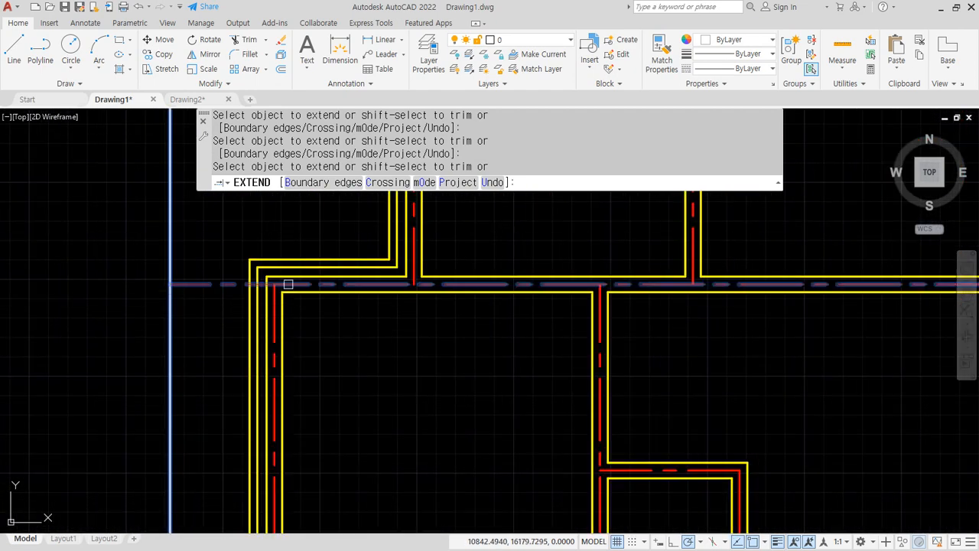
{"action": "left_click", "coordinate": [485, 387]}
{"action": "middle_click_drag", "start_coordinate": [400, 343], "coordinate": [334, 236]}
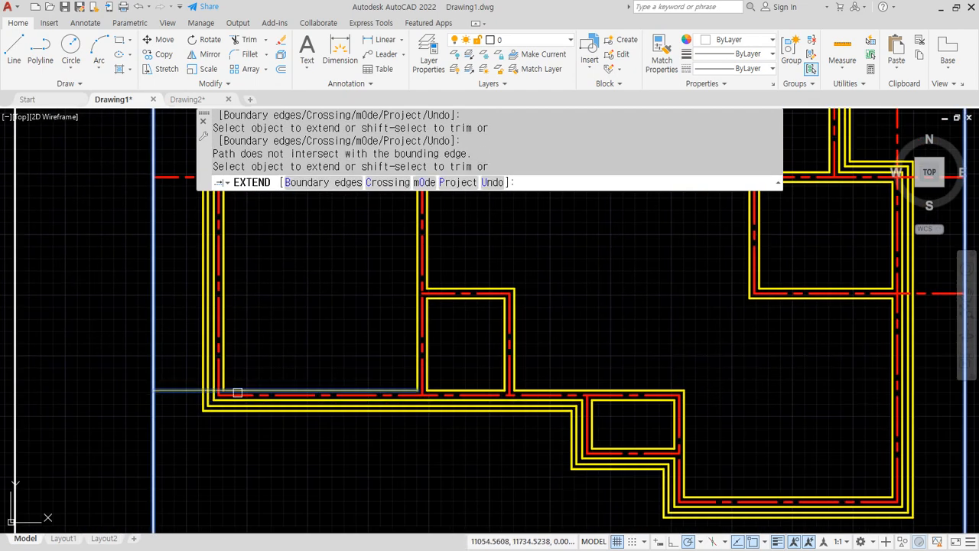
- Extend the centerlines at the plan's lower-left corner and of the adjoining interior walls to the rectangle's left and bottom edges
{"action": "scroll", "coordinate": [220, 398], "scroll_direction": "up", "scroll_amount": 3}
{"action": "left_click", "coordinate": [227, 385]}
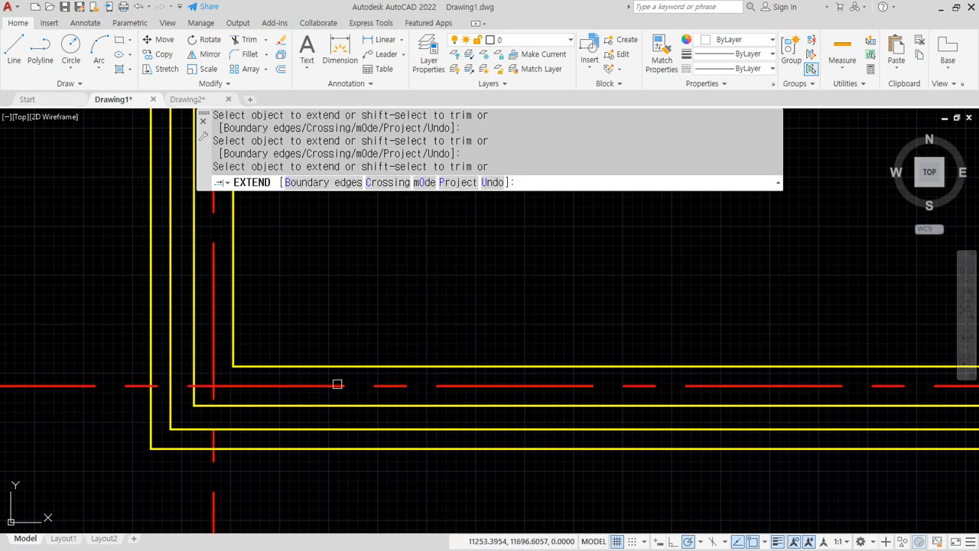
{"action": "scroll", "coordinate": [280, 376], "scroll_direction": "down", "scroll_amount": 3}
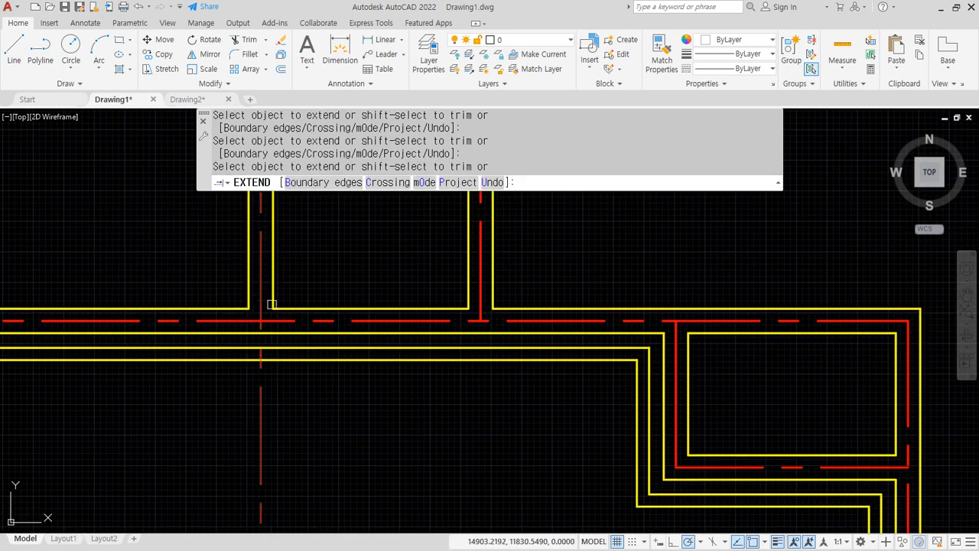
{"action": "scroll", "coordinate": [553, 385], "scroll_direction": "down", "scroll_amount": 1}
{"action": "middle_click_drag", "start_coordinate": [532, 362], "coordinate": [436, 227]}
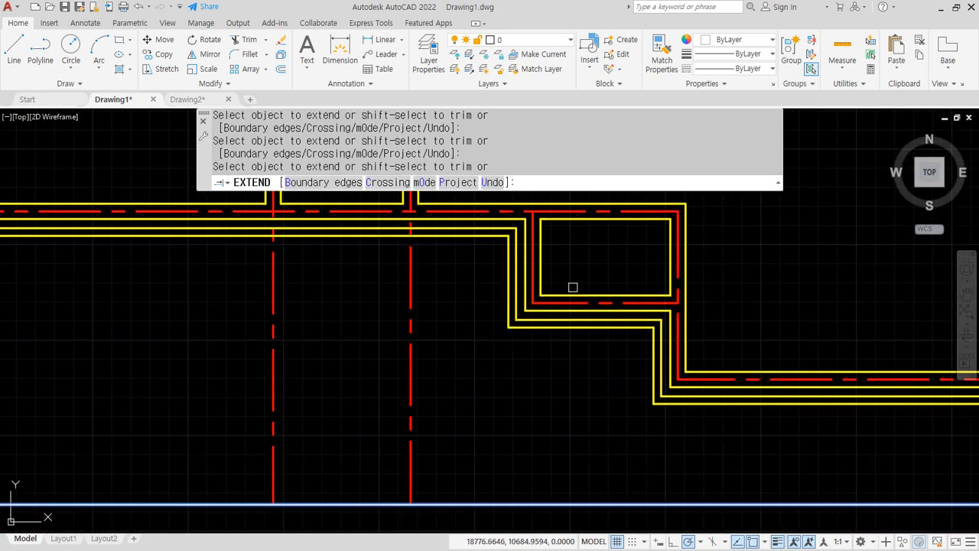
- Extend the centerlines of the small lower room and the plan's lower-right corner to the boundary rectangle and end the command
{"action": "left_click", "coordinate": [558, 302]}
{"action": "left_click", "coordinate": [533, 285]}
{"action": "left_click", "coordinate": [702, 378]}
{"action": "left_click", "coordinate": [674, 360]}
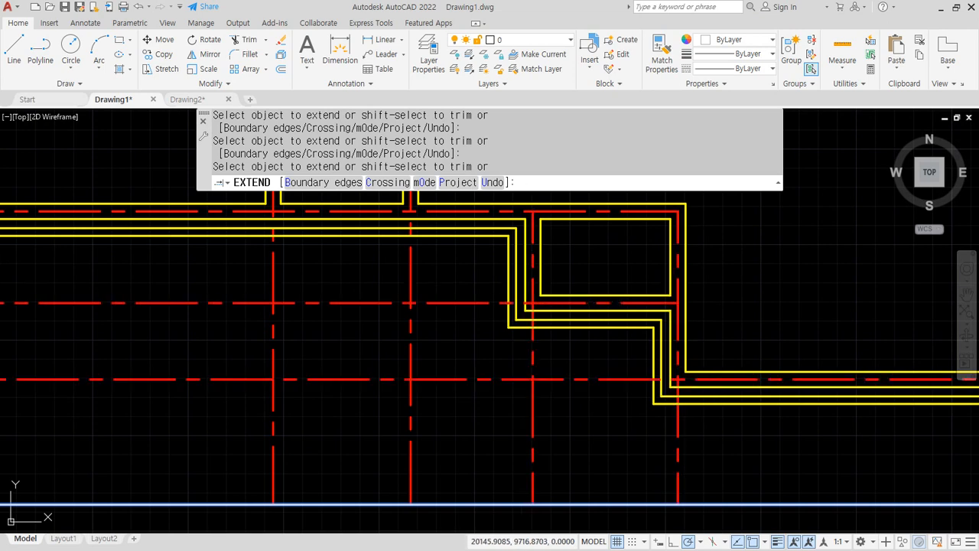
{"action": "scroll", "coordinate": [673, 360], "scroll_direction": "down", "scroll_amount": 4}
{"action": "scroll", "coordinate": [660, 366], "scroll_direction": "up", "scroll_amount": 5}
{"action": "left_click", "coordinate": [626, 344]}
{"action": "scroll", "coordinate": [626, 344], "scroll_direction": "down", "scroll_amount": 5}
{"action": "mouse_move", "coordinate": [474, 382]}
{"action": "middle_mouse_down"}
{"action": "mouse_move", "coordinate": [497, 421]}
{"action": "mouse_move", "coordinate": [517, 429]}
{"action": "mouse_move", "coordinate": [538, 484]}
{"action": "mouse_move", "coordinate": [570, 424]}
{"action": "middle_mouse_up"}
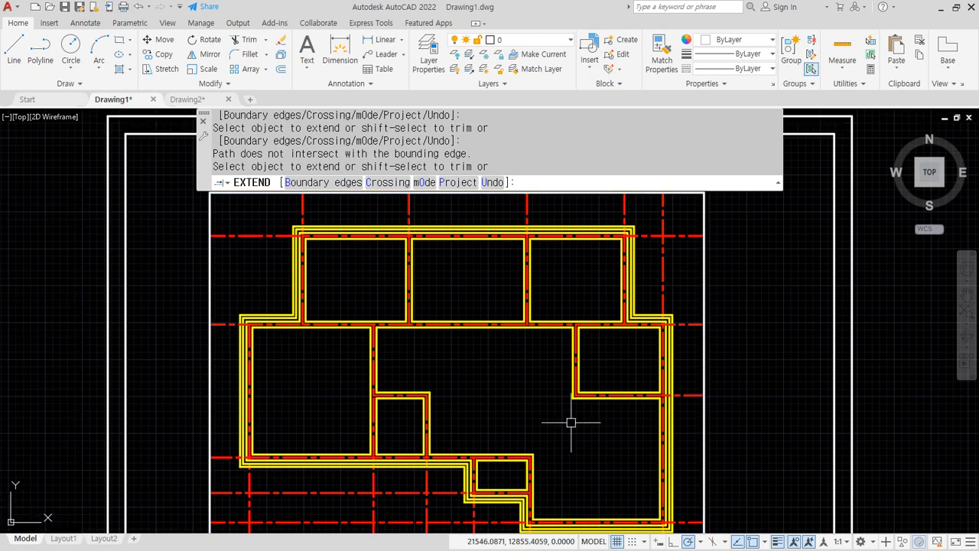
{"action": "key", "text": "Escape"}
- Erase the four lines of the boundary rectangle around the floor plan
{"action": "scroll", "coordinate": [731, 332], "scroll_direction": "down", "scroll_amount": 2}
{"action": "left_click_drag", "start_coordinate": [738, 237], "coordinate": [711, 253]}
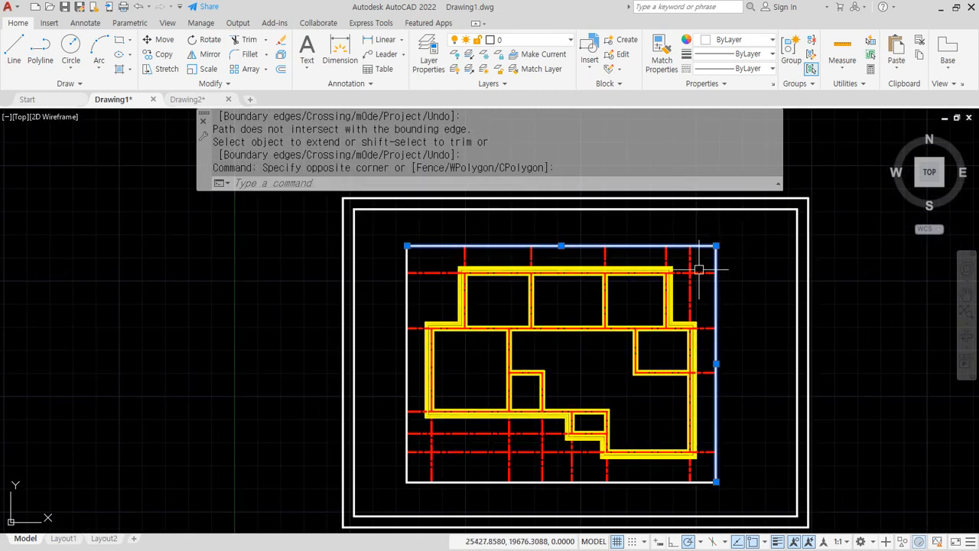
{"action": "left_click", "coordinate": [381, 496]}
{"action": "left_click", "coordinate": [429, 453]}
{"action": "type", "text": "e"}
{"action": "key", "text": "Return"}
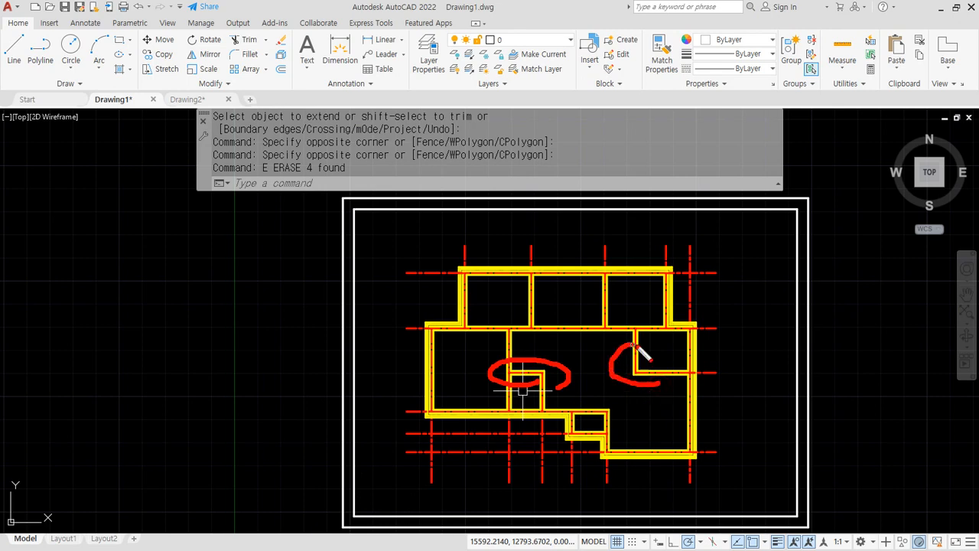
{"action": "key", "text": "Escape"}
- Draw two horizontal helper lines across the plan, one above and one below the middle horizontal wall
{"action": "scroll", "coordinate": [546, 337], "scroll_direction": "up", "scroll_amount": 2}
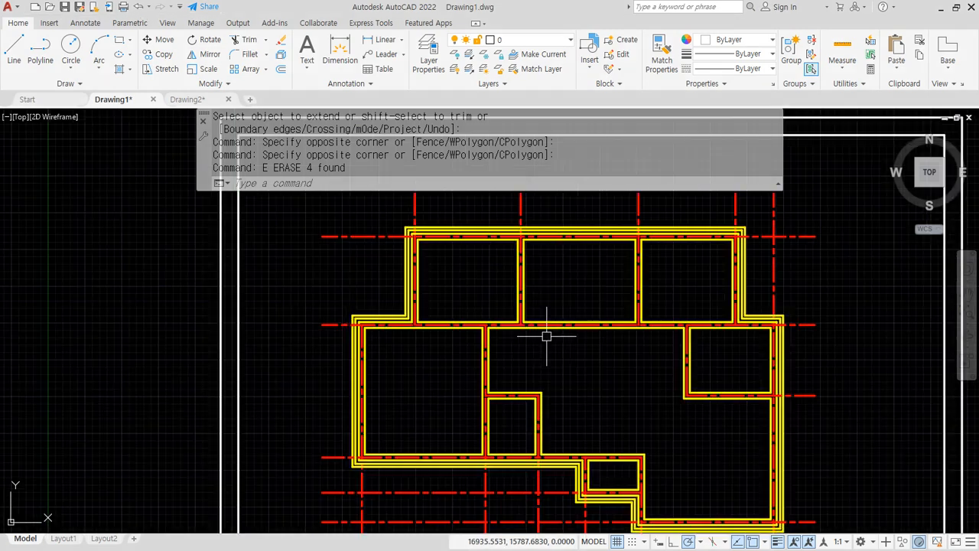
{"action": "middle_click_drag", "start_coordinate": [528, 341], "coordinate": [462, 357]}
{"action": "type", "text": "l"}
{"action": "key", "text": "Return"}
{"action": "left_click", "coordinate": [314, 288]}
{"action": "left_click", "coordinate": [759, 289]}
{"action": "key", "text": "Return"}
{"action": "key", "text": "Return"}
{"action": "left_click", "coordinate": [756, 362]}
{"action": "left_click", "coordinate": [262, 362]}
{"action": "key", "text": "Return"}
- Start the Extend command with the two horizontal helper lines as boundary edges
{"action": "type", "text": "E"}
{"action": "key", "text": "Escape"}
{"action": "type", "text": "ex"}
{"action": "key", "text": "Return"}
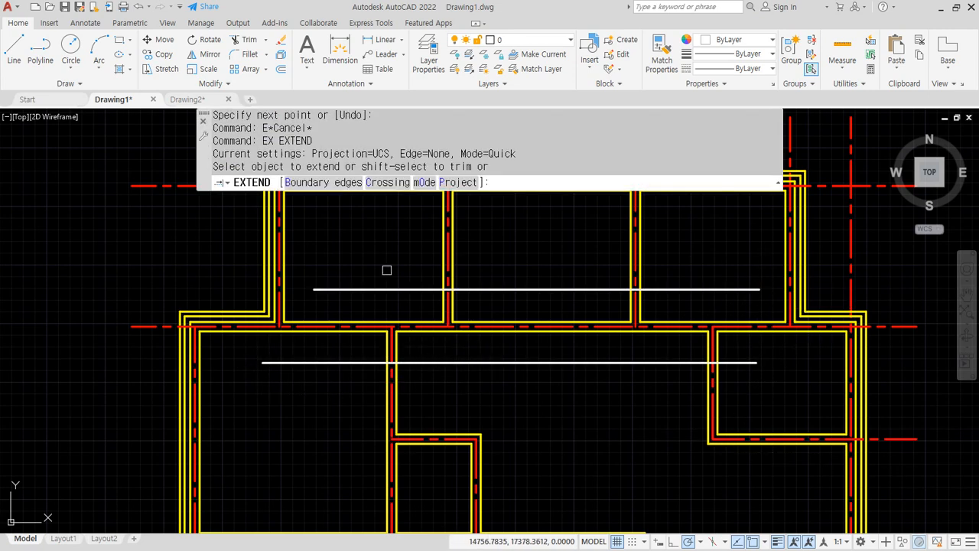
{"action": "left_click", "coordinate": [312, 184]}
{"action": "left_click", "coordinate": [484, 289]}
{"action": "left_click", "coordinate": [475, 362]}
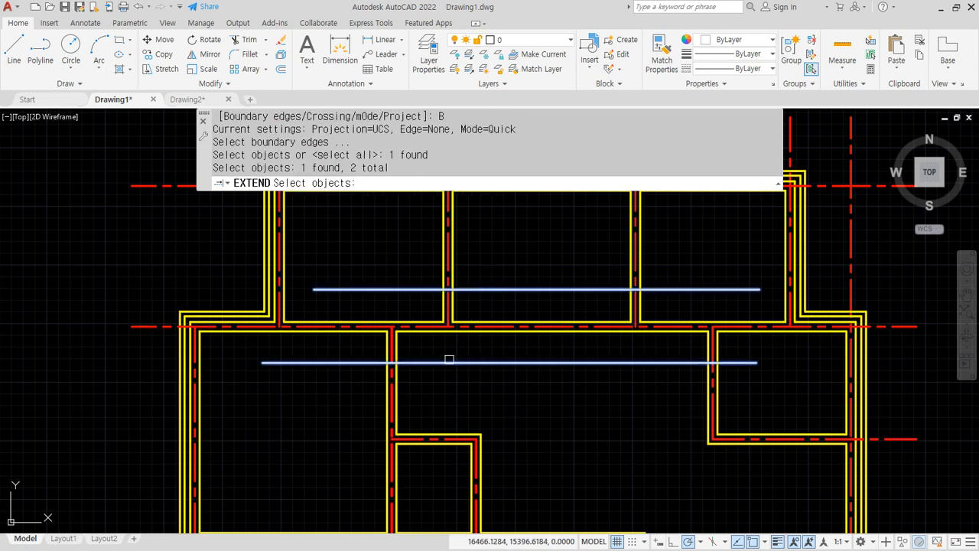
{"action": "key", "text": "Return"}
- Extend the vertical wall centerlines ending at the middle horizontal wall past it to the helper lines above and below
{"action": "left_click", "coordinate": [401, 328]}
{"action": "scroll", "coordinate": [392, 339], "scroll_direction": "up", "scroll_amount": 6}
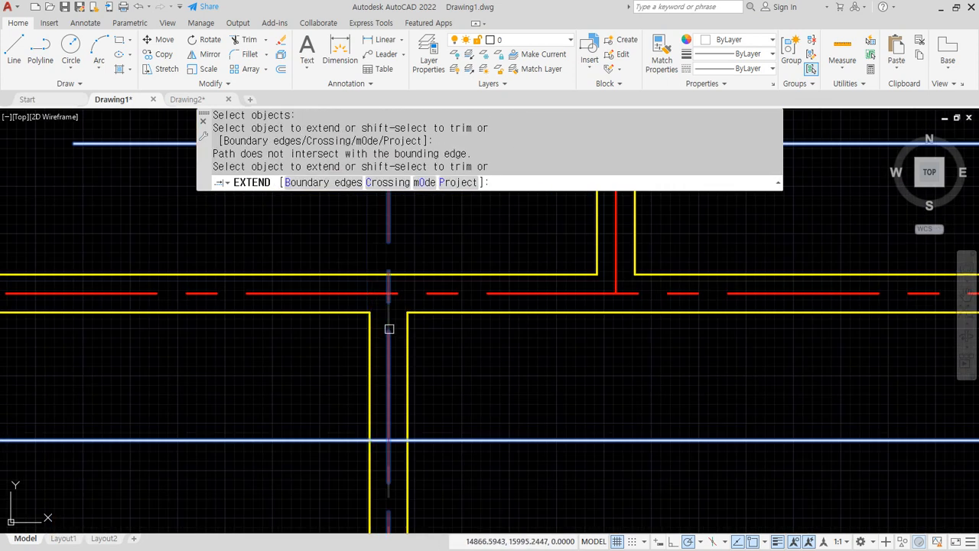
{"action": "left_click", "coordinate": [387, 328]}
{"action": "left_click", "coordinate": [612, 272]}
{"action": "left_click", "coordinate": [611, 271]}
{"action": "scroll", "coordinate": [648, 345], "scroll_direction": "down", "scroll_amount": 5}
{"action": "middle_click_drag", "start_coordinate": [838, 351], "coordinate": [433, 362]}
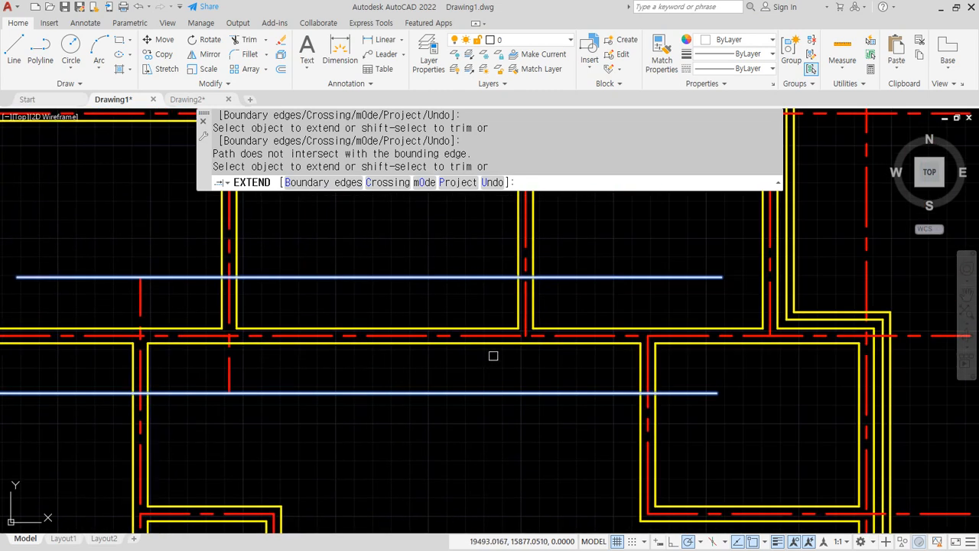
{"action": "left_click", "coordinate": [523, 323]}
{"action": "left_click", "coordinate": [659, 338]}
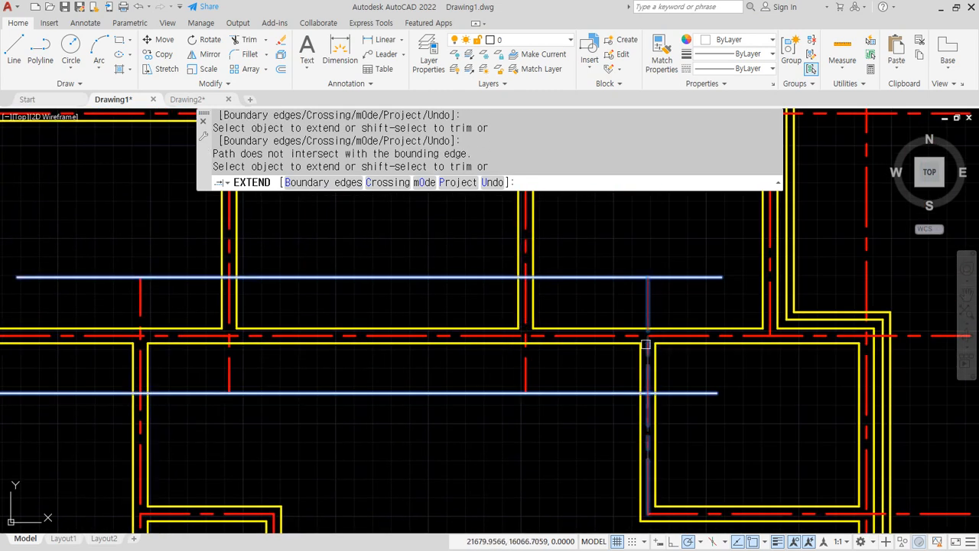
{"action": "left_click", "coordinate": [645, 344]}
- Erase the two horizontal helper lines above and below the middle wall
{"action": "left_click", "coordinate": [610, 392]}
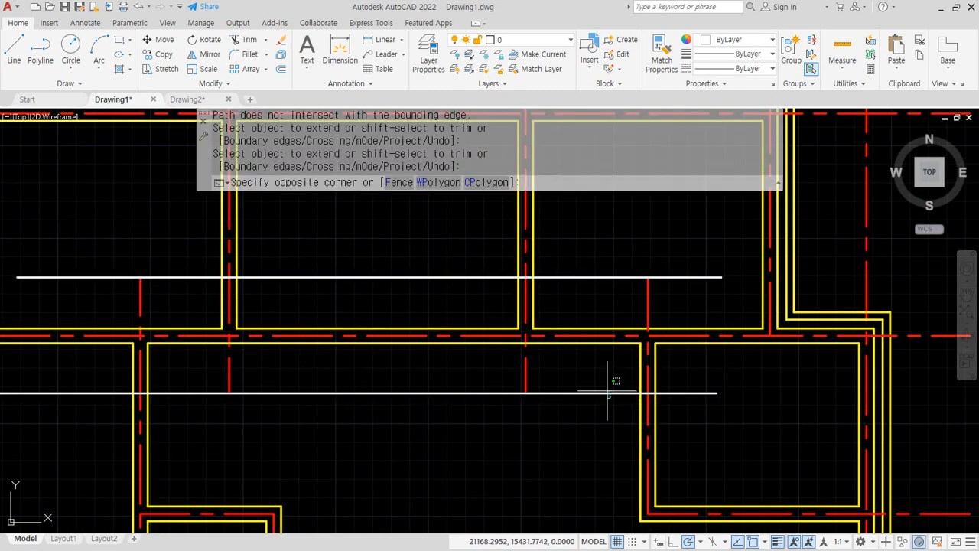
{"action": "left_click", "coordinate": [575, 372]}
{"action": "left_click", "coordinate": [579, 286]}
{"action": "left_click", "coordinate": [567, 257]}
{"action": "type", "text": "e"}
{"action": "key", "text": "space"}
{"action": "scroll", "coordinate": [558, 287], "scroll_direction": "down", "scroll_amount": 1}
{"action": "mouse_move", "coordinate": [400, 362]}
{"action": "middle_mouse_down"}
{"action": "mouse_move", "coordinate": [390, 366]}
{"action": "mouse_move", "coordinate": [403, 331]}
{"action": "middle_mouse_up"}
{"action": "middle_click_drag", "start_coordinate": [339, 455], "coordinate": [337, 391]}
{"action": "middle_click_drag", "start_coordinate": [380, 453], "coordinate": [368, 416]}
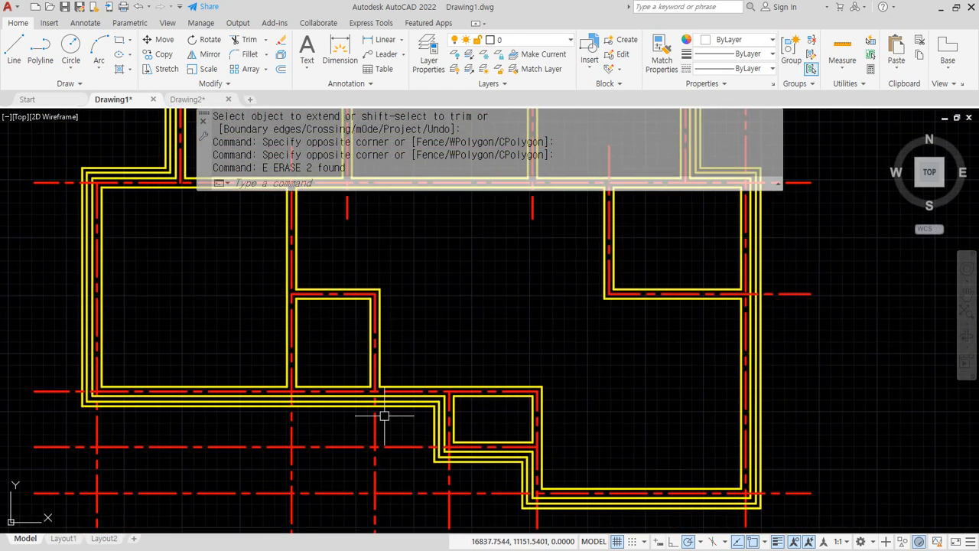
{"action": "middle_click_drag", "start_coordinate": [586, 367], "coordinate": [585, 400]}
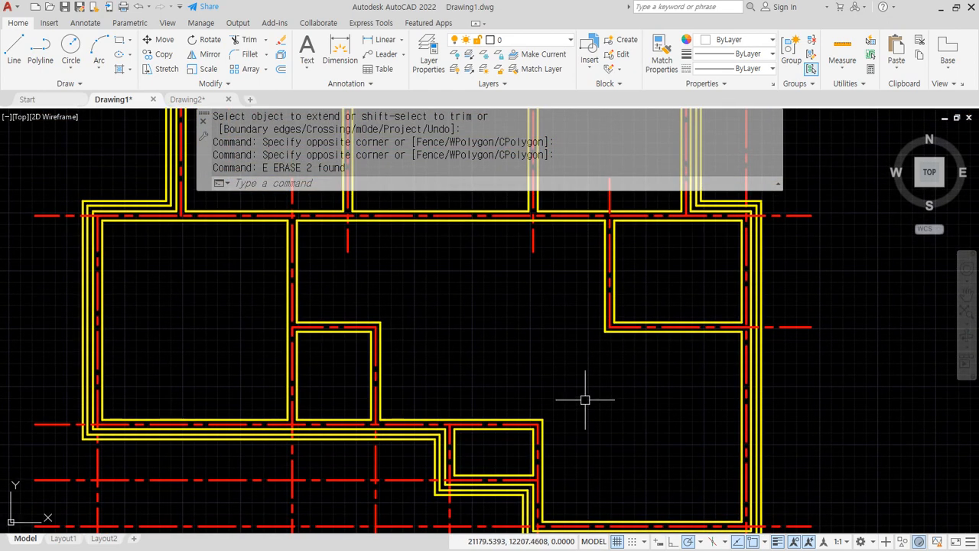
{"action": "type", "text": "l"}
{"action": "key", "text": "space"}
{"action": "left_click", "coordinate": [794, 364]}
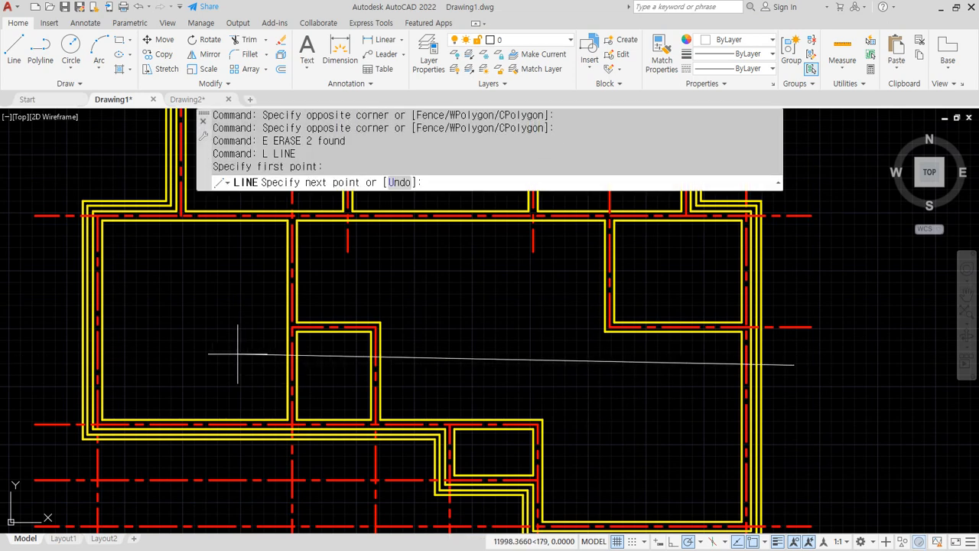
{"action": "key", "text": "Escape"}
- Draw two horizontal helper lines across the lower half of the plan, above and below the small inner room's upper wall
{"action": "key", "text": "space"}
{"action": "left_click", "coordinate": [212, 376]}
{"action": "left_click", "coordinate": [802, 376]}
{"action": "key", "text": "space"}
{"action": "key", "text": "space"}
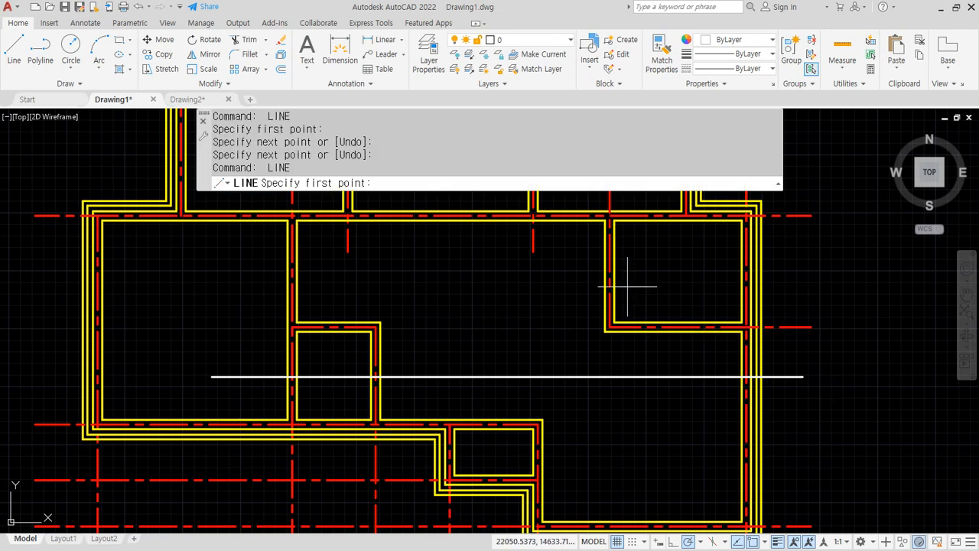
{"action": "left_click", "coordinate": [251, 291]}
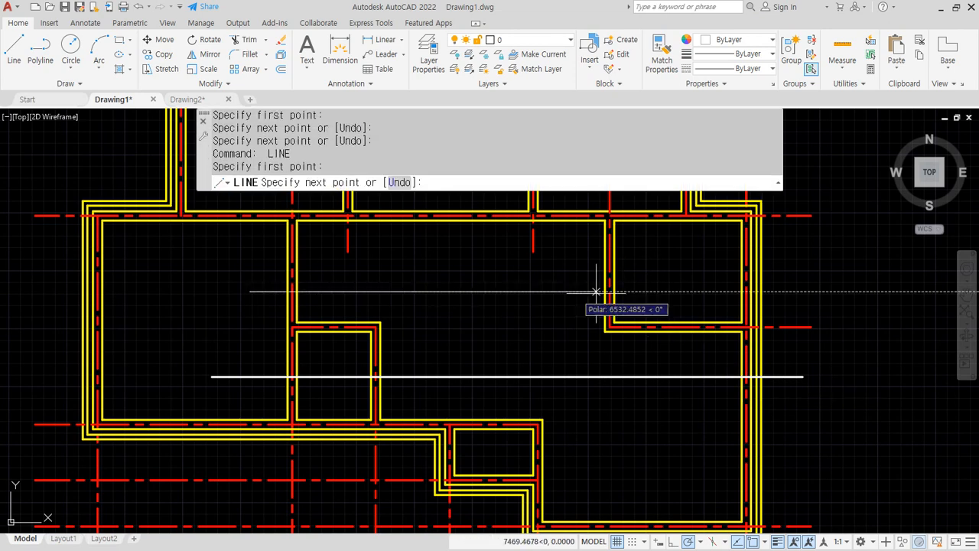
{"action": "left_click", "coordinate": [696, 291]}
{"action": "key", "text": "space"}
- Draw two vertical helper lines crossing the horizontal ones, between the small inner room and the room at the right outer wall
{"action": "key", "text": "space"}
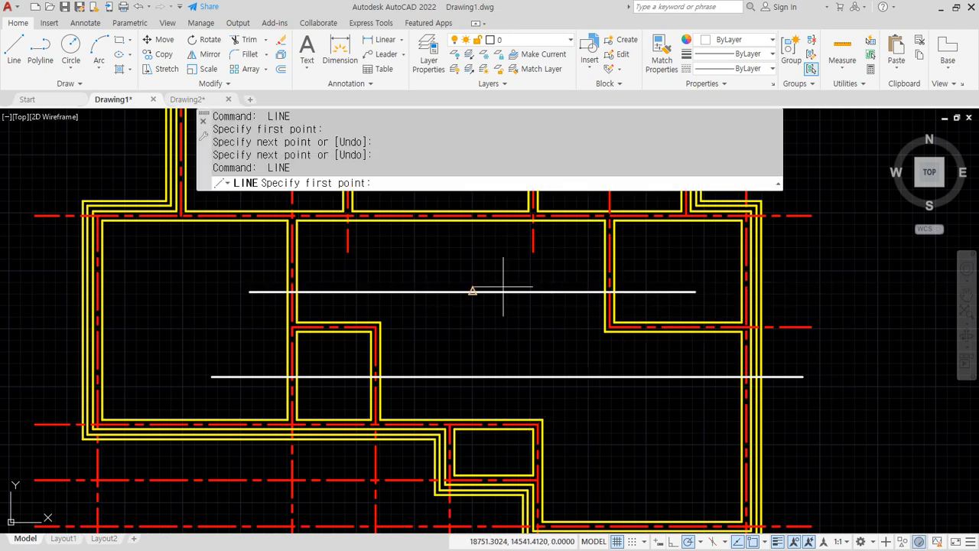
{"action": "left_click", "coordinate": [414, 269]}
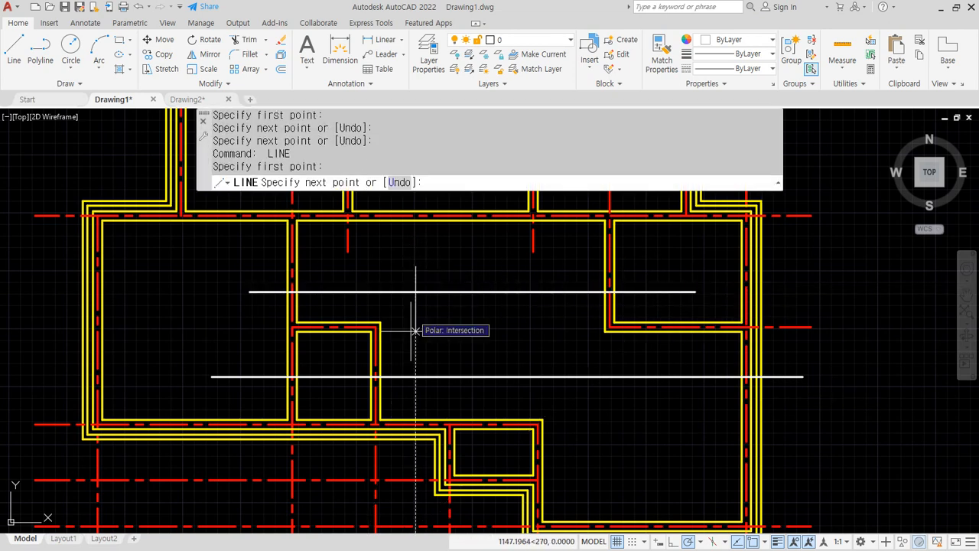
{"action": "left_click", "coordinate": [416, 456]}
{"action": "key", "text": "space"}
{"action": "key", "text": "space"}
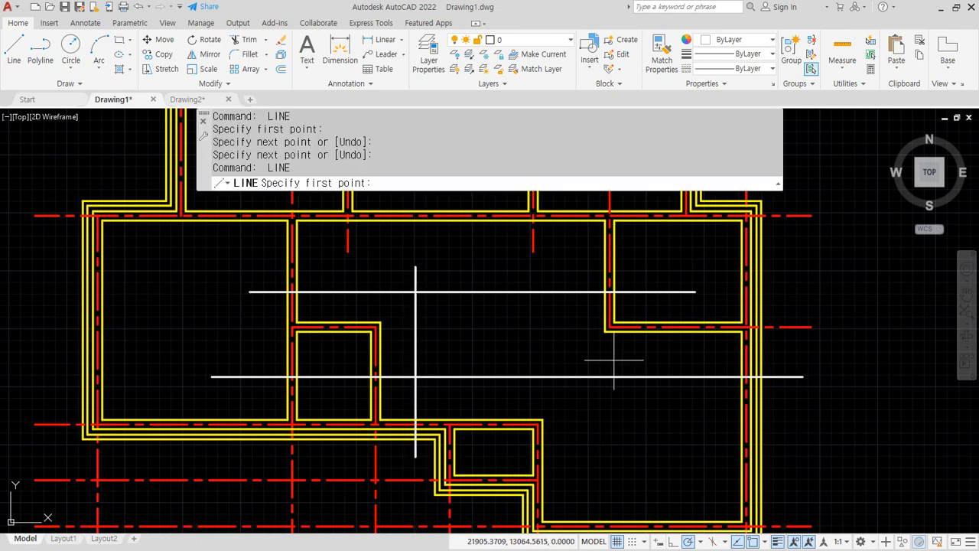
{"action": "left_click", "coordinate": [569, 274]}
{"action": "left_click", "coordinate": [570, 499]}
{"action": "key", "text": "space"}
{"action": "type", "text": "ex"}
{"action": "key", "text": "space"}
{"action": "left_click", "coordinate": [585, 388]}
{"action": "key", "text": "Escape"}
{"action": "key", "text": "Escape"}
- Extend the centerlines at the small inner room's upper right corner up and right, using the four helper lines as boundary edges
{"action": "type", "text": "ex"}
{"action": "key", "text": "space"}
{"action": "type", "text": "b"}
{"action": "key", "text": "space"}
{"action": "left_click", "coordinate": [582, 397]}
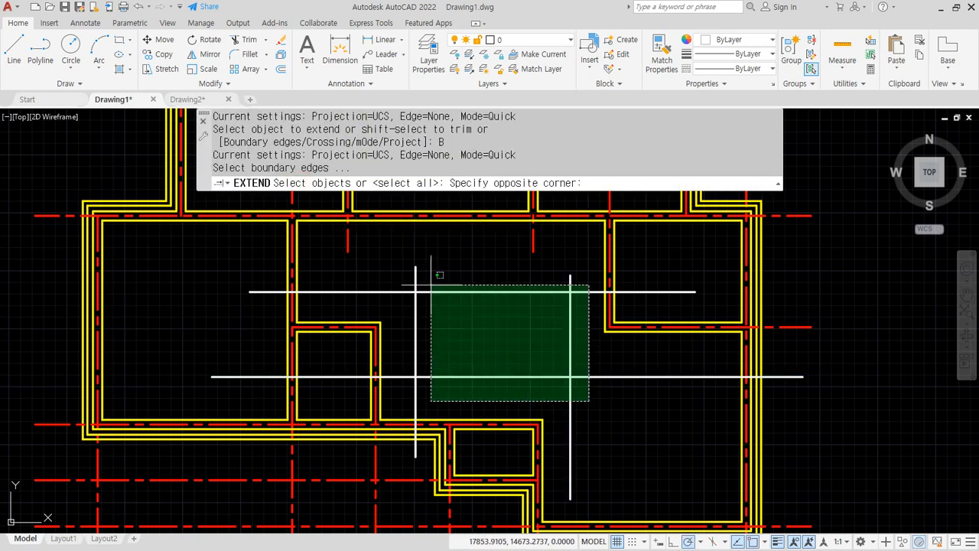
{"action": "left_click", "coordinate": [381, 247]}
{"action": "key", "text": "space"}
{"action": "scroll", "coordinate": [375, 329], "scroll_direction": "up", "scroll_amount": 2}
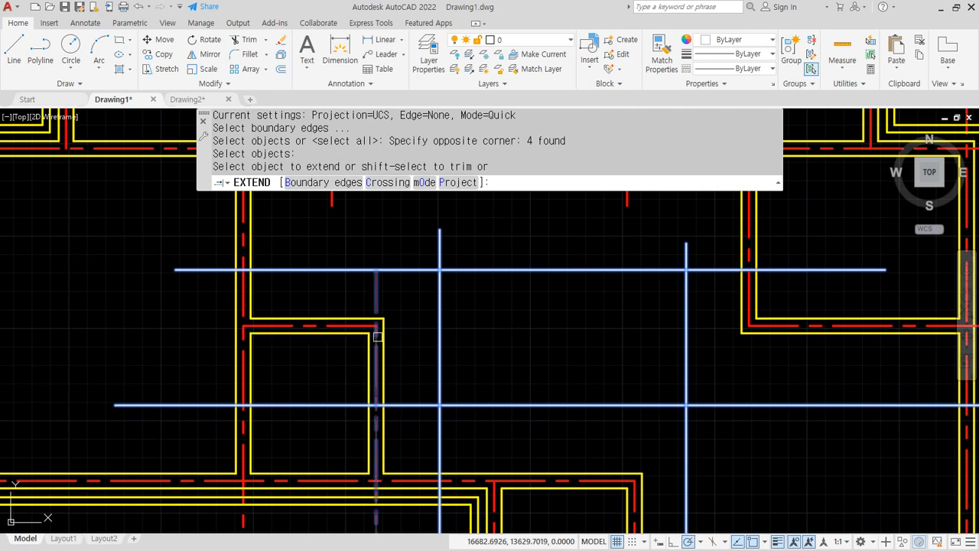
{"action": "left_click", "coordinate": [370, 335]}
{"action": "middle_click_drag", "start_coordinate": [388, 458], "coordinate": [347, 362]}
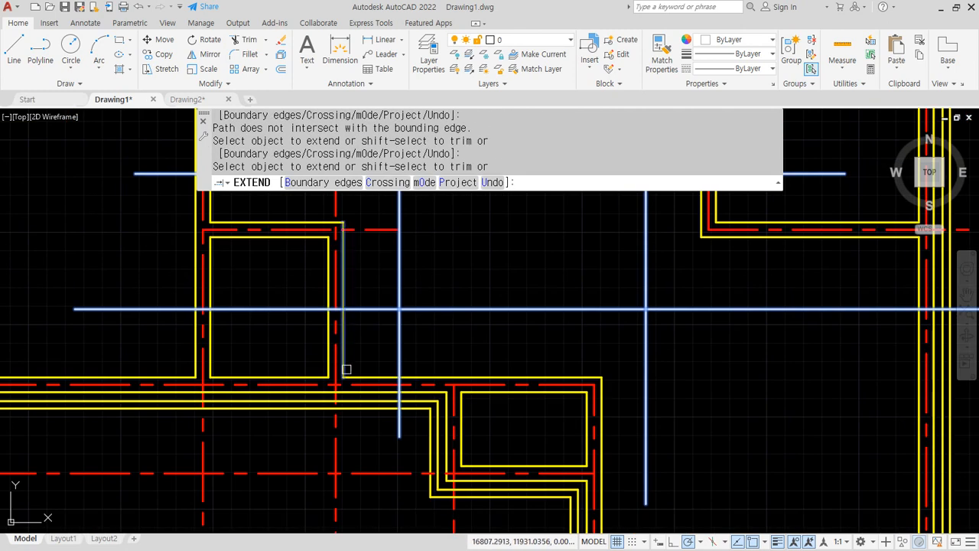
- Extend the vertical and horizontal centerlines of the small room at the lower stepped wall up and right to the helper lines
{"action": "left_click", "coordinate": [454, 400]}
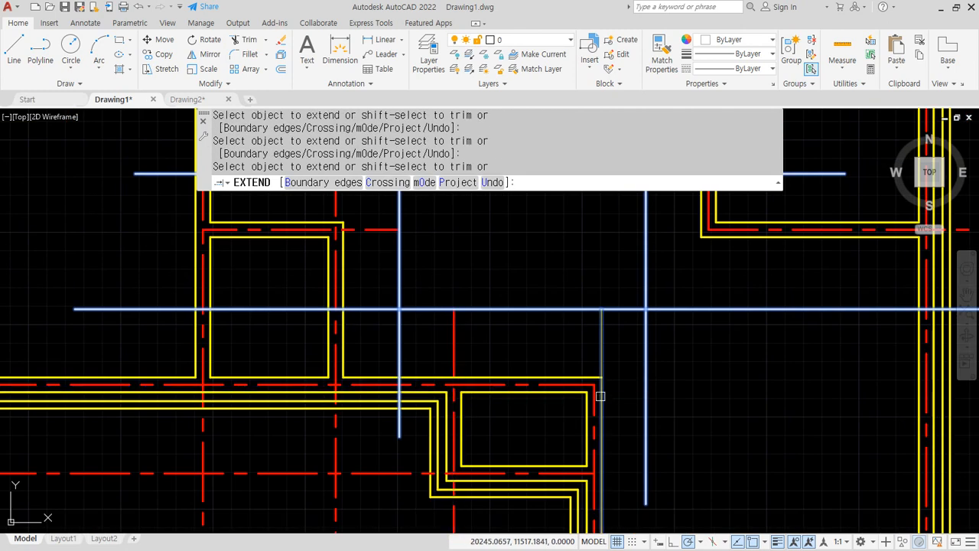
{"action": "left_click", "coordinate": [569, 384]}
{"action": "left_click", "coordinate": [593, 396]}
{"action": "scroll", "coordinate": [647, 418], "scroll_direction": "down", "scroll_amount": 1}
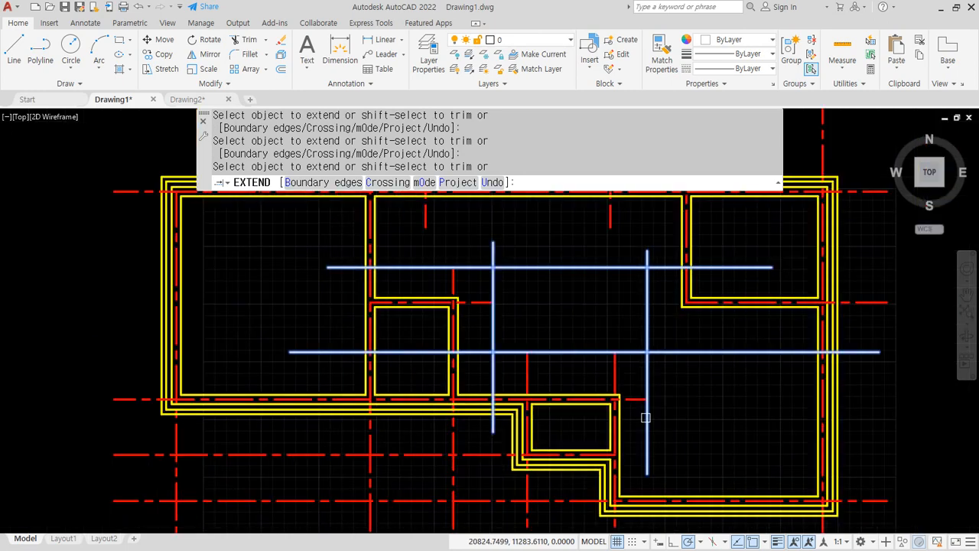
{"action": "left_click", "coordinate": [647, 418]}
{"action": "scroll", "coordinate": [647, 418], "scroll_direction": "up", "scroll_amount": 1}
{"action": "middle_click_drag", "start_coordinate": [597, 476], "coordinate": [504, 381]}
{"action": "left_click", "coordinate": [482, 375]}
- Extend the right-hand room's corner centerlines left and down to the helper lines and end the Extend command
{"action": "scroll", "coordinate": [551, 373], "scroll_direction": "down", "scroll_amount": 3}
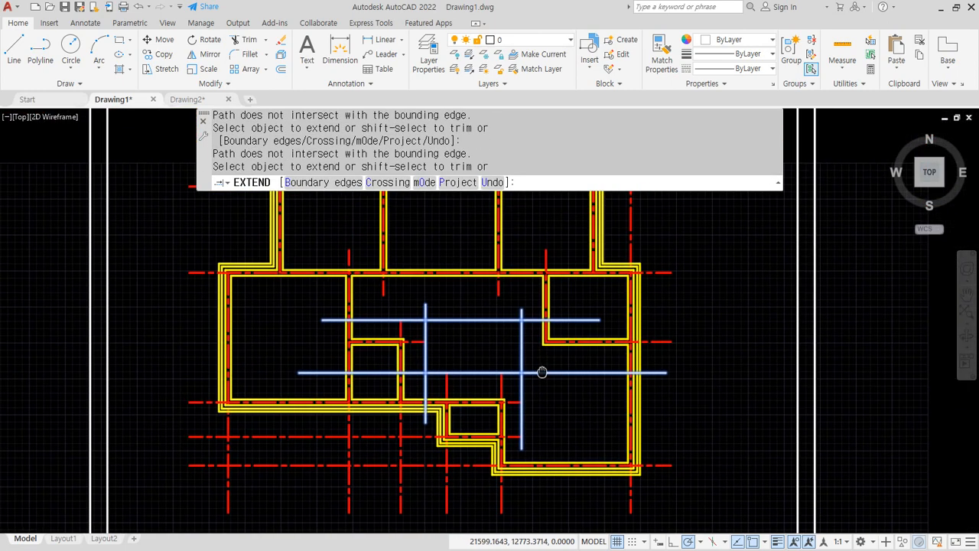
{"action": "scroll", "coordinate": [539, 329], "scroll_direction": "up", "scroll_amount": 3}
{"action": "left_click", "coordinate": [539, 329]}
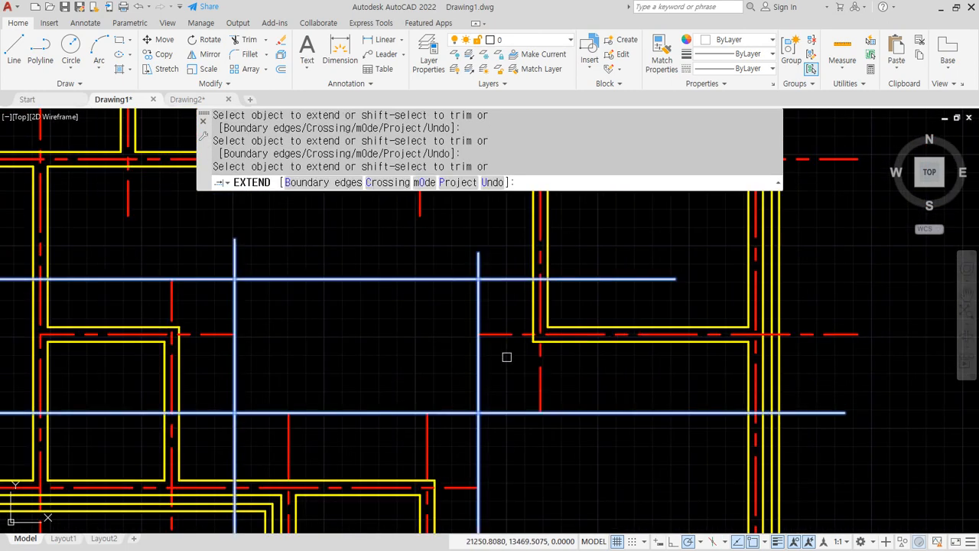
{"action": "scroll", "coordinate": [502, 375], "scroll_direction": "down", "scroll_amount": 2}
{"action": "key", "text": "Escape"}
- Erase the two horizontal and two vertical helper lines from the middle of the plan
{"action": "left_click", "coordinate": [505, 400]}
{"action": "left_click", "coordinate": [381, 329]}
{"action": "left_click", "coordinate": [381, 329]}
{"action": "left_click", "coordinate": [291, 272]}
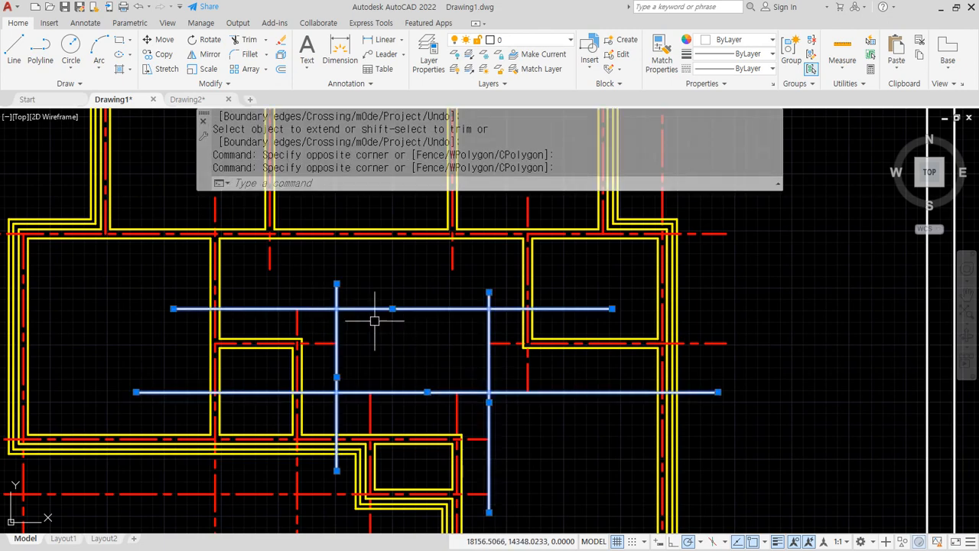
{"action": "type", "text": "e"}
{"action": "key", "text": "Return"}
- Draw a short vertical helper line to the left of the small inner room's left wall
{"action": "scroll", "coordinate": [609, 498], "scroll_direction": "down", "scroll_amount": 2}
{"action": "middle_click_drag", "start_coordinate": [607, 497], "coordinate": [609, 475]}
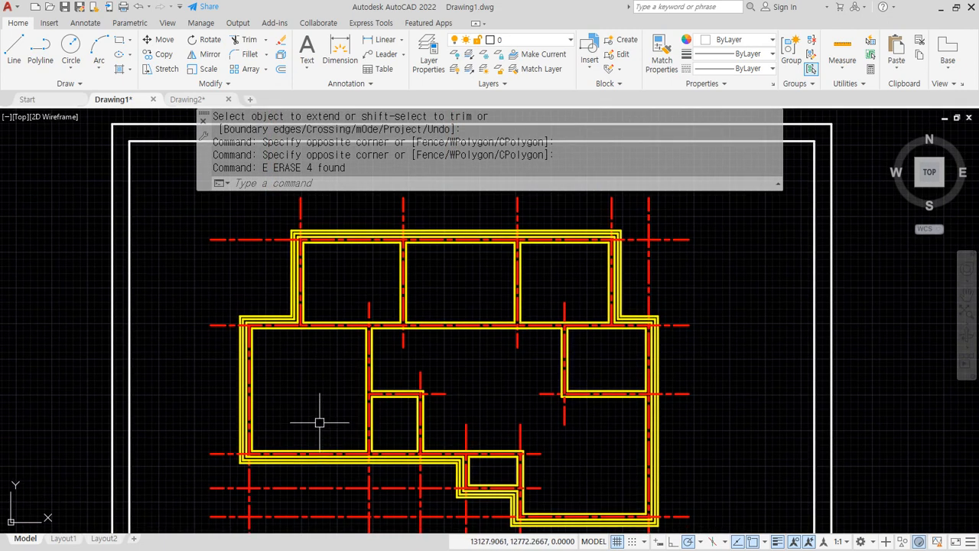
{"action": "scroll", "coordinate": [319, 423], "scroll_direction": "up", "scroll_amount": 2}
{"action": "type", "text": "l"}
{"action": "key", "text": "Return"}
{"action": "left_click", "coordinate": [370, 337]}
{"action": "left_click", "coordinate": [369, 468]}
{"action": "key", "text": "Return"}
{"action": "type", "text": "ex"}
{"action": "key", "text": "Return"}
{"action": "scroll", "coordinate": [394, 381], "scroll_direction": "up", "scroll_amount": 2}
{"action": "key", "text": "Escape"}
{"action": "key", "text": "Escape"}
- Extend the horizontal centerline of the small inner room's upper wall left to the vertical helper line
{"action": "type", "text": "ex"}
{"action": "key", "text": "Return"}
{"action": "scroll", "coordinate": [403, 370], "scroll_direction": "up", "scroll_amount": 2}
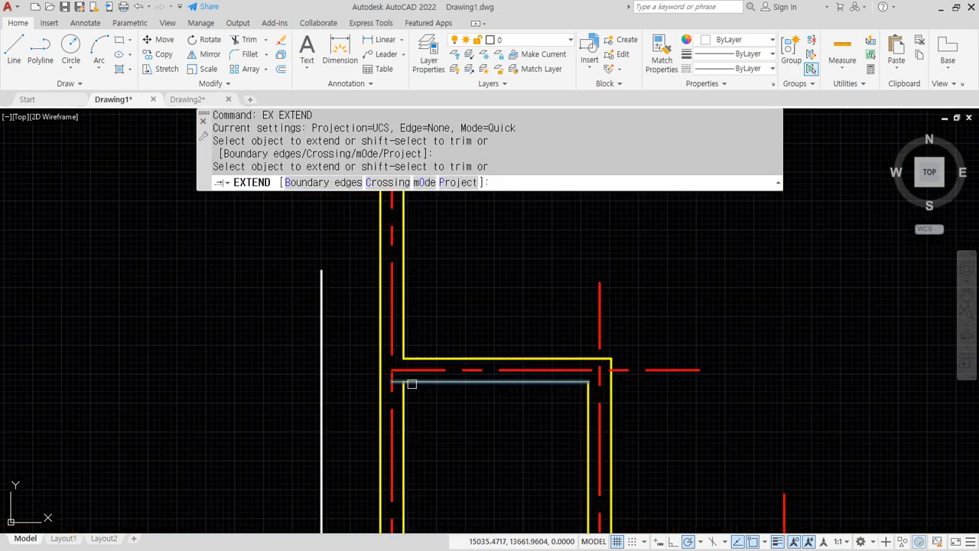
{"action": "key", "text": "Return"}
- Erase the vertical helper line beside the small inner room
{"action": "left_click", "coordinate": [347, 356]}
{"action": "left_click", "coordinate": [273, 299]}
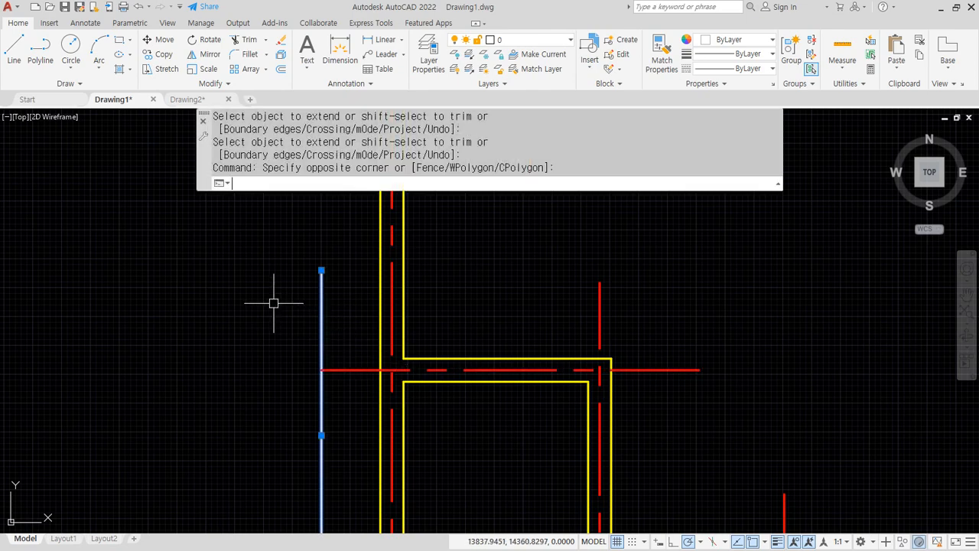
{"action": "type", "text": "e"}
{"action": "key", "text": "Return"}
- Draw a horizontal helper line leftward from the upper end of the leftmost top vertical centerline
{"action": "scroll", "coordinate": [265, 351], "scroll_direction": "down", "scroll_amount": 5}
{"action": "scroll", "coordinate": [269, 417], "scroll_direction": "down", "scroll_amount": 3}
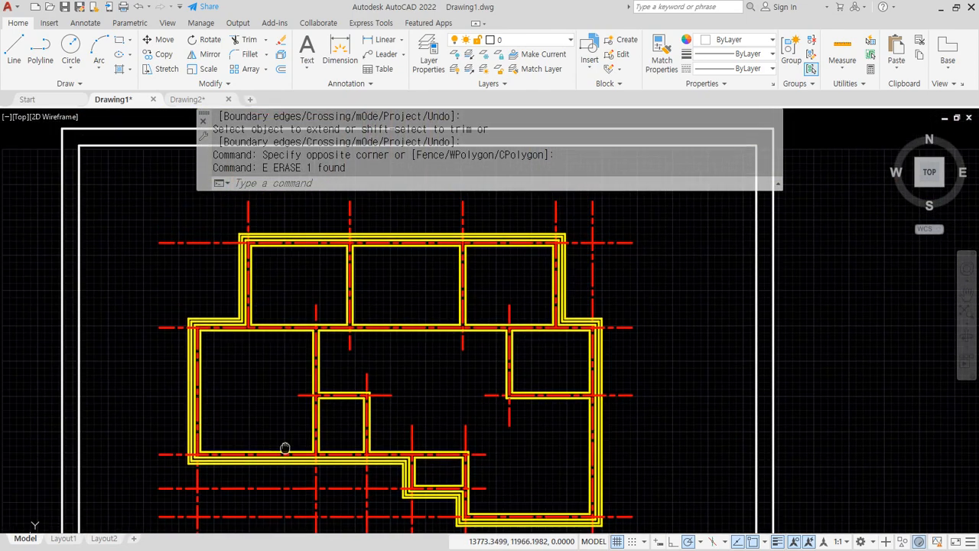
{"action": "middle_click_drag", "start_coordinate": [290, 452], "coordinate": [302, 395]}
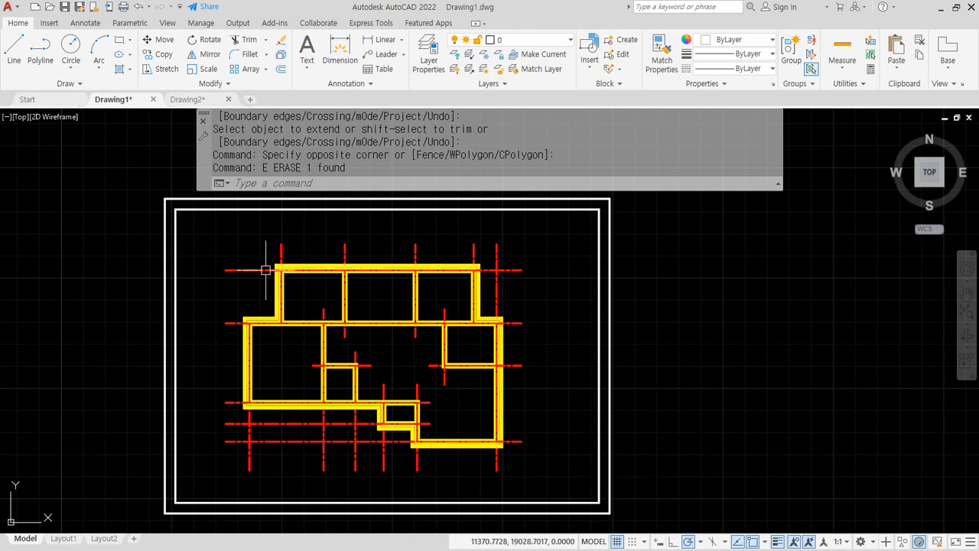
{"action": "type", "text": "l"}
{"action": "key", "text": "Return"}
{"action": "left_click", "coordinate": [279, 244]}
{"action": "left_click", "coordinate": [207, 243]}
{"action": "key", "text": "Return"}
- Extend the left outer wall's vertical centerline up to the horizontal helper line, using that line as the boundary edge
{"action": "type", "text": "ex"}
{"action": "key", "text": "Return"}
{"action": "left_click", "coordinate": [237, 244]}
{"action": "type", "text": "b"}
{"action": "key", "text": "Return"}
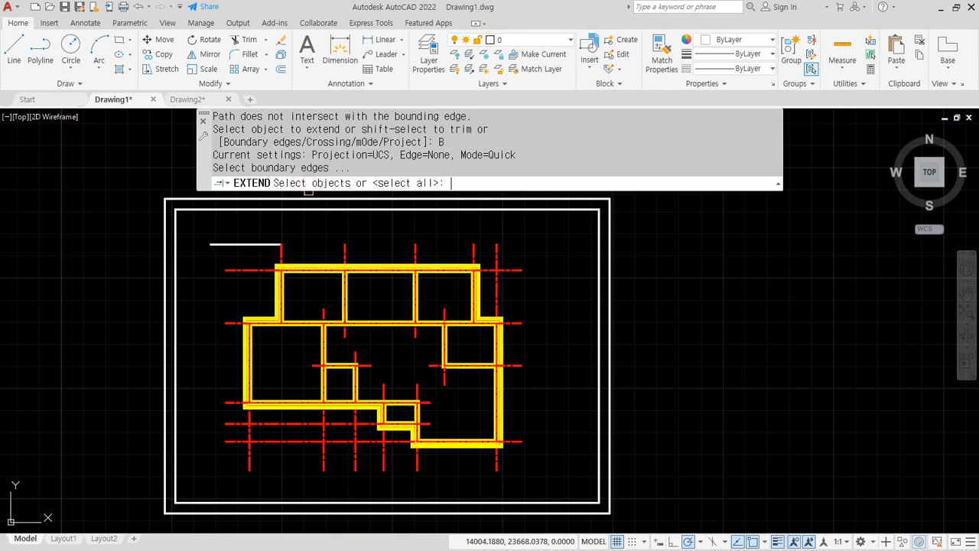
{"action": "left_click", "coordinate": [230, 243]}
{"action": "scroll", "coordinate": [237, 312], "scroll_direction": "up", "scroll_amount": 5}
{"action": "key", "text": "Return"}
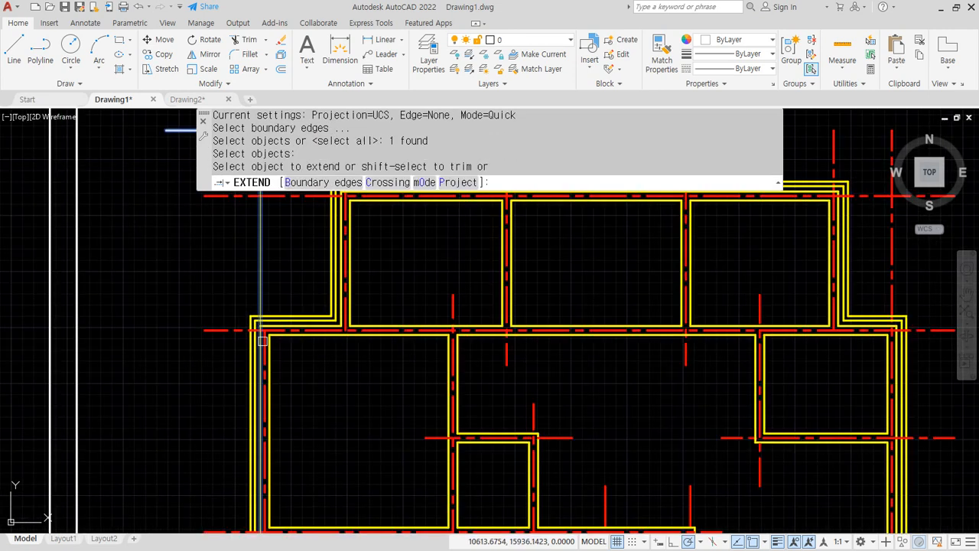
{"action": "scroll", "coordinate": [261, 340], "scroll_direction": "up", "scroll_amount": 5}
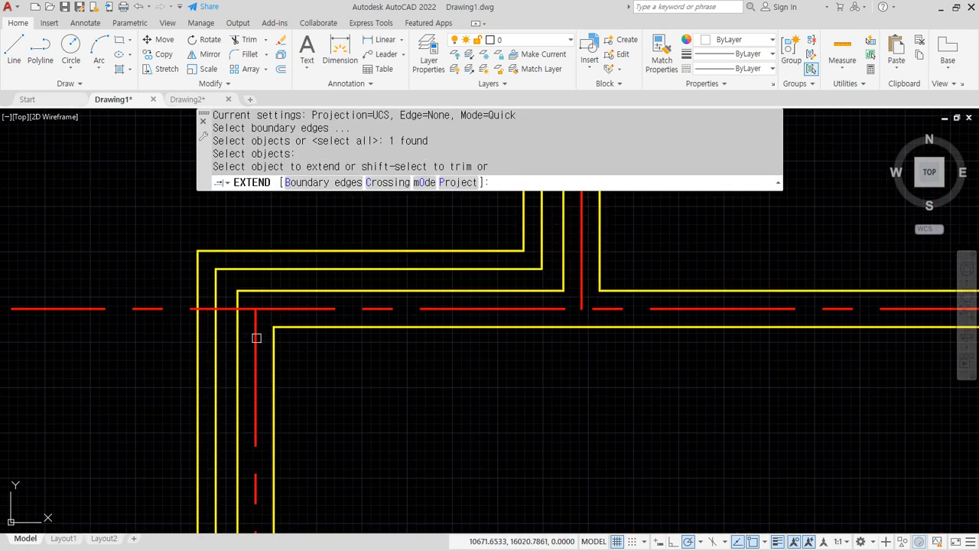
{"action": "left_click", "coordinate": [256, 337]}
{"action": "scroll", "coordinate": [255, 337], "scroll_direction": "down", "scroll_amount": 5}
{"action": "left_click", "coordinate": [253, 338]}
{"action": "key", "text": "Return"}
- Erase the horizontal helper line above the plan's upper left corner
{"action": "left_click", "coordinate": [269, 261]}
{"action": "type", "text": "e"}
{"action": "key", "text": "Return"}
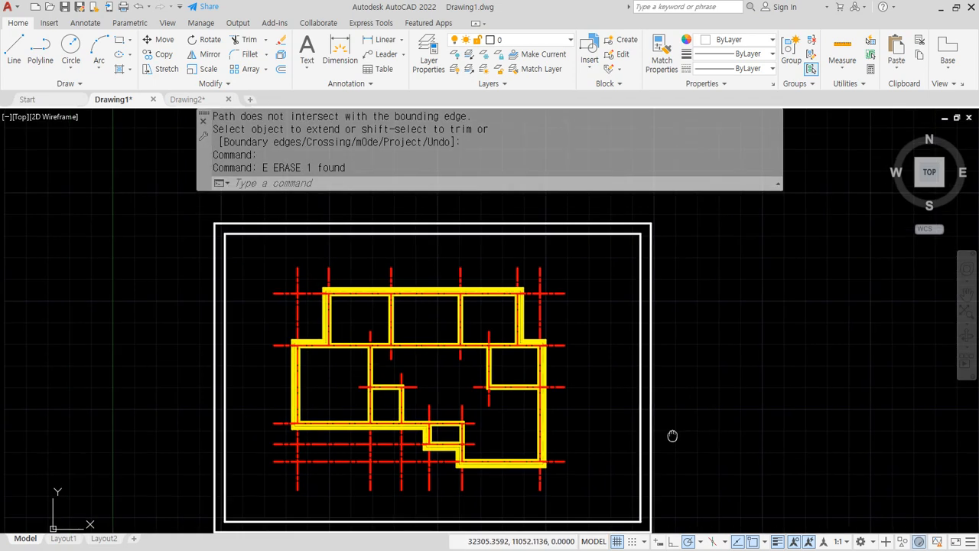